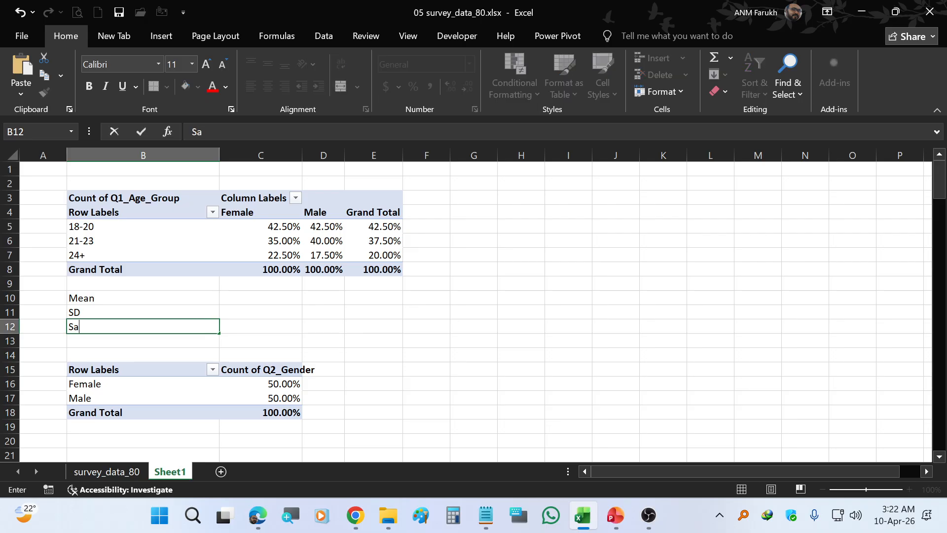
# Enter the label Sample Size in cell B12, below the SD label
pyautogui.write('Size')
pyautogui.press('Return')
pyautogui.press('Up')
pyautogui.press('Up')
pyautogui.press('Up')
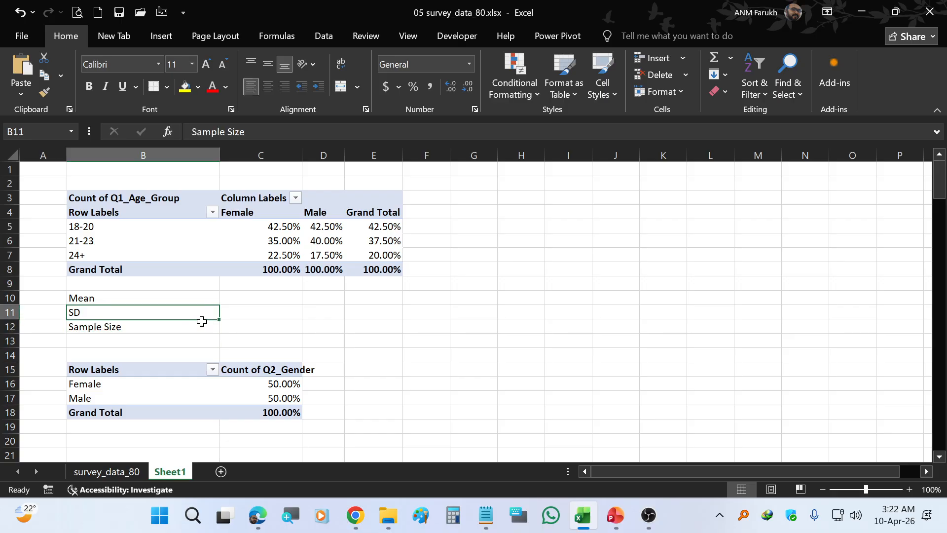
pyautogui.press('Right')
pyautogui.press('Right')
pyautogui.press('Right')
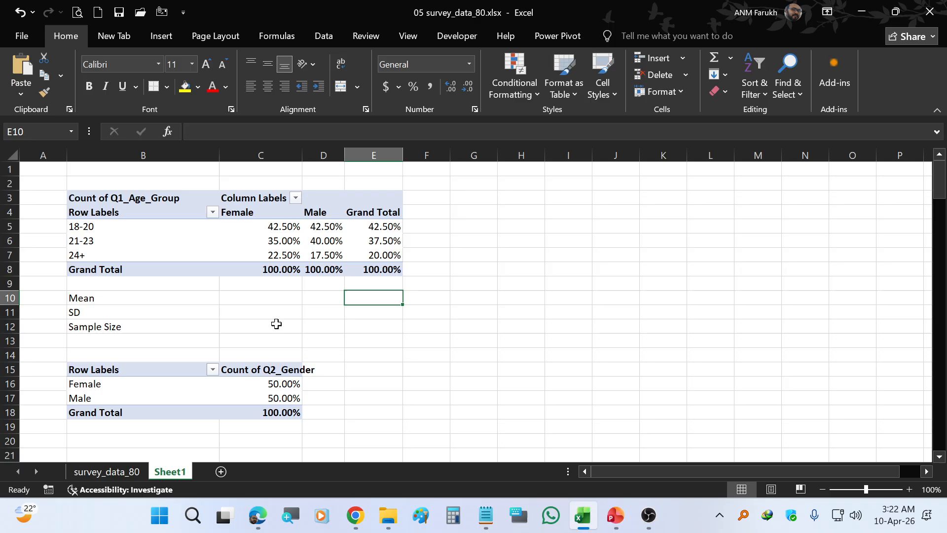
# Examine the Q1_Age_Group and Q1_Age_Group_Helper columns on the survey_data_80 sheet
pyautogui.click(133, 472)
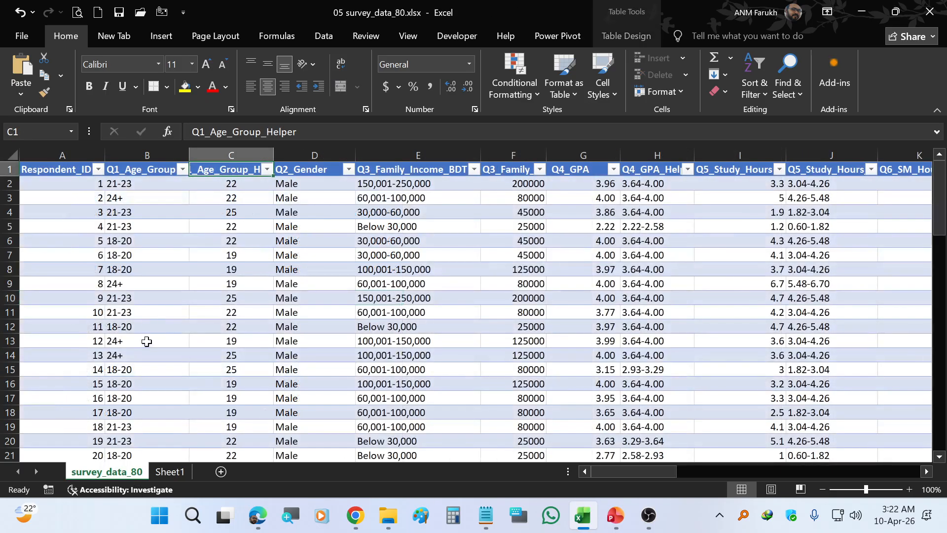
pyautogui.click(157, 165)
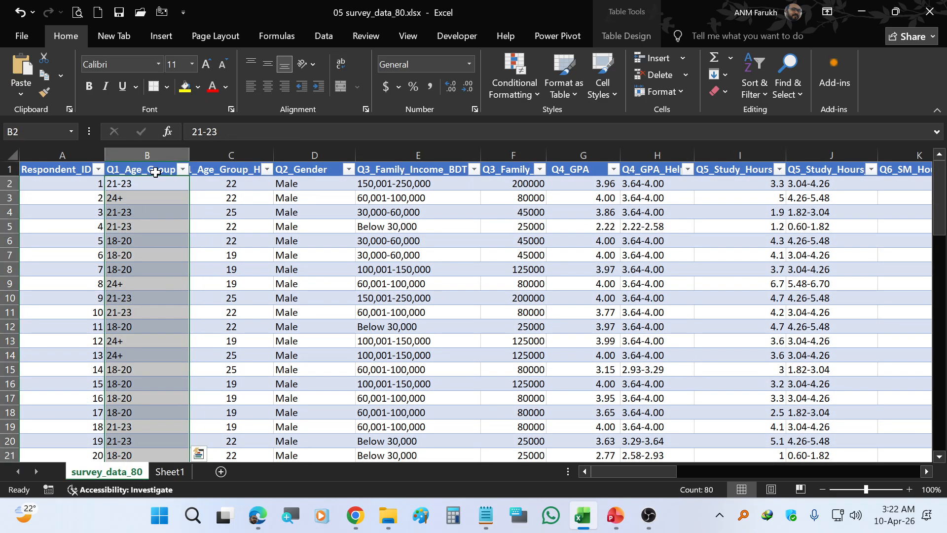
pyautogui.click(143, 310)
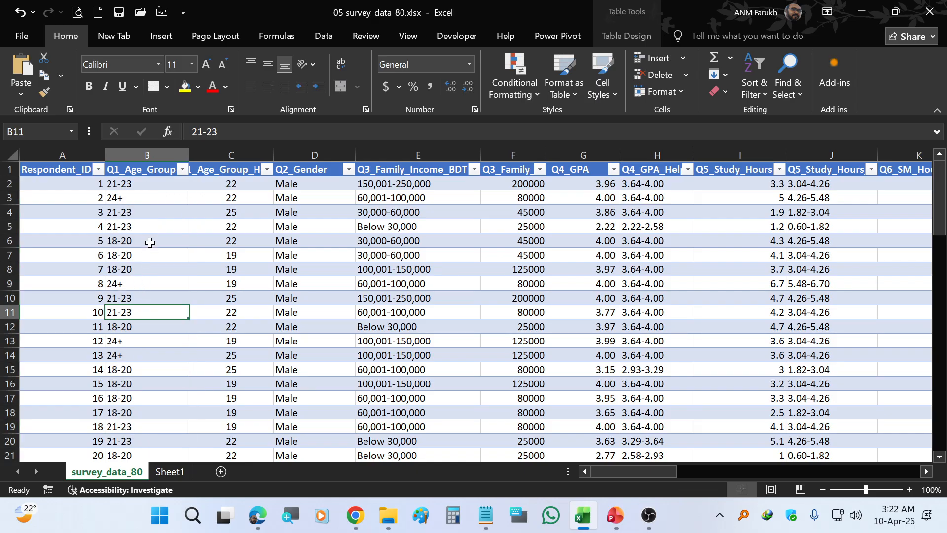
pyautogui.click(148, 243)
pyautogui.click(159, 187)
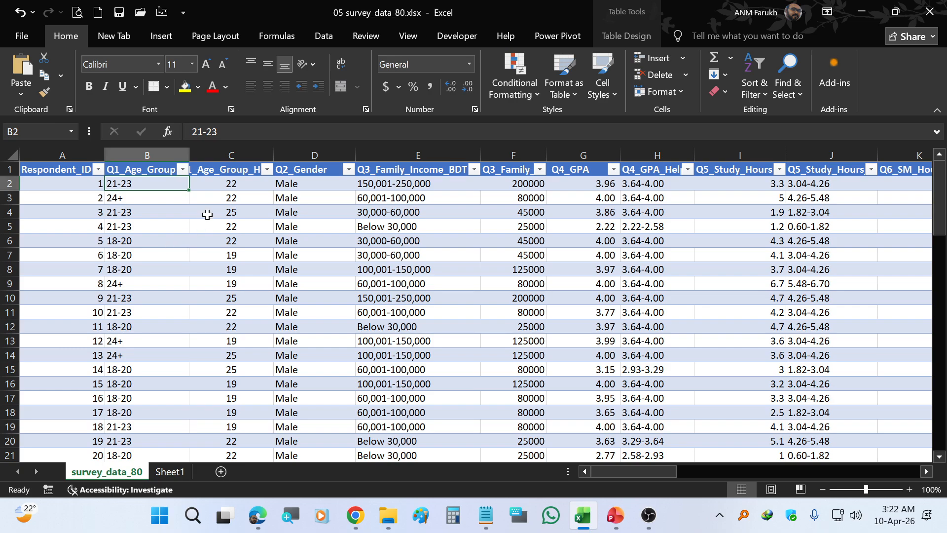
pyautogui.click(237, 170)
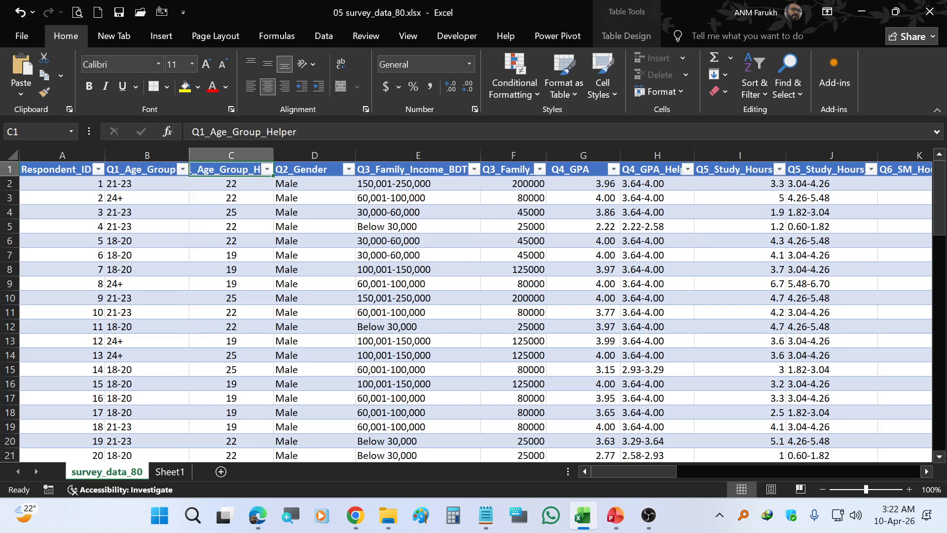
pyautogui.click(205, 131)
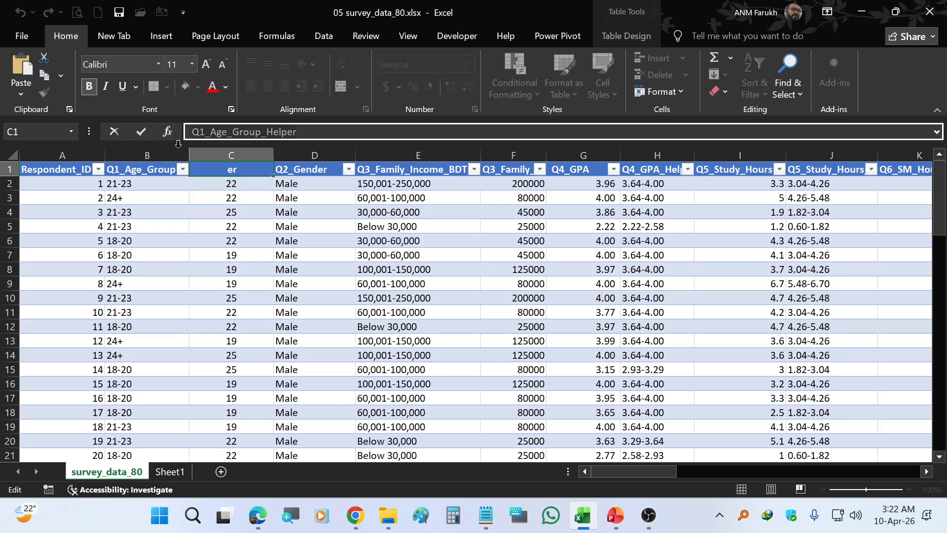
# Start an AVERAGE formula referencing Table1 in cell C10 on Sheet1, beside the Mean label
pyautogui.click(170, 474)
pyautogui.click(243, 298)
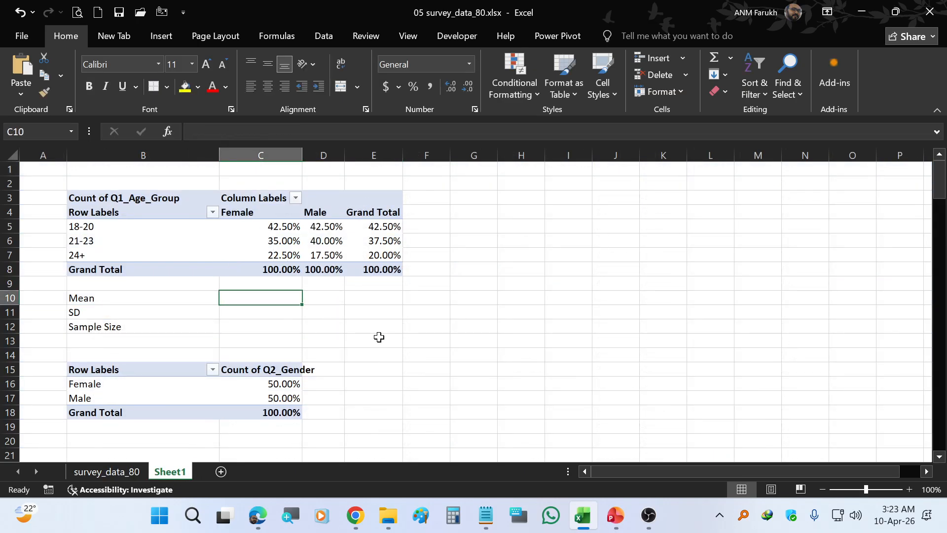
pyautogui.write('=Aver')
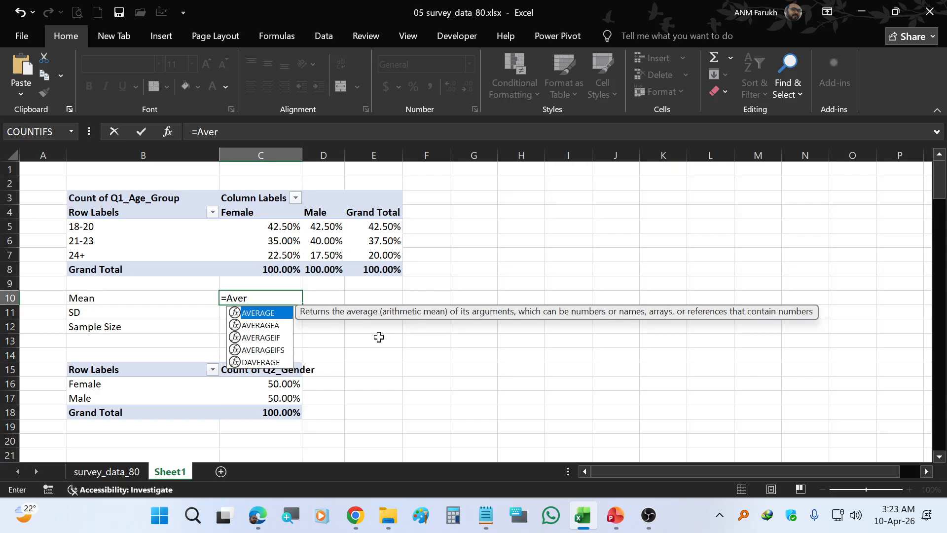
pyautogui.write('g')
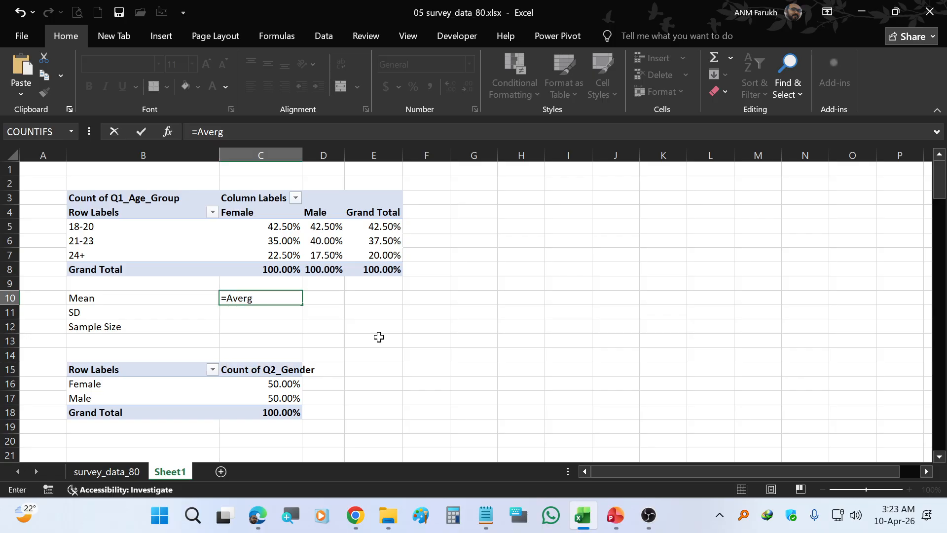
pyautogui.press('BackSpace')
pyautogui.write('age')
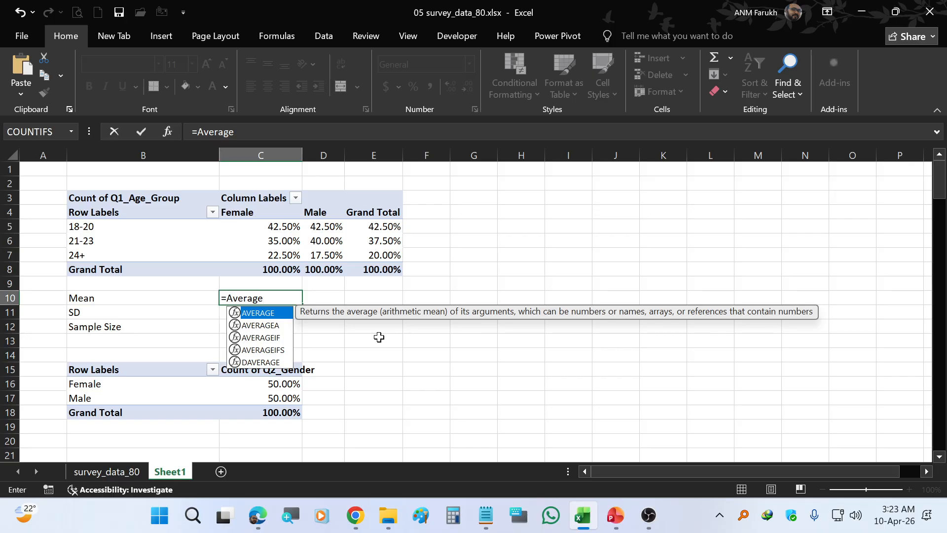
pyautogui.write('()')
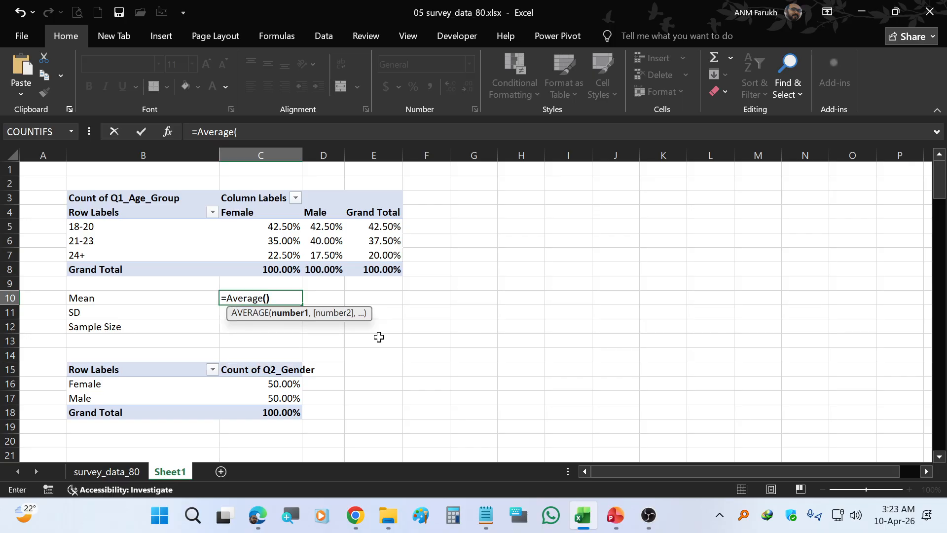
pyautogui.press('Return')
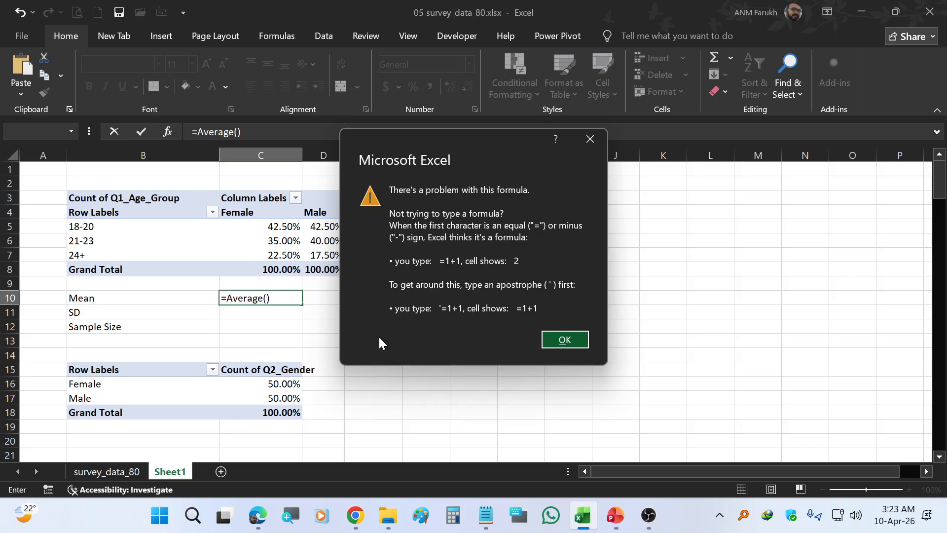
pyautogui.press('Return')
pyautogui.press('BackSpace')
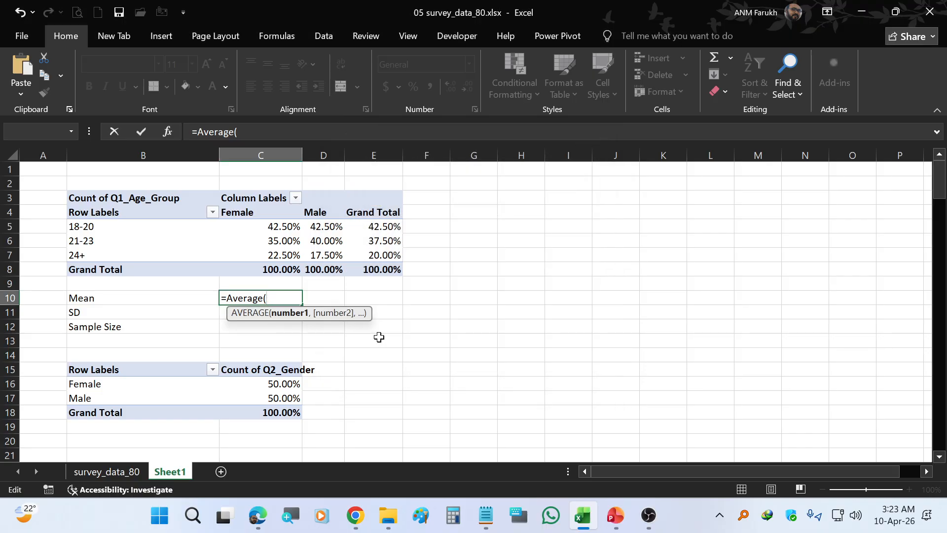
pyautogui.write('Table1')
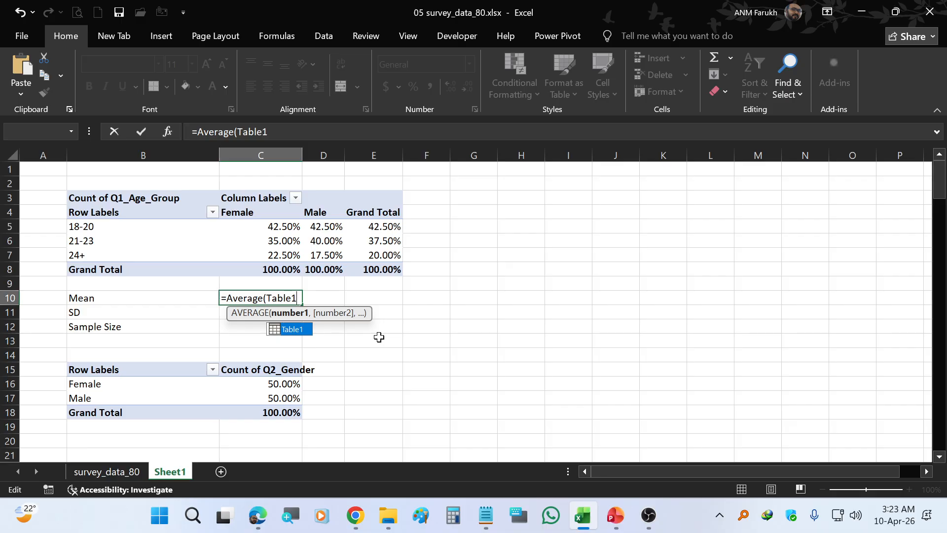
pyautogui.write('[')
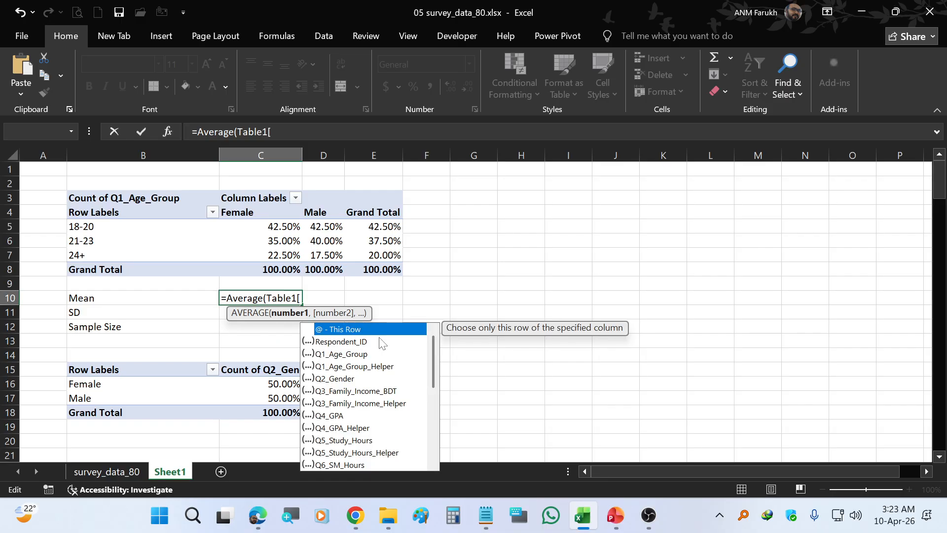
pyautogui.write('Q1_Age_Group_Helper')
pyautogui.press('Tab')
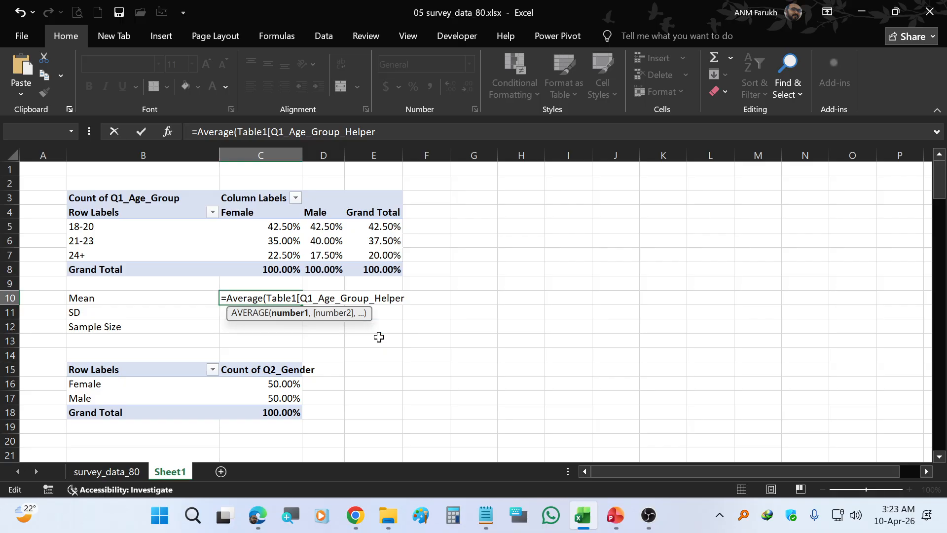
pyautogui.press('BackSpace')
pyautogui.press('BackSpace')
pyautogui.press('BackSpace')
pyautogui.press('BackSpace')
pyautogui.press('BackSpace')
pyautogui.press('BackSpace')
pyautogui.press('BackSpace')
pyautogui.press('BackSpace')
pyautogui.press('BackSpace')
pyautogui.press('BackSpace')
pyautogui.press('BackSpace')
pyautogui.press('BackSpace')
pyautogui.press('BackSpace')
pyautogui.press('BackSpace')
pyautogui.press('BackSpace')
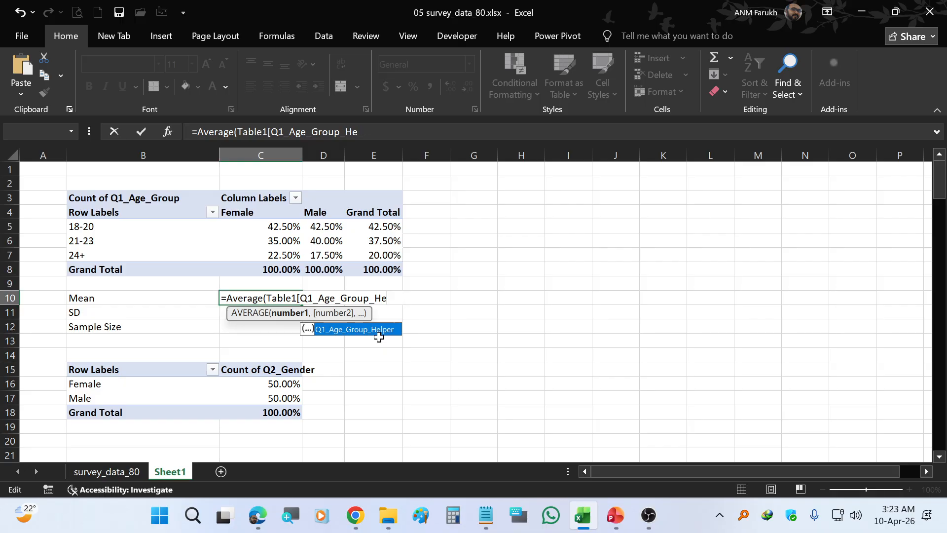
pyautogui.press('BackSpace')
pyautogui.press('BackSpace')
pyautogui.press('BackSpace')
pyautogui.press('BackSpace')
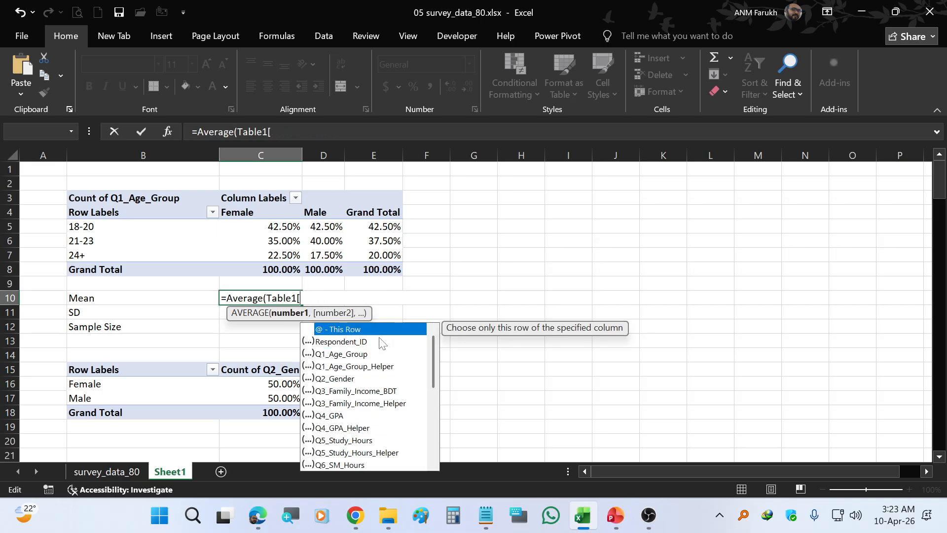
pyautogui.press('BackSpace')
pyautogui.write('[')
# Complete C10 as =AVERAGE(Table1[Q1_Age_Group_Helper]) and apply comma style with two decimals to the mean
pyautogui.click(356, 367)
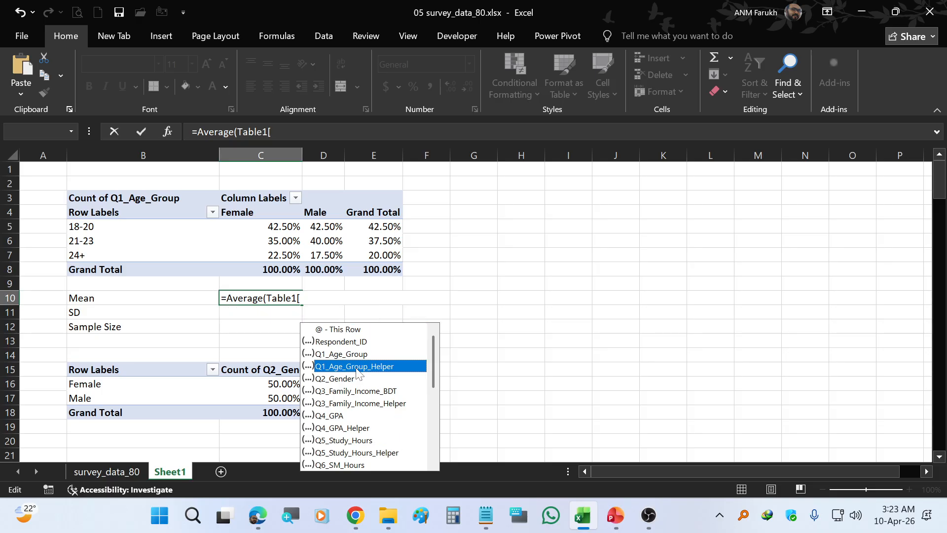
pyautogui.doubleClick(356, 368)
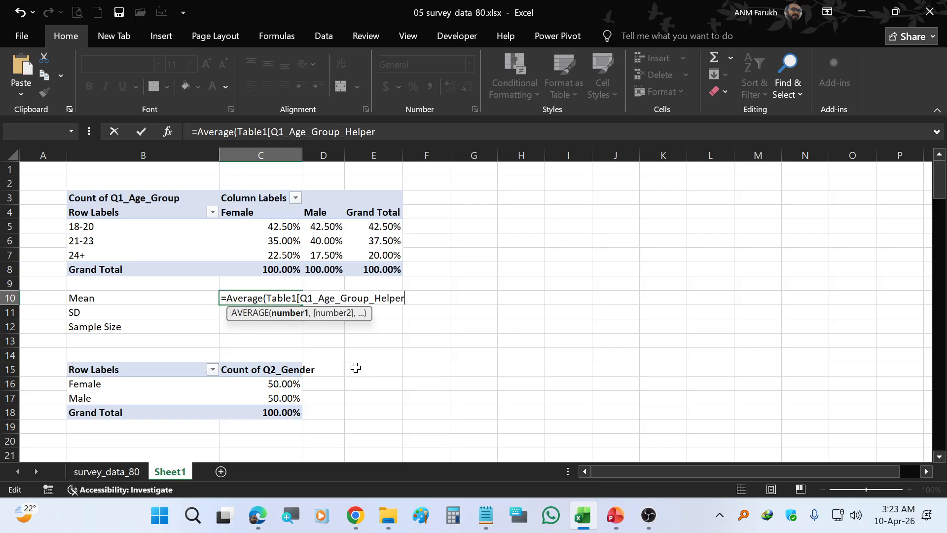
pyautogui.write('])')
pyautogui.press('Return')
pyautogui.press('Up')
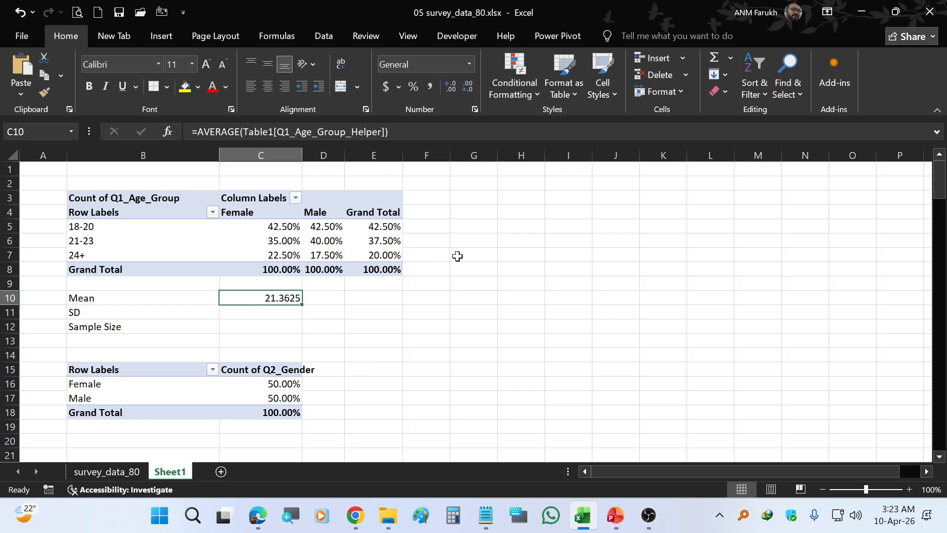
pyautogui.click(431, 87)
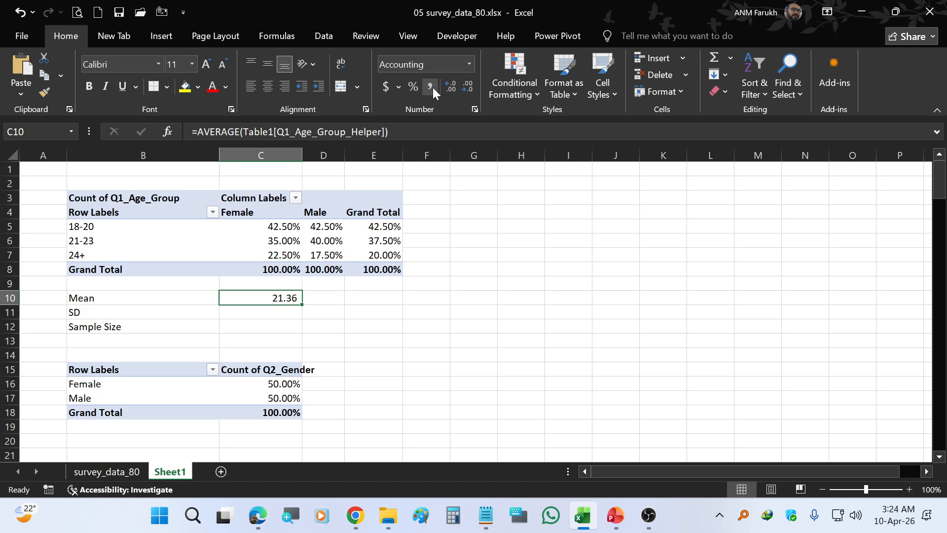
# Enter =STDEV.S(Table1[Q1_Age_Group_Helper]) in C11 beside SD and apply comma style with two decimals
pyautogui.press('Return')
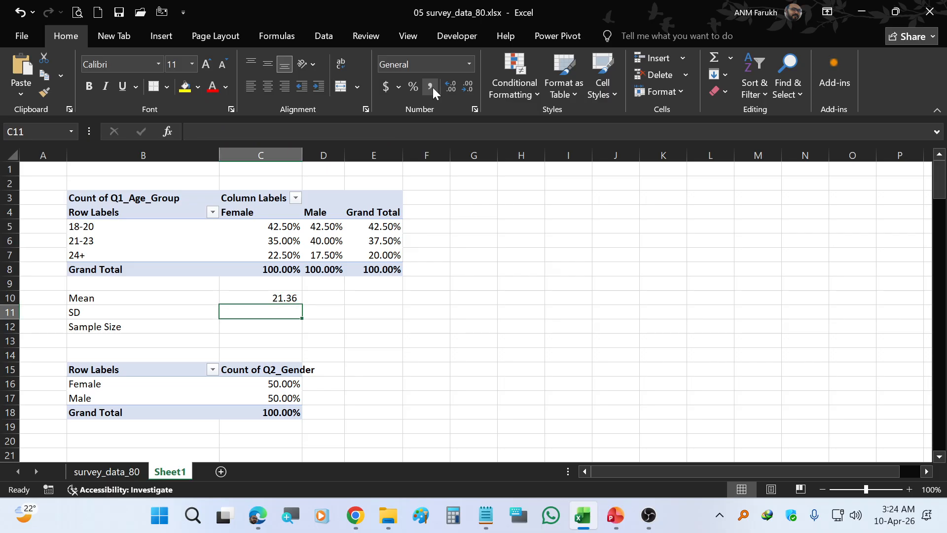
pyautogui.write('=')
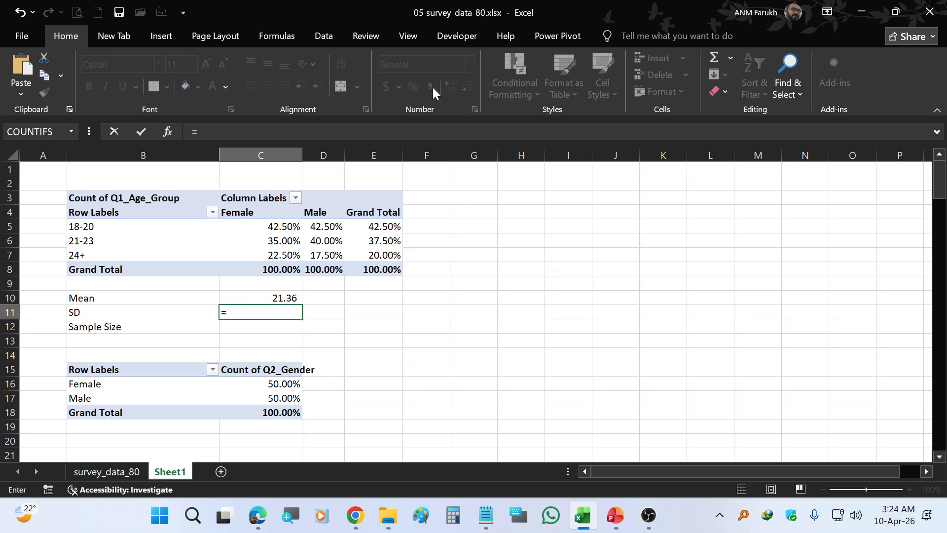
pyautogui.write('STED')
pyautogui.press('BackSpace')
pyautogui.press('BackSpace')
pyautogui.write('DE')
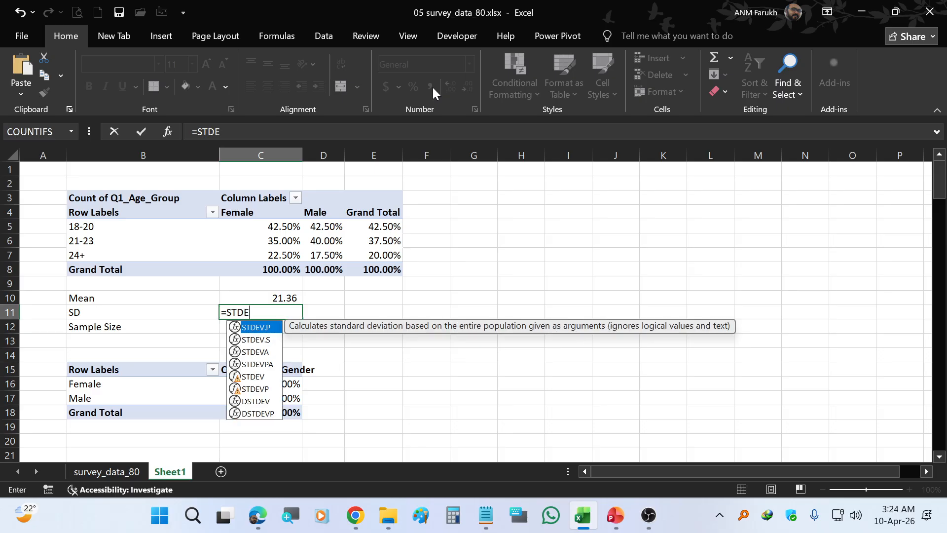
pyautogui.write('V.S')
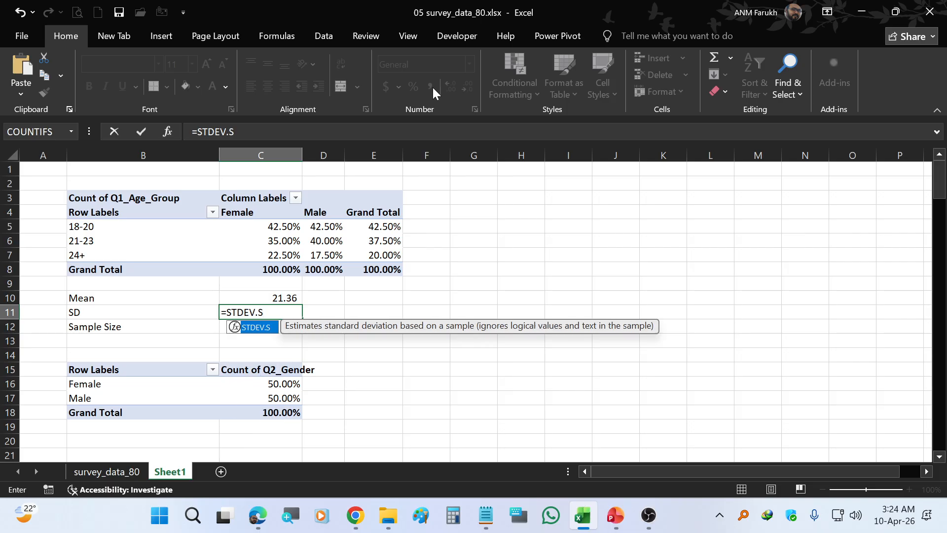
pyautogui.write('(')
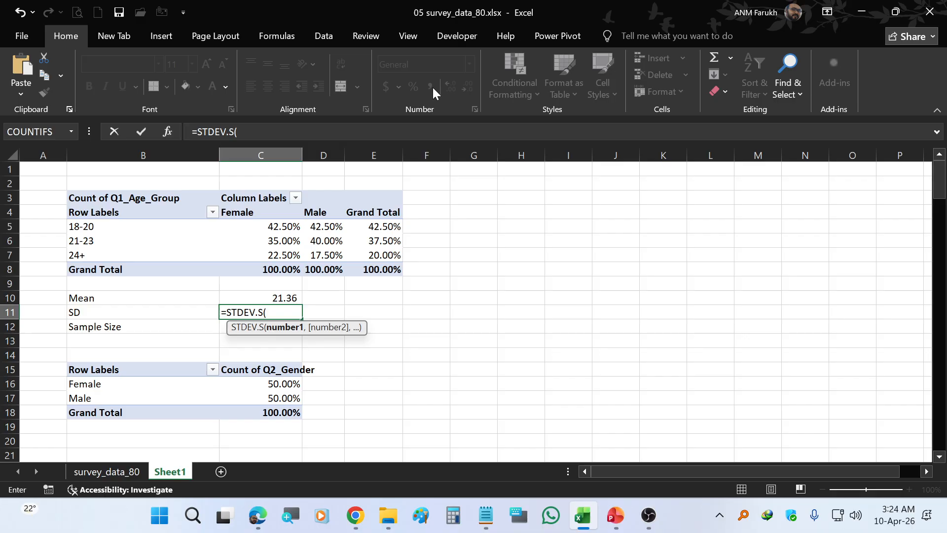
pyautogui.write('Tab')
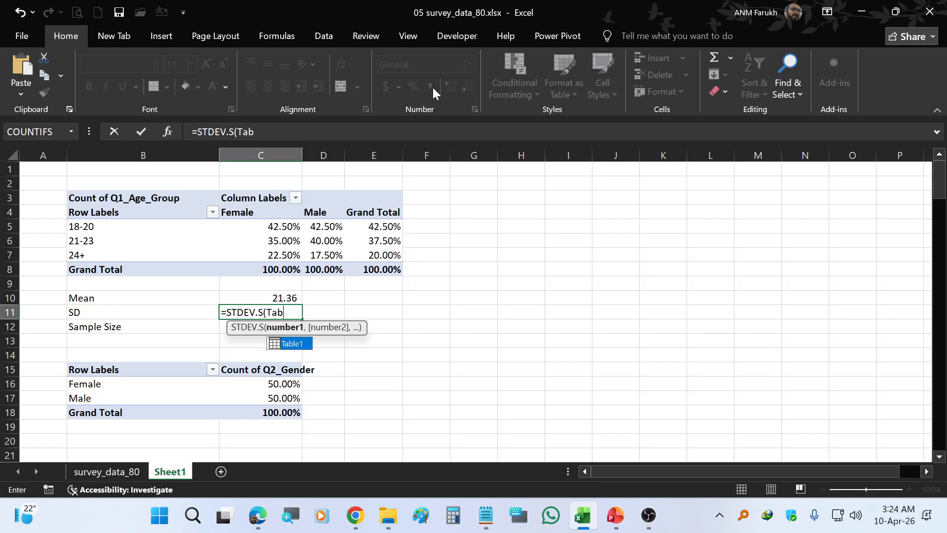
pyautogui.write('le1[')
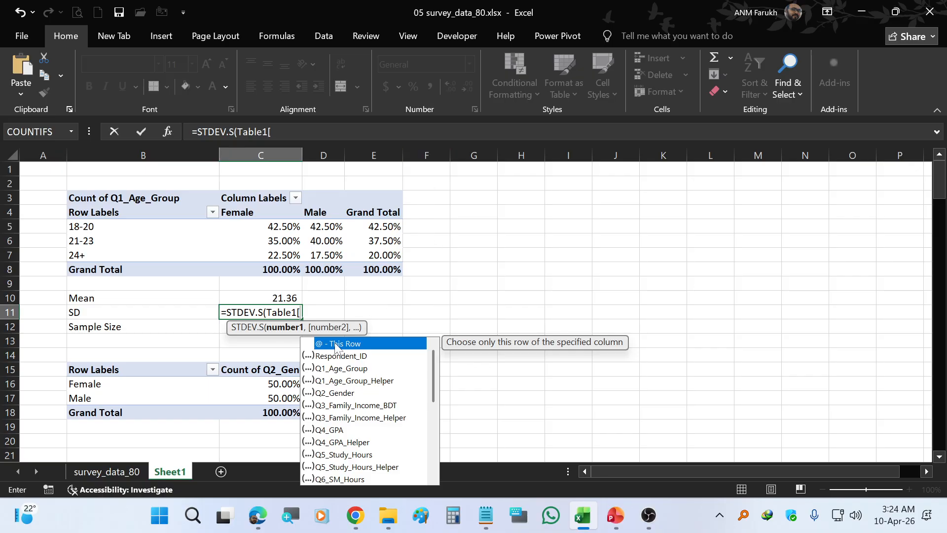
pyautogui.doubleClick(382, 381)
pyautogui.write('}')
pyautogui.press('BackSpace')
pyautogui.write(']')
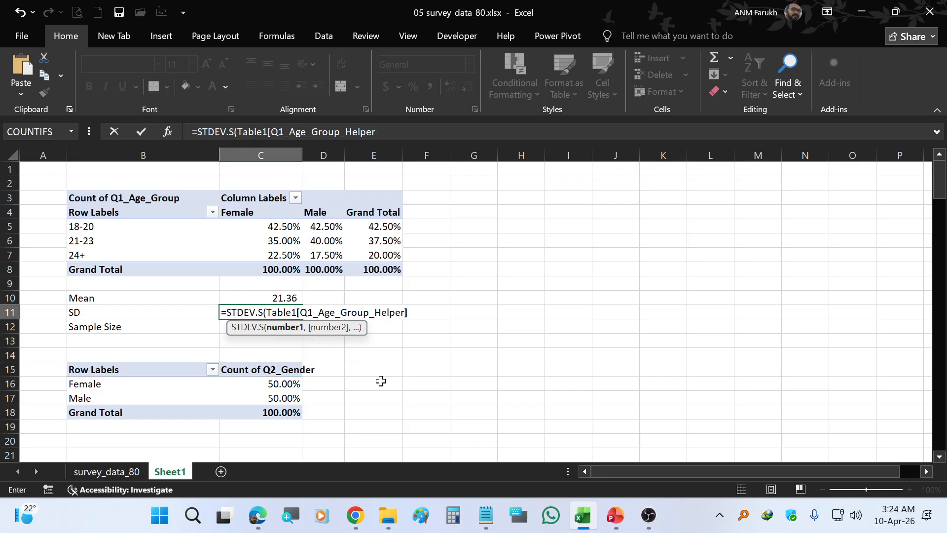
pyautogui.write(')')
pyautogui.press('Return')
pyautogui.press('Up')
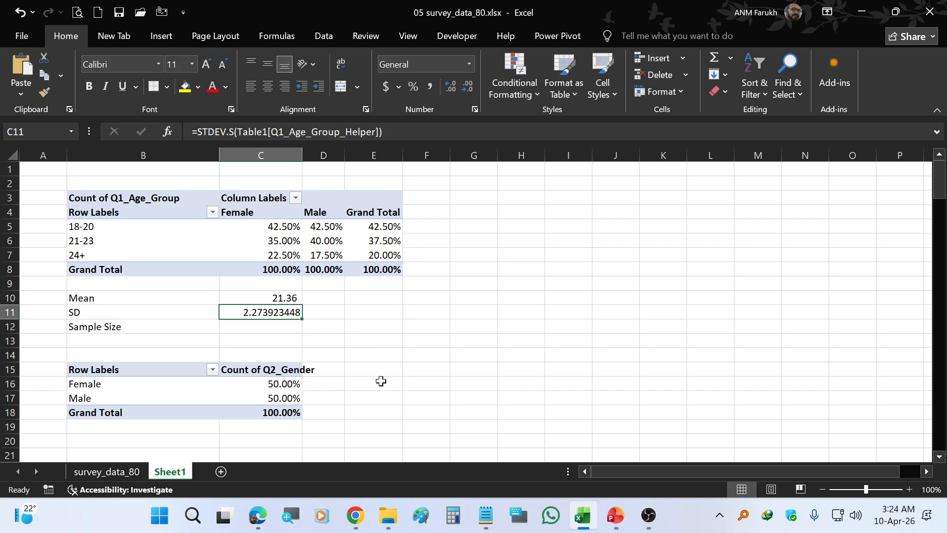
pyautogui.click(430, 87)
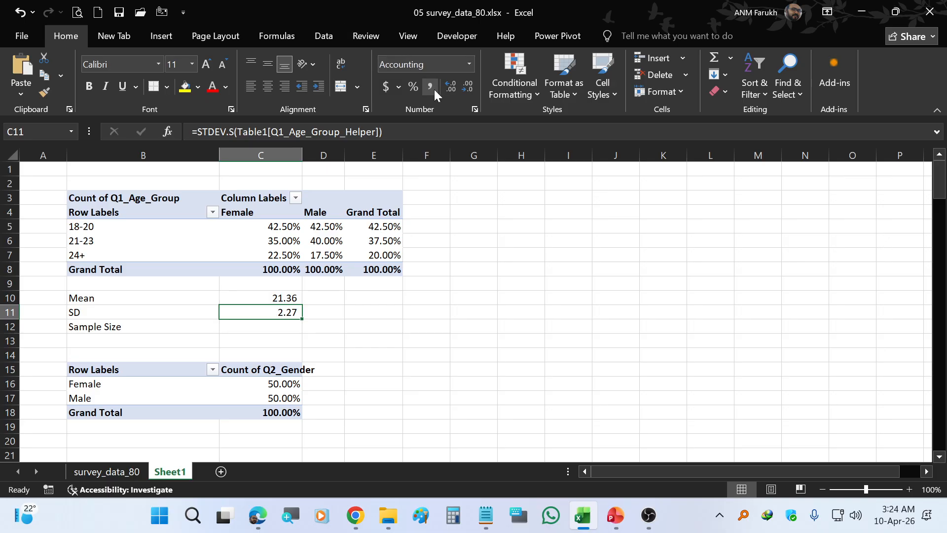
# Enter =COUNT(Table1[Q1_Age_Group_Helper]) in C12 beside Sample Size
pyautogui.press('Down')
pyautogui.write('=count')
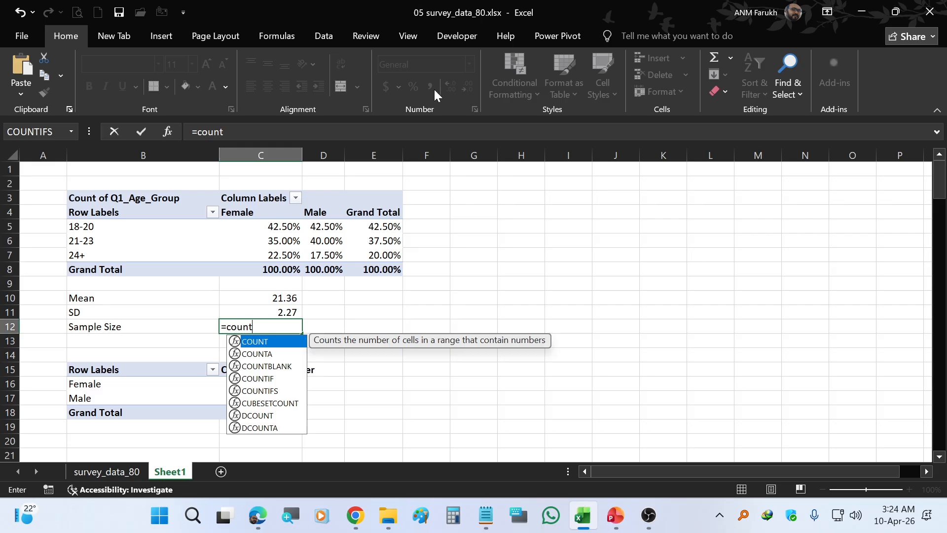
pyautogui.write('(')
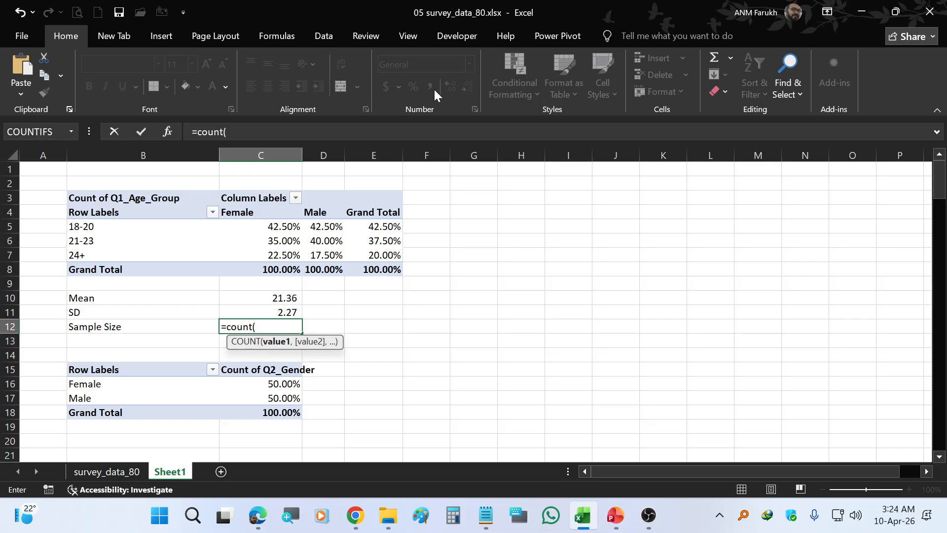
pyautogui.write('Table1')
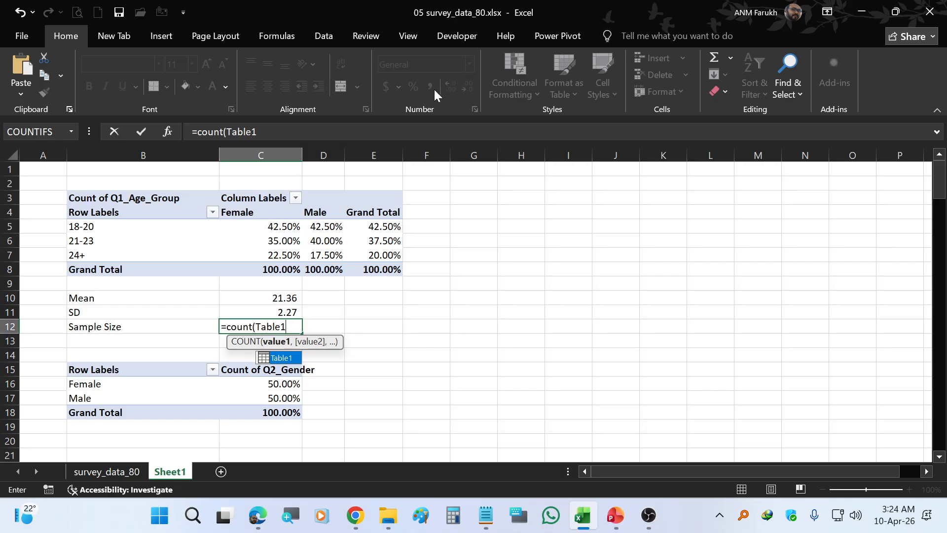
pyautogui.write(',')
pyautogui.press('BackSpace')
pyautogui.write('[')
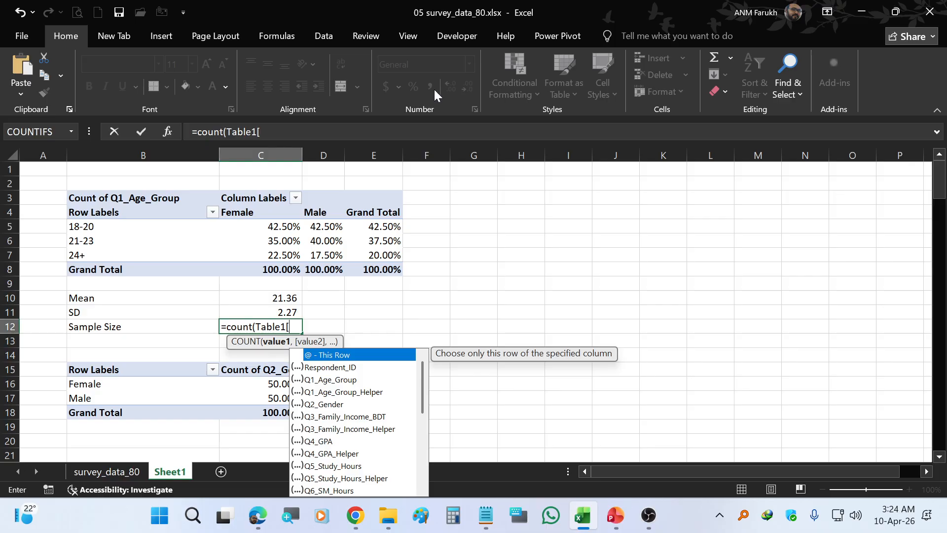
pyautogui.doubleClick(397, 393)
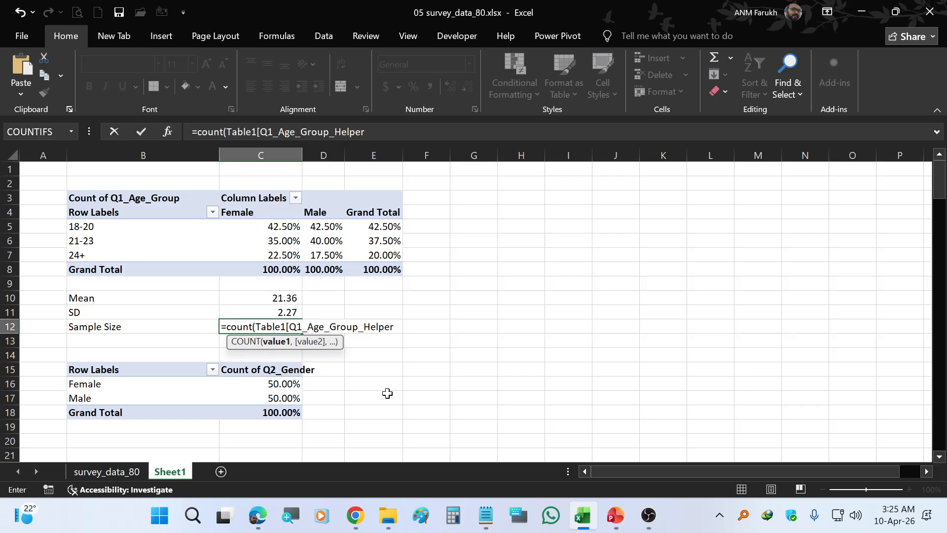
pyautogui.write(')')
pyautogui.press('Return')
pyautogui.press('Up')
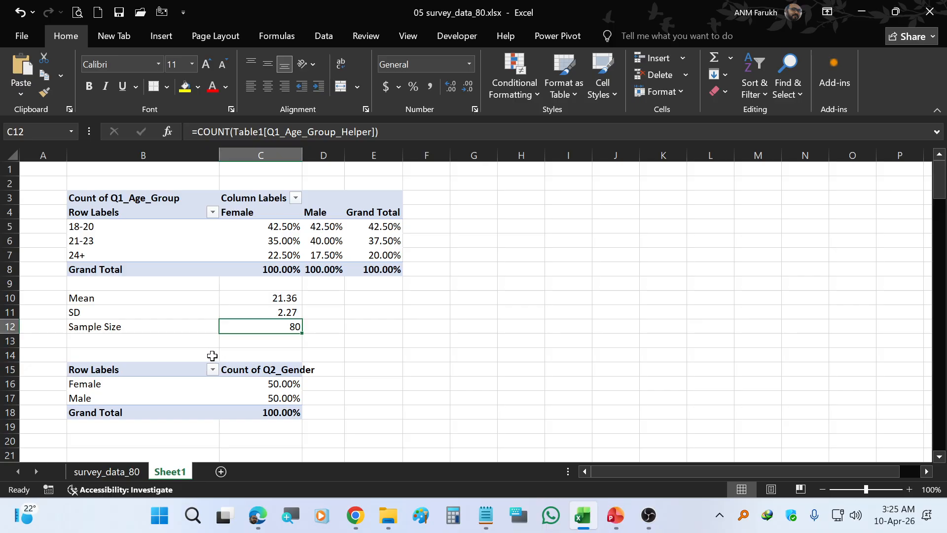
# Insert a blank row at row 14, above the Q2_Gender pivot table
pyautogui.scroll(-2, 212, 355)
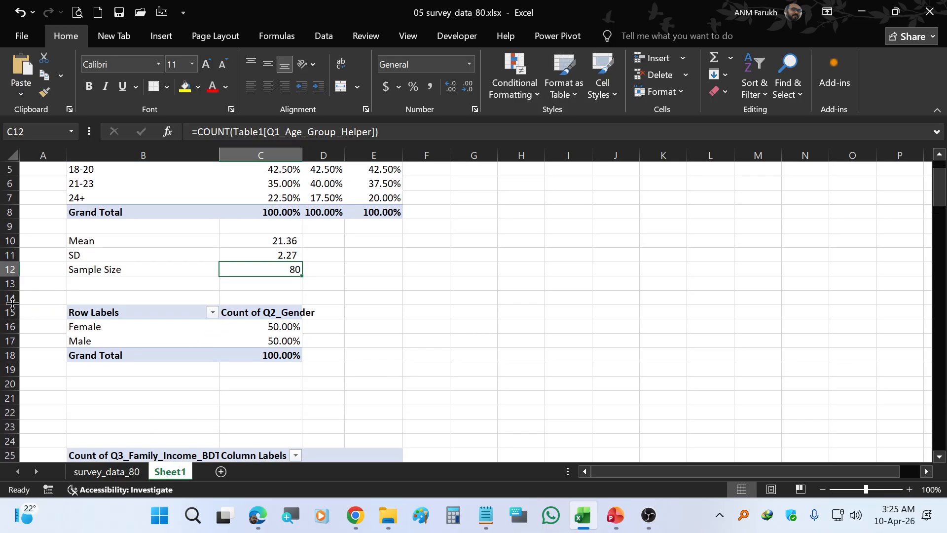
pyautogui.rightClick(12, 297)
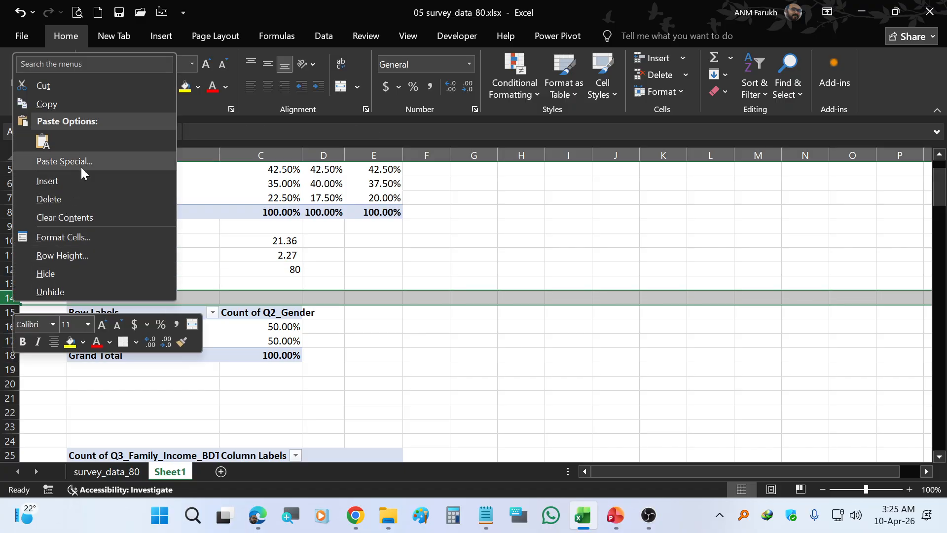
pyautogui.click(77, 179)
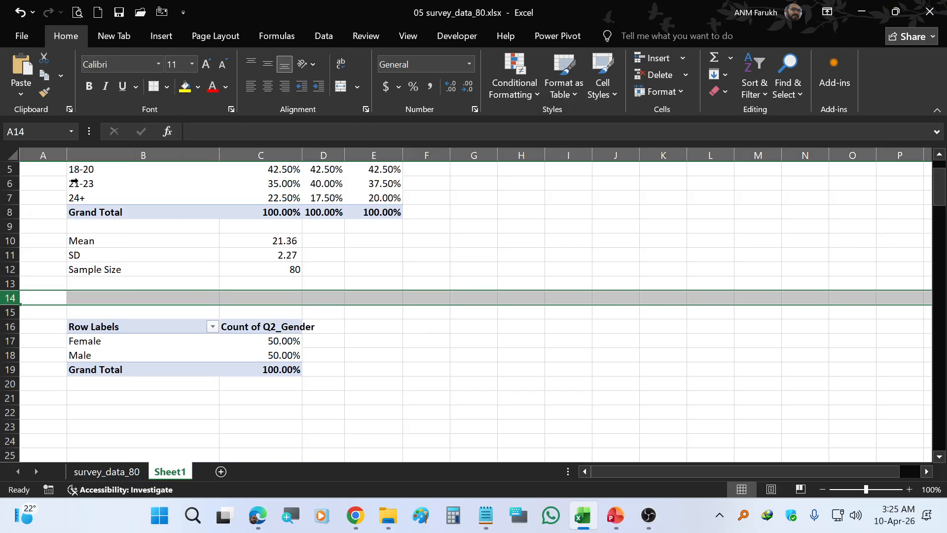
# Add the labels Skewness in B13 and Kurtosis in B14, below Sample Size
pyautogui.click(106, 283)
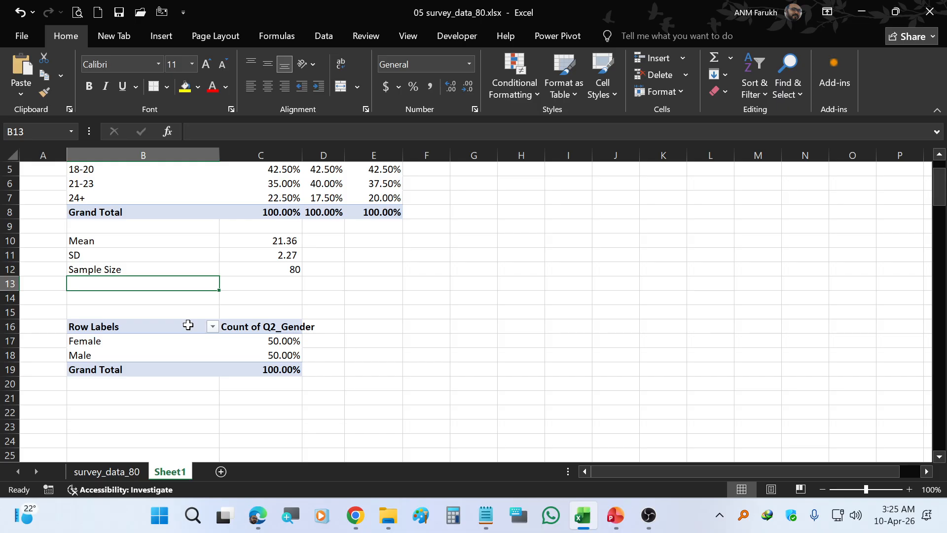
pyautogui.write('Skew')
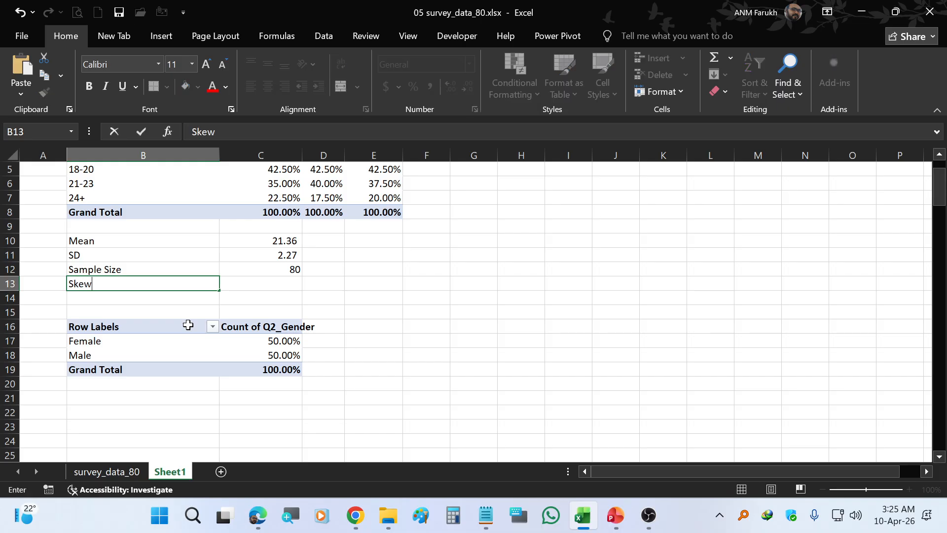
pyautogui.write('ness')
pyautogui.press('Return')
pyautogui.write('Kurtosis')
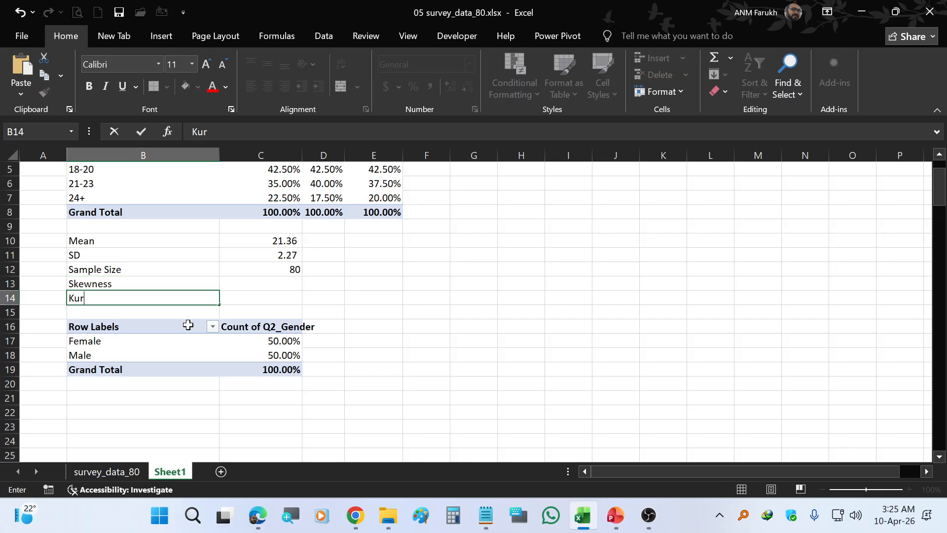
pyautogui.press('Return')
# Enter =SKEW(Table1[Q1_Age_Group_Helper]) in C13 beside Skewness and apply comma style with two decimals
pyautogui.press('Up')
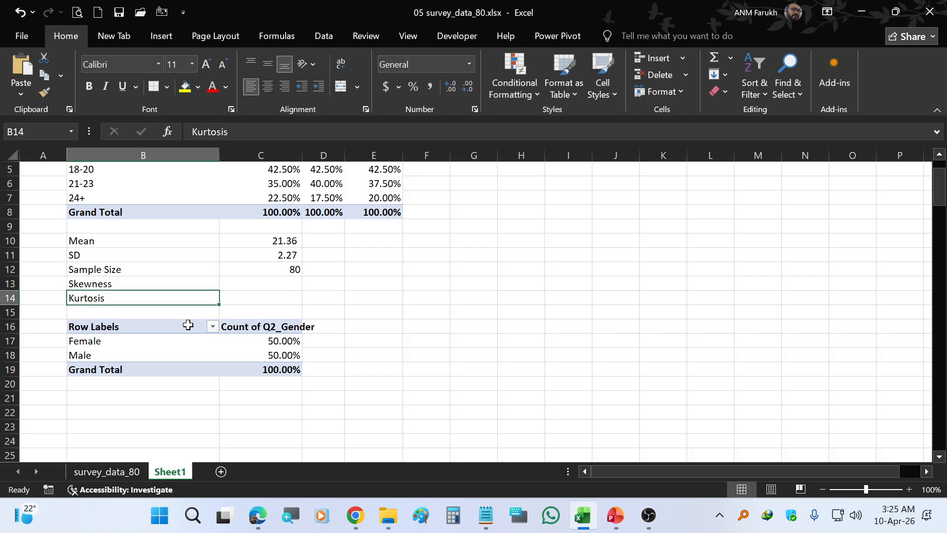
pyautogui.press('Up')
pyautogui.press('Right')
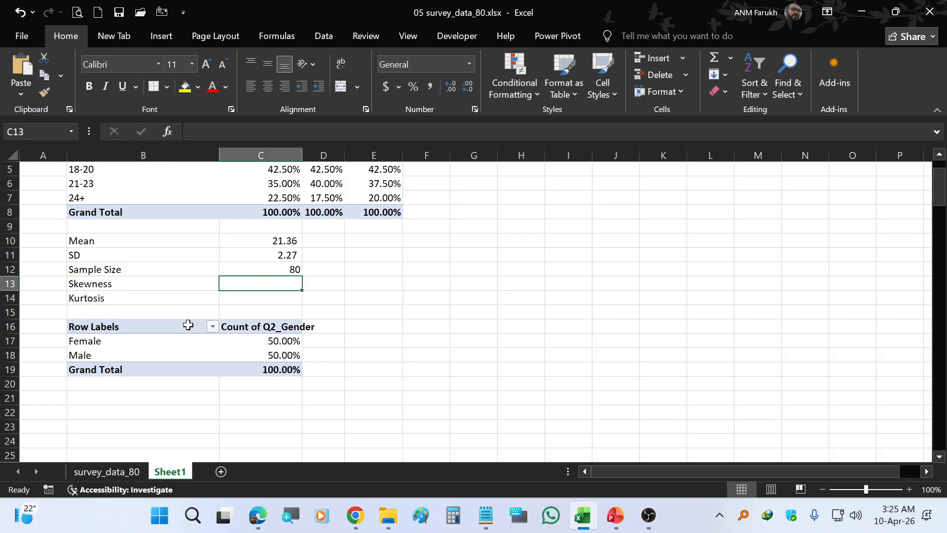
pyautogui.write('=')
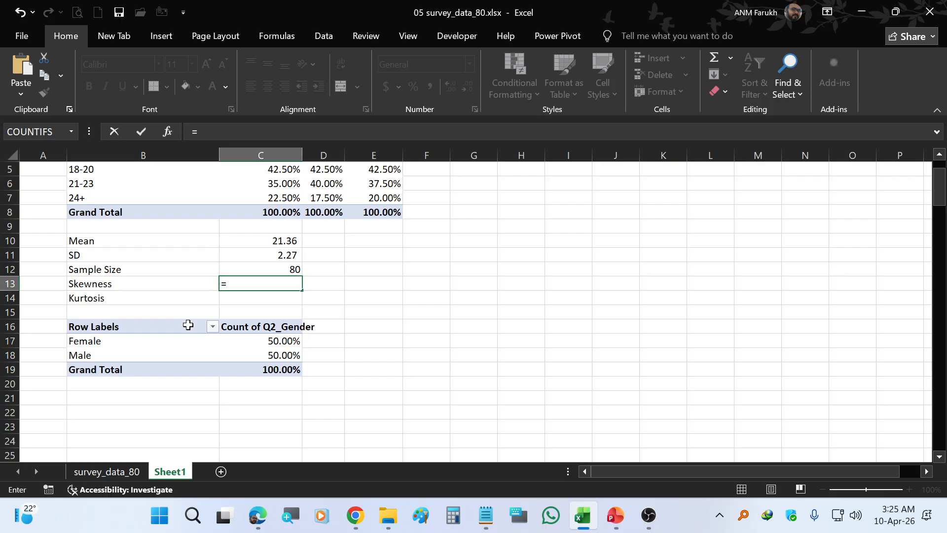
pyautogui.write('skew')
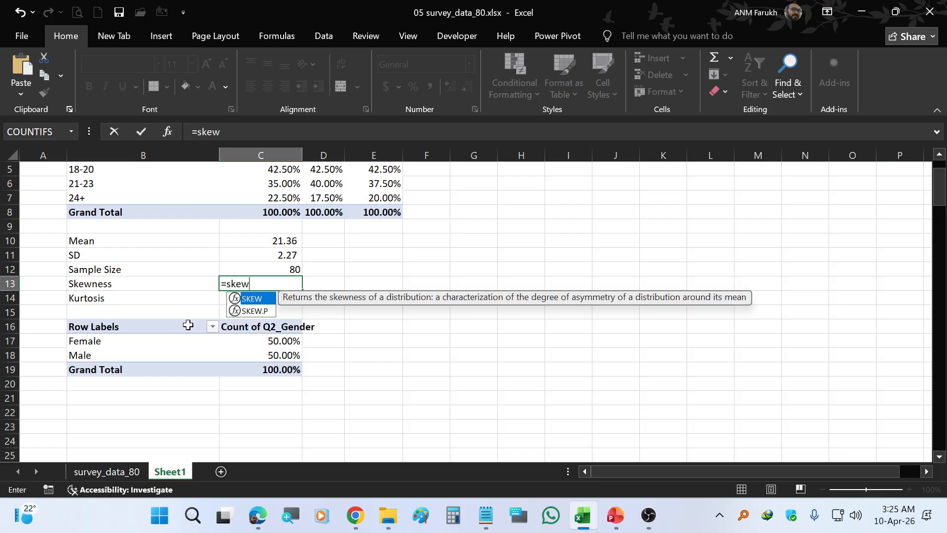
pyautogui.write('(')
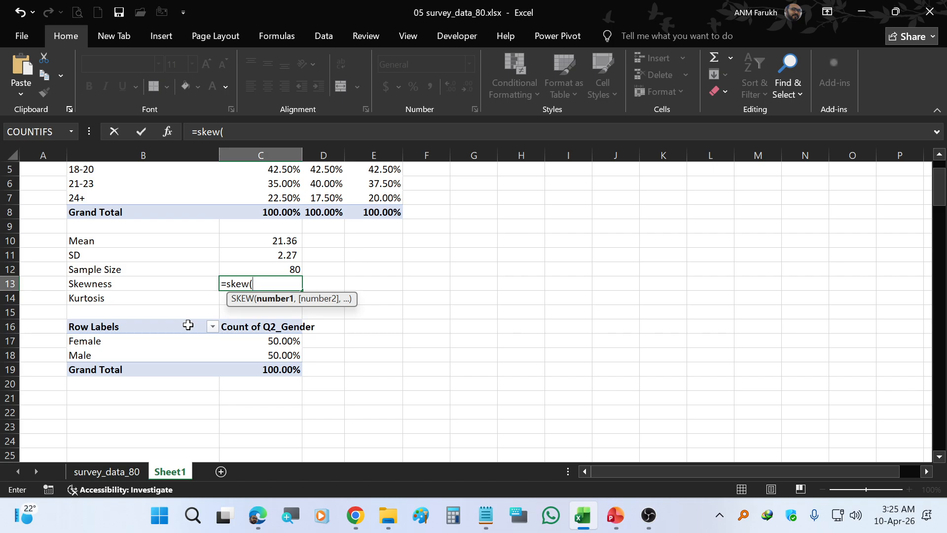
pyautogui.write('Table1')
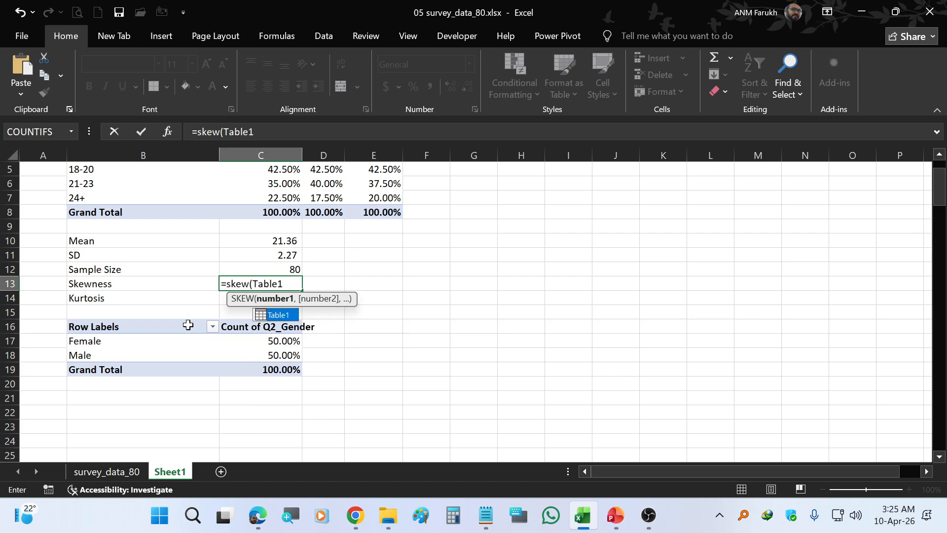
pyautogui.write(',[')
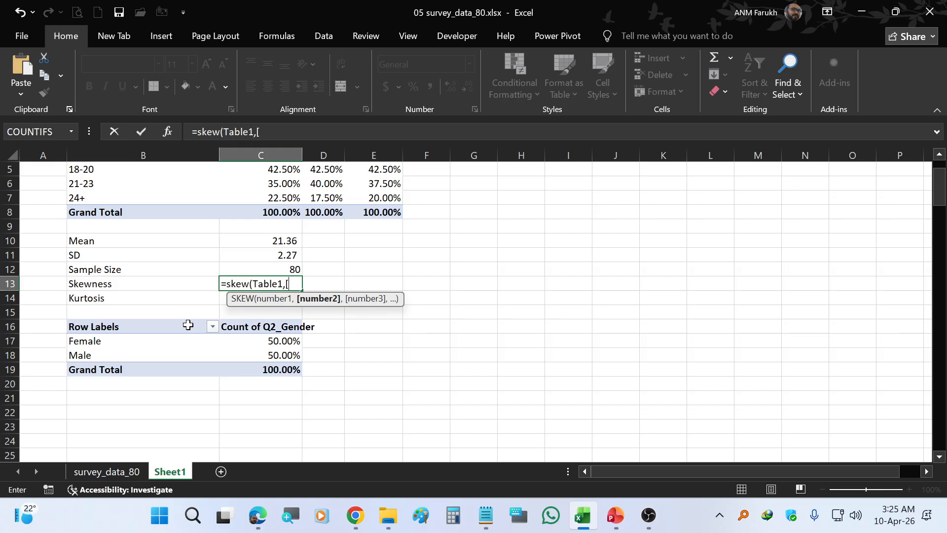
pyautogui.press('BackSpace')
pyautogui.press('BackSpace')
pyautogui.write('[')
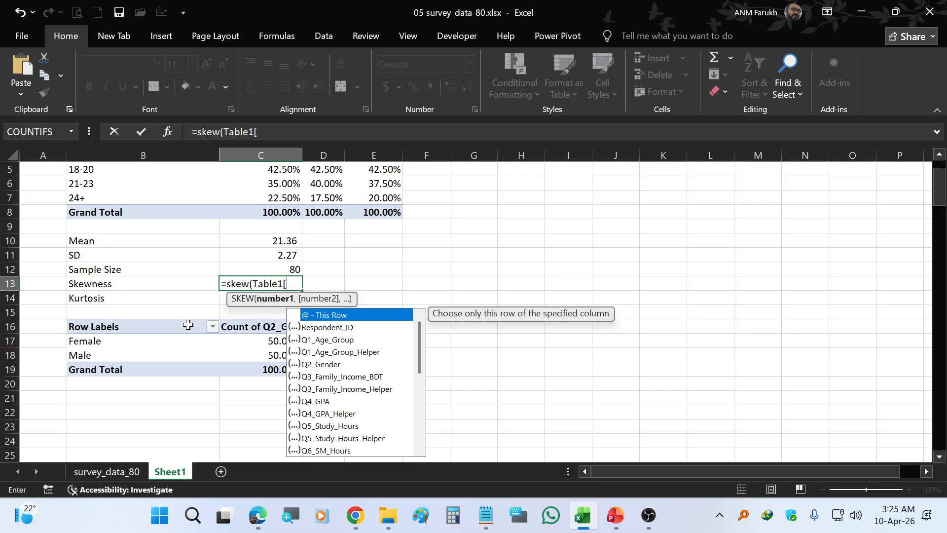
pyautogui.doubleClick(361, 352)
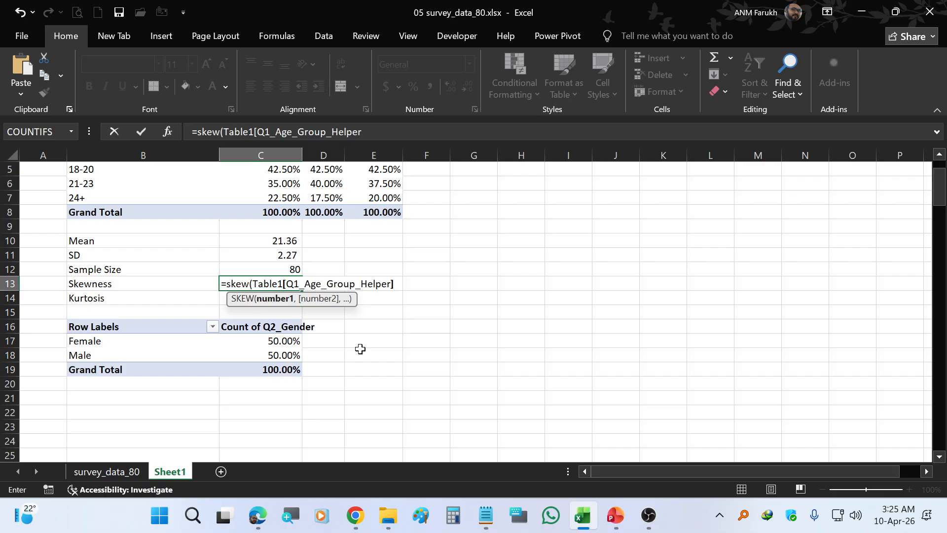
pyautogui.write(')')
pyautogui.press('Return')
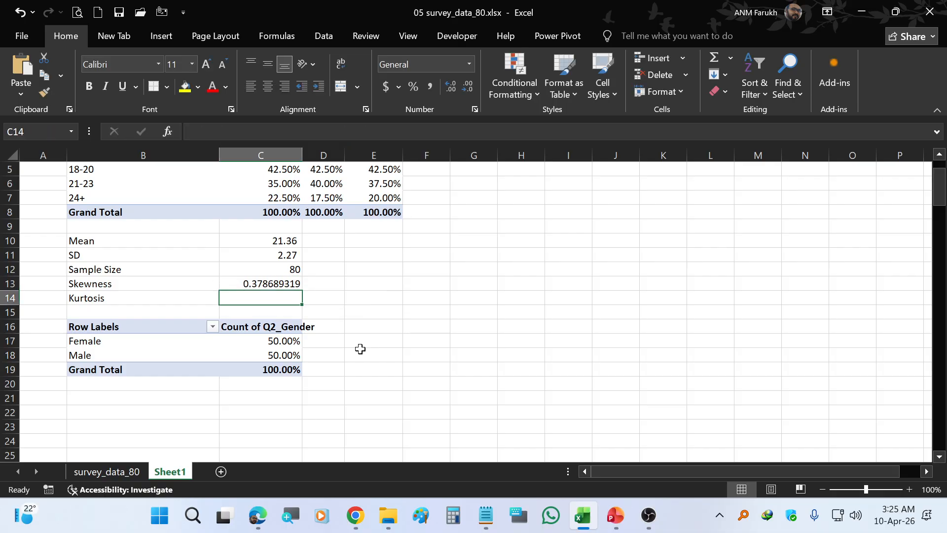
pyautogui.press('Up')
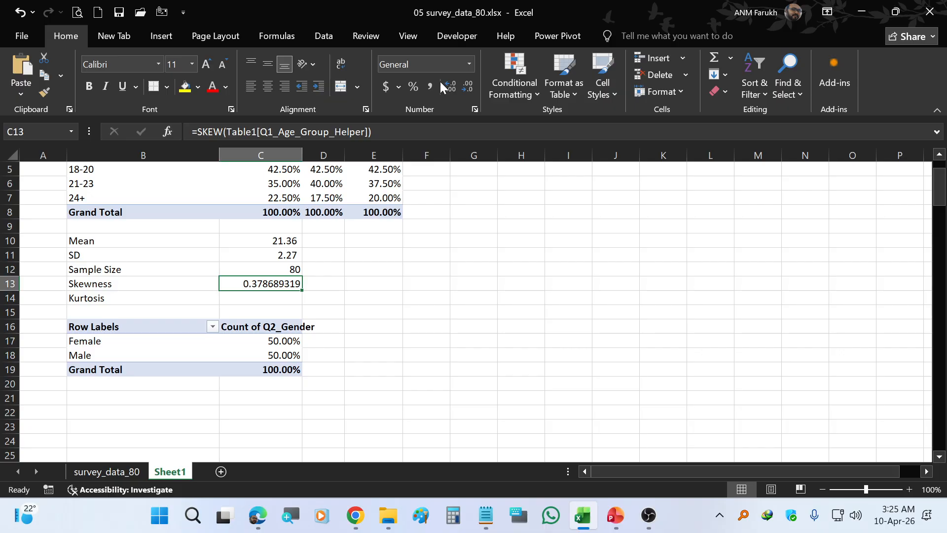
pyautogui.click(428, 86)
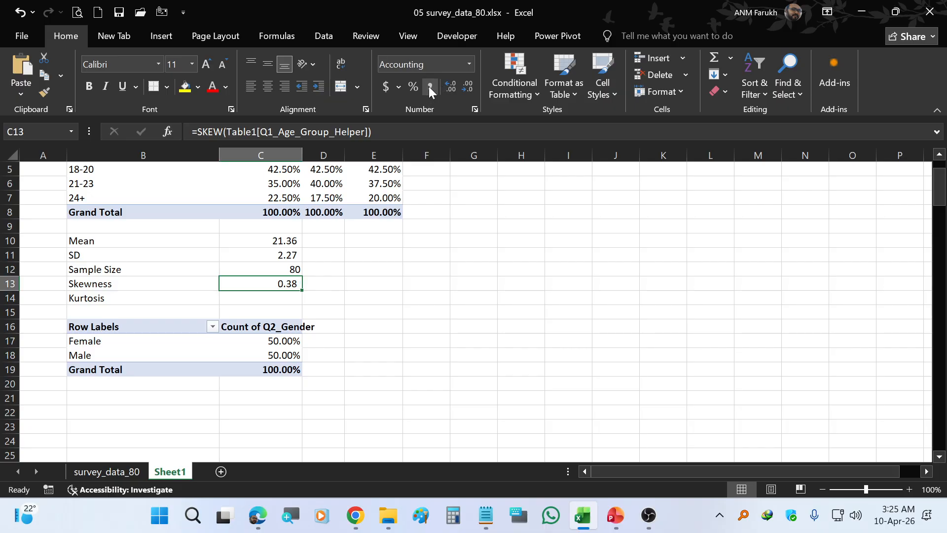
# Enter =KURT(Table1[Q1_Age_Group_Helper]) in C14 beside Kurtosis and apply comma style with two decimals
pyautogui.press('Down')
pyautogui.write('=')
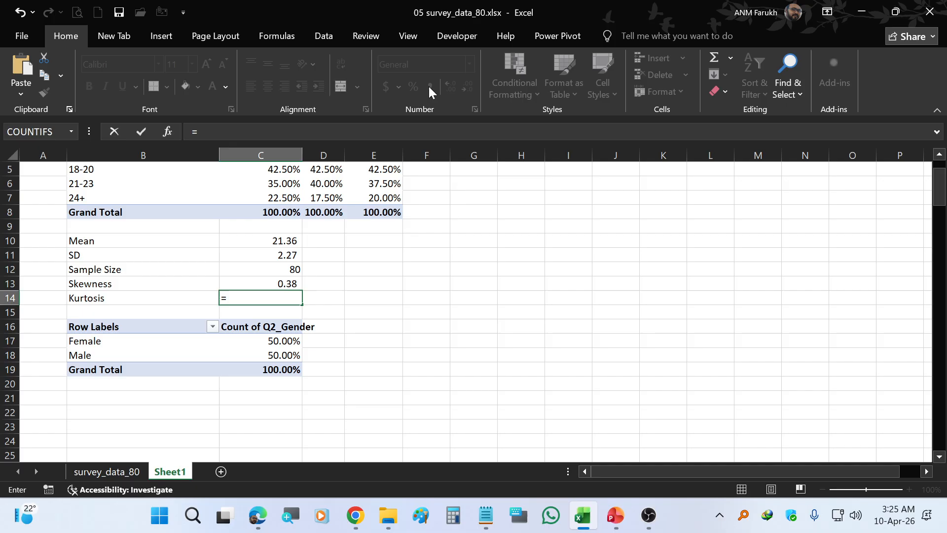
pyautogui.write('Kurt(Tab')
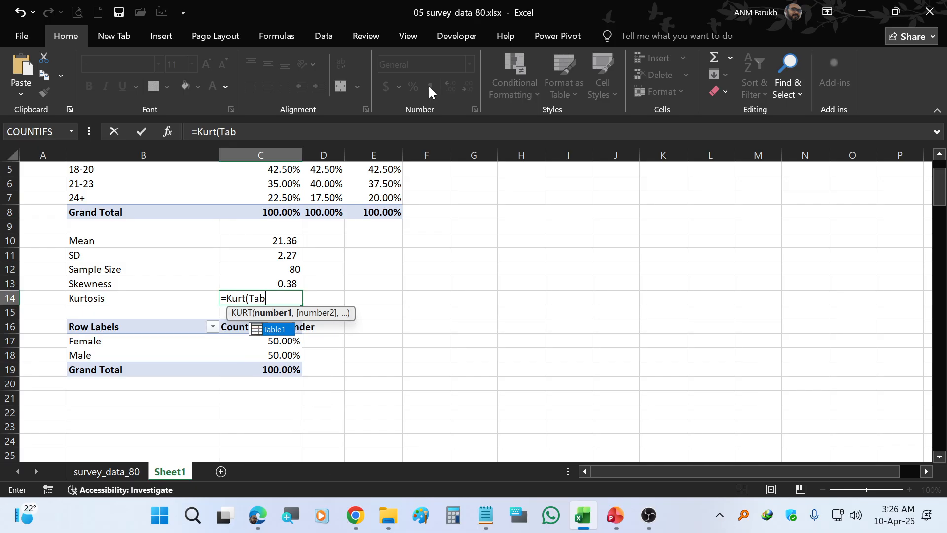
pyautogui.write('le1[')
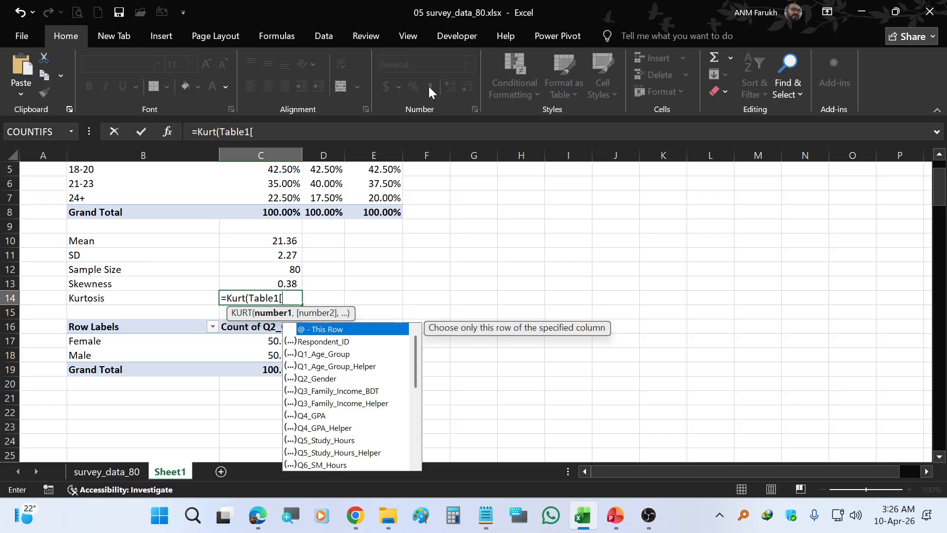
pyautogui.doubleClick(366, 365)
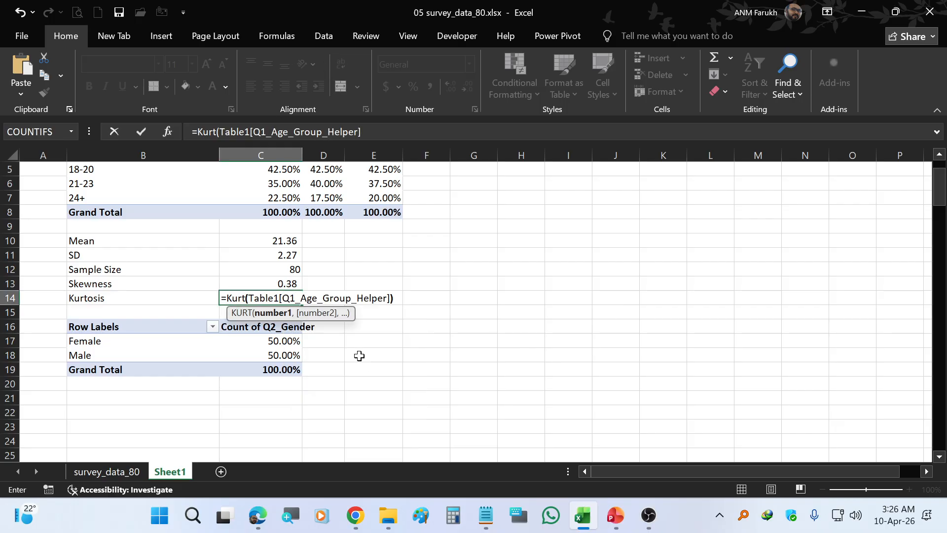
pyautogui.write('])')
pyautogui.press('Return')
pyautogui.press('Up')
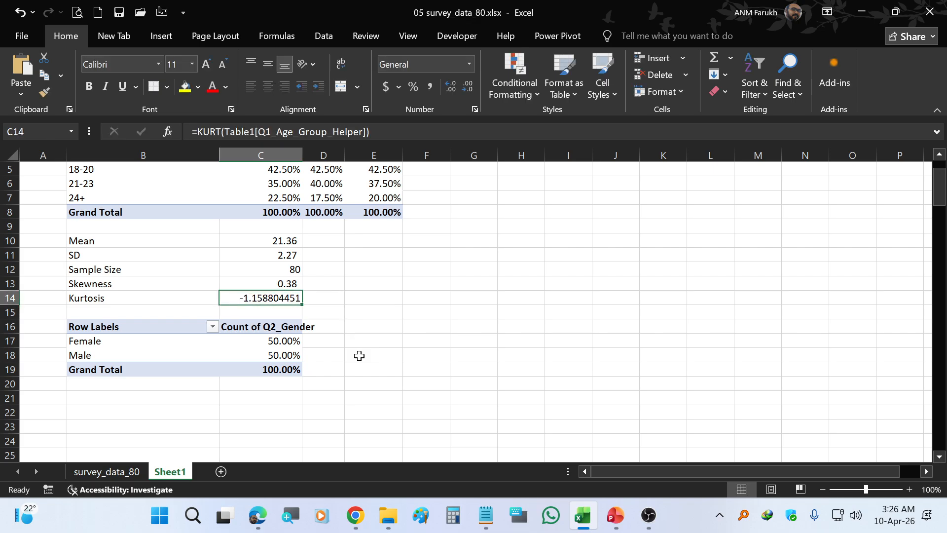
pyautogui.click(430, 87)
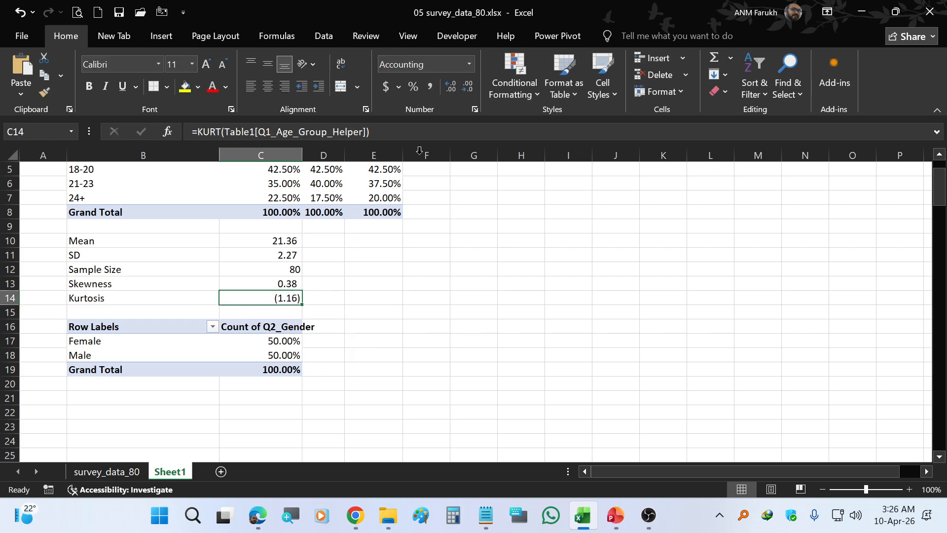
pyautogui.click(403, 286)
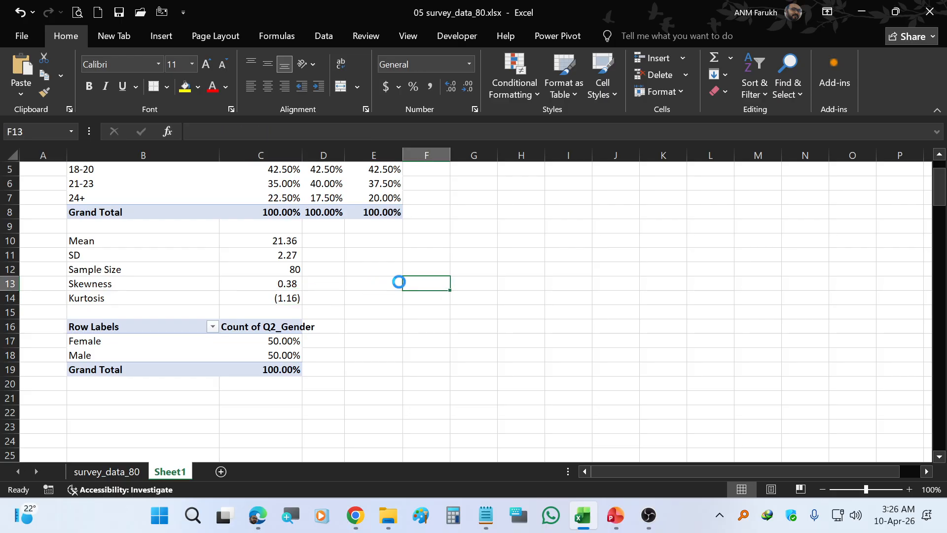
# Format the Kurtosis value in C14 as Number with two decimals and negatives shown as -1,234.10
pyautogui.click(289, 299)
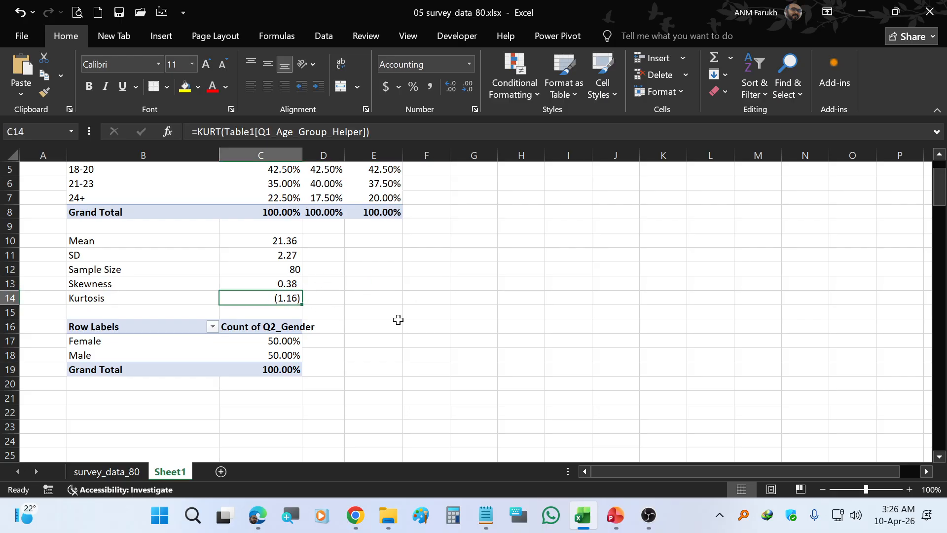
pyautogui.hotkey('ctrl', '1')
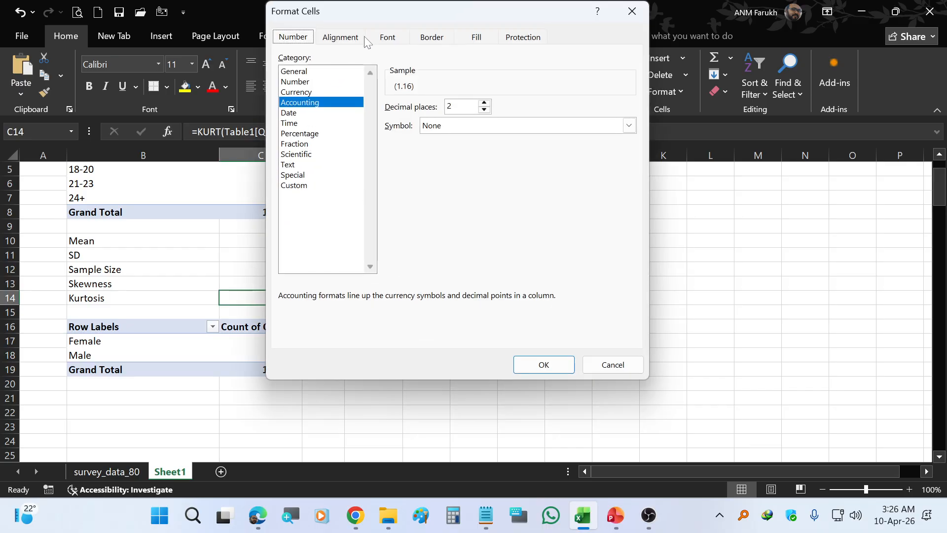
pyautogui.click(316, 74)
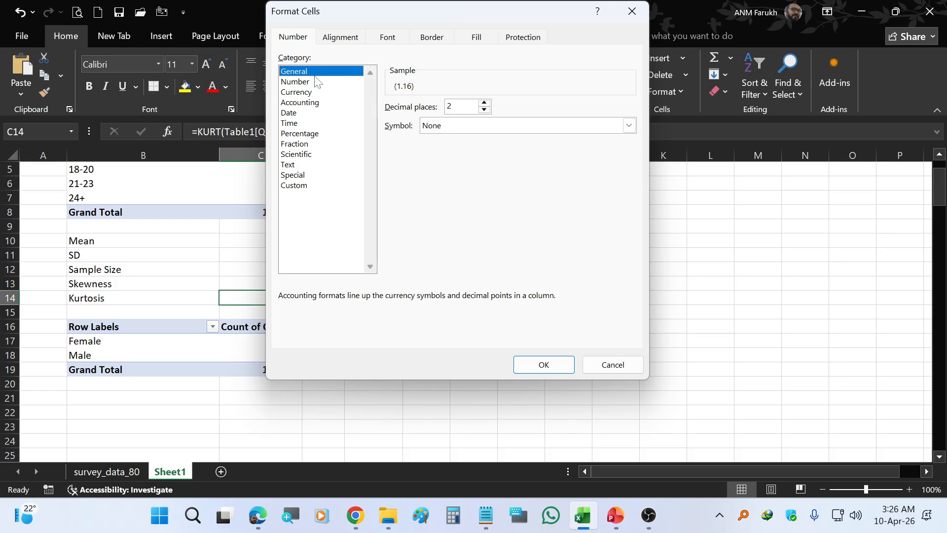
pyautogui.click(314, 83)
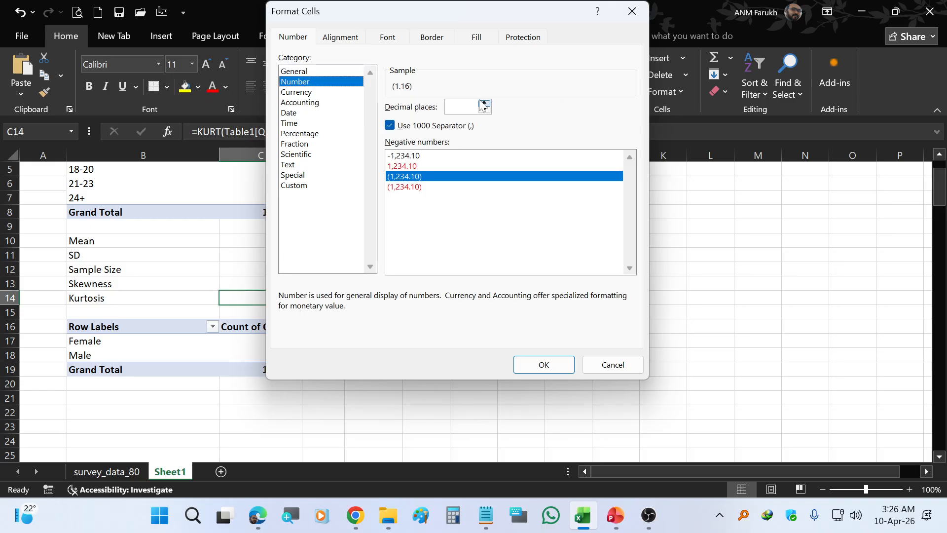
pyautogui.click(444, 156)
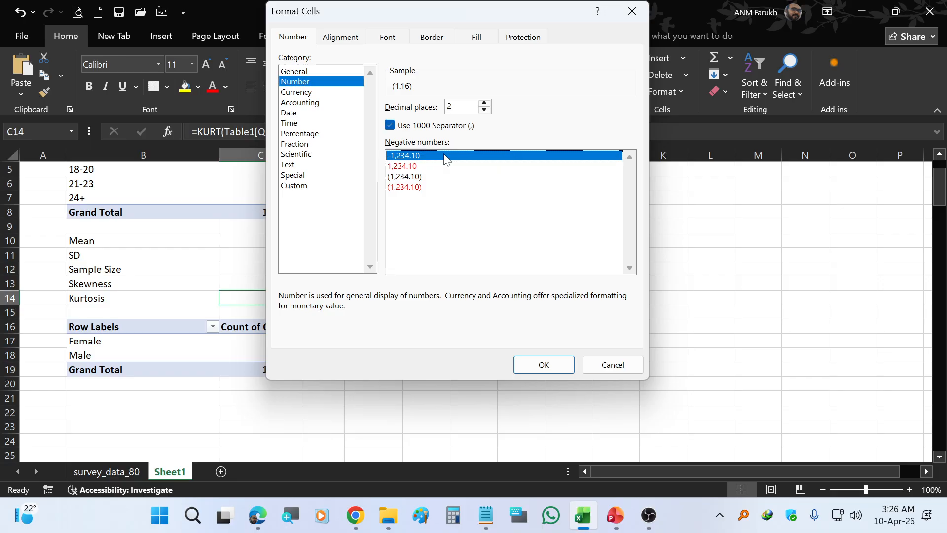
pyautogui.click(536, 365)
pyautogui.click(405, 327)
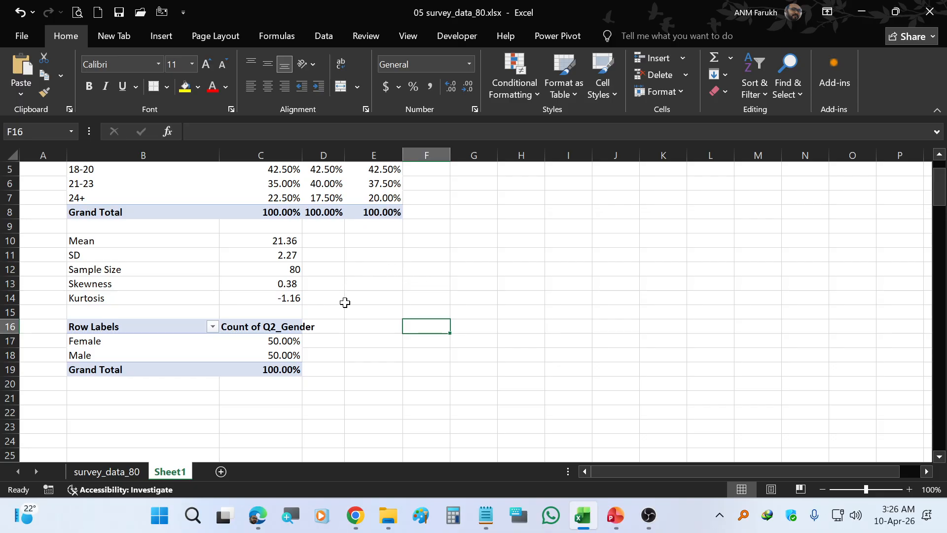
# Delete the blank row 9 between the age-group pivot table and the statistics block
pyautogui.scroll(-2, 344, 302)
pyautogui.scroll(1, 345, 302)
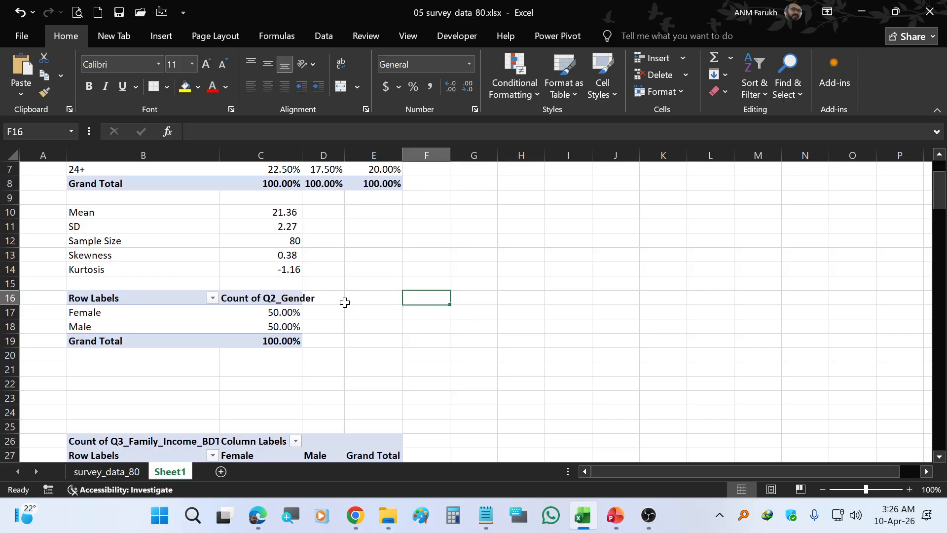
pyautogui.click(165, 199)
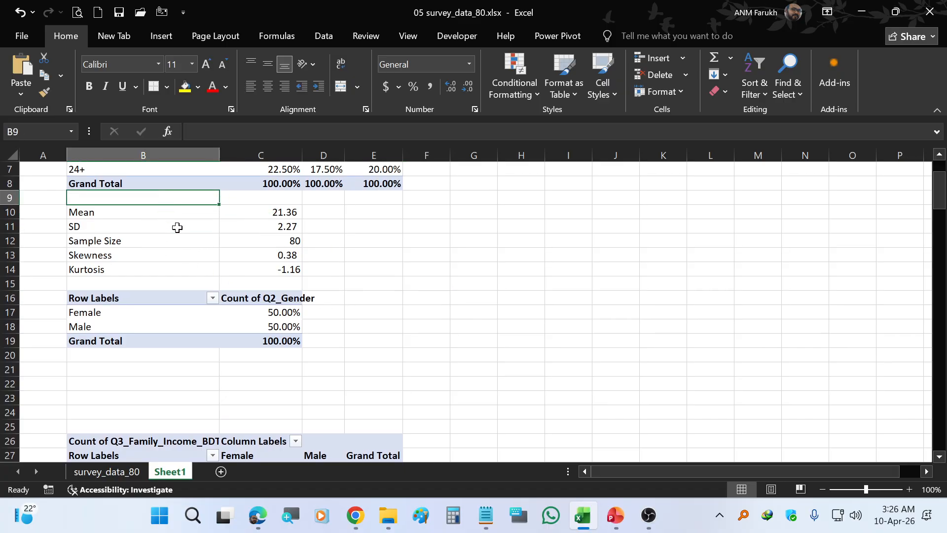
pyautogui.rightClick(9, 198)
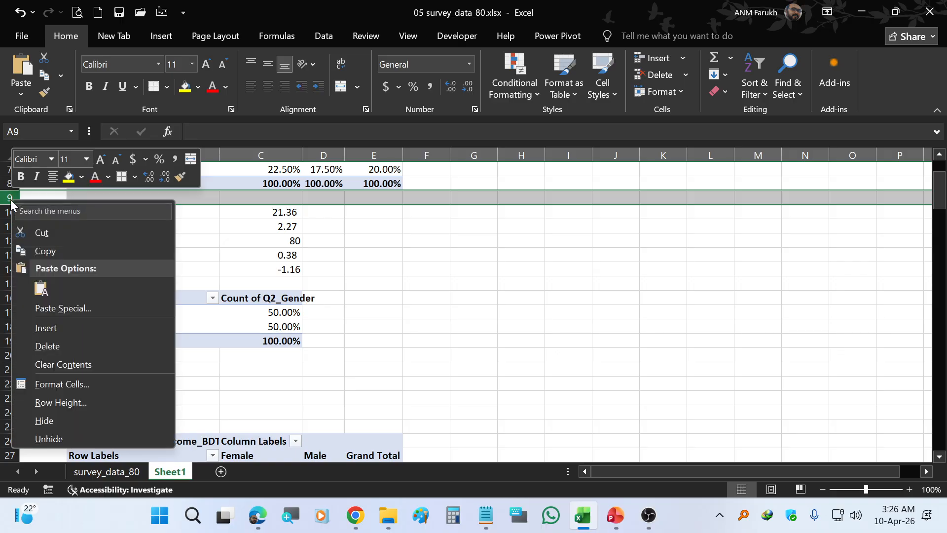
pyautogui.click(58, 346)
pyautogui.click(120, 269)
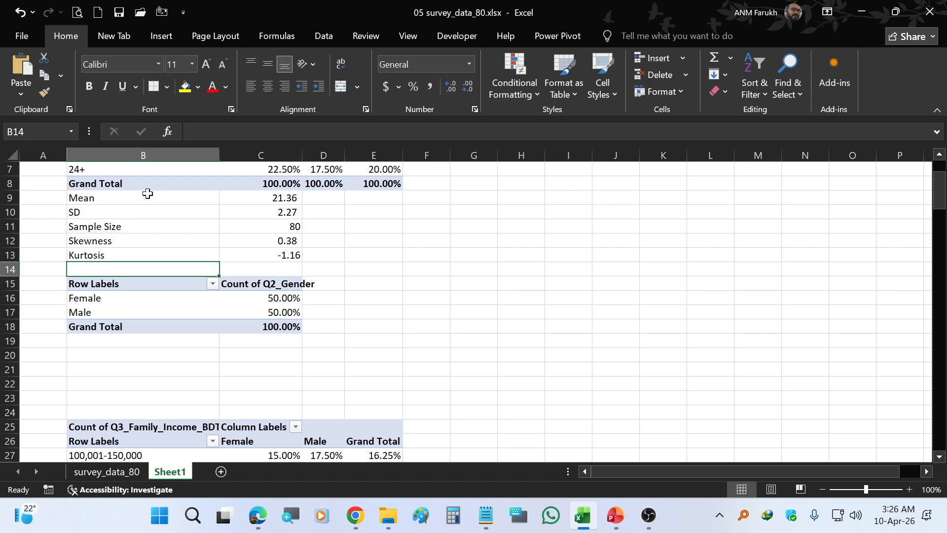
# Apply all borders to the statistics block B9:C13
pyautogui.moveTo(141, 200); pyautogui.dragTo(296, 255)
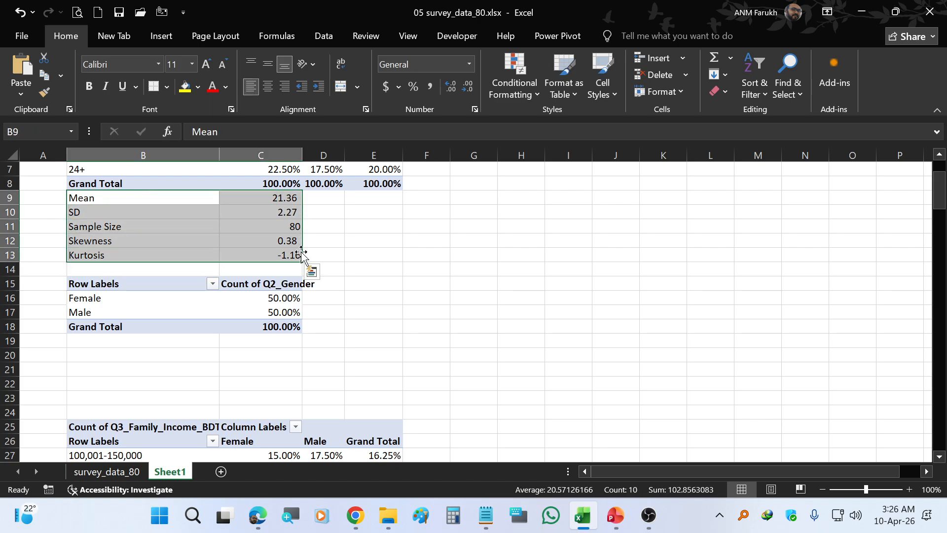
pyautogui.click(164, 87)
pyautogui.click(173, 218)
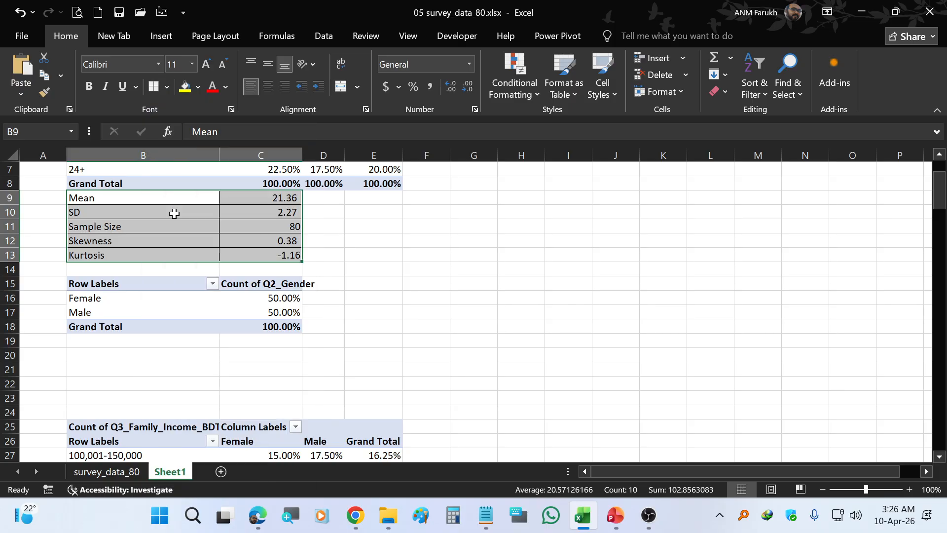
pyautogui.click(335, 241)
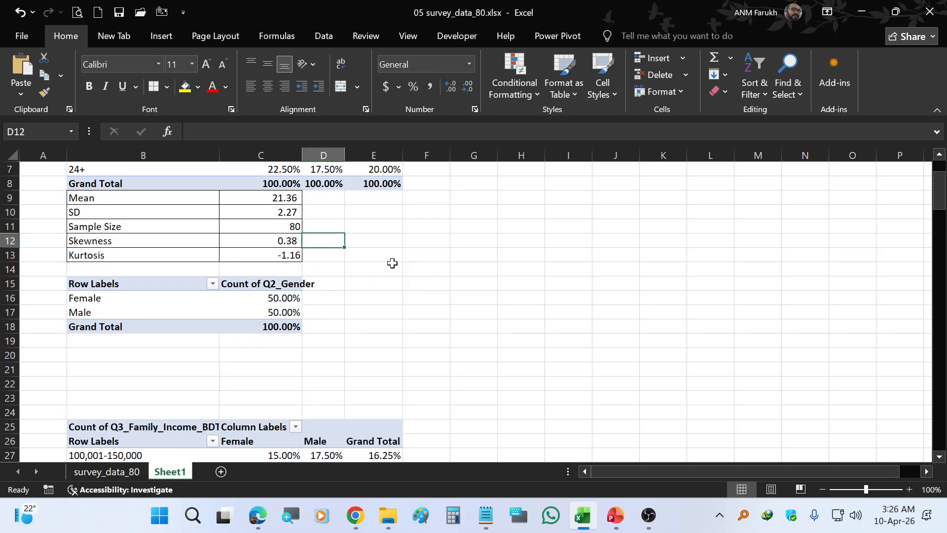
# Move the statistics values from C9:C13 to E9:E13, under the pivot table's Grand Total column
pyautogui.scroll(1, 386, 266)
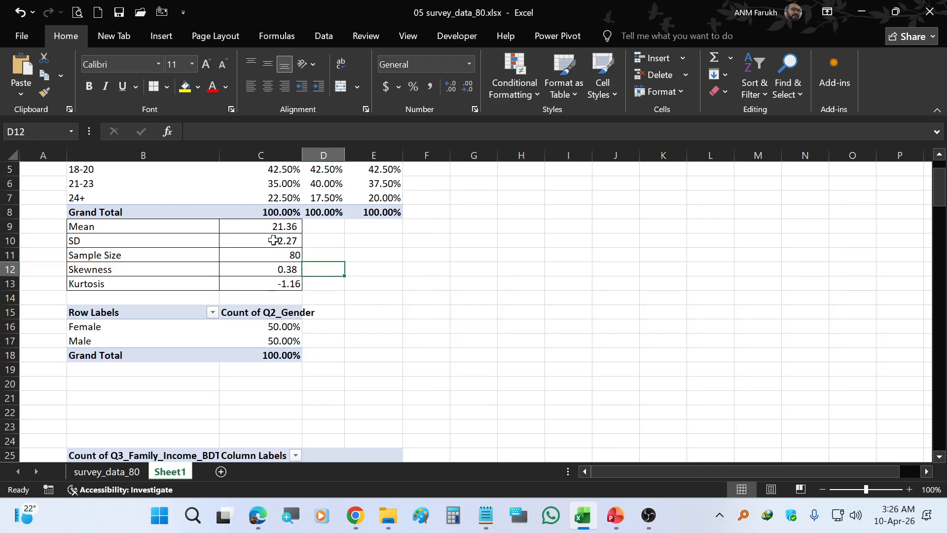
pyautogui.moveTo(279, 224); pyautogui.dragTo(282, 292)
pyautogui.moveTo(305, 252); pyautogui.dragTo(371, 246)
pyautogui.click(316, 246)
# Apply all borders to the widened statistics block B9:E13
pyautogui.moveTo(206, 223); pyautogui.dragTo(384, 280)
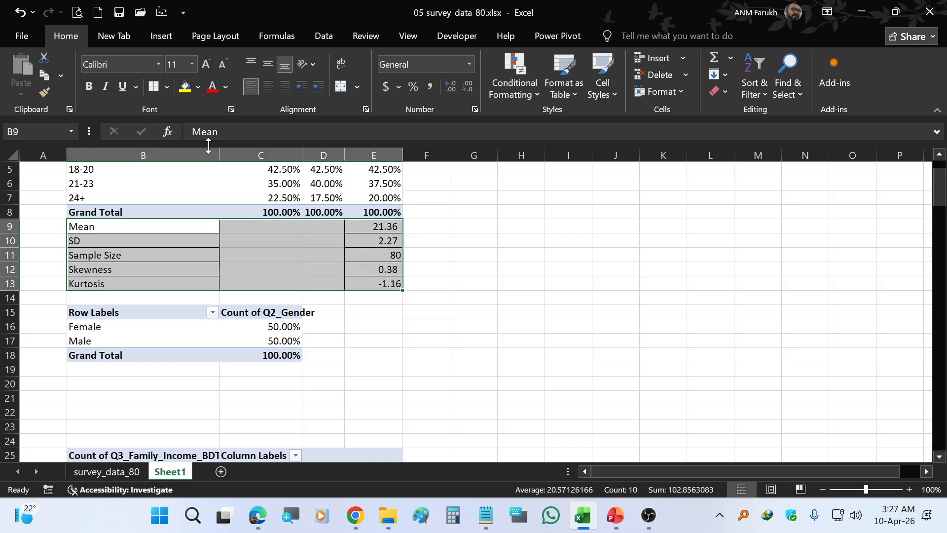
pyautogui.click(150, 89)
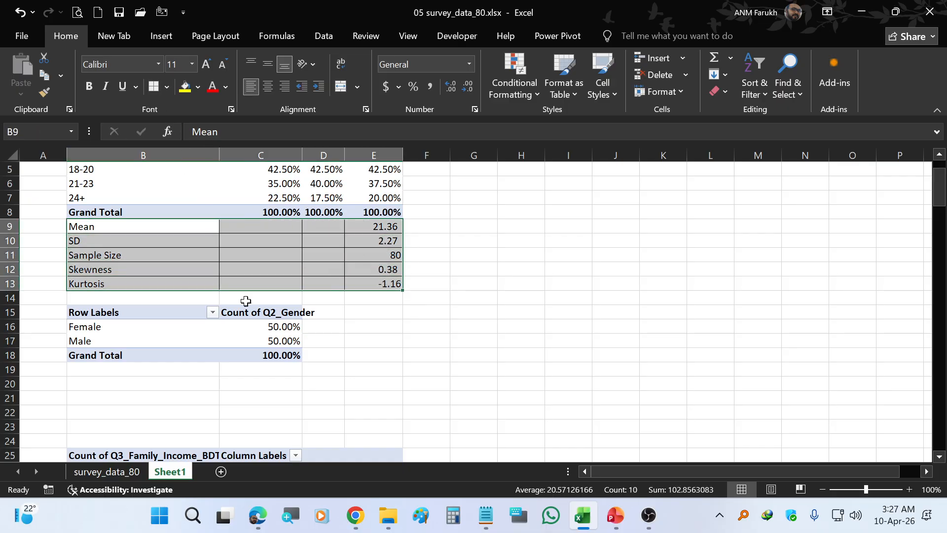
pyautogui.click(353, 371)
# Delete four of the blank rows, 19 to 22, between the Q2_Gender and Q3_Family_Income_BDT pivot tables
pyautogui.scroll(-1, 348, 369)
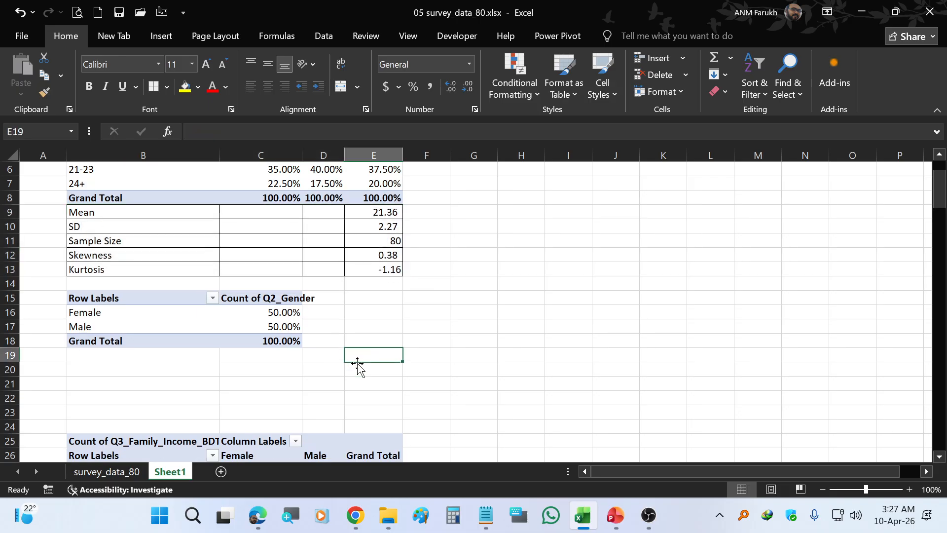
pyautogui.scroll(-1, 355, 362)
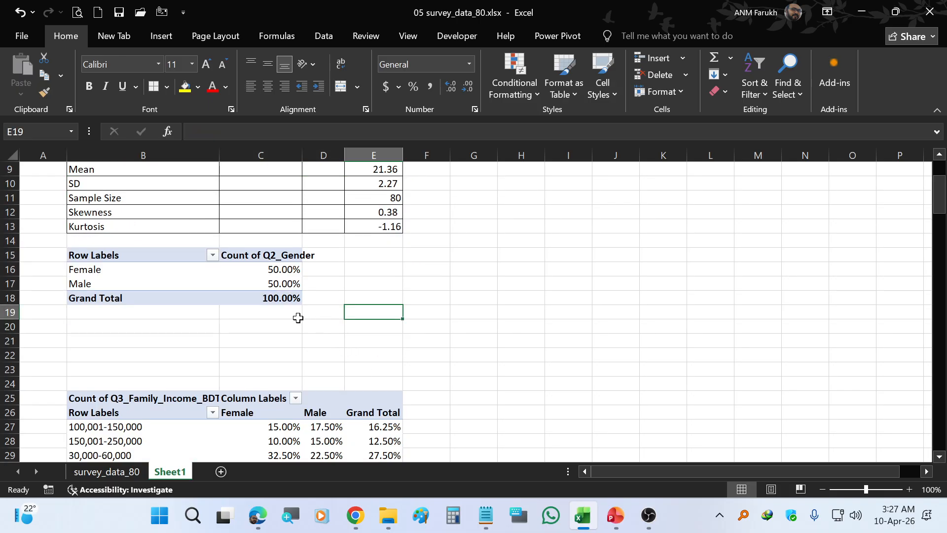
pyautogui.click(259, 274)
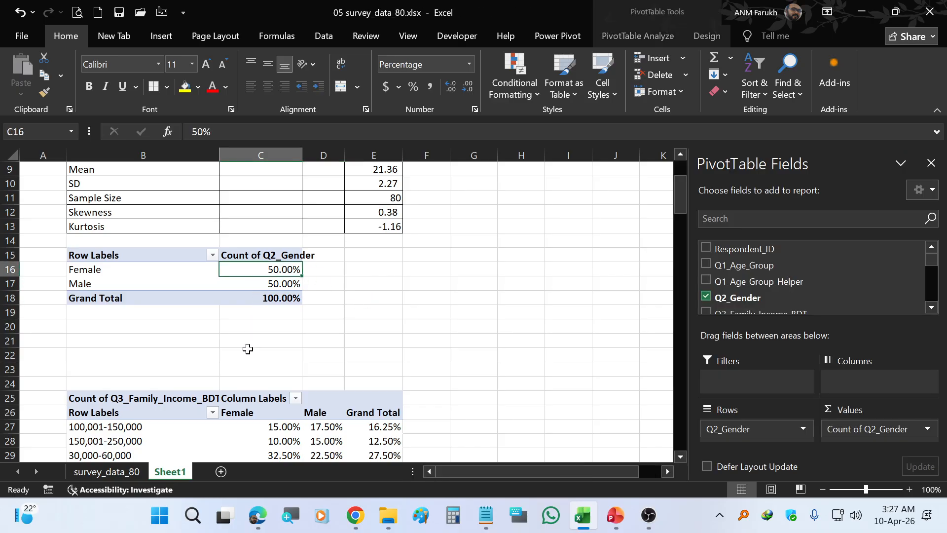
pyautogui.click(248, 342)
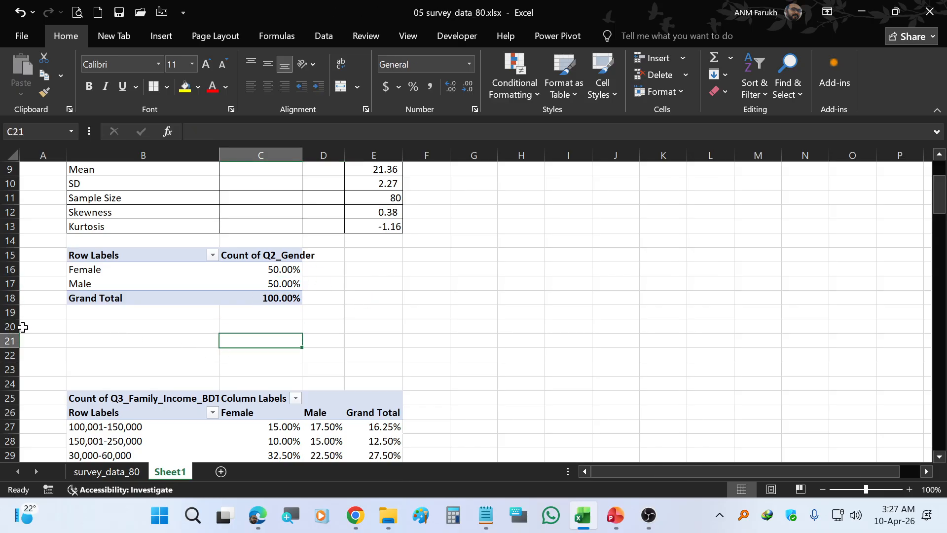
pyautogui.moveTo(9, 312); pyautogui.dragTo(14, 353)
pyautogui.rightClick(14, 353)
pyautogui.click(52, 249)
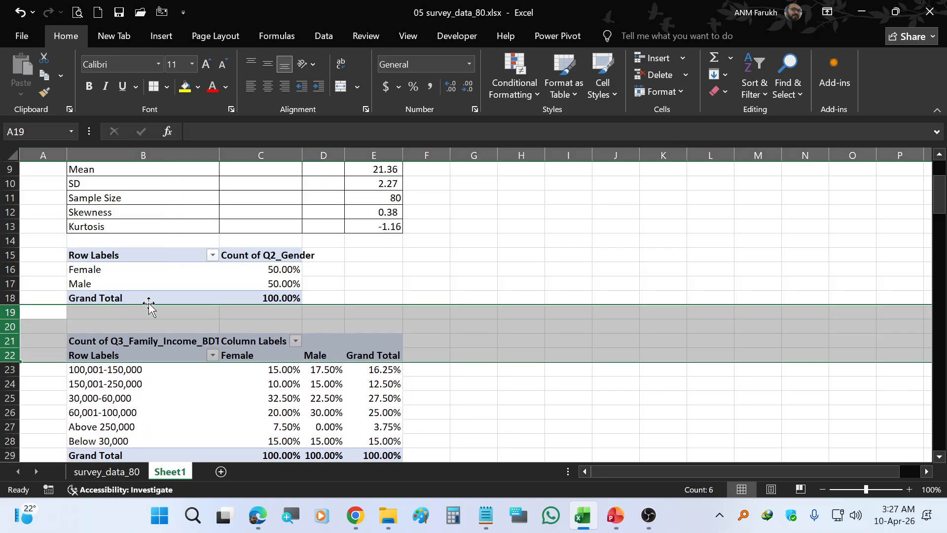
pyautogui.click(158, 311)
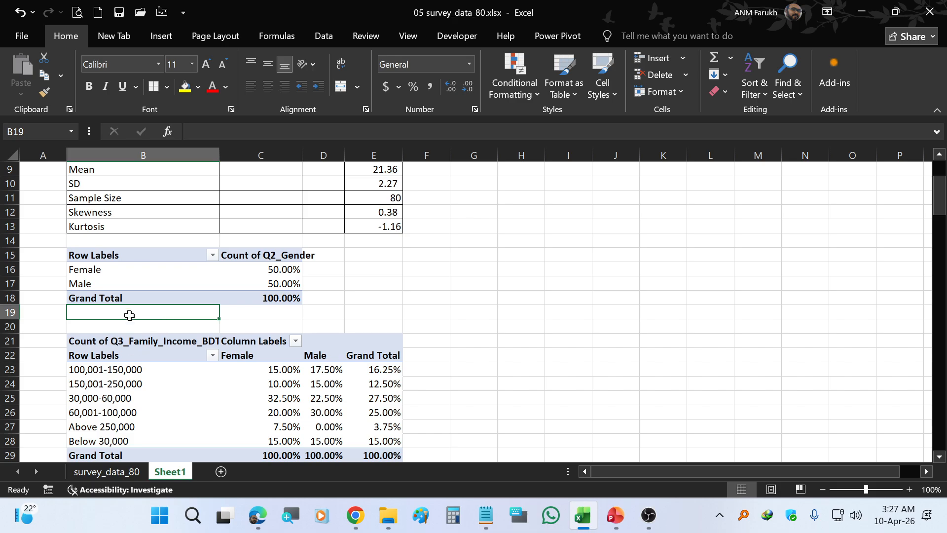
# Copy the statistics block B9:E13 and paste it at B30, directly below the Q3_Family_Income_BDT pivot table
pyautogui.scroll(1, 152, 199)
pyautogui.click(154, 201)
pyautogui.moveTo(155, 212); pyautogui.dragTo(387, 259)
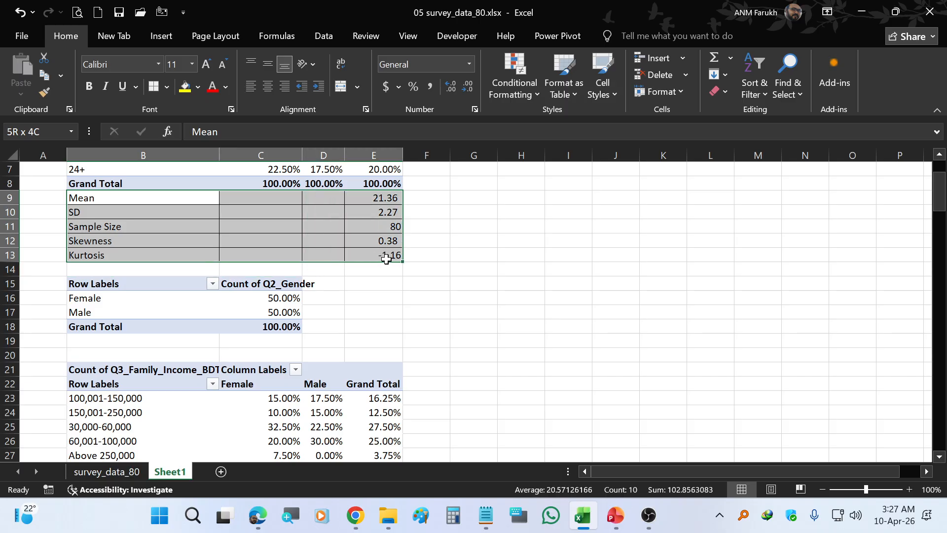
pyautogui.rightClick(356, 249)
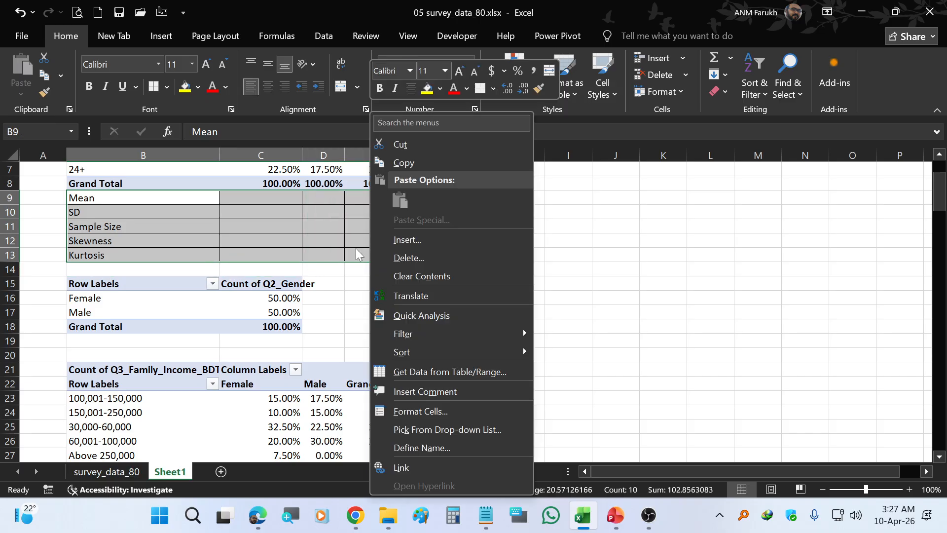
pyautogui.click(409, 164)
pyautogui.scroll(-5, 271, 310)
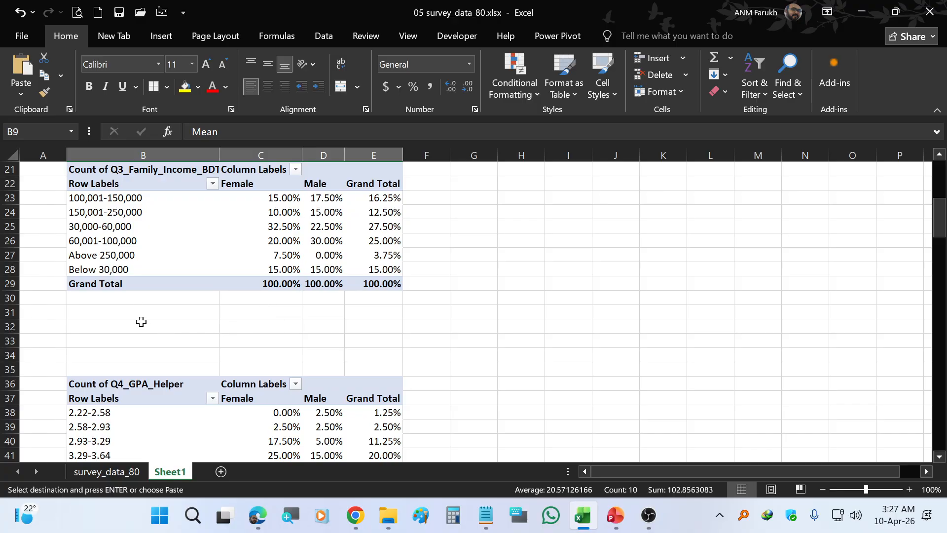
pyautogui.click(141, 301)
pyautogui.hotkey('ctrl', 'v')
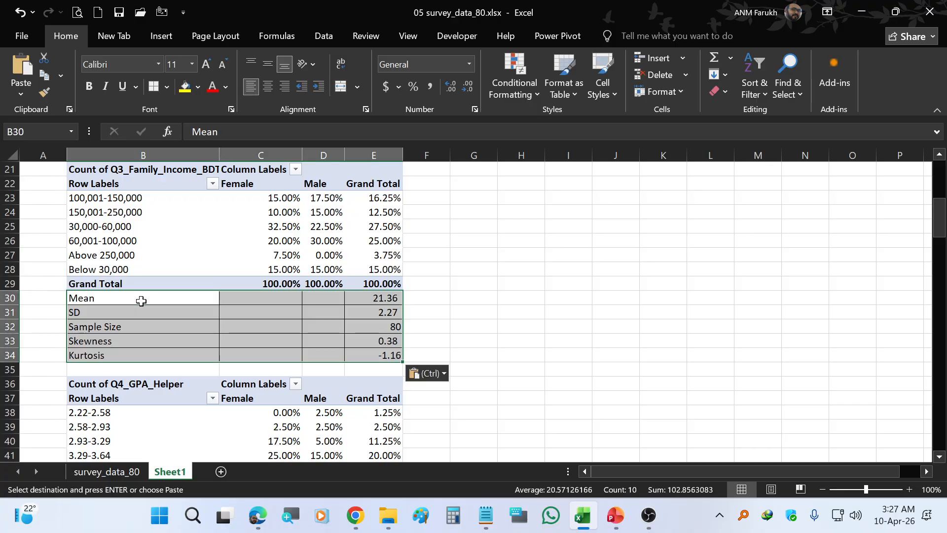
# Change the Mean formula in E30 to average the Q3_Family_Income_Helper column of Table1
pyautogui.click(388, 301)
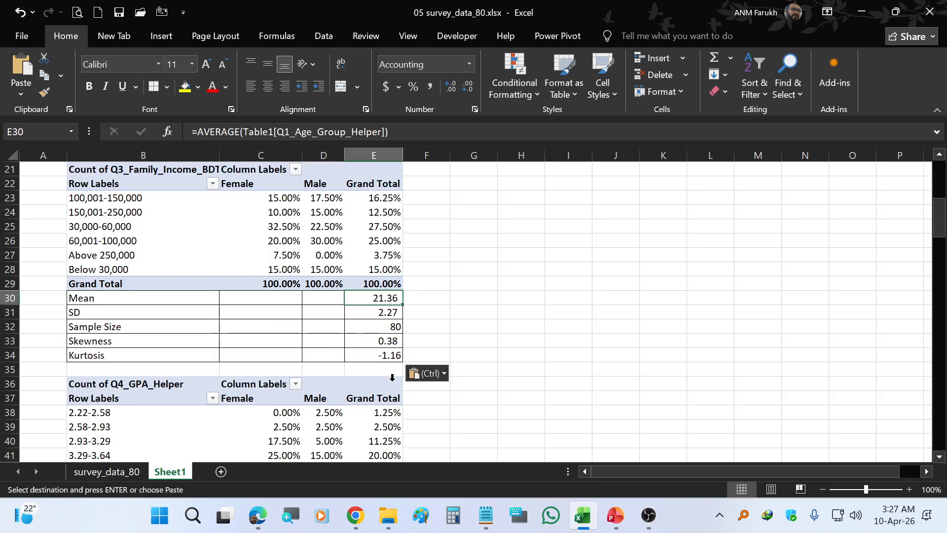
pyautogui.press('F2')
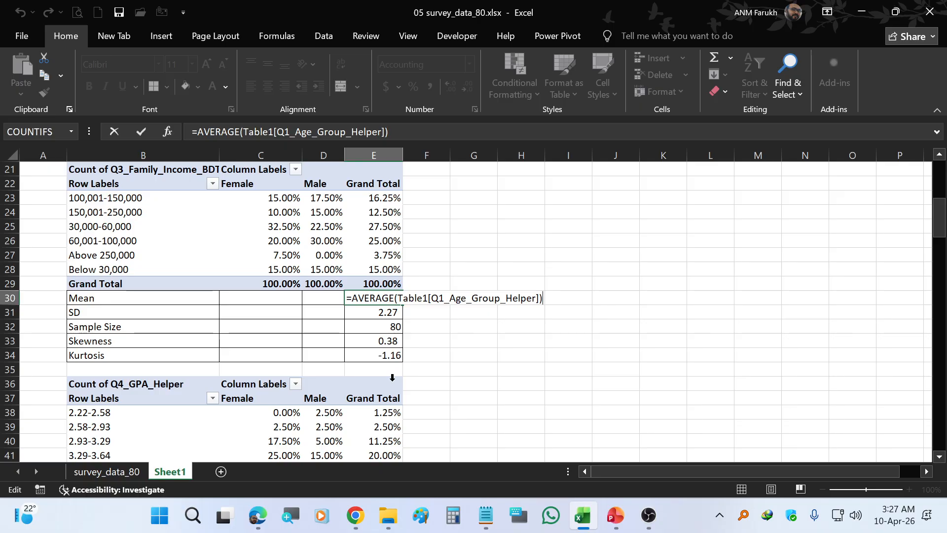
pyautogui.press('BackSpace')
pyautogui.press('BackSpace')
pyautogui.press('BackSpace')
pyautogui.press('BackSpace')
pyautogui.press('BackSpace')
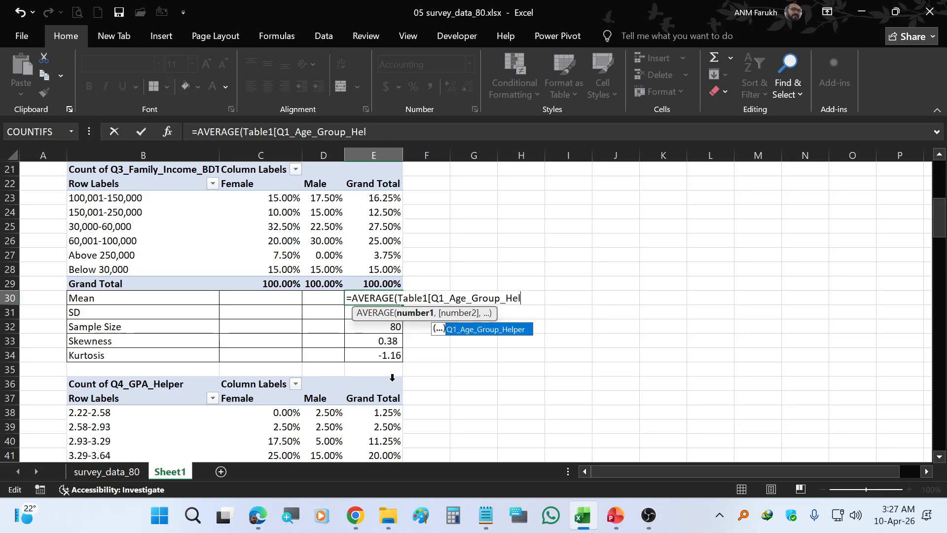
pyautogui.press('BackSpace')
pyautogui.press('BackSpace')
pyautogui.press('BackSpace')
pyautogui.press('BackSpace')
pyautogui.press('BackSpace')
pyautogui.press('BackSpace')
pyautogui.press('BackSpace')
pyautogui.press('BackSpace')
pyautogui.press('BackSpace')
pyautogui.press('BackSpace')
pyautogui.press('BackSpace')
pyautogui.press('BackSpace')
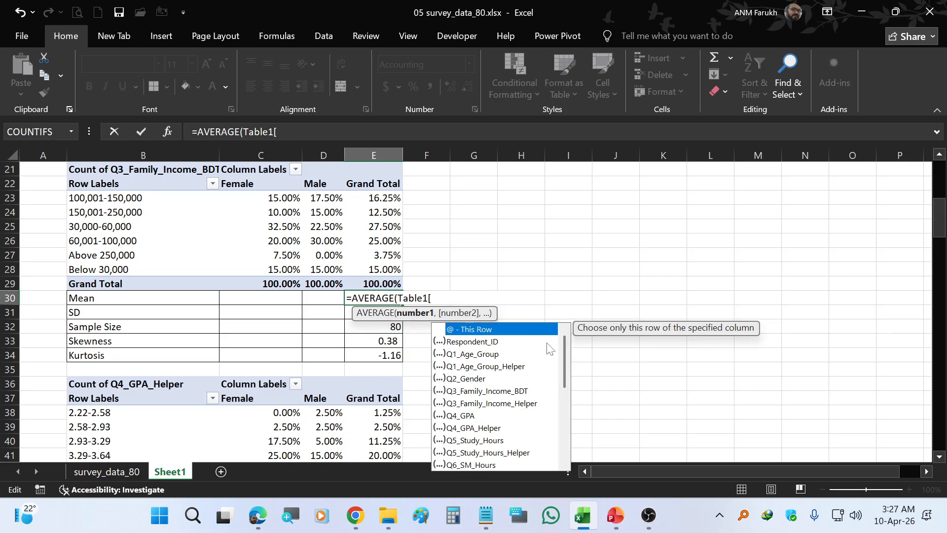
pyautogui.doubleClick(517, 410)
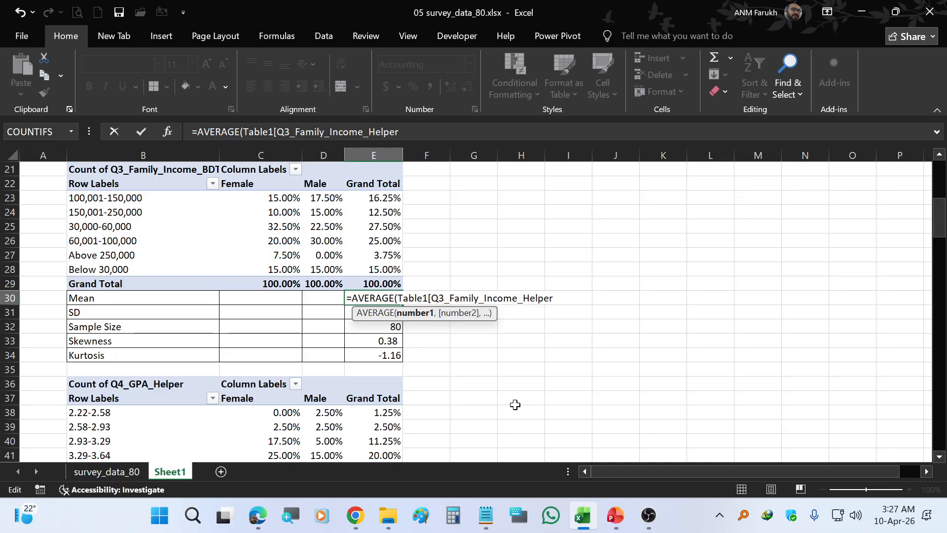
pyautogui.write(')')
pyautogui.press('Return')
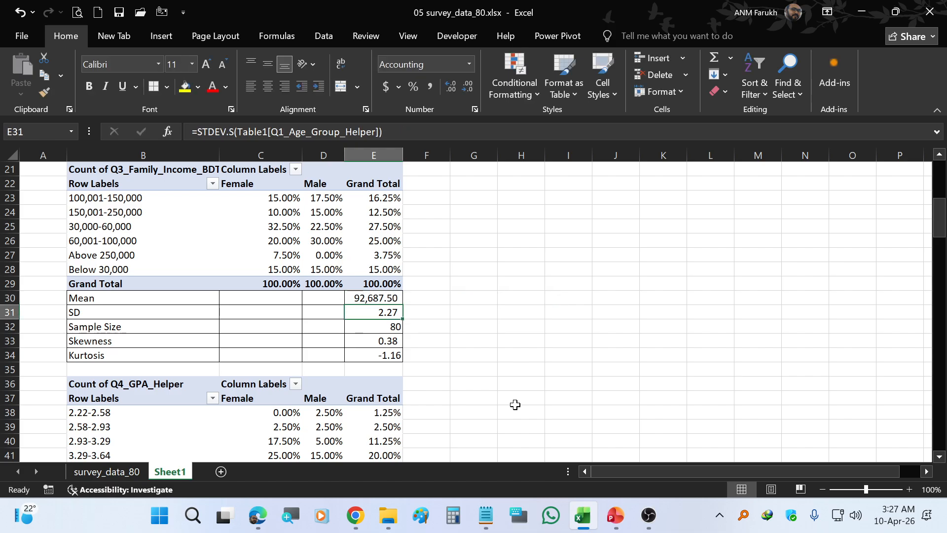
pyautogui.press('Up')
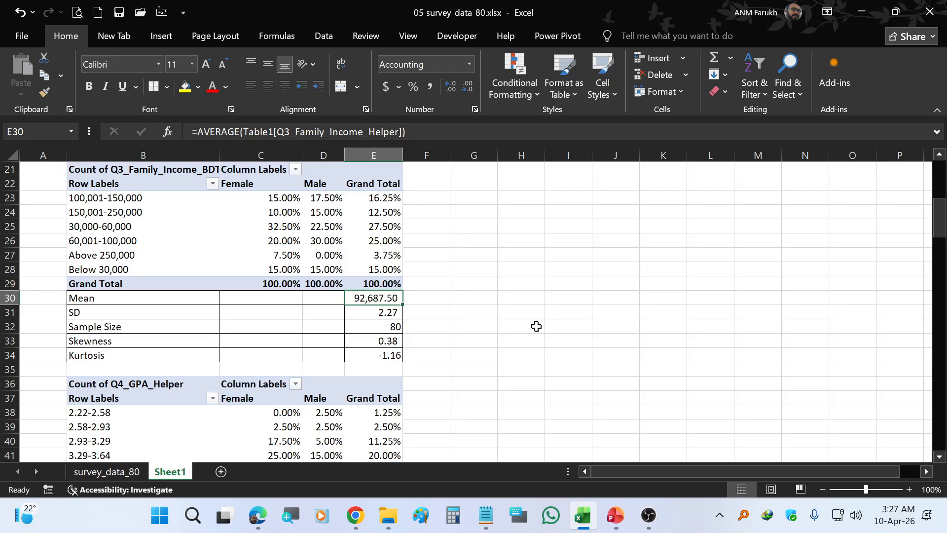
# Change the SD formula in E31 to STDEV.S of the Q3_Family_Income_Helper column of Table1
pyautogui.press('Down')
pyautogui.press('F2')
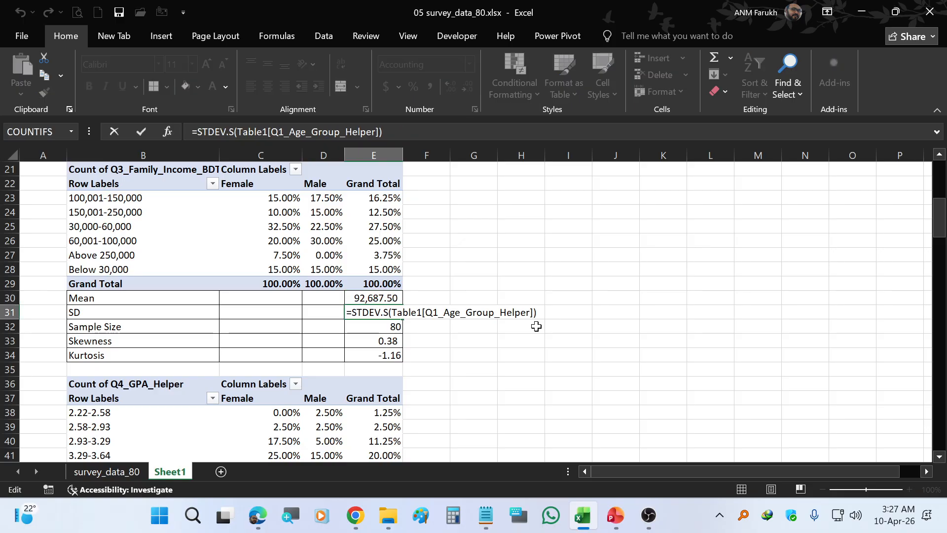
pyautogui.press('BackSpace')
pyautogui.press('BackSpace')
pyautogui.press('BackSpace')
pyautogui.press('BackSpace')
pyautogui.press('BackSpace')
pyautogui.press('BackSpace')
pyautogui.press('BackSpace')
pyautogui.press('BackSpace')
pyautogui.press('BackSpace')
pyautogui.press('BackSpace')
pyautogui.press('BackSpace')
pyautogui.press('BackSpace')
pyautogui.press('BackSpace')
pyautogui.press('BackSpace')
pyautogui.press('BackSpace')
pyautogui.press('BackSpace')
pyautogui.press('BackSpace')
pyautogui.press('BackSpace')
pyautogui.press('BackSpace')
pyautogui.press('BackSpace')
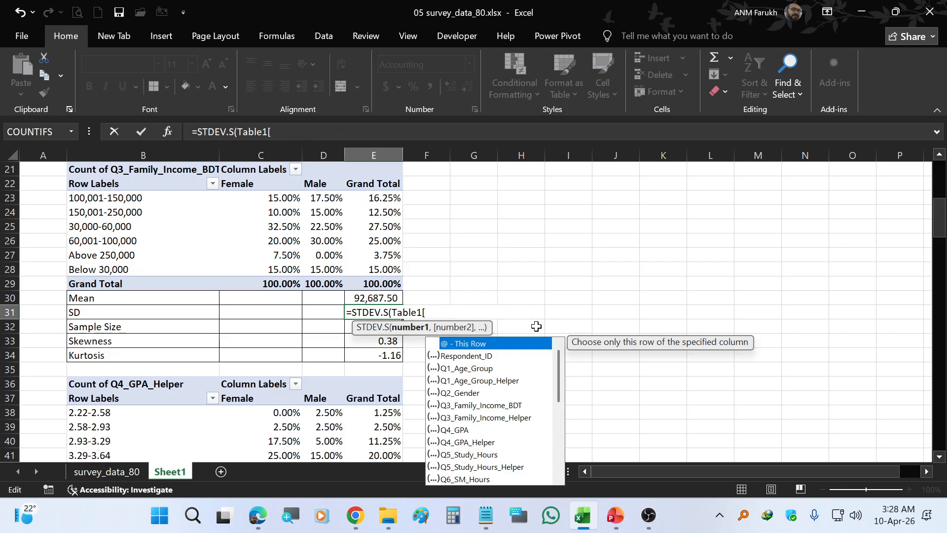
pyautogui.doubleClick(517, 418)
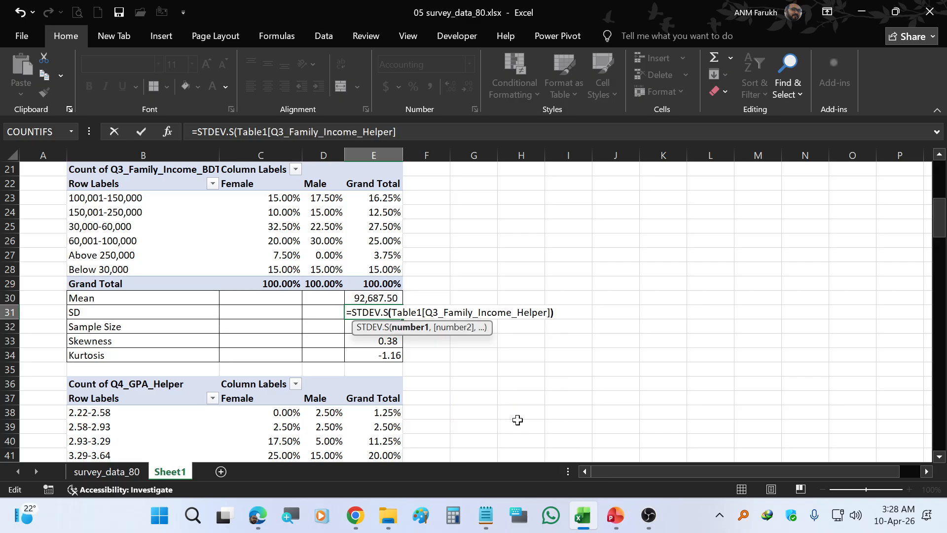
pyautogui.press('Return')
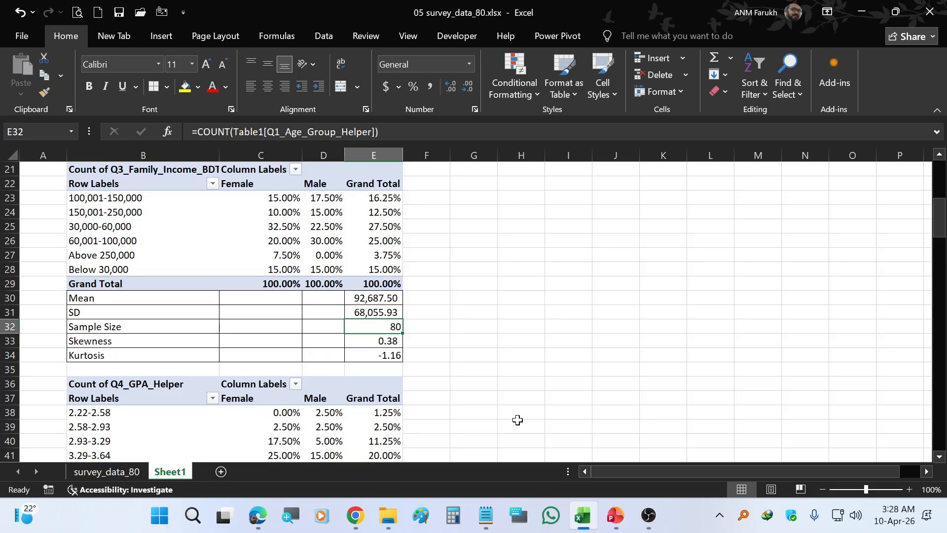
# Change the Sample Size formula in E32 to count the Q3_Family_Income_Helper column of Table1
pyautogui.press('F2')
pyautogui.press('BackSpace')
pyautogui.press('BackSpace')
pyautogui.press('BackSpace')
pyautogui.press('BackSpace')
pyautogui.press('BackSpace')
pyautogui.press('BackSpace')
pyautogui.press('BackSpace')
pyautogui.press('BackSpace')
pyautogui.press('BackSpace')
pyautogui.press('BackSpace')
pyautogui.press('BackSpace')
pyautogui.press('BackSpace')
pyautogui.press('BackSpace')
pyautogui.press('BackSpace')
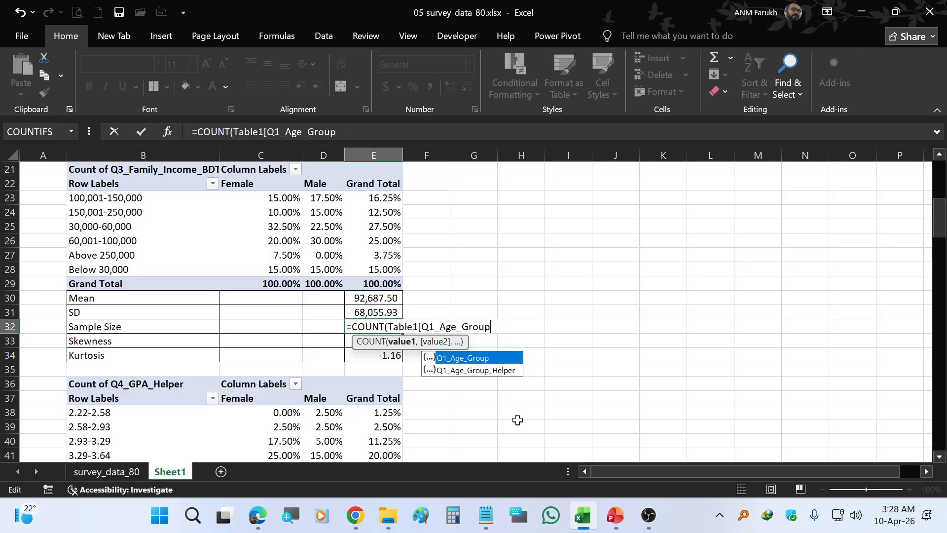
pyautogui.press('BackSpace')
pyautogui.press('BackSpace')
pyautogui.press('BackSpace')
pyautogui.press('BackSpace')
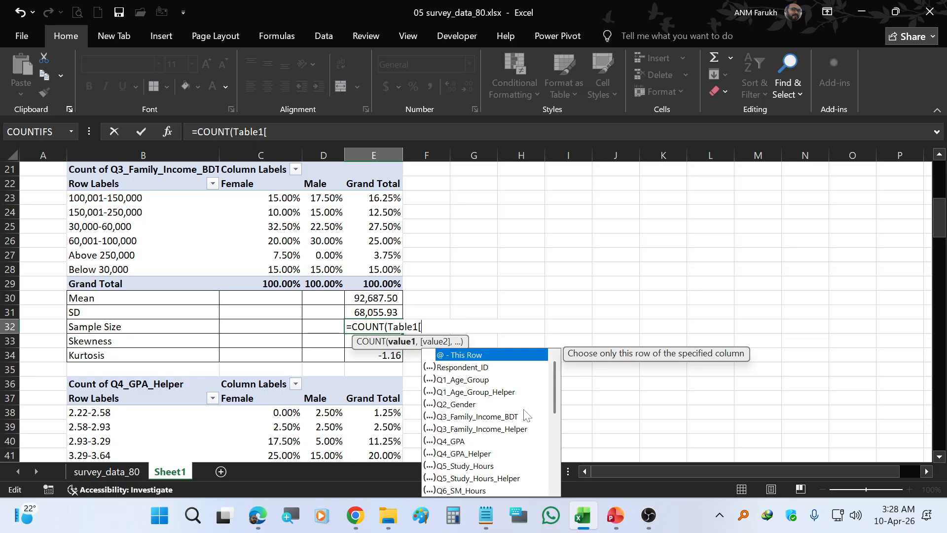
pyautogui.click(515, 433)
pyautogui.doubleClick(515, 429)
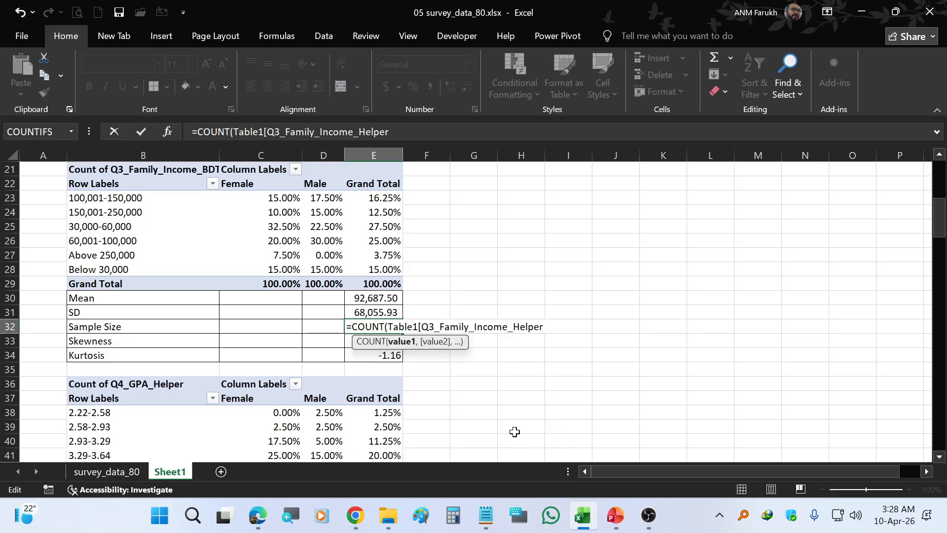
pyautogui.write(']')
pyautogui.press('Return')
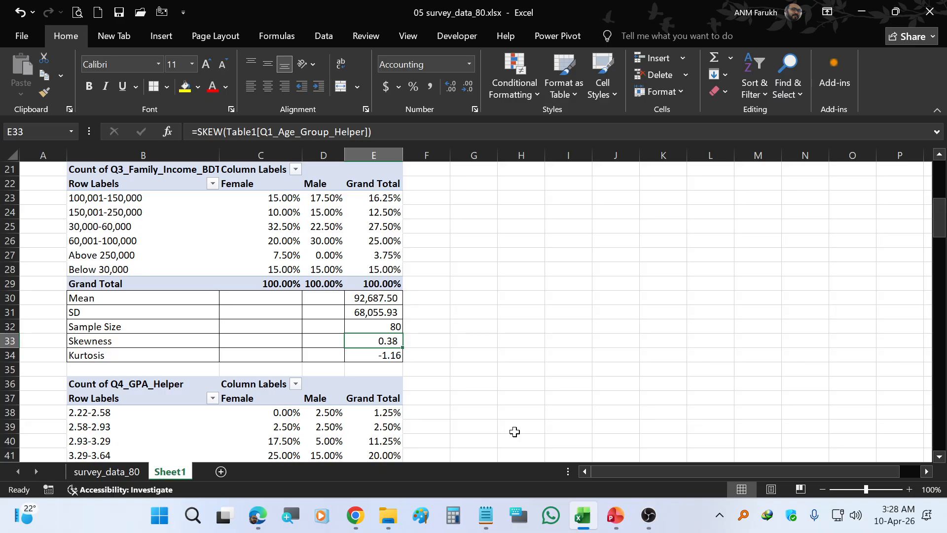
# Change the Skewness formula in E33 to SKEW of the Q3_Family_Income_Helper column of Table1
pyautogui.press('F2')
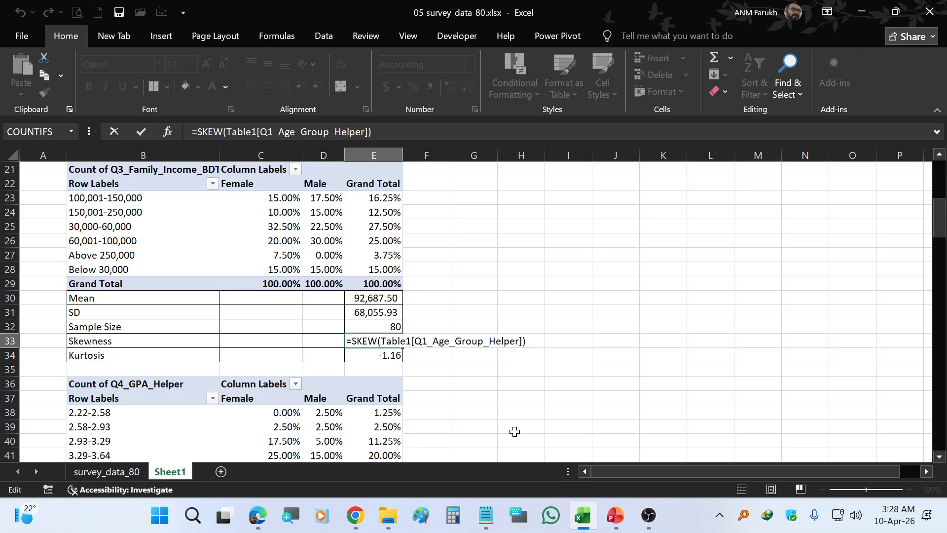
pyautogui.press('BackSpace')
pyautogui.press('BackSpace')
pyautogui.press('BackSpace')
pyautogui.press('BackSpace')
pyautogui.press('BackSpace')
pyautogui.press('BackSpace')
pyautogui.press('BackSpace')
pyautogui.press('BackSpace')
pyautogui.press('BackSpace')
pyautogui.press('BackSpace')
pyautogui.press('BackSpace')
pyautogui.press('BackSpace')
pyautogui.press('BackSpace')
pyautogui.press('BackSpace')
pyautogui.press('BackSpace')
pyautogui.press('BackSpace')
pyautogui.press('BackSpace')
pyautogui.press('BackSpace')
pyautogui.press('BackSpace')
pyautogui.press('BackSpace')
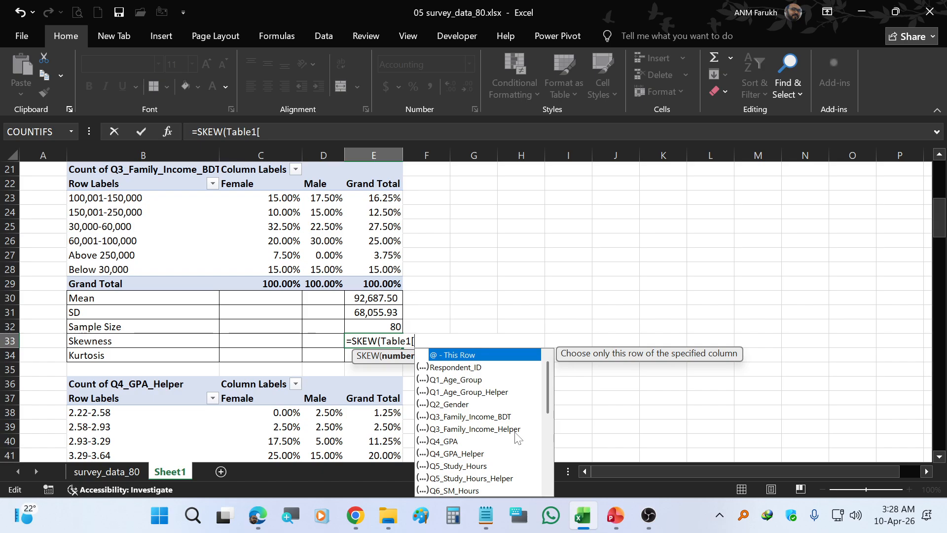
pyautogui.write('f')
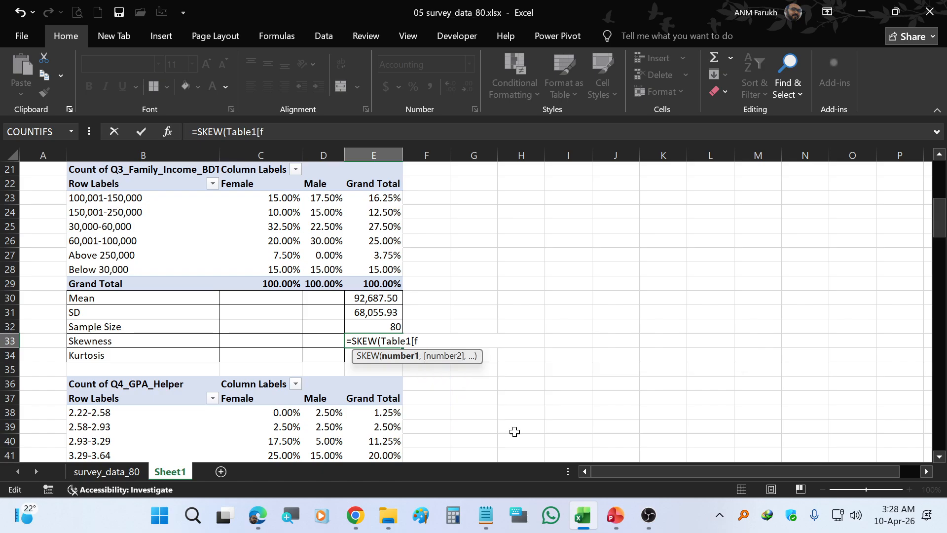
pyautogui.press('BackSpace')
pyautogui.doubleClick(515, 432)
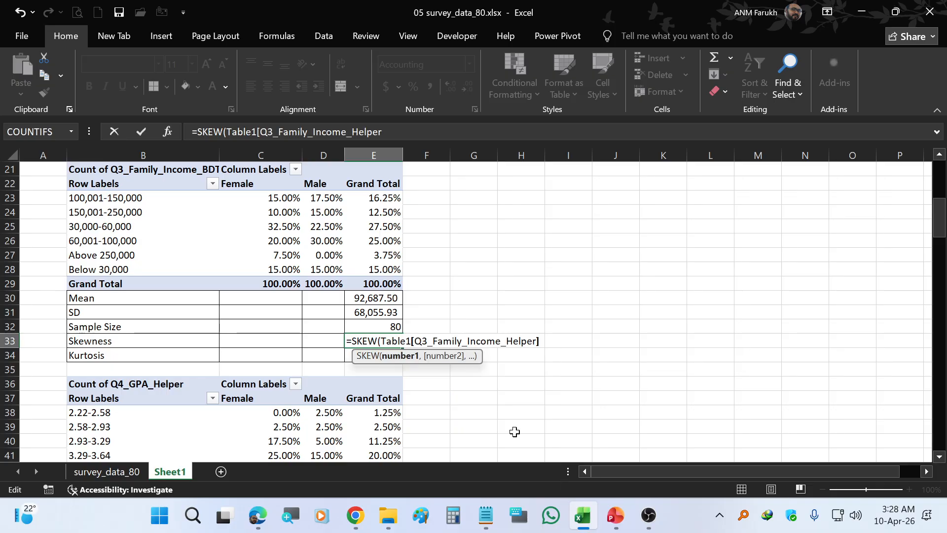
pyautogui.press('Return')
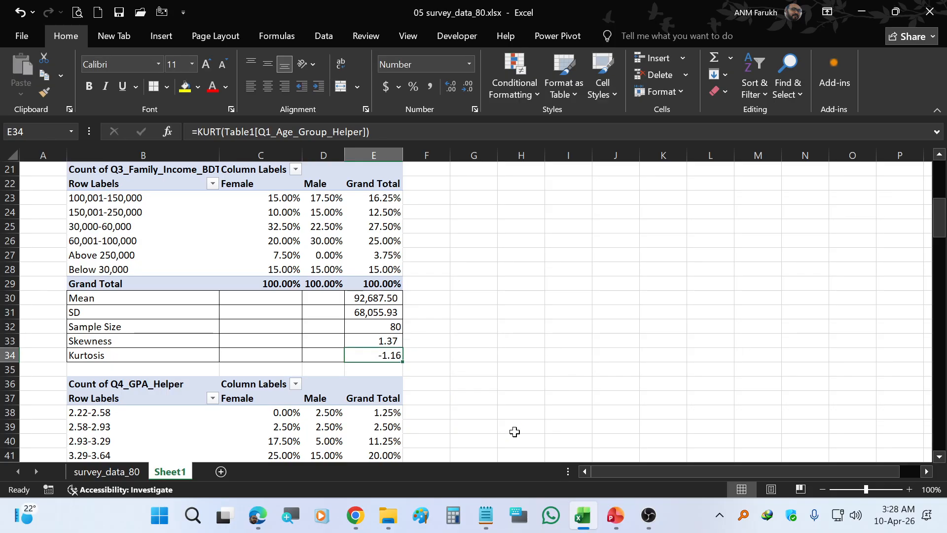
# Change the Kurtosis formula in E34 to KURT of the Q3_Family_Income_Helper column of Table1
pyautogui.press('F2')
pyautogui.press('BackSpace')
pyautogui.press('BackSpace')
pyautogui.press('BackSpace')
pyautogui.press('BackSpace')
pyautogui.press('BackSpace')
pyautogui.press('BackSpace')
pyautogui.press('BackSpace')
pyautogui.press('BackSpace')
pyautogui.press('BackSpace')
pyautogui.press('BackSpace')
pyautogui.press('BackSpace')
pyautogui.press('BackSpace')
pyautogui.press('BackSpace')
pyautogui.press('BackSpace')
pyautogui.press('BackSpace')
pyautogui.press('BackSpace')
pyautogui.press('BackSpace')
pyautogui.press('BackSpace')
pyautogui.press('BackSpace')
pyautogui.press('BackSpace')
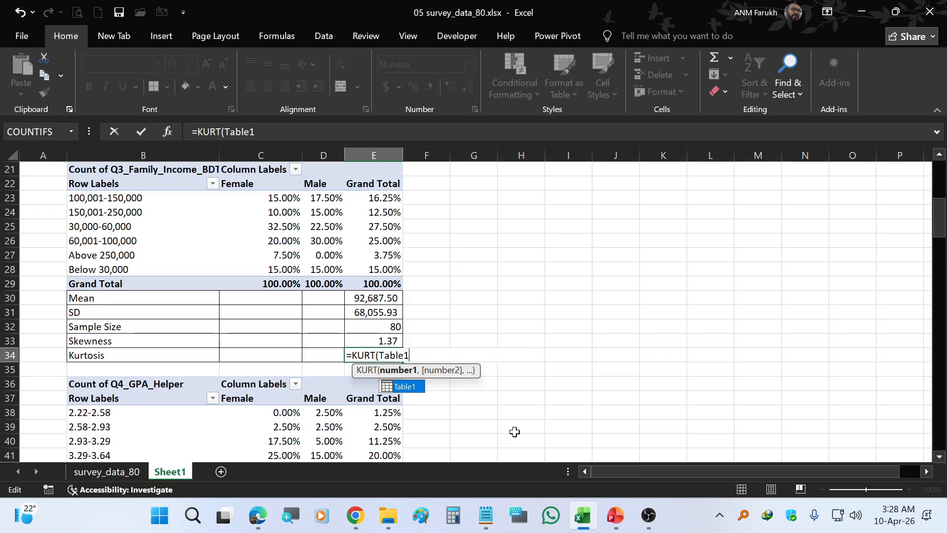
pyautogui.write('{')
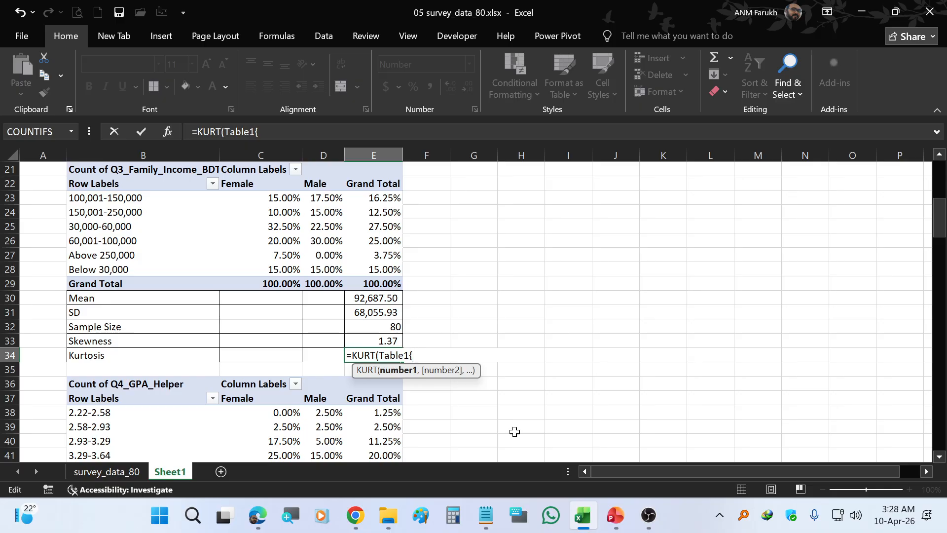
pyautogui.press('BackSpace')
pyautogui.write('[')
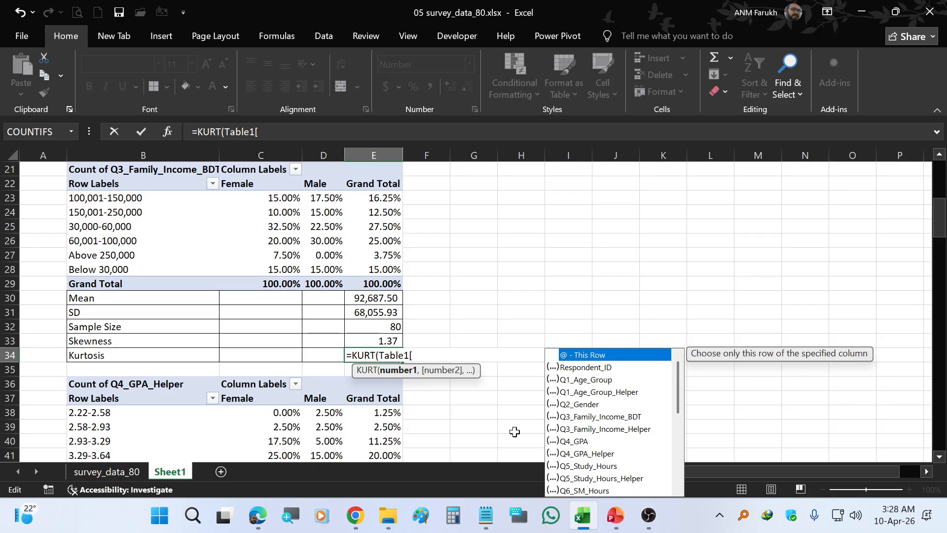
pyautogui.doubleClick(628, 430)
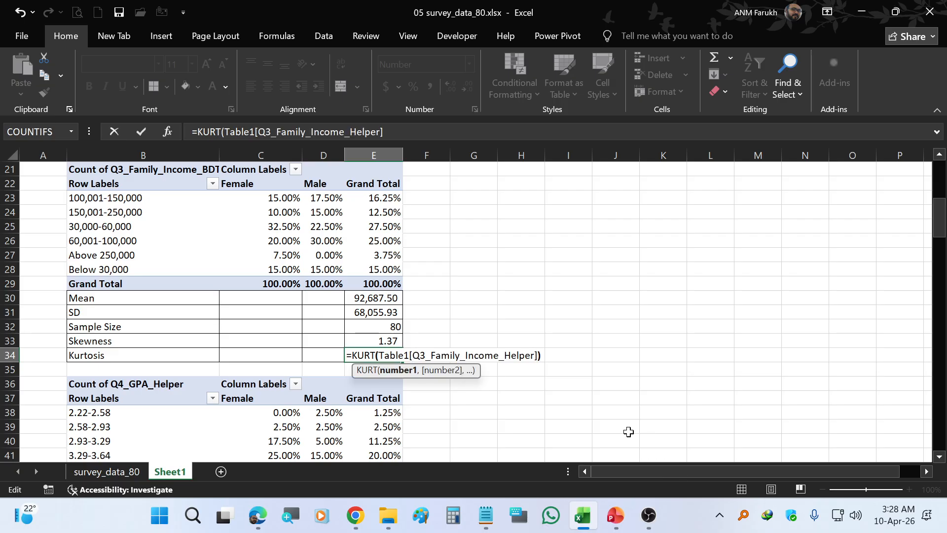
pyautogui.write(')')
pyautogui.press('Return')
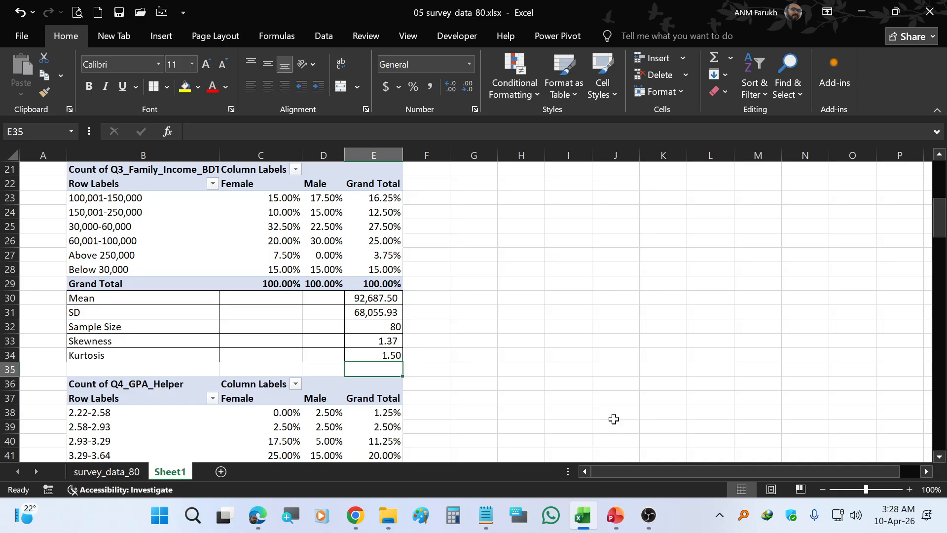
# Copy the statistics block B30:E34 and paste it at B44, directly below the Q4_GPA_Helper pivot table
pyautogui.scroll(-1, 566, 320)
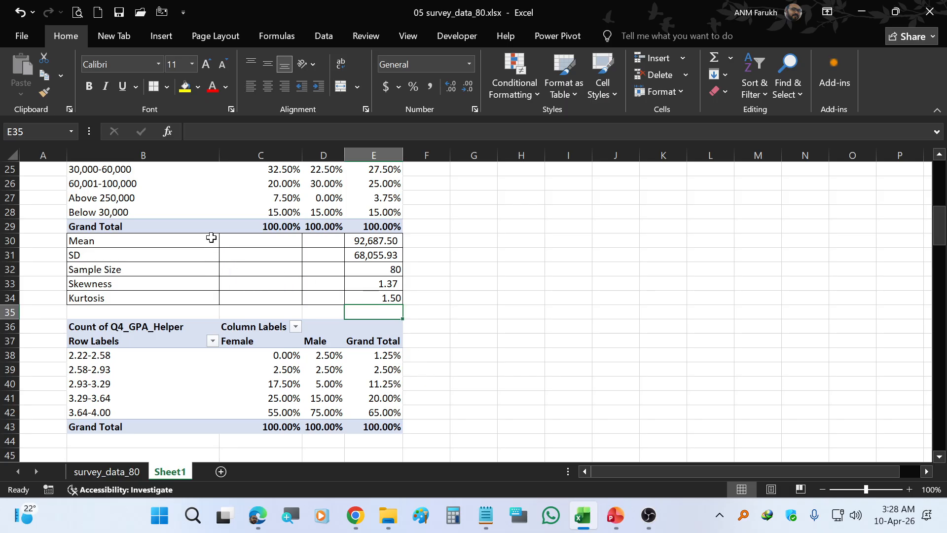
pyautogui.moveTo(209, 240); pyautogui.dragTo(391, 298)
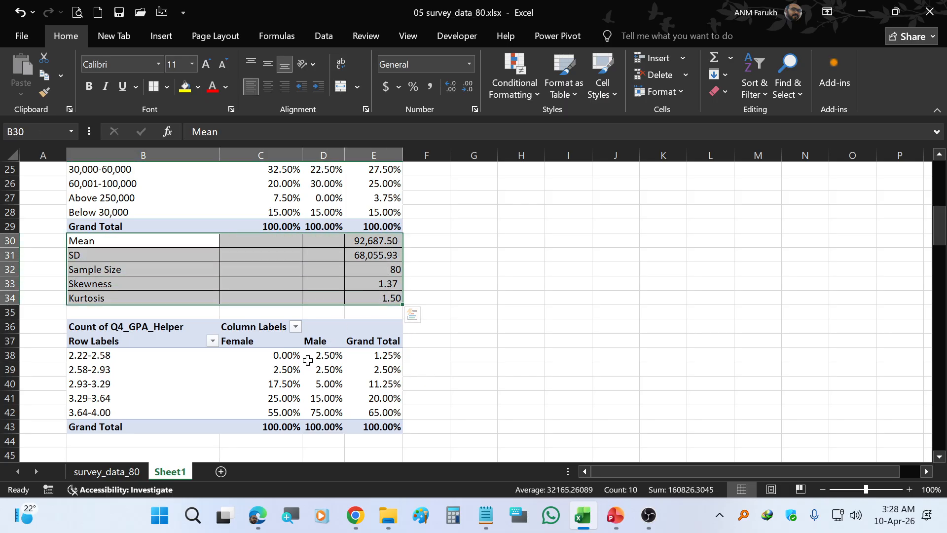
pyautogui.hotkey('ctrl', 'c')
pyautogui.scroll(-3, 249, 394)
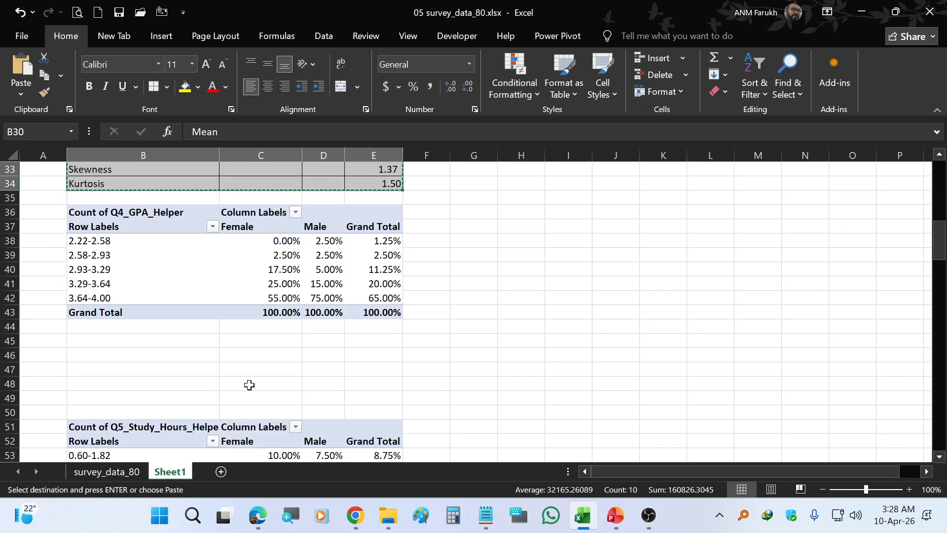
pyautogui.click(200, 332)
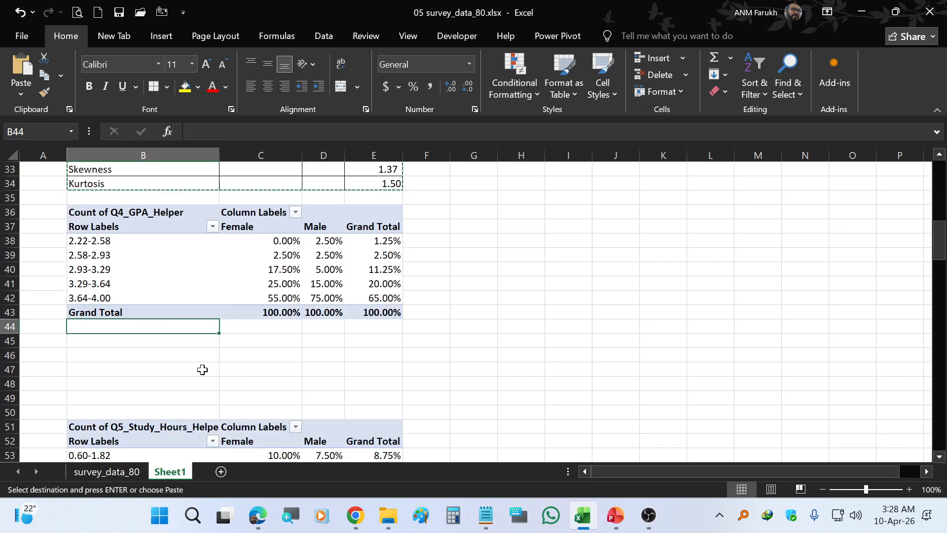
pyautogui.hotkey('ctrl', 'v')
# Change the Mean formula in E44 to average the Q4_GPA column of Table1
pyautogui.click(370, 327)
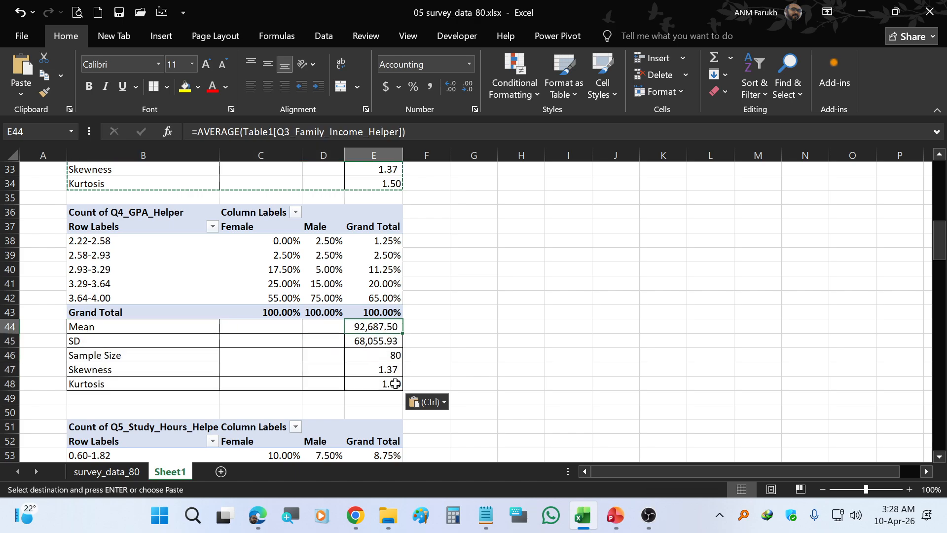
pyautogui.press('Escape')
pyautogui.press('F2')
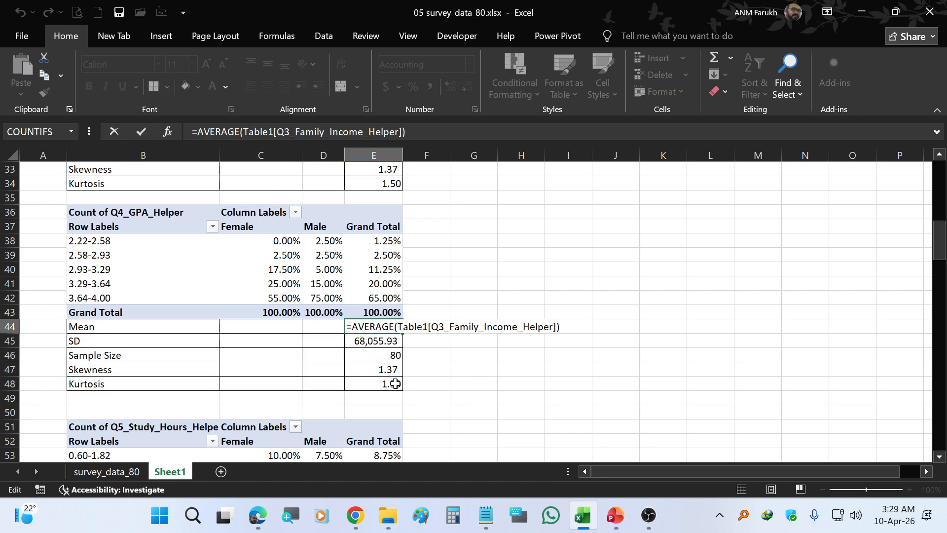
pyautogui.press('BackSpace')
pyautogui.press('BackSpace')
pyautogui.press('BackSpace')
pyautogui.press('BackSpace')
pyautogui.press('BackSpace')
pyautogui.press('BackSpace')
pyautogui.press('BackSpace')
pyautogui.press('BackSpace')
pyautogui.press('BackSpace')
pyautogui.press('BackSpace')
pyautogui.press('BackSpace')
pyautogui.press('BackSpace')
pyautogui.press('BackSpace')
pyautogui.press('BackSpace')
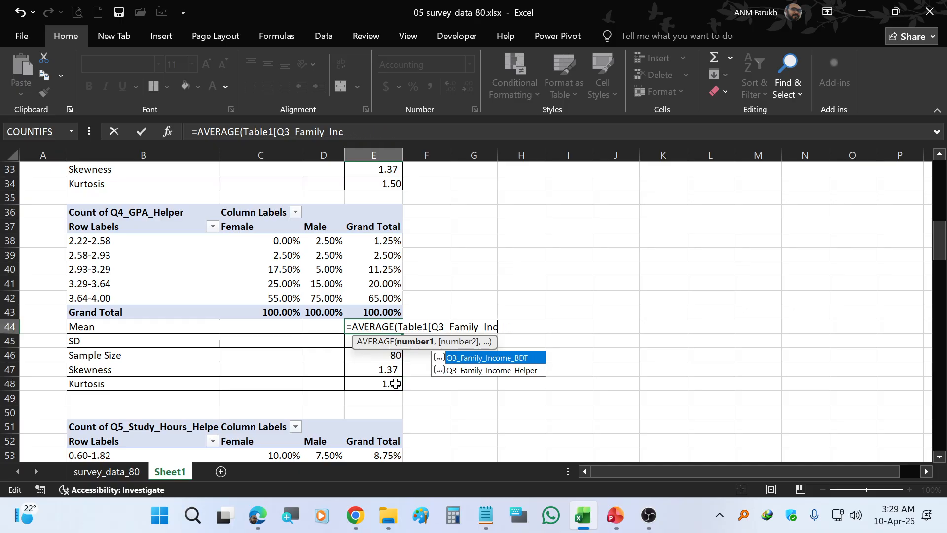
pyautogui.press('BackSpace')
pyautogui.press('BackSpace')
pyautogui.press('BackSpace')
pyautogui.press('BackSpace')
pyautogui.press('BackSpace')
pyautogui.press('BackSpace')
pyautogui.press('BackSpace')
pyautogui.press('BackSpace')
pyautogui.press('BackSpace')
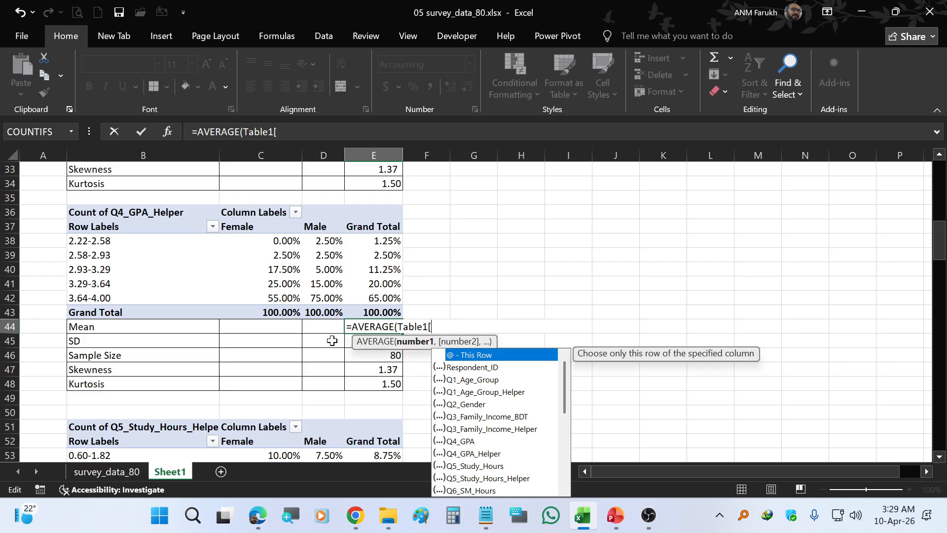
pyautogui.doubleClick(484, 442)
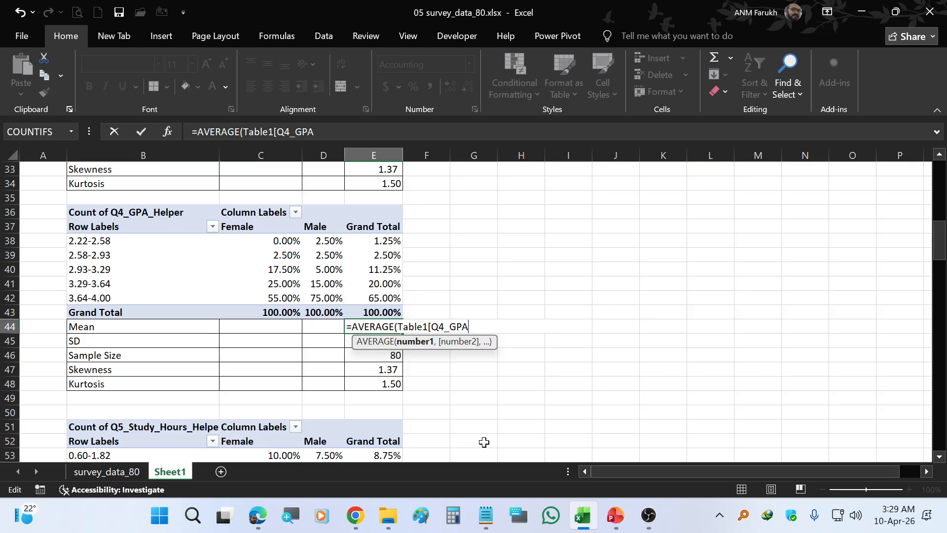
pyautogui.press('Return')
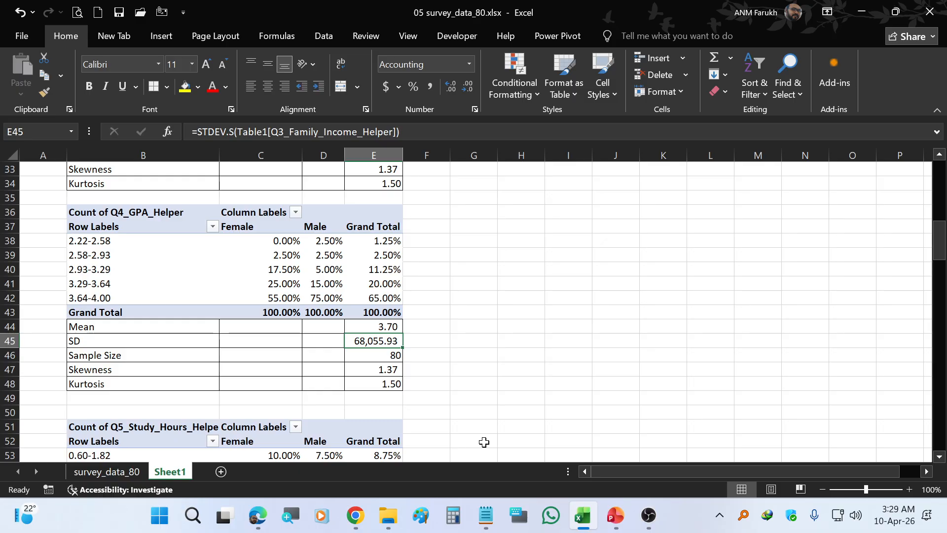
# Change the SD formula in E45 to STDEV.S of the Q4_GPA column of Table1
pyautogui.press('F2')
pyautogui.press('BackSpace')
pyautogui.press('BackSpace')
pyautogui.press('BackSpace')
pyautogui.press('BackSpace')
pyautogui.press('BackSpace')
pyautogui.press('BackSpace')
pyautogui.press('BackSpace')
pyautogui.press('BackSpace')
pyautogui.press('BackSpace')
pyautogui.press('BackSpace')
pyautogui.press('BackSpace')
pyautogui.press('BackSpace')
pyautogui.press('BackSpace')
pyautogui.press('BackSpace')
pyautogui.press('BackSpace')
pyautogui.press('BackSpace')
pyautogui.press('BackSpace')
pyautogui.press('BackSpace')
pyautogui.press('BackSpace')
pyautogui.press('BackSpace')
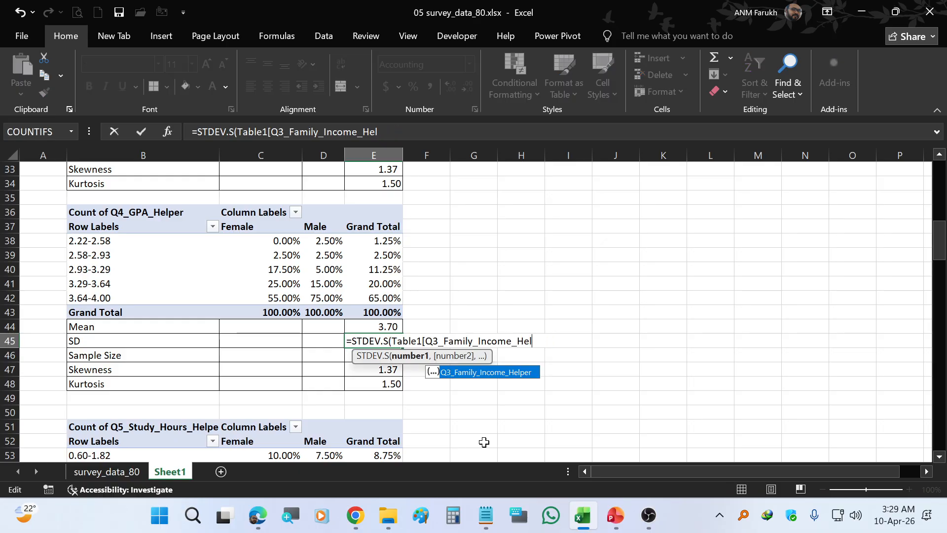
pyautogui.press('BackSpace')
pyautogui.press('BackSpace')
pyautogui.press('BackSpace')
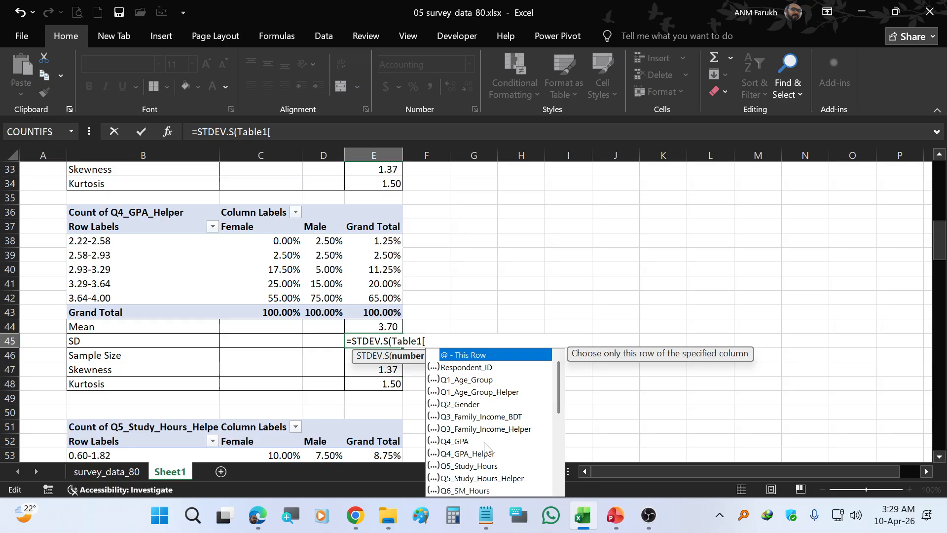
pyautogui.doubleClick(460, 442)
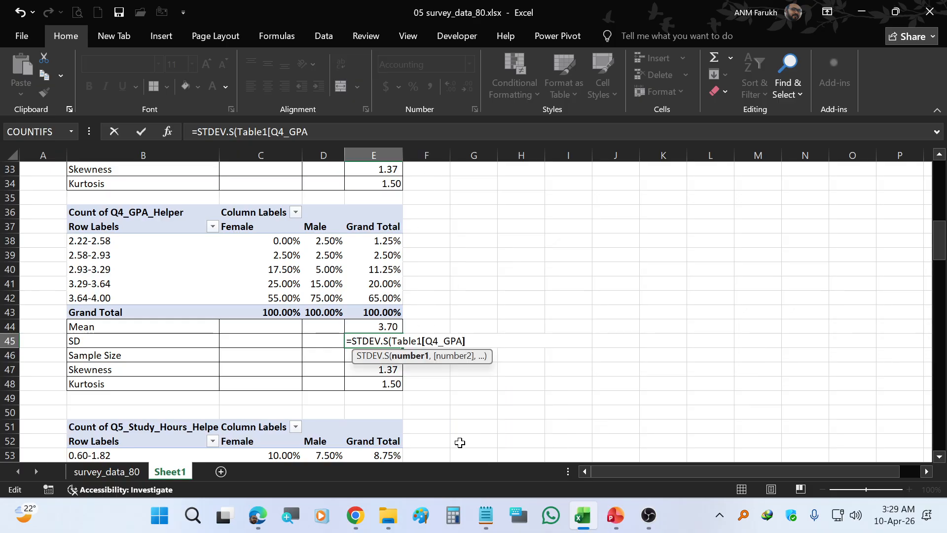
pyautogui.press('Return')
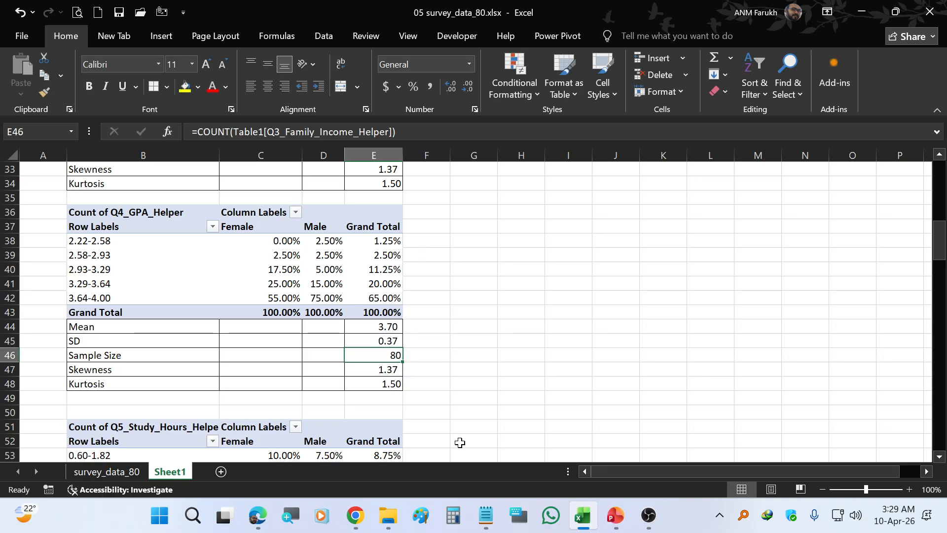
# Change the Sample Size formula in E46 to COUNT of the Q4_GPA column of Table1
pyautogui.press('F2')
pyautogui.press('BackSpace')
pyautogui.press('BackSpace')
pyautogui.press('BackSpace')
pyautogui.press('BackSpace')
pyautogui.press('BackSpace')
pyautogui.press('BackSpace')
pyautogui.press('BackSpace')
pyautogui.press('BackSpace')
pyautogui.press('BackSpace')
pyautogui.press('BackSpace')
pyautogui.press('BackSpace')
pyautogui.press('BackSpace')
pyautogui.press('BackSpace')
pyautogui.press('BackSpace')
pyautogui.press('BackSpace')
pyautogui.press('BackSpace')
pyautogui.press('BackSpace')
pyautogui.press('BackSpace')
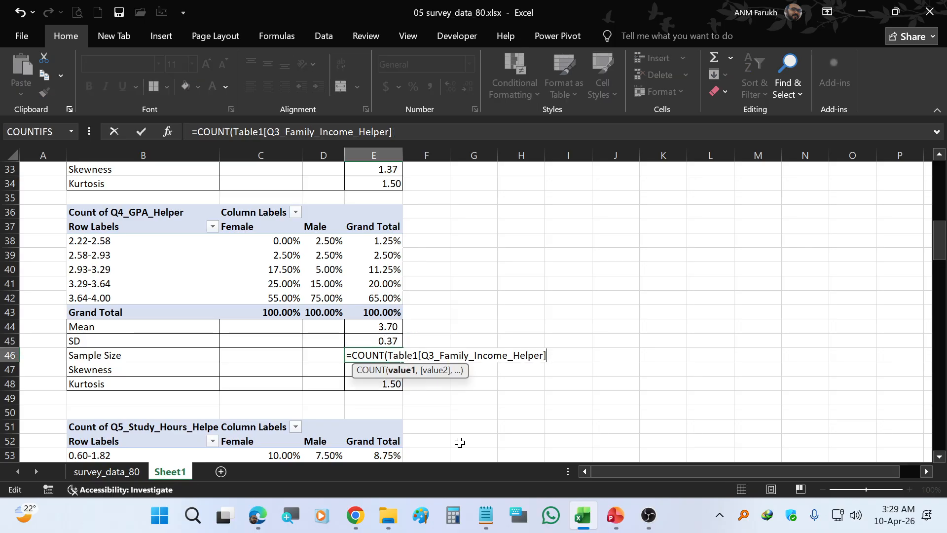
pyautogui.press('BackSpace')
pyautogui.press('BackSpace')
pyautogui.press('BackSpace')
pyautogui.press('BackSpace')
pyautogui.press('BackSpace')
pyautogui.press('BackSpace')
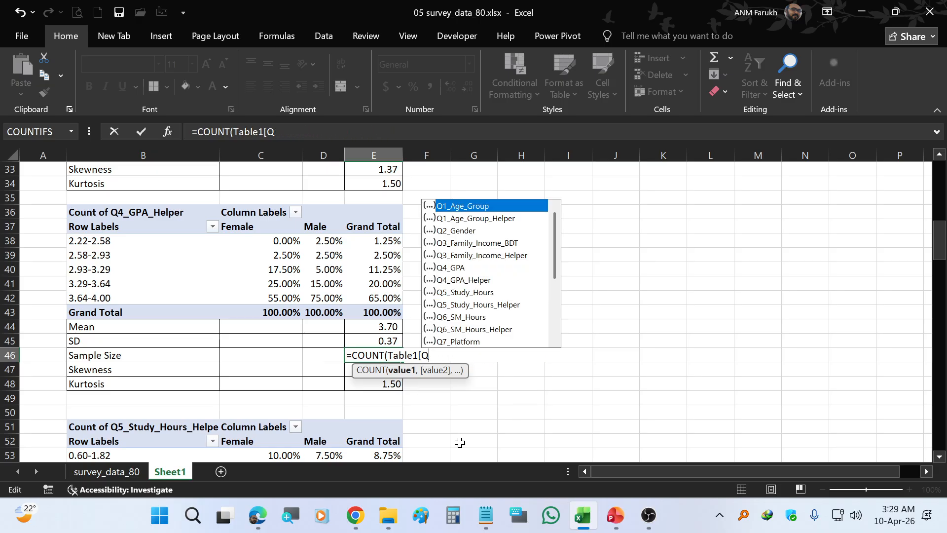
pyautogui.write('4')
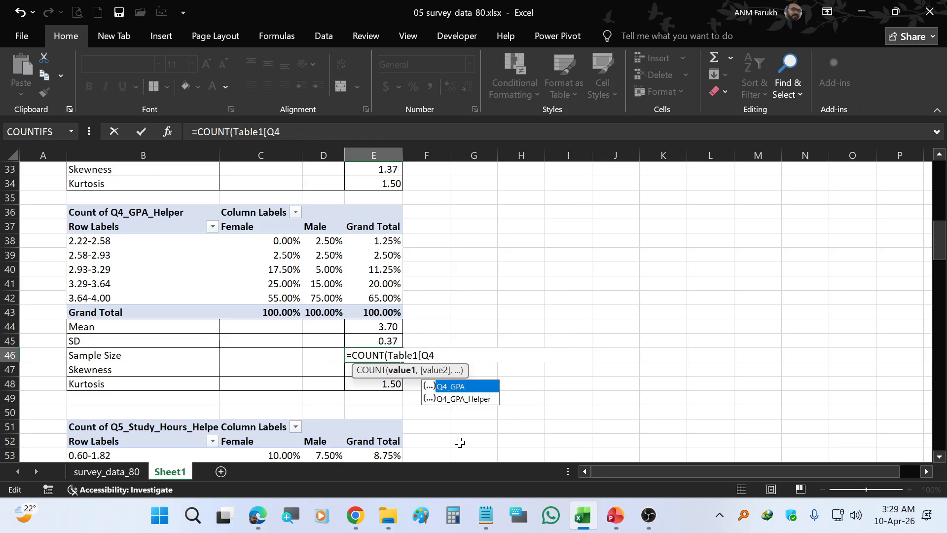
pyautogui.doubleClick(471, 388)
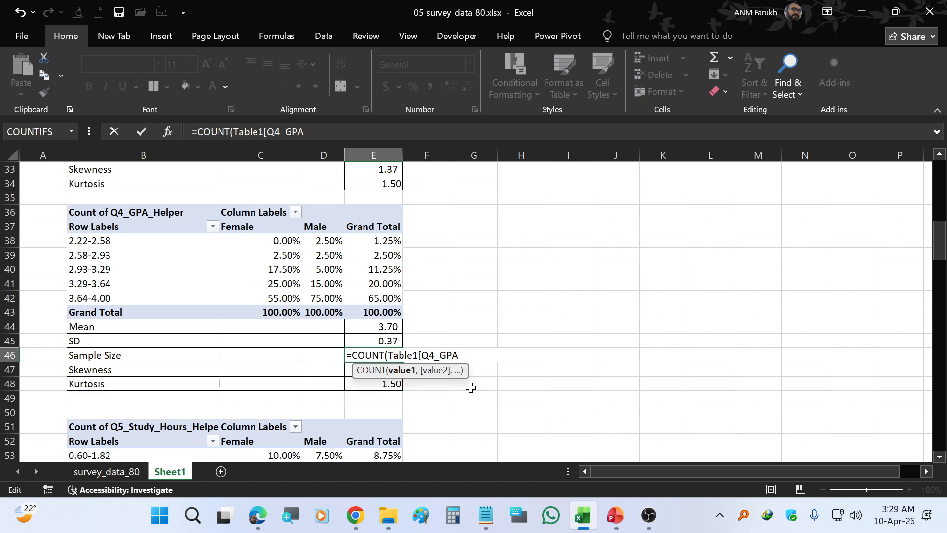
pyautogui.write('])')
pyautogui.press('Return')
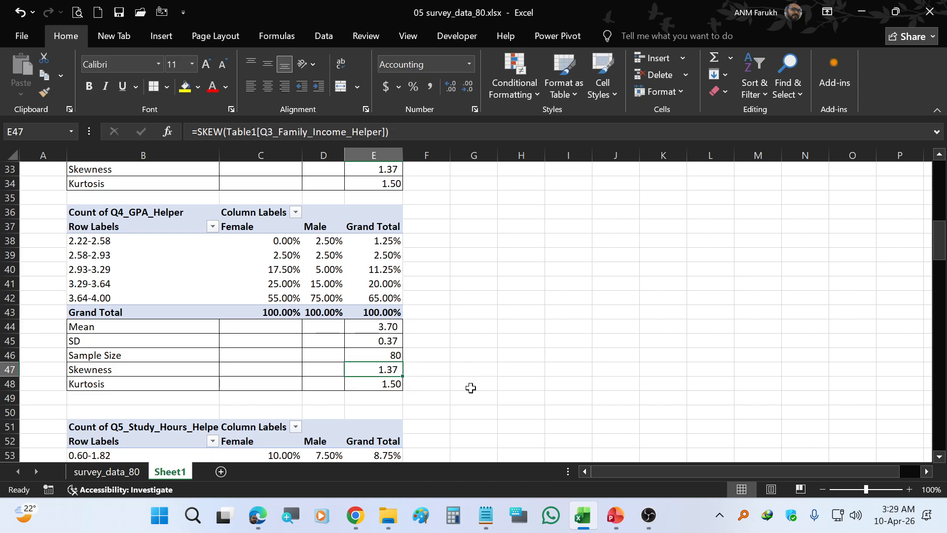
# Change the Skewness formula in E47 to SKEW of the Q4_GPA column of Table1
pyautogui.press('F2')
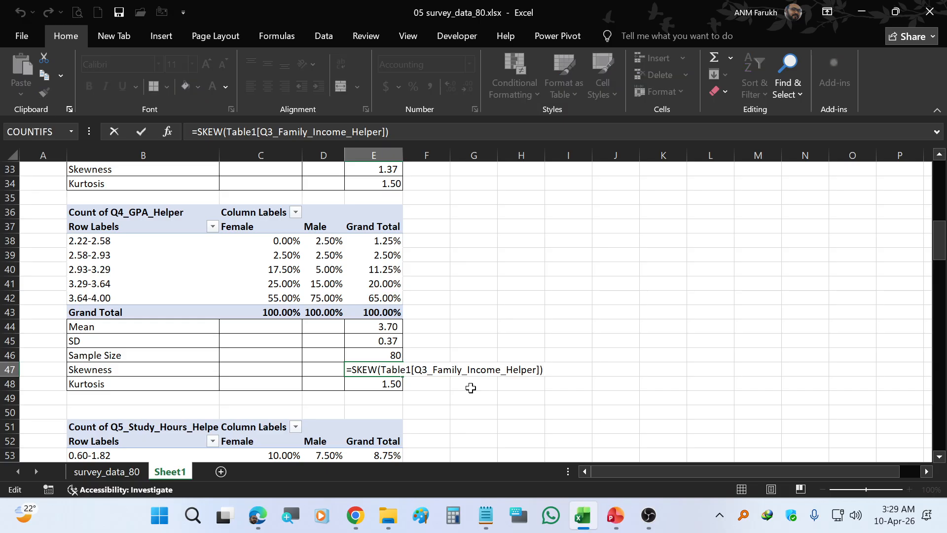
pyautogui.press('BackSpace')
pyautogui.press('BackSpace')
pyautogui.press('BackSpace')
pyautogui.press('BackSpace')
pyautogui.press('BackSpace')
pyautogui.press('BackSpace')
pyautogui.press('BackSpace')
pyautogui.press('BackSpace')
pyautogui.press('BackSpace')
pyautogui.press('BackSpace')
pyautogui.press('BackSpace')
pyautogui.press('BackSpace')
pyautogui.press('BackSpace')
pyautogui.press('BackSpace')
pyautogui.press('BackSpace')
pyautogui.press('BackSpace')
pyautogui.press('BackSpace')
pyautogui.press('BackSpace')
pyautogui.press('BackSpace')
pyautogui.press('BackSpace')
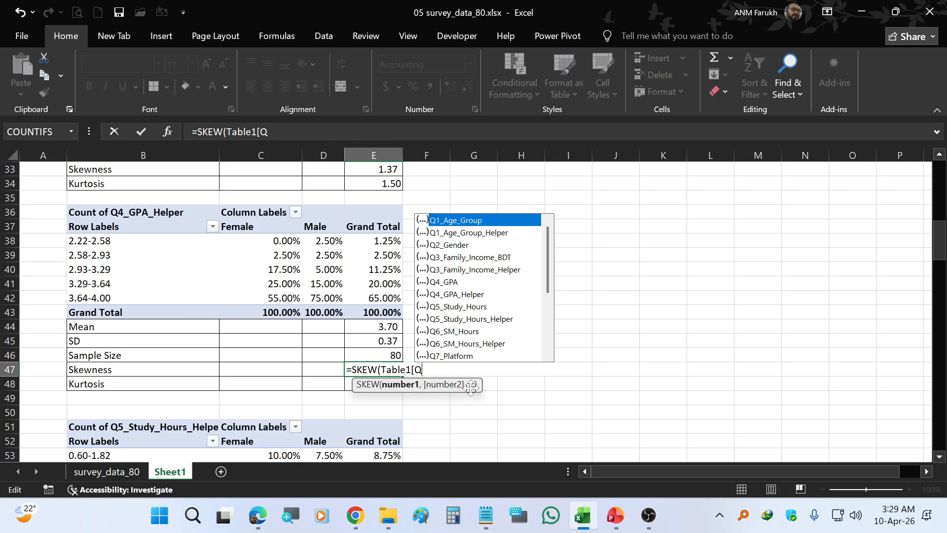
pyautogui.write('4')
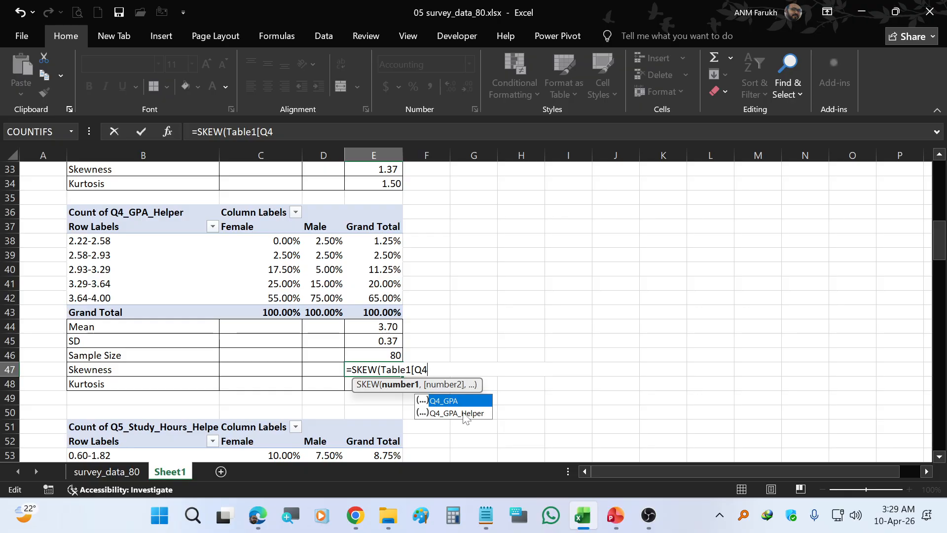
pyautogui.doubleClick(477, 399)
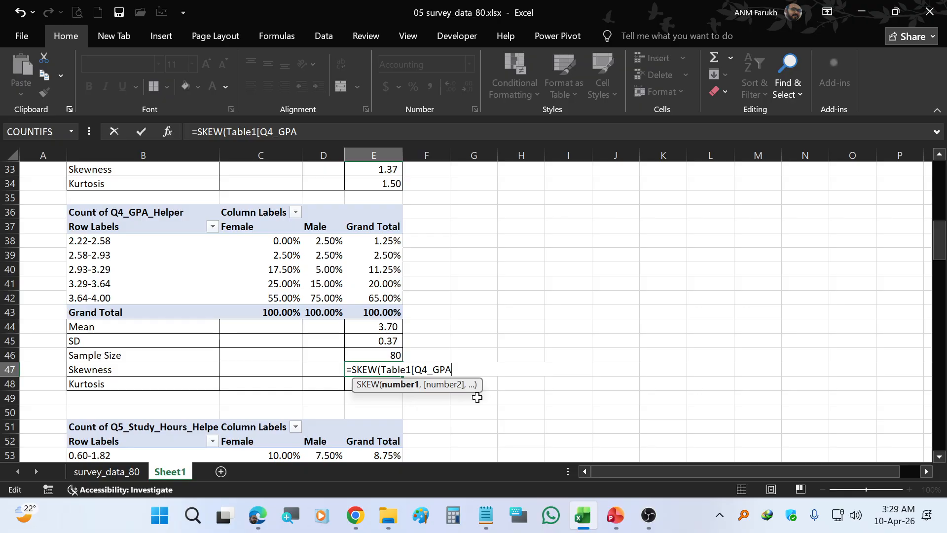
pyautogui.press('Return')
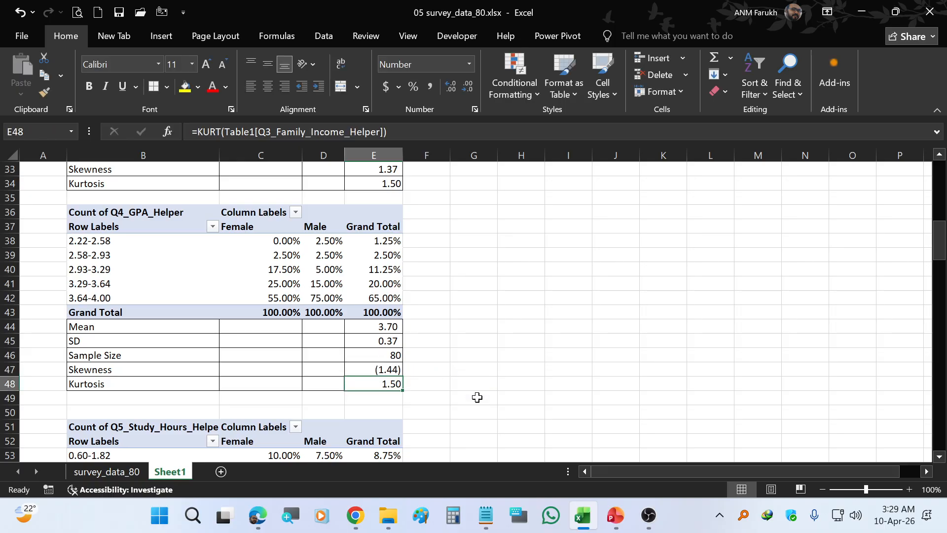
# Change the Kurtosis formula in E48 to KURT of the Q4_GPA column of Table1
pyautogui.press('F2')
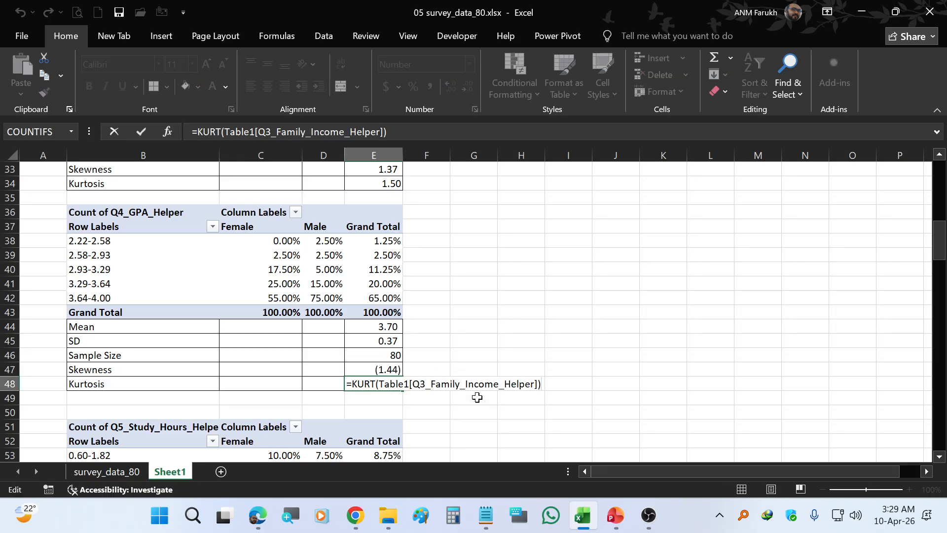
pyautogui.press('BackSpace')
pyautogui.press('BackSpace')
pyautogui.press('BackSpace')
pyautogui.press('BackSpace')
pyautogui.press('BackSpace')
pyautogui.press('BackSpace')
pyautogui.press('BackSpace')
pyautogui.press('BackSpace')
pyautogui.press('BackSpace')
pyautogui.press('BackSpace')
pyautogui.press('BackSpace')
pyautogui.press('BackSpace')
pyautogui.press('BackSpace')
pyautogui.press('BackSpace')
pyautogui.press('BackSpace')
pyautogui.press('BackSpace')
pyautogui.press('BackSpace')
pyautogui.press('BackSpace')
pyautogui.press('BackSpace')
pyautogui.press('BackSpace')
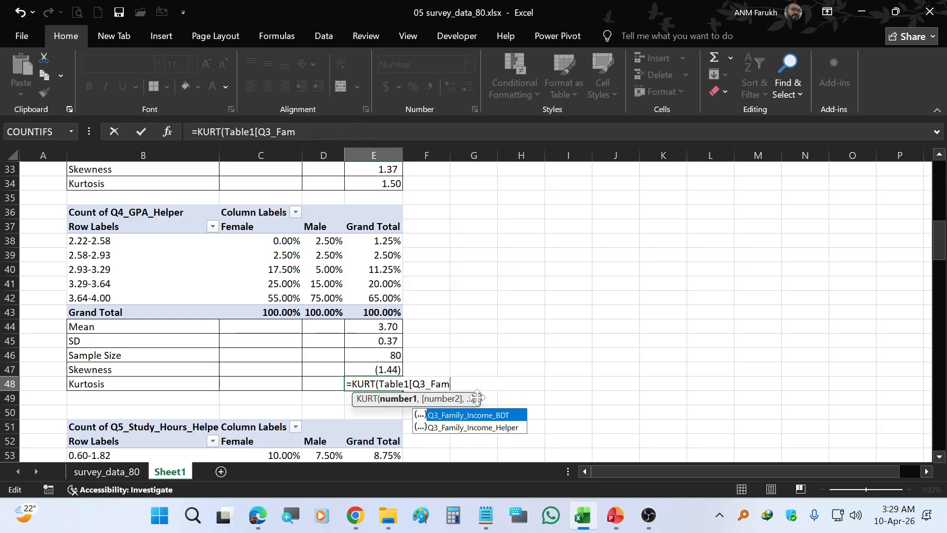
pyautogui.press('BackSpace')
pyautogui.press('BackSpace')
pyautogui.press('BackSpace')
pyautogui.press('BackSpace')
pyautogui.press('BackSpace')
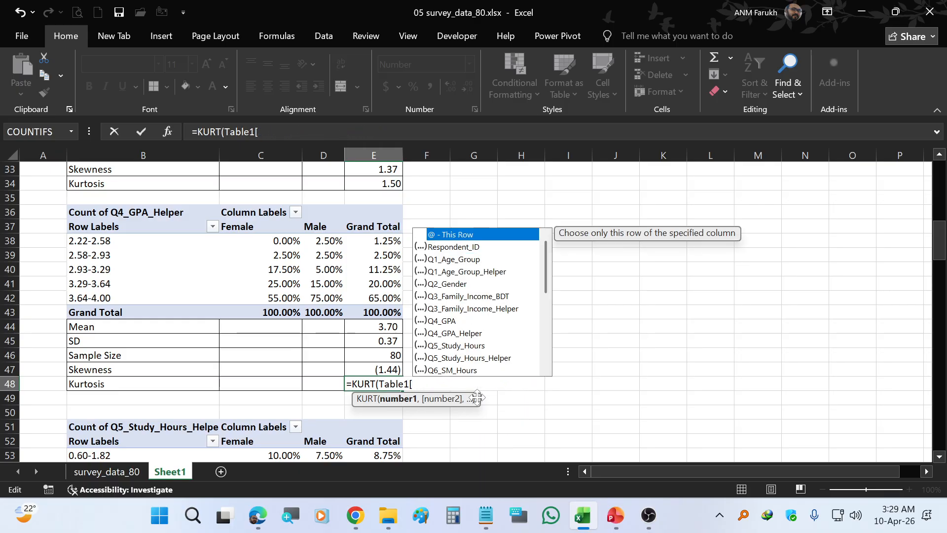
pyautogui.doubleClick(456, 321)
pyautogui.write('])')
pyautogui.press('Return')
# Format the GPA statistics in E44:E48 as Number with two decimal places and negatives shown with a minus sign (-1234.10)
pyautogui.press('Up')
pyautogui.press('Up')
pyautogui.press('Up')
pyautogui.press('Up')
pyautogui.press('Up')
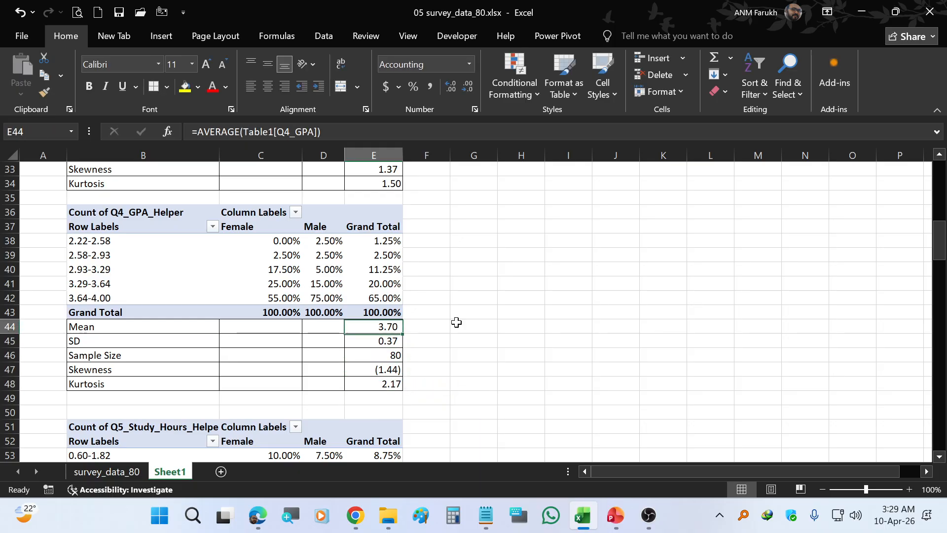
pyautogui.hotkey('ctrl', 'shift', 'Down')
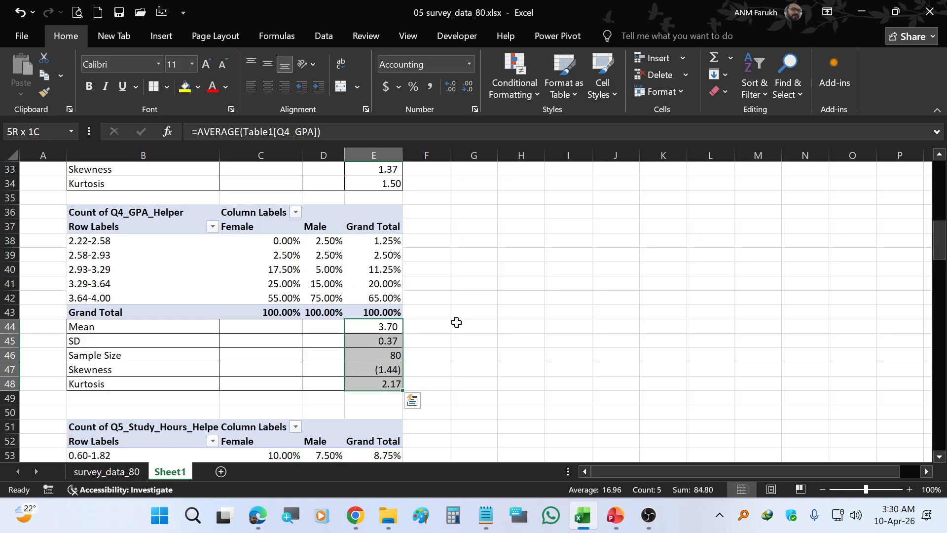
pyautogui.hotkey('ctrl', '1')
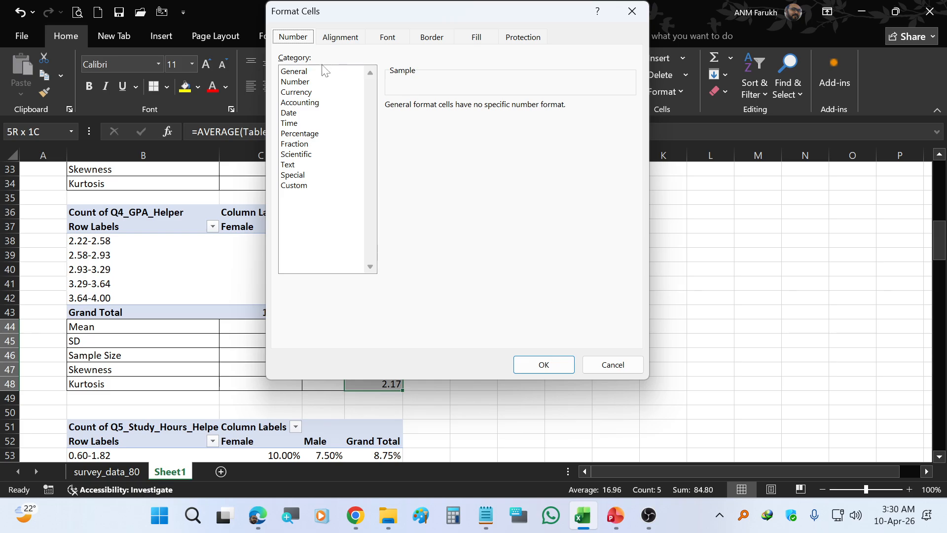
pyautogui.click(306, 81)
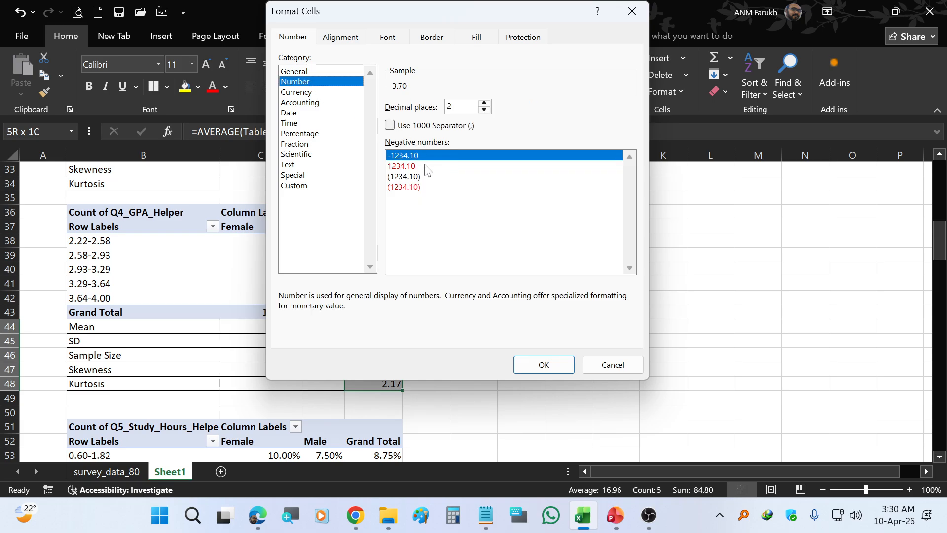
pyautogui.click(414, 157)
pyautogui.click(541, 364)
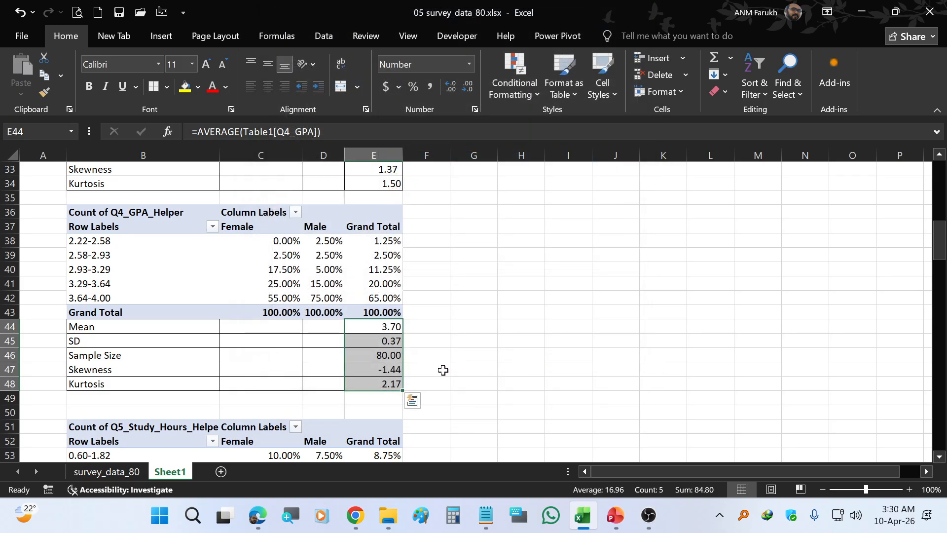
pyautogui.click(387, 370)
# Copy the GPA statistics block B44:E48 and paste it at B59, directly below the Q5_Study_Hours_Helper pivot table
pyautogui.scroll(-4, 451, 353)
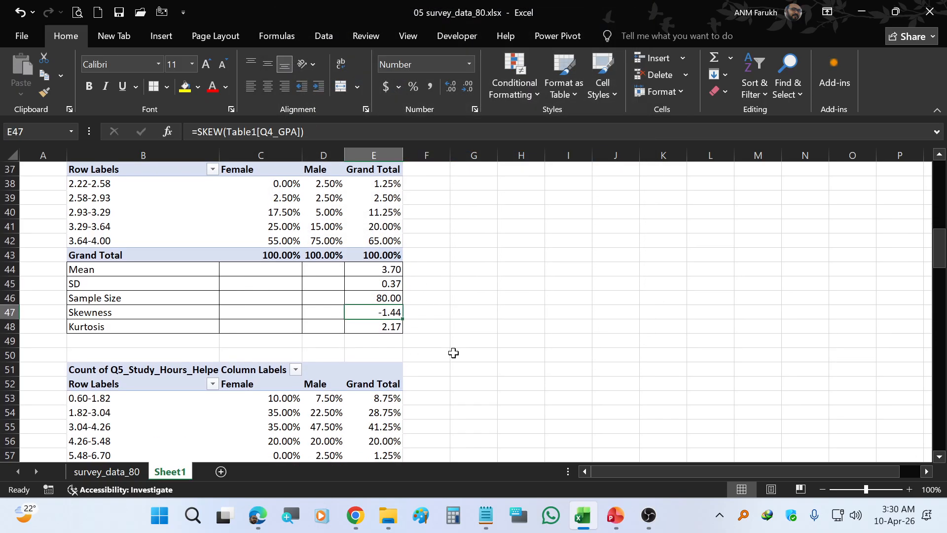
pyautogui.scroll(-3, 448, 301)
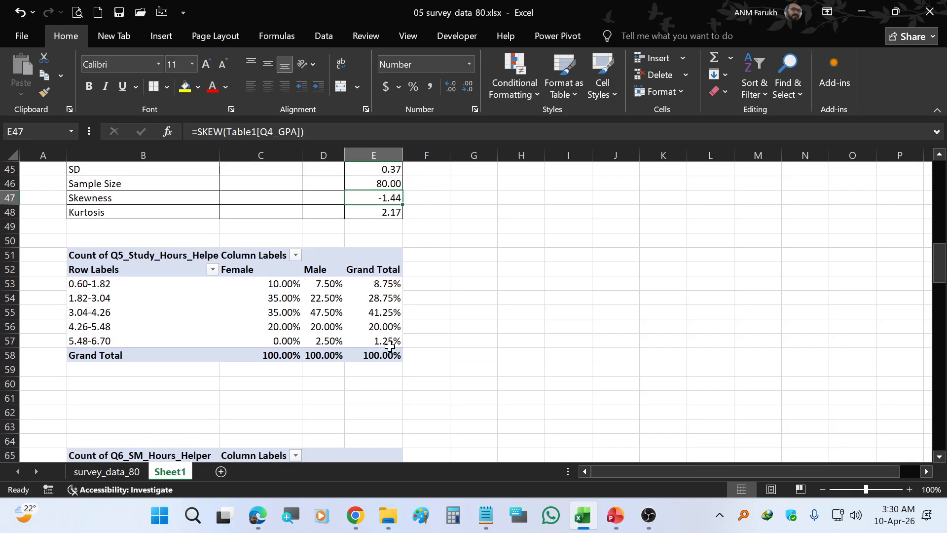
pyautogui.click(150, 298)
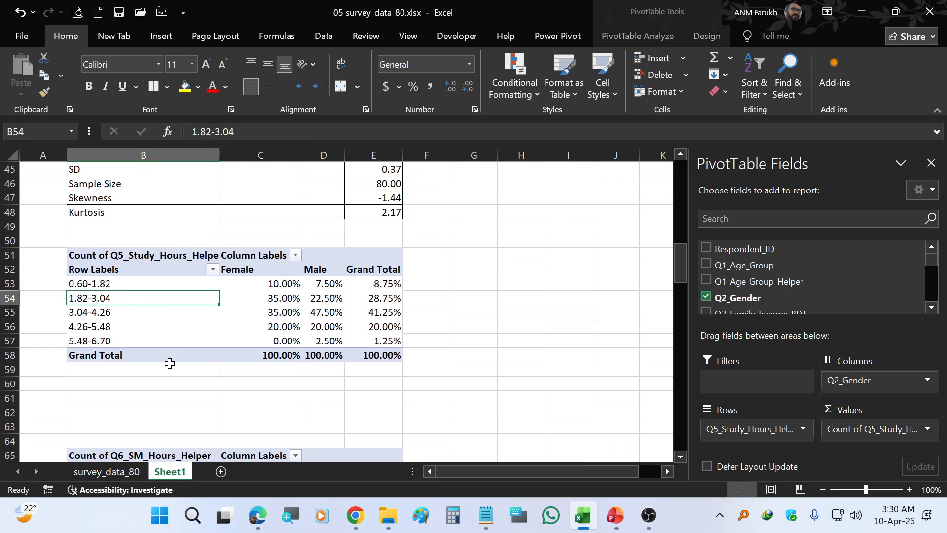
pyautogui.scroll(2, 188, 368)
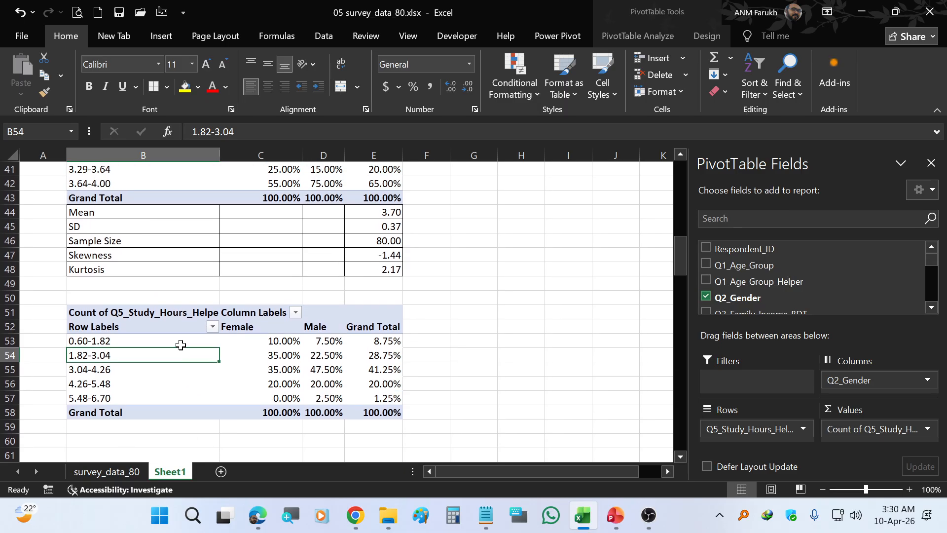
pyautogui.click(174, 213)
pyautogui.hotkey('shift', 'Down')
pyautogui.hotkey('shift', 'Down')
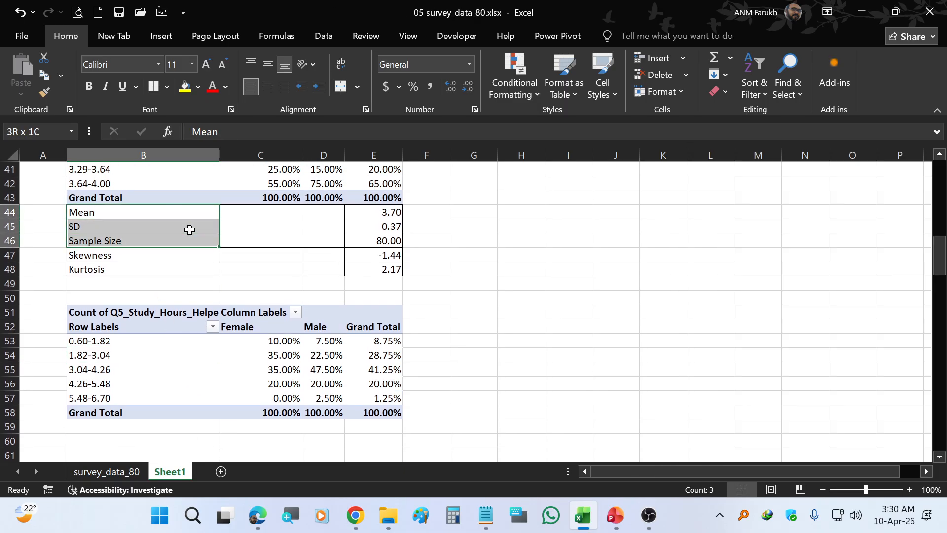
pyautogui.hotkey('shift', 'Down')
pyautogui.hotkey('shift', 'Down')
pyautogui.hotkey('shift', 'Right')
pyautogui.hotkey('shift', 'Right')
pyautogui.hotkey('shift', 'Right')
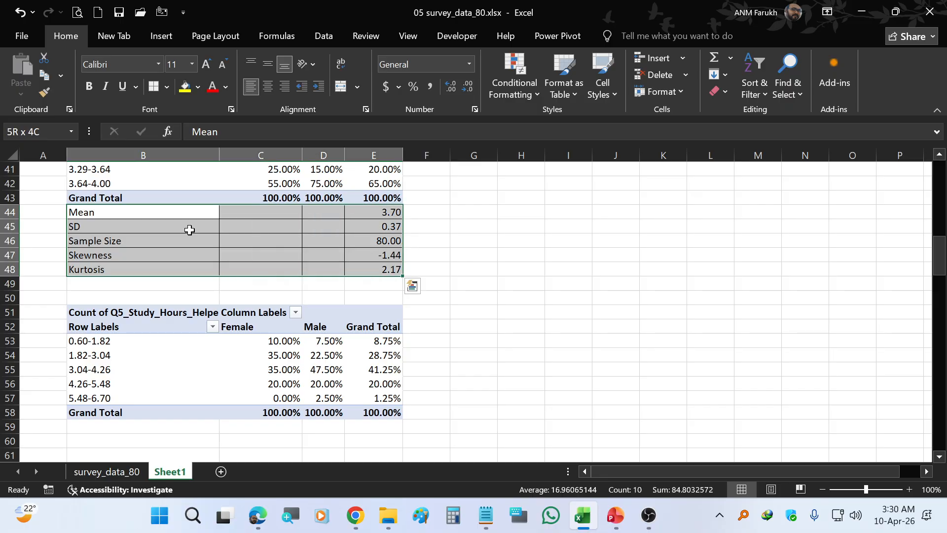
pyautogui.hotkey('ctrl', 'c')
pyautogui.scroll(-2, 190, 232)
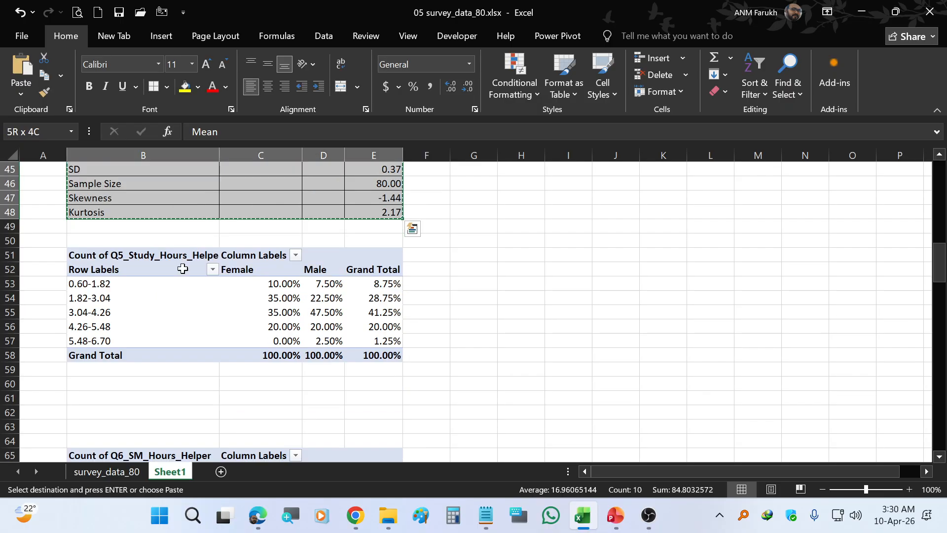
pyautogui.click(132, 367)
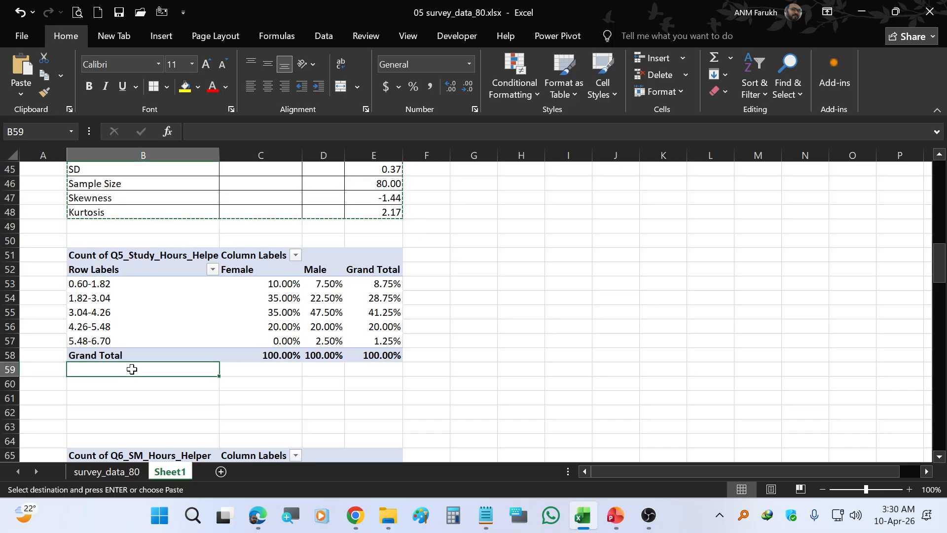
pyautogui.hotkey('ctrl', 'v')
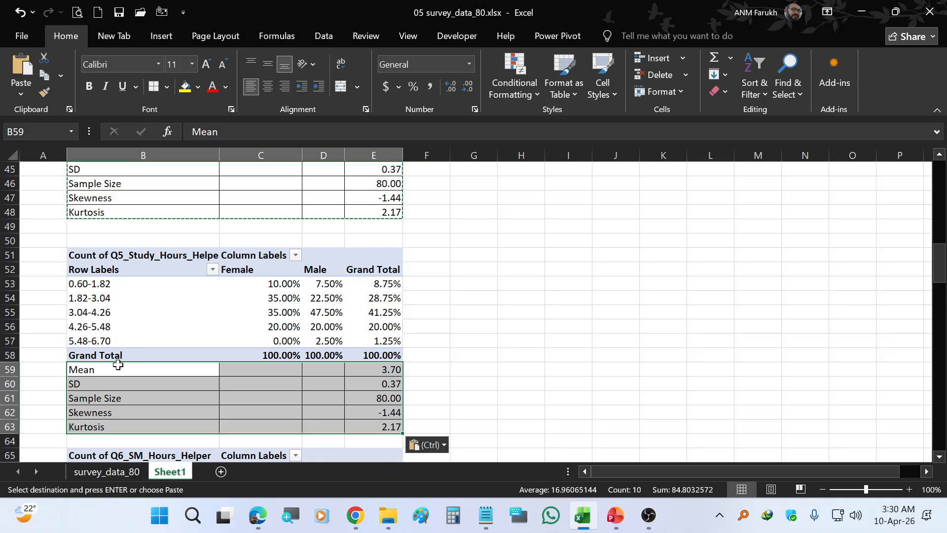
# Change the Mean formula in E59 to average the Q5_Study_Hours column of Table1
pyautogui.click(375, 369)
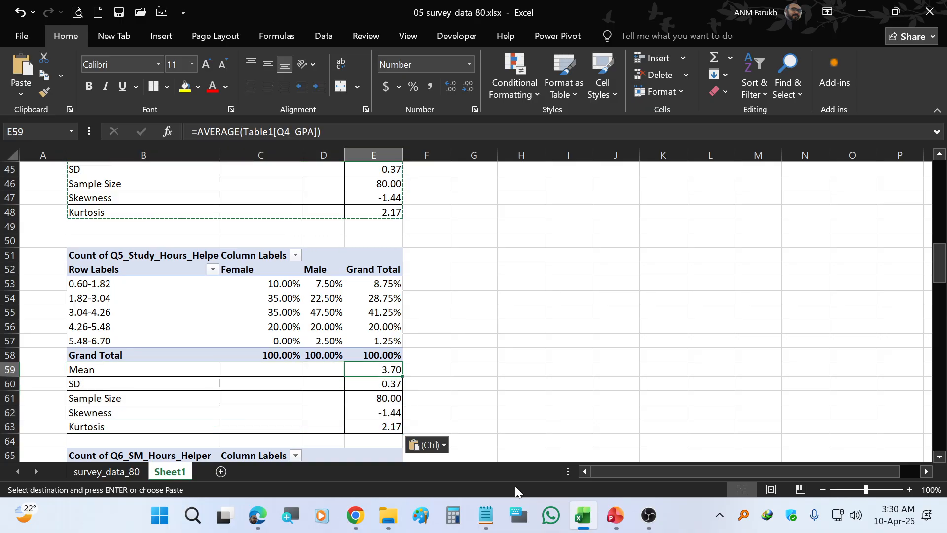
pyautogui.press('F2')
pyautogui.press('BackSpace')
pyautogui.press('BackSpace')
pyautogui.press('BackSpace')
pyautogui.press('BackSpace')
pyautogui.press('BackSpace')
pyautogui.press('BackSpace')
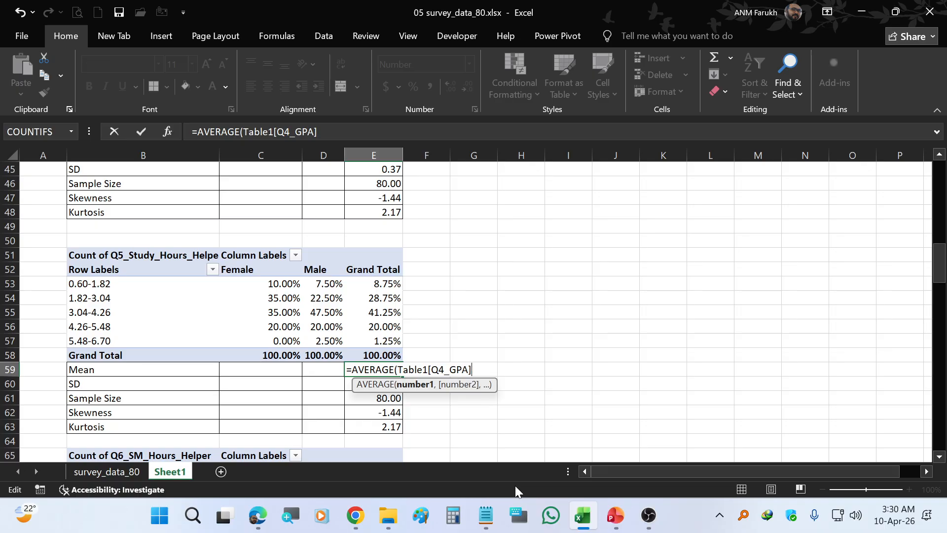
pyautogui.press('BackSpace')
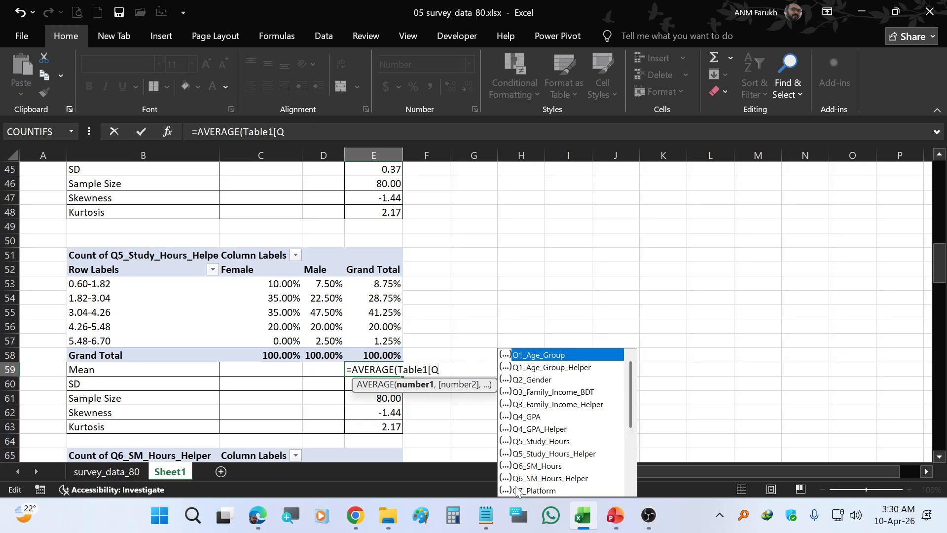
pyautogui.write('5')
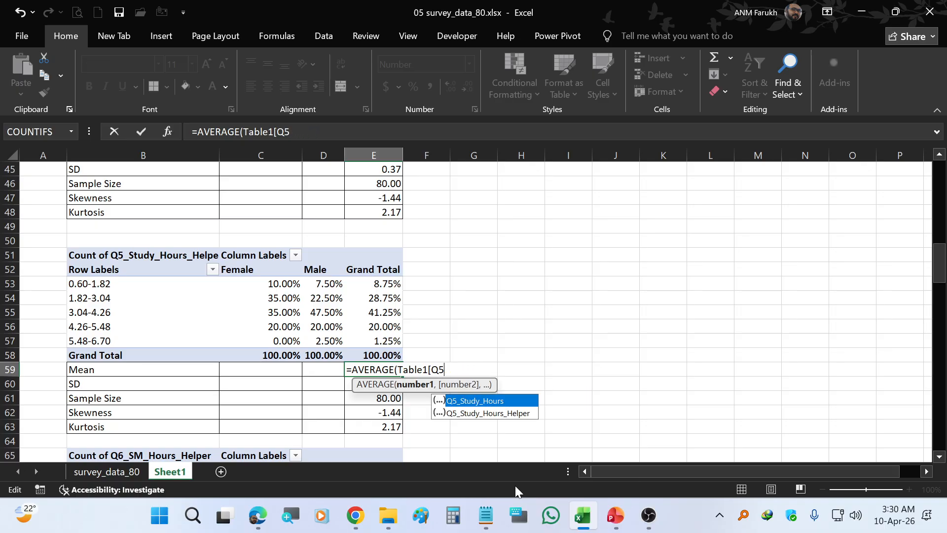
pyautogui.doubleClick(509, 398)
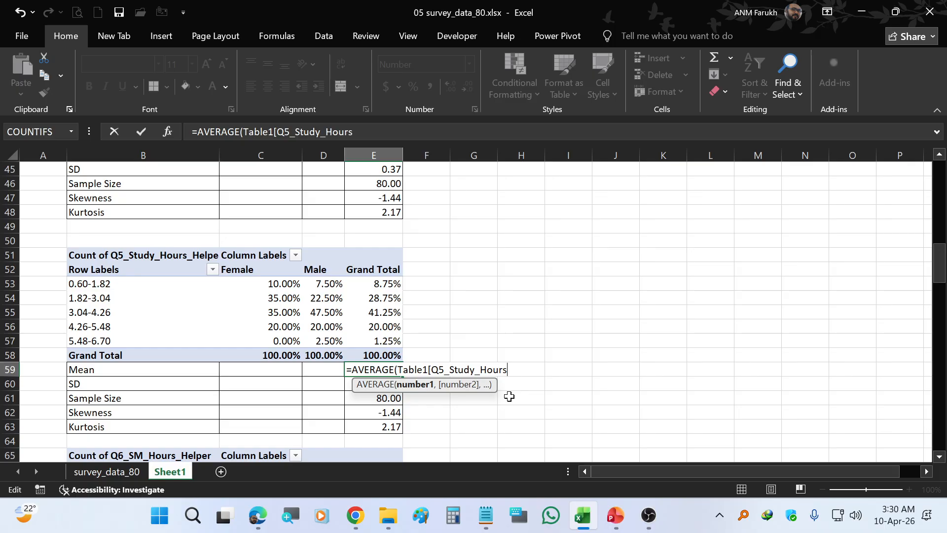
pyautogui.press('Return')
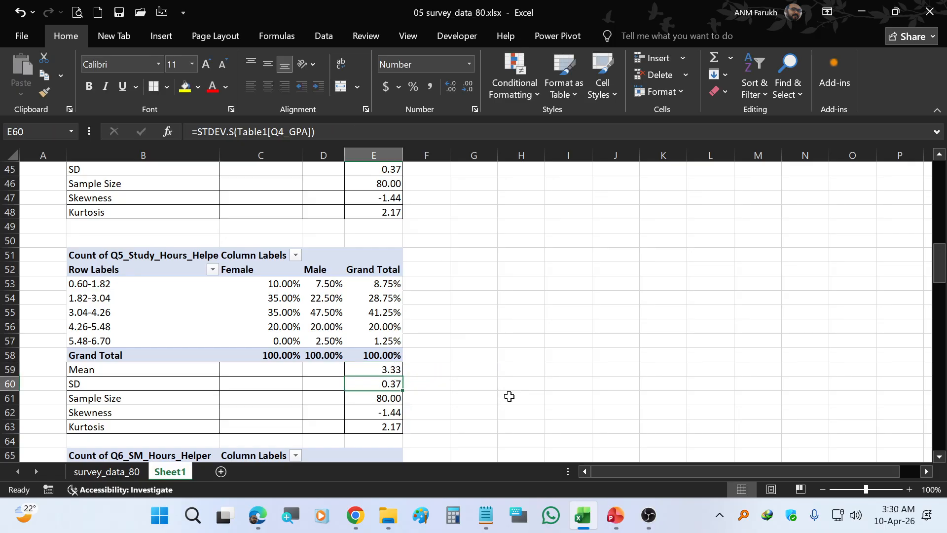
# Change the SD formula in E60 to STDEV.S of the Q5_Study_Hours column of Table1
pyautogui.press('F2')
pyautogui.press('BackSpace')
pyautogui.press('BackSpace')
pyautogui.press('BackSpace')
pyautogui.press('BackSpace')
pyautogui.press('BackSpace')
pyautogui.press('BackSpace')
pyautogui.press('BackSpace')
pyautogui.press('BackSpace')
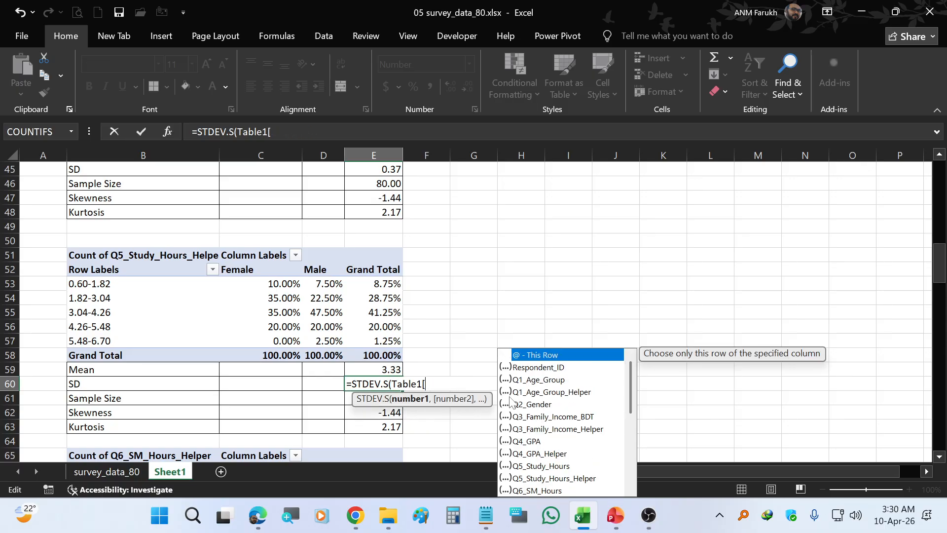
pyautogui.write('Q5')
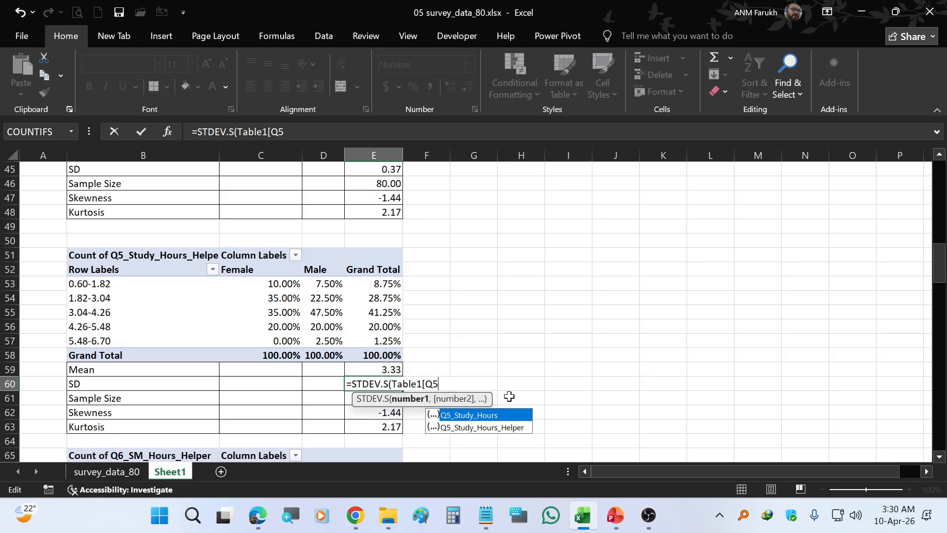
pyautogui.doubleClick(499, 414)
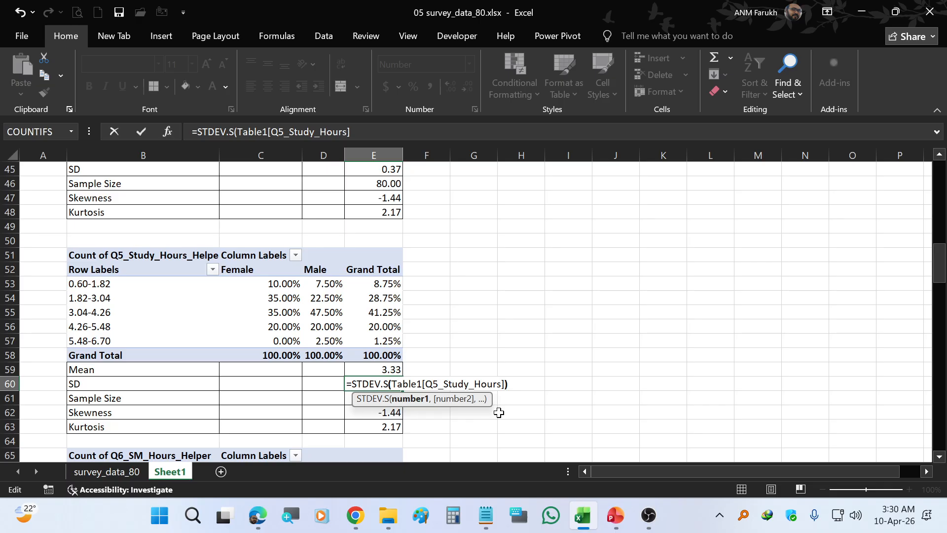
pyautogui.press('Return')
# Change the Sample Size formula in E61 to COUNT the Q5_Study_Hours column of Table1
pyautogui.press('F2')
pyautogui.press('BackSpace')
pyautogui.press('BackSpace')
pyautogui.press('BackSpace')
pyautogui.press('BackSpace')
pyautogui.press('BackSpace')
pyautogui.press('BackSpace')
pyautogui.press('BackSpace')
pyautogui.press('BackSpace')
pyautogui.press('BackSpace')
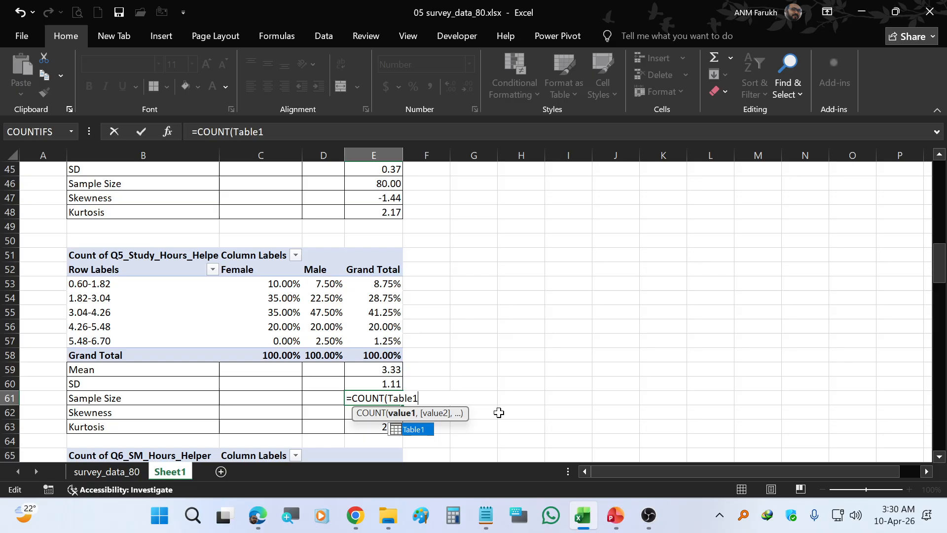
pyautogui.write('[Q5')
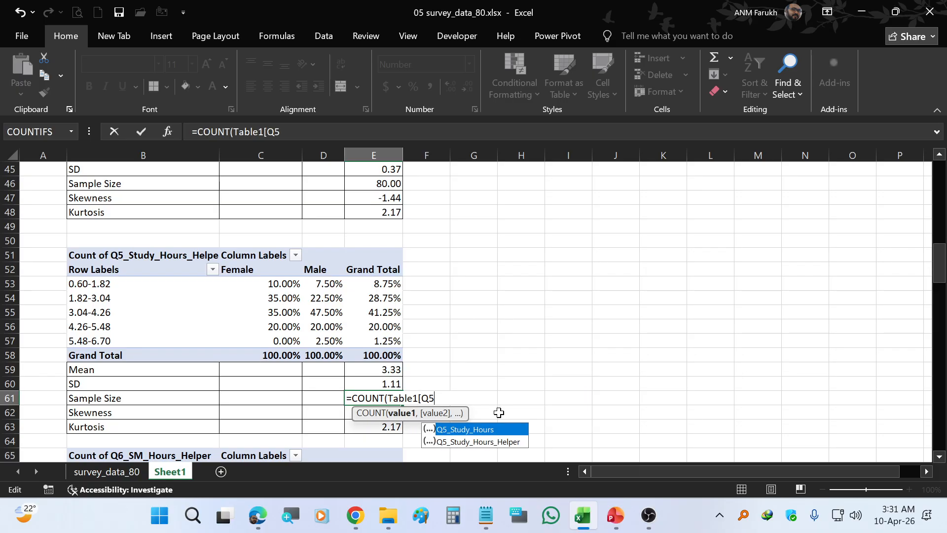
pyautogui.press('Return')
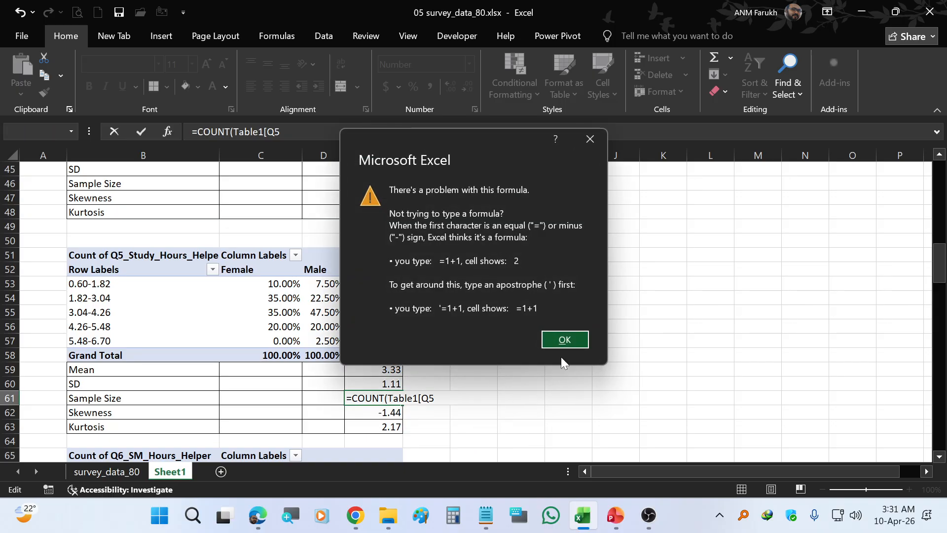
pyautogui.click(562, 339)
pyautogui.click(435, 398)
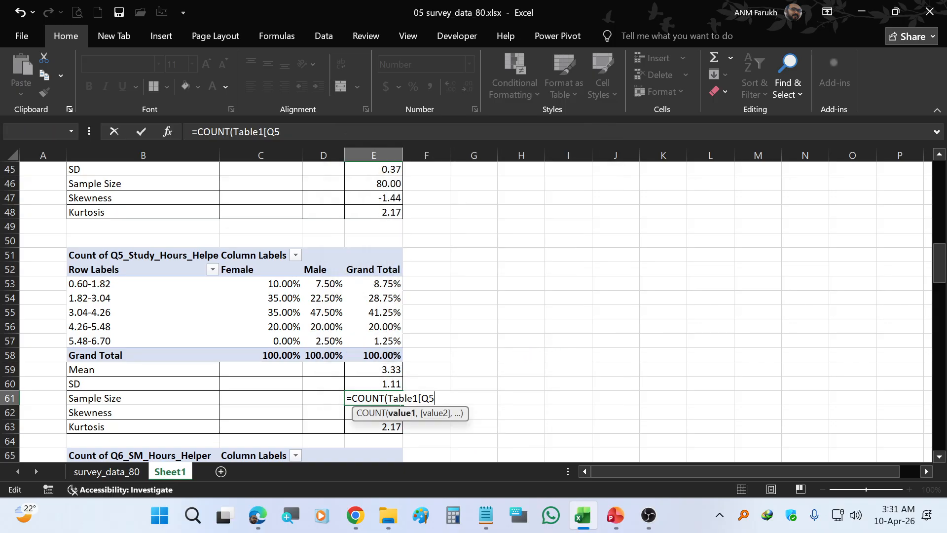
pyautogui.press('BackSpace')
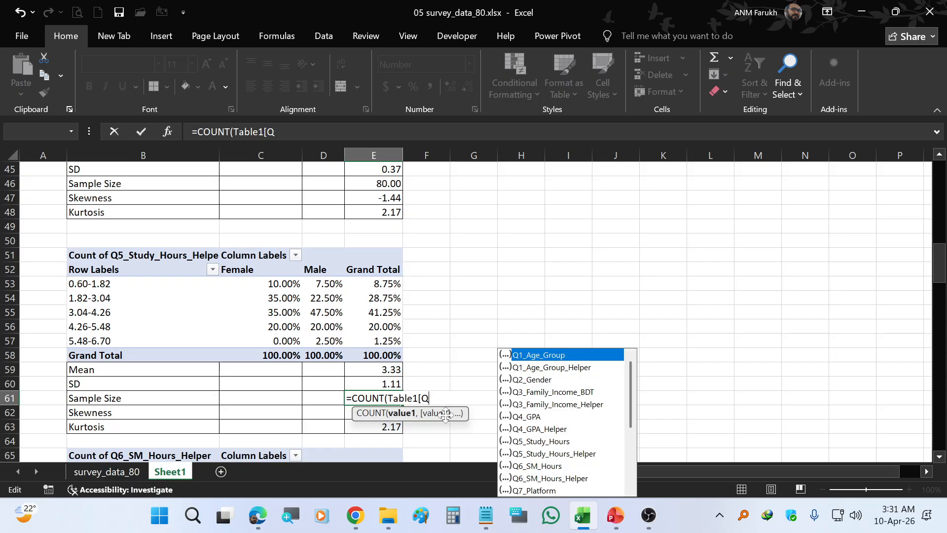
pyautogui.doubleClick(529, 440)
pyautogui.write(')')
pyautogui.press('Return')
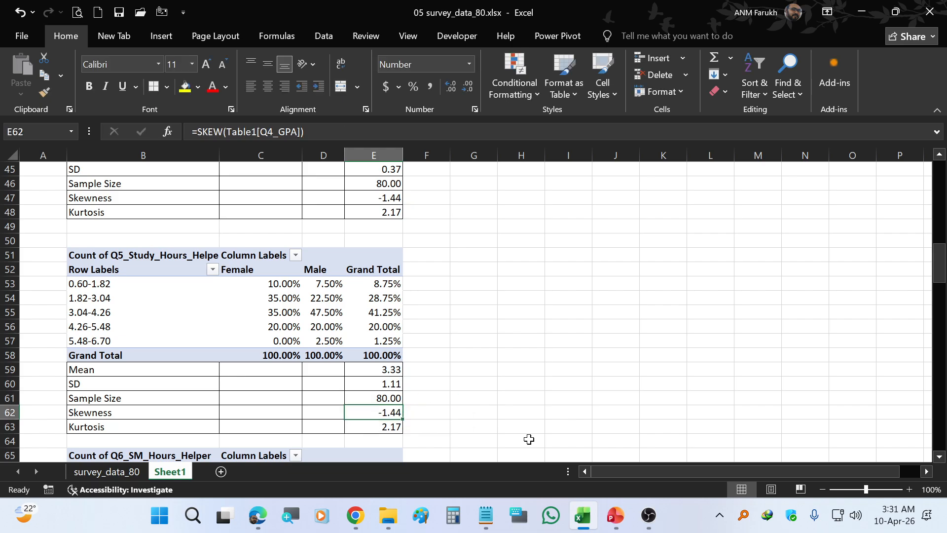
# Change the Skewness formula in E62 to SKEW of the Q5_Study_Hours column of Table1
pyautogui.press('F2')
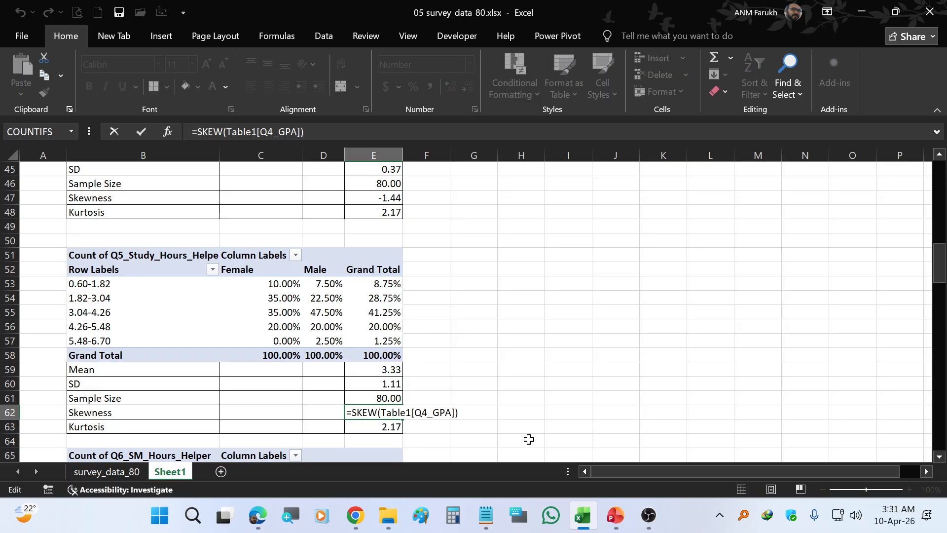
pyautogui.press('BackSpace')
pyautogui.press('BackSpace')
pyautogui.press('BackSpace')
pyautogui.press('BackSpace')
pyautogui.press('BackSpace')
pyautogui.press('BackSpace')
pyautogui.press('BackSpace')
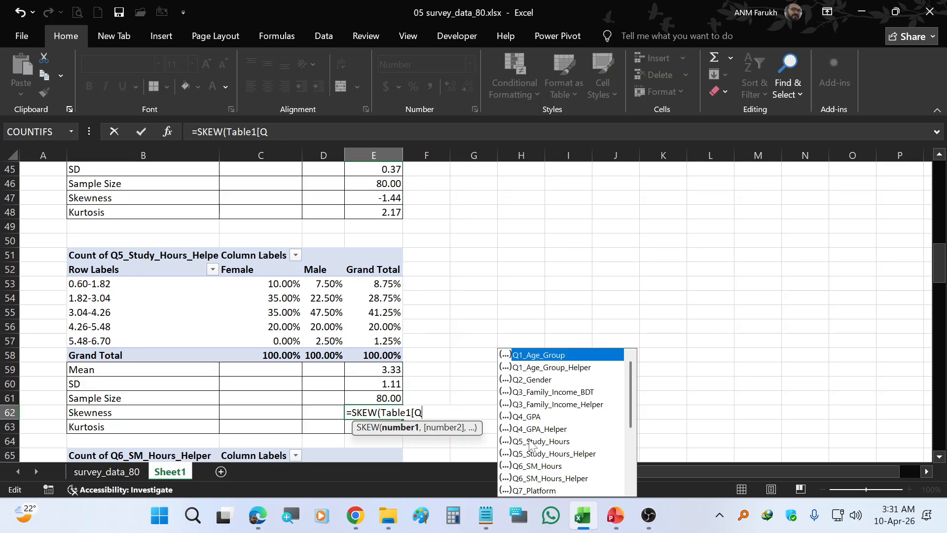
pyautogui.write('5')
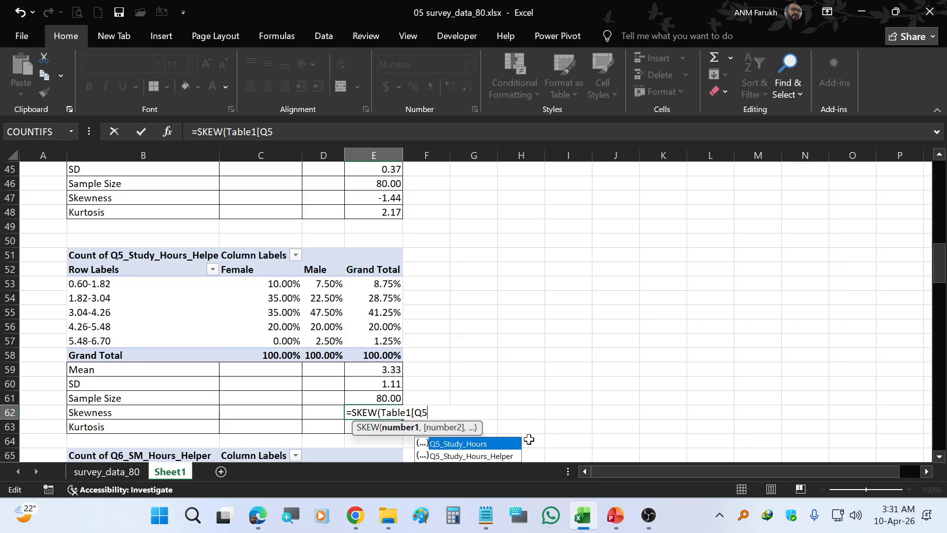
pyautogui.doubleClick(496, 445)
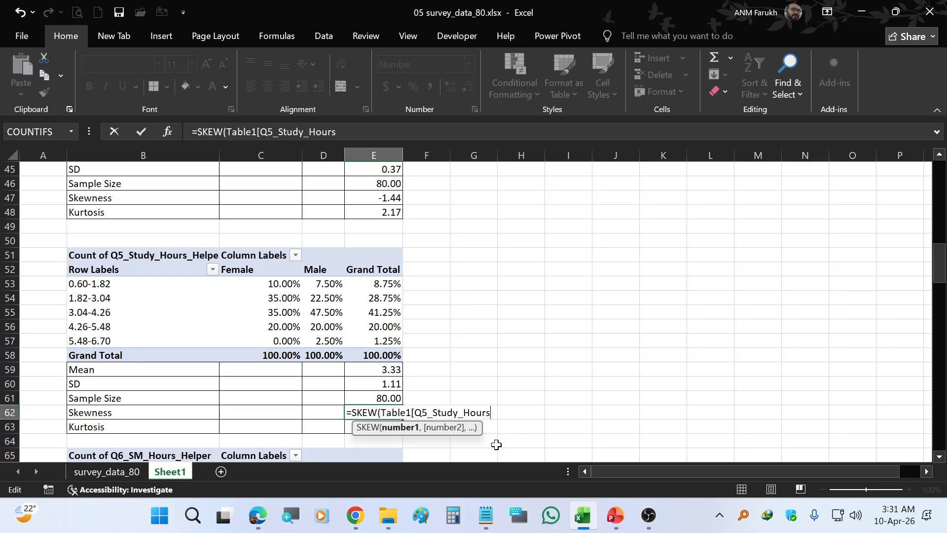
pyautogui.write('])')
pyautogui.press('Return')
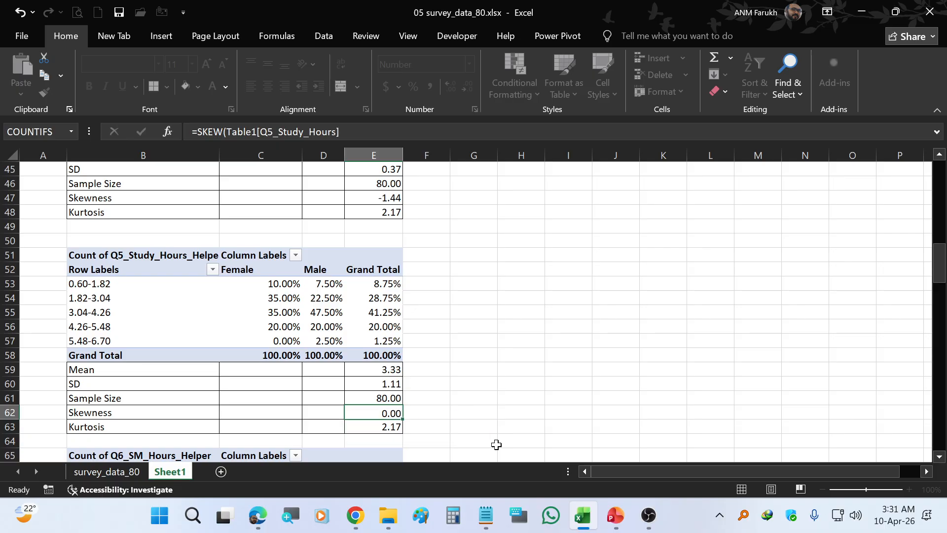
# Change the Kurtosis formula in E63 to KURT of the Q5_Study_Hours column of Table1
pyautogui.press('F2')
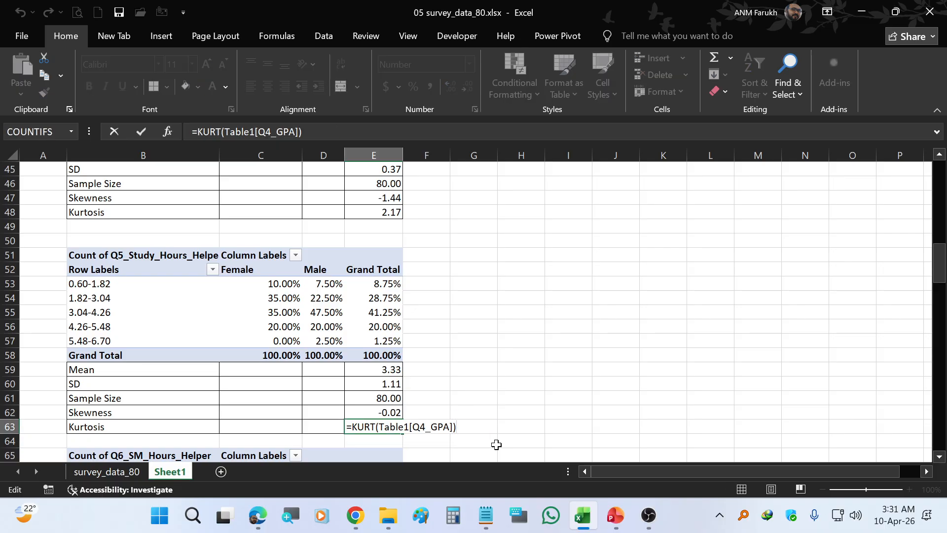
pyautogui.press('BackSpace')
pyautogui.press('BackSpace')
pyautogui.press('BackSpace')
pyautogui.press('BackSpace')
pyautogui.press('BackSpace')
pyautogui.press('BackSpace')
pyautogui.press('BackSpace')
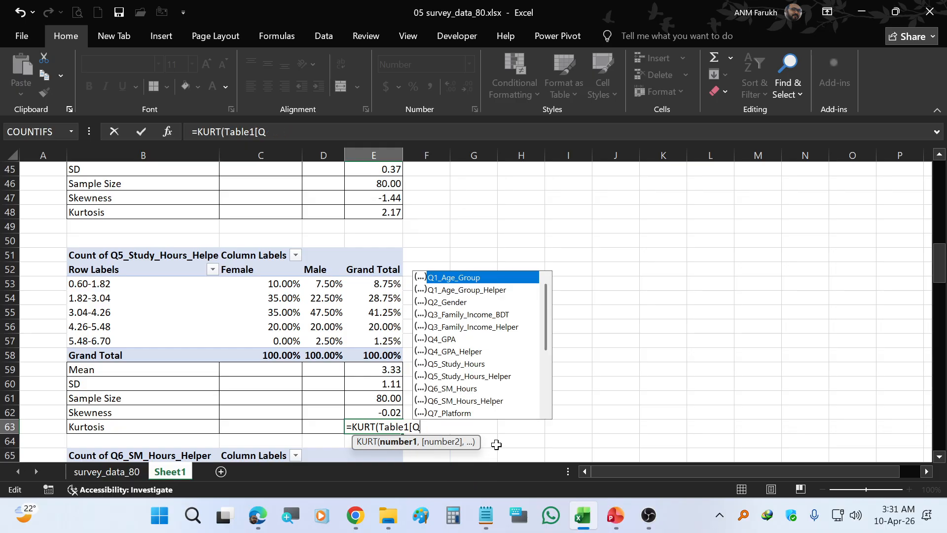
pyautogui.write('5')
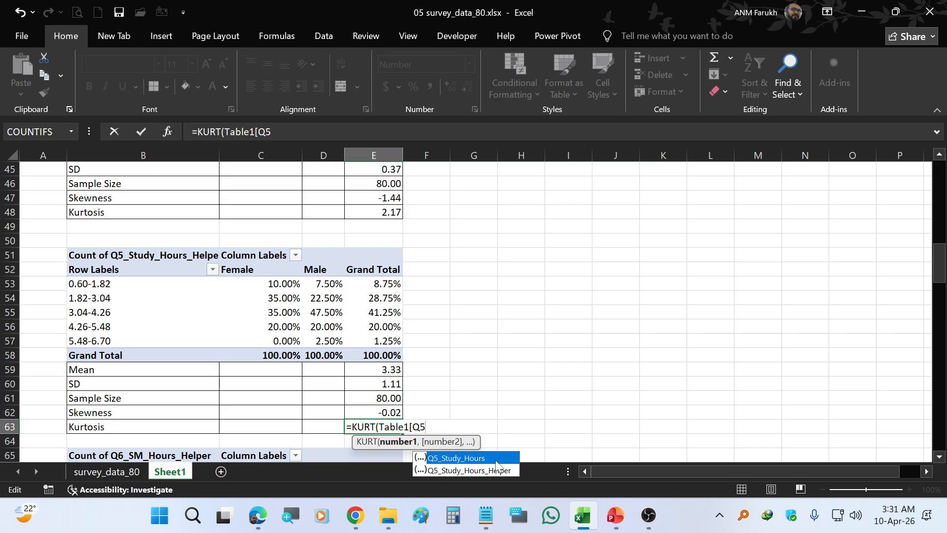
pyautogui.doubleClick(495, 459)
pyautogui.write(')')
pyautogui.press('Return')
# Copy the study hours statistics block B59:E63 and paste it at B73, directly below the Q6_SM_Hours_Helper pivot table
pyautogui.scroll(-3, 508, 395)
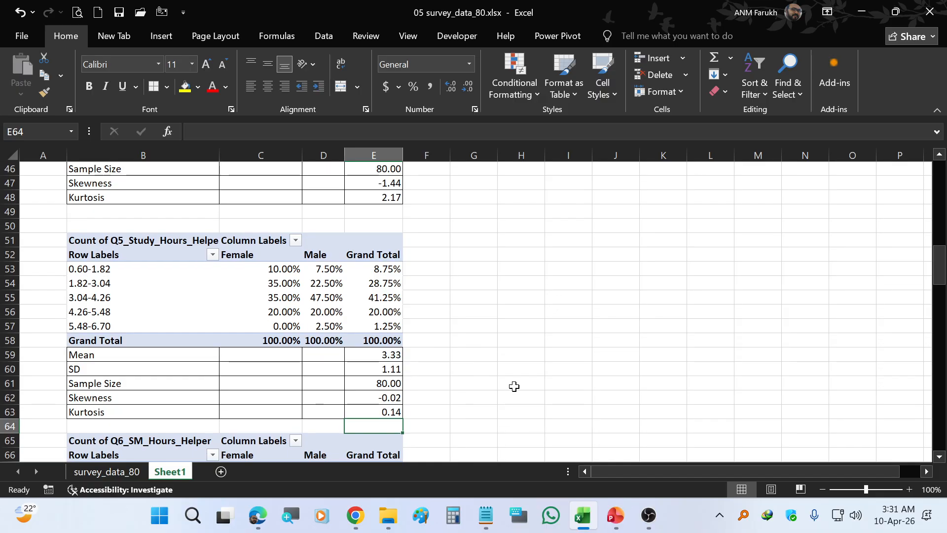
pyautogui.scroll(-1, 456, 284)
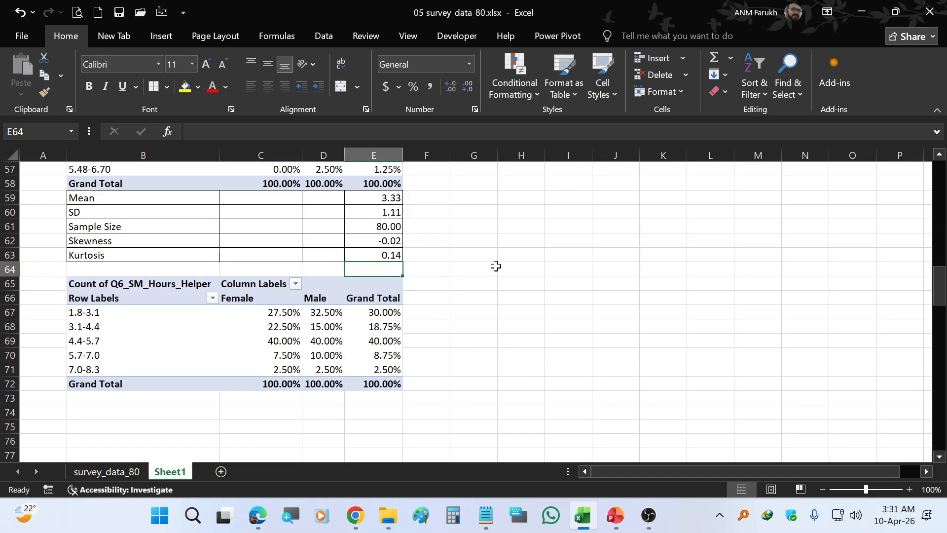
pyautogui.click(133, 330)
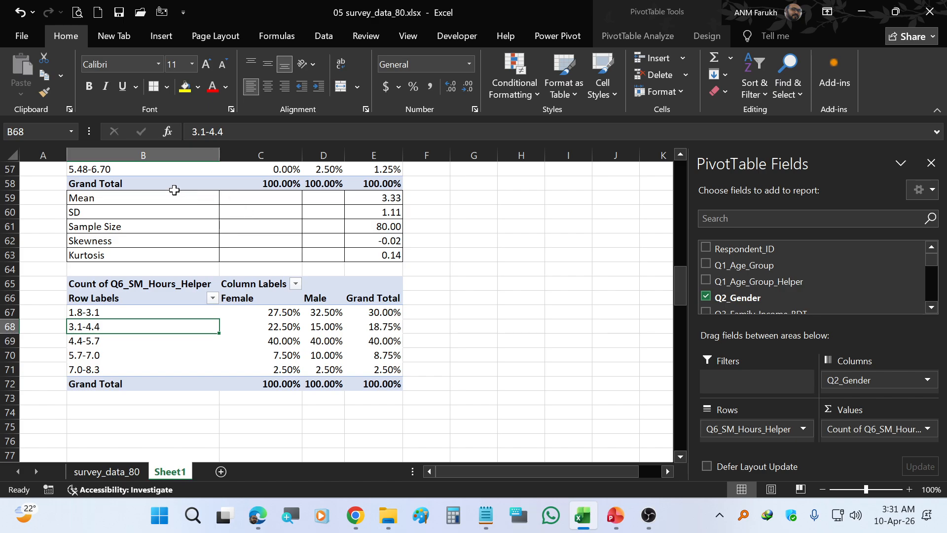
pyautogui.moveTo(173, 198); pyautogui.dragTo(381, 256)
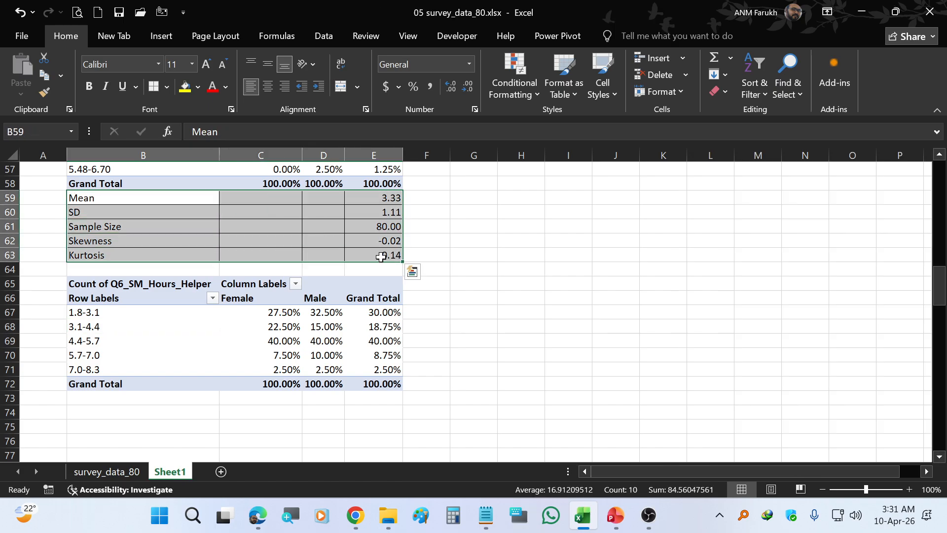
pyautogui.hotkey('ctrl', 'c')
pyautogui.click(146, 398)
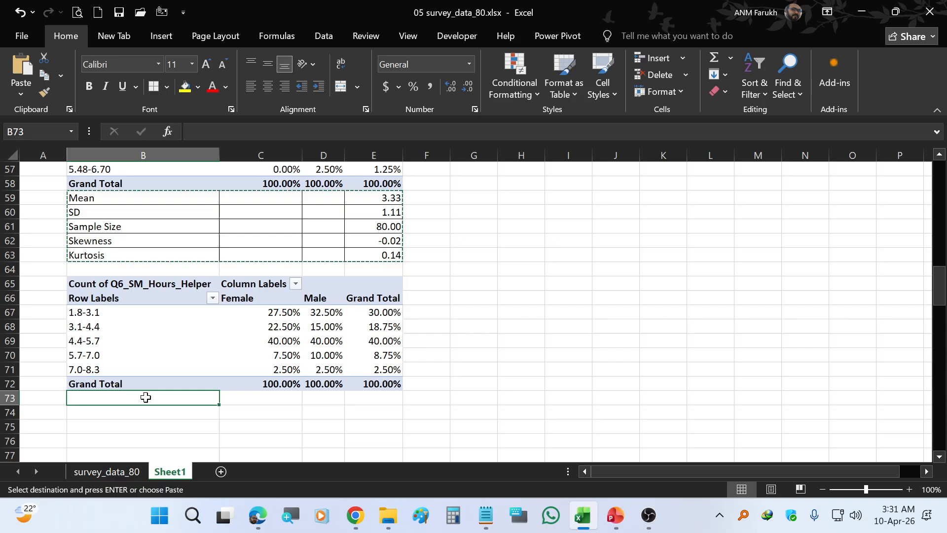
pyautogui.hotkey('ctrl', 'v')
# Change the Mean formula in E73 to average the Q6_SM_Hours column of Table1
pyautogui.scroll(-1, 257, 375)
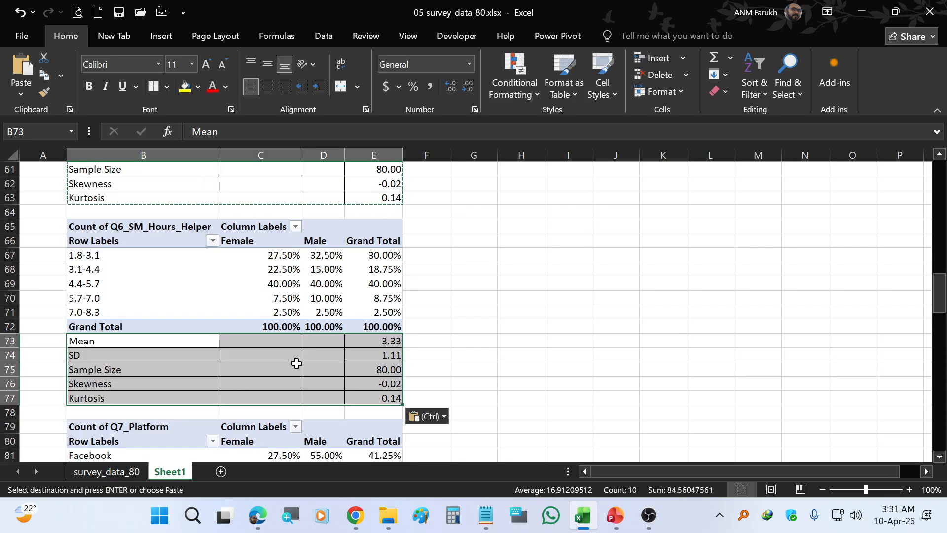
pyautogui.click(376, 341)
pyautogui.doubleClick(378, 341)
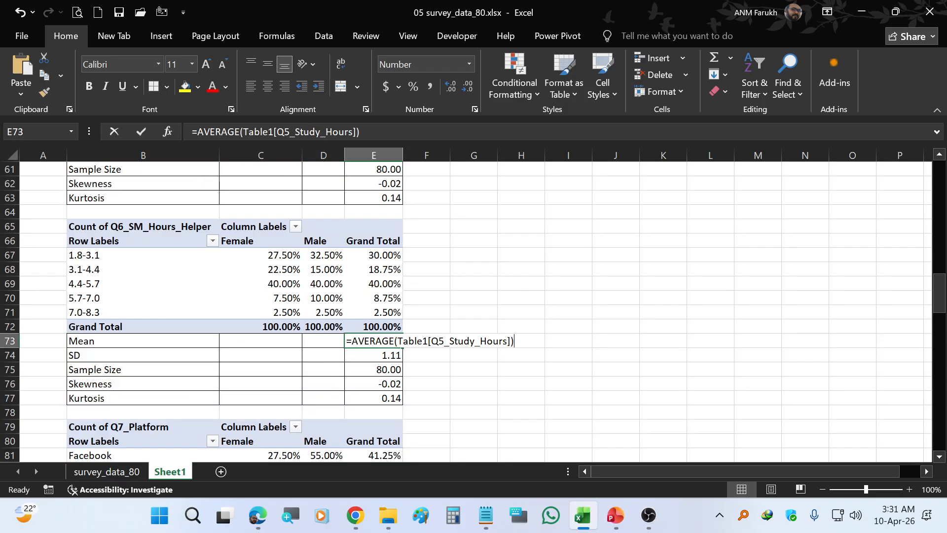
pyautogui.press('Left')
pyautogui.press('Left')
pyautogui.press('End')
pyautogui.hotkey('shift', 'Left')
pyautogui.hotkey('shift', 'Left')
pyautogui.hotkey('shift', 'Left')
pyautogui.hotkey('shift', 'Left')
pyautogui.hotkey('shift', 'Left')
pyautogui.hotkey('shift', 'Left')
pyautogui.hotkey('shift', 'Left')
pyautogui.hotkey('shift', 'Left')
pyautogui.hotkey('shift', 'Left')
pyautogui.hotkey('shift', 'Left')
pyautogui.hotkey('shift', 'Left')
pyautogui.hotkey('shift', 'Left')
pyautogui.hotkey('shift', 'Left')
pyautogui.hotkey('shift', 'Left')
pyautogui.hotkey('shift', 'Left')
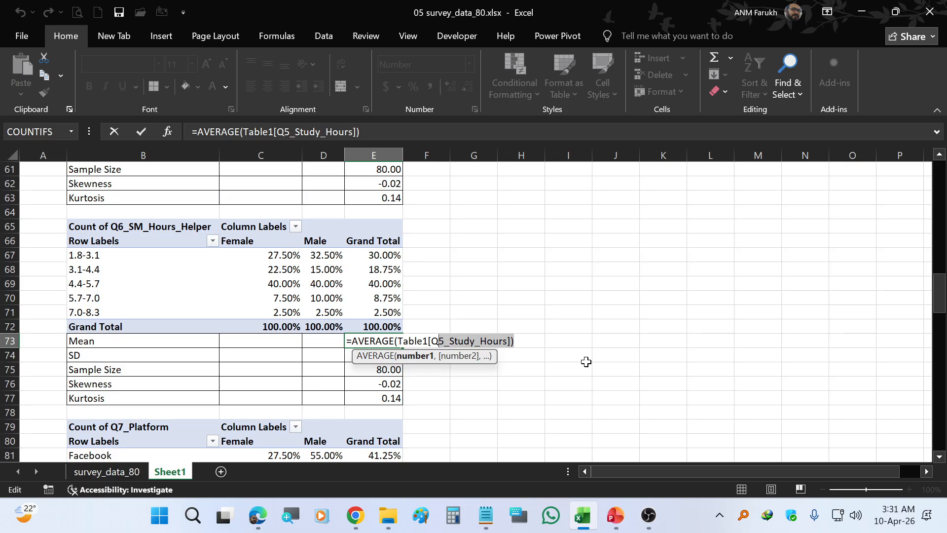
pyautogui.write('6')
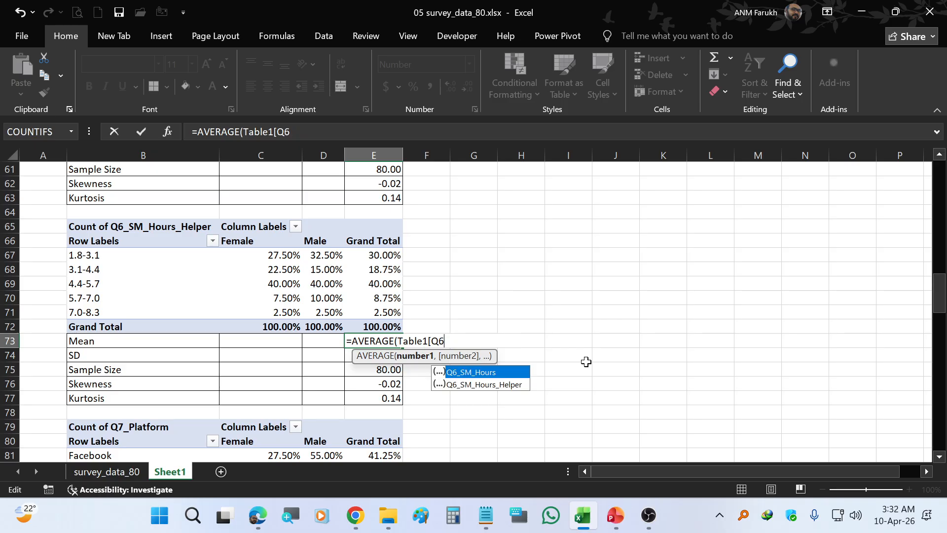
pyautogui.doubleClick(477, 373)
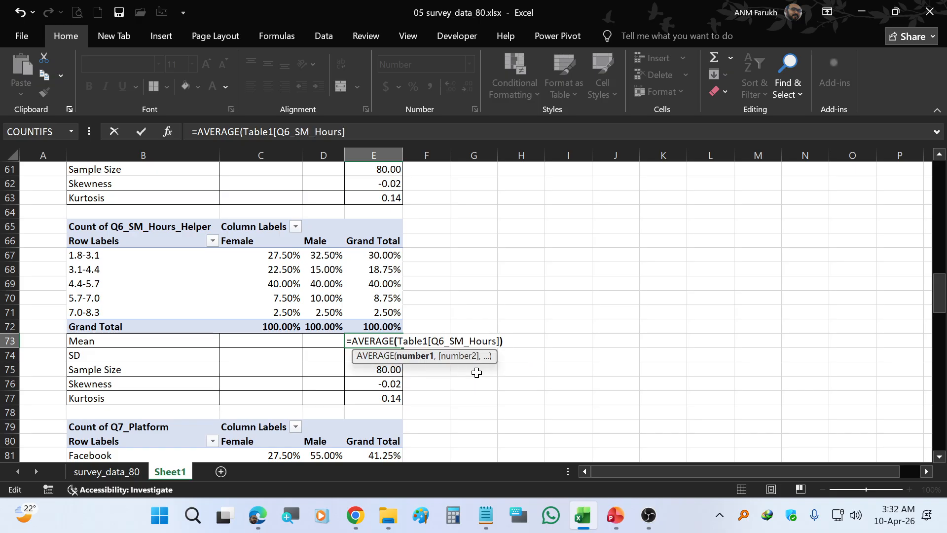
pyautogui.press('Return')
# Change the SD formula in E74 to STDEV.S of the Q6_SM_Hours column of Table1
pyautogui.press('F2')
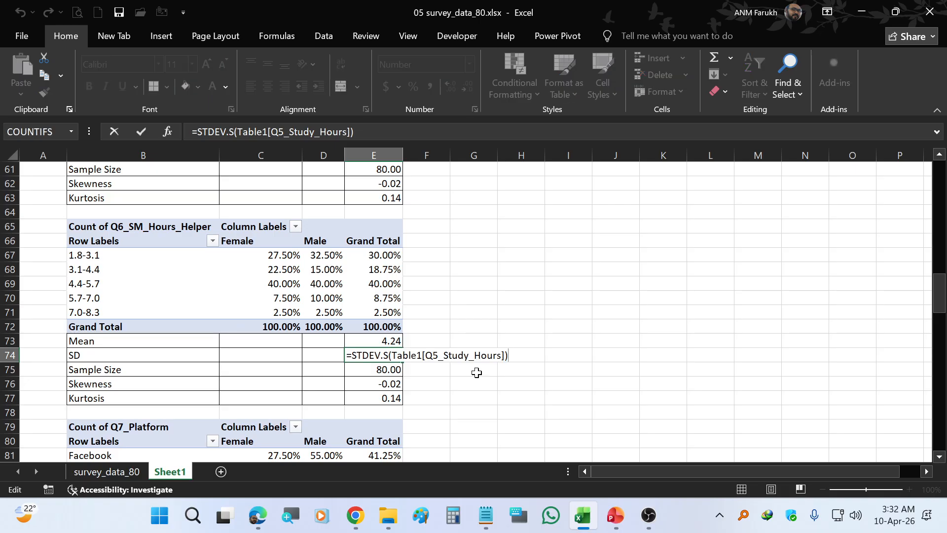
pyautogui.press('BackSpace')
pyautogui.press('BackSpace')
pyautogui.press('BackSpace')
pyautogui.press('BackSpace')
pyautogui.press('BackSpace')
pyautogui.press('BackSpace')
pyautogui.press('BackSpace')
pyautogui.press('BackSpace')
pyautogui.press('BackSpace')
pyautogui.press('BackSpace')
pyautogui.press('BackSpace')
pyautogui.press('BackSpace')
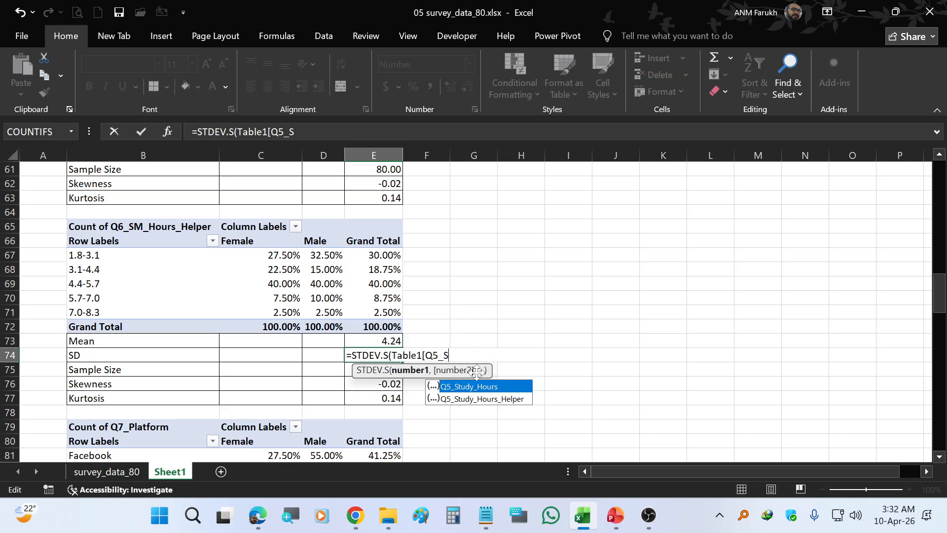
pyautogui.press('BackSpace')
pyautogui.press('BackSpace')
pyautogui.press('BackSpace')
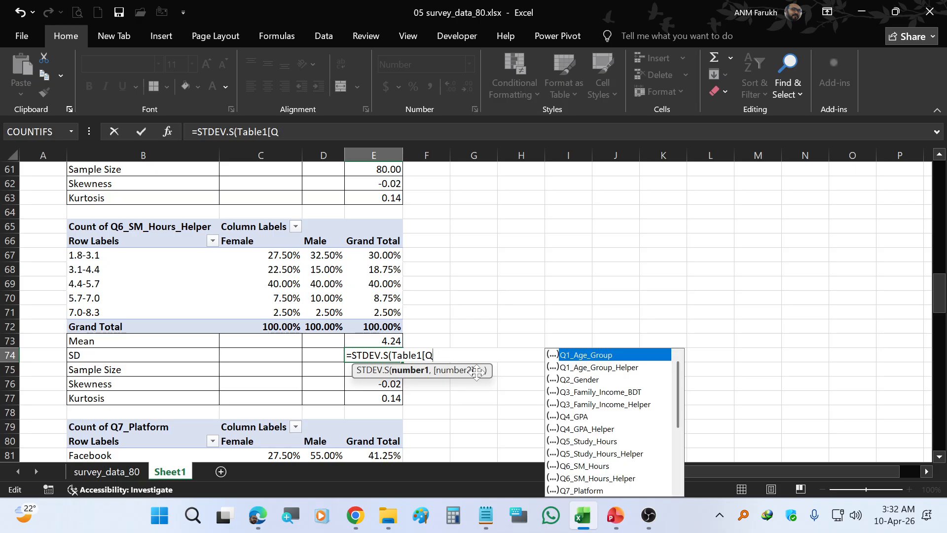
pyautogui.write('6')
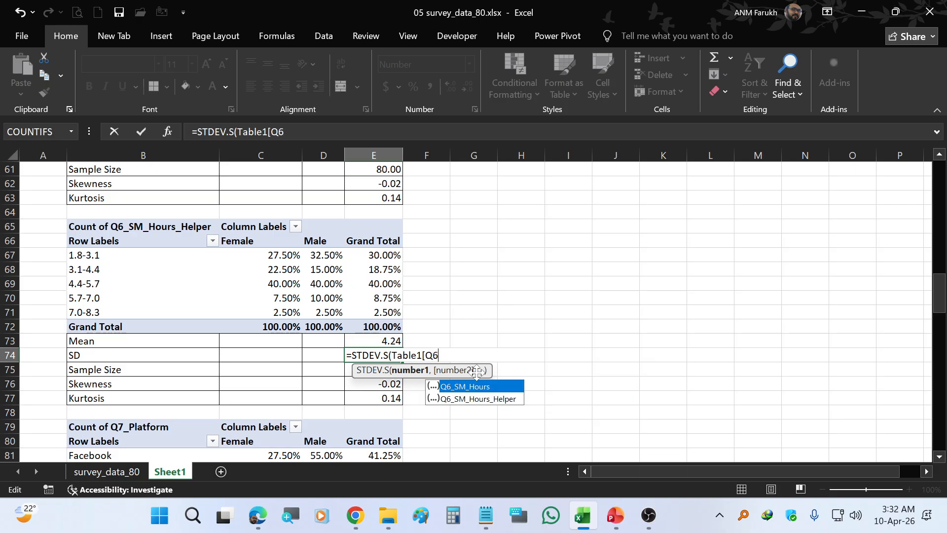
pyautogui.doubleClick(477, 386)
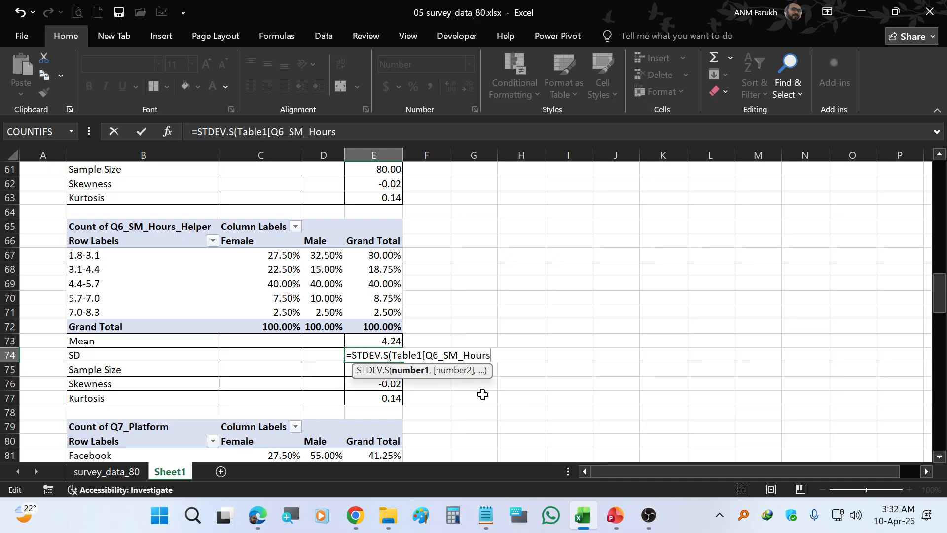
pyautogui.write(')')
pyautogui.press('Return')
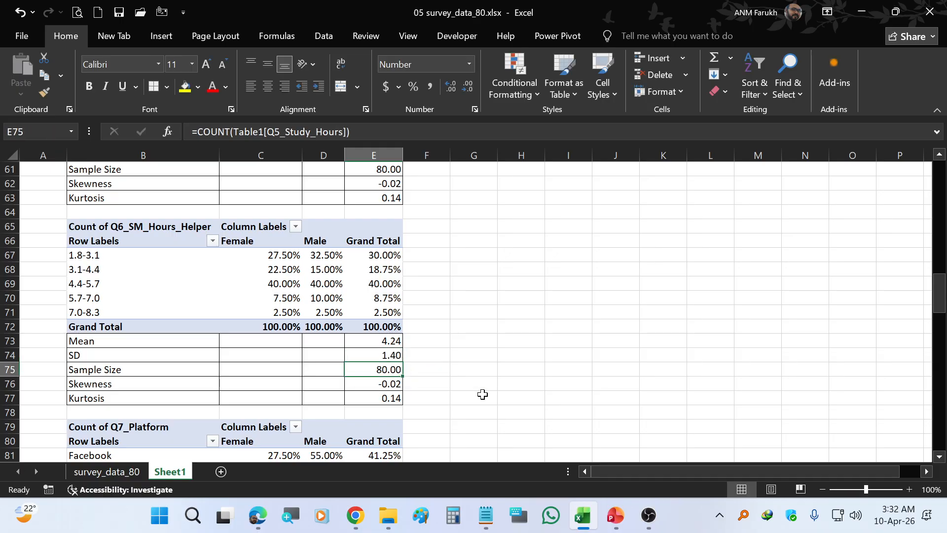
# Change the Sample Size formula in E75 to COUNT of the Q6_SM_Hours column of Table1
pyautogui.press('F2')
pyautogui.press('BackSpace')
pyautogui.press('BackSpace')
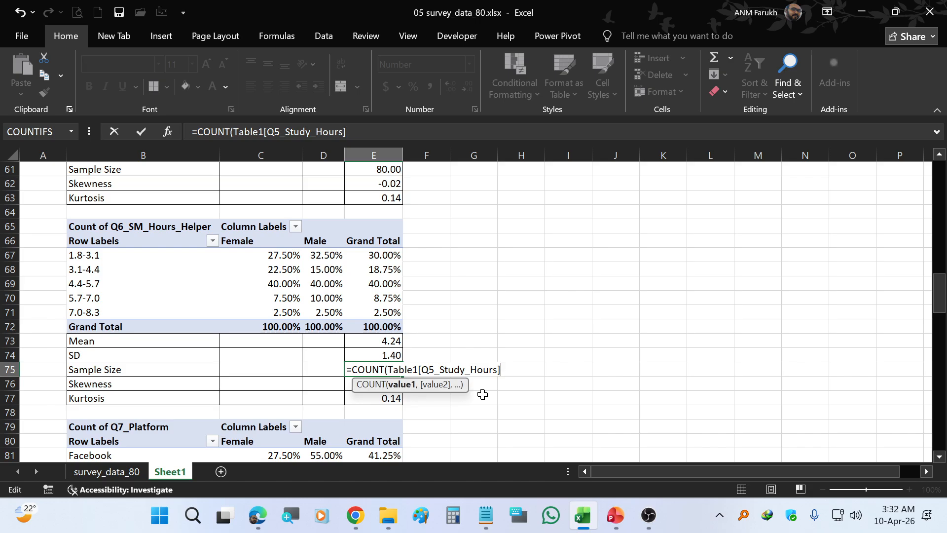
pyautogui.press('BackSpace')
pyautogui.press('BackSpace')
pyautogui.press('BackSpace')
pyautogui.press('BackSpace')
pyautogui.press('BackSpace')
pyautogui.press('BackSpace')
pyautogui.press('BackSpace')
pyautogui.press('BackSpace')
pyautogui.press('BackSpace')
pyautogui.press('BackSpace')
pyautogui.press('BackSpace')
pyautogui.press('BackSpace')
pyautogui.press('BackSpace')
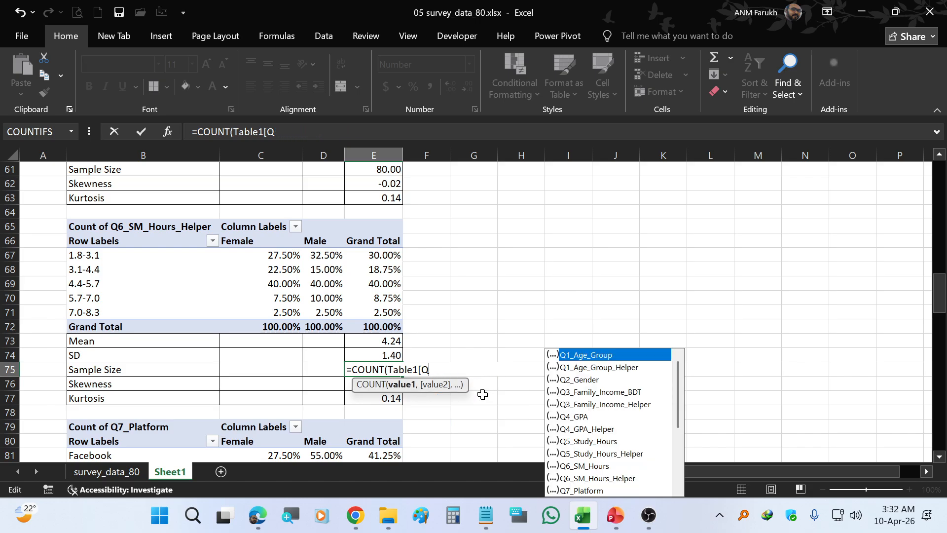
pyautogui.write('6')
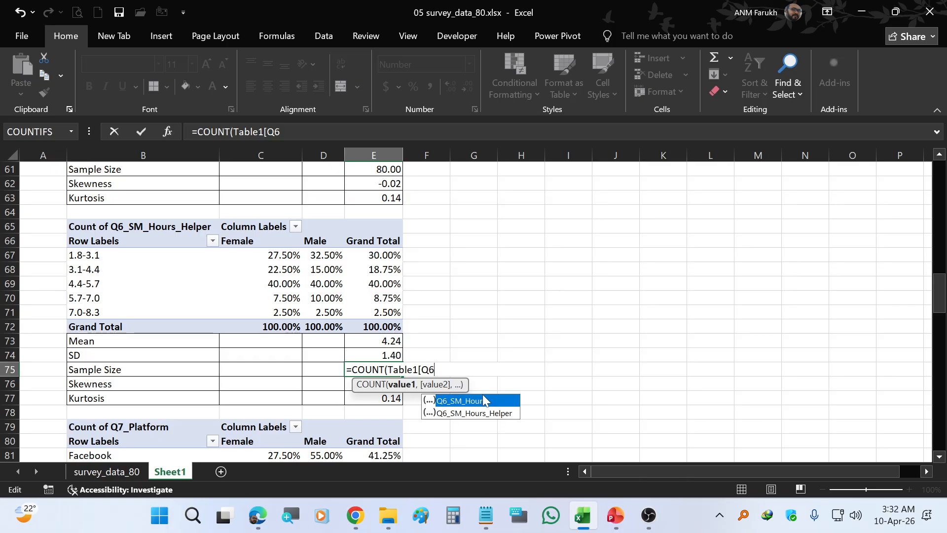
pyautogui.doubleClick(483, 400)
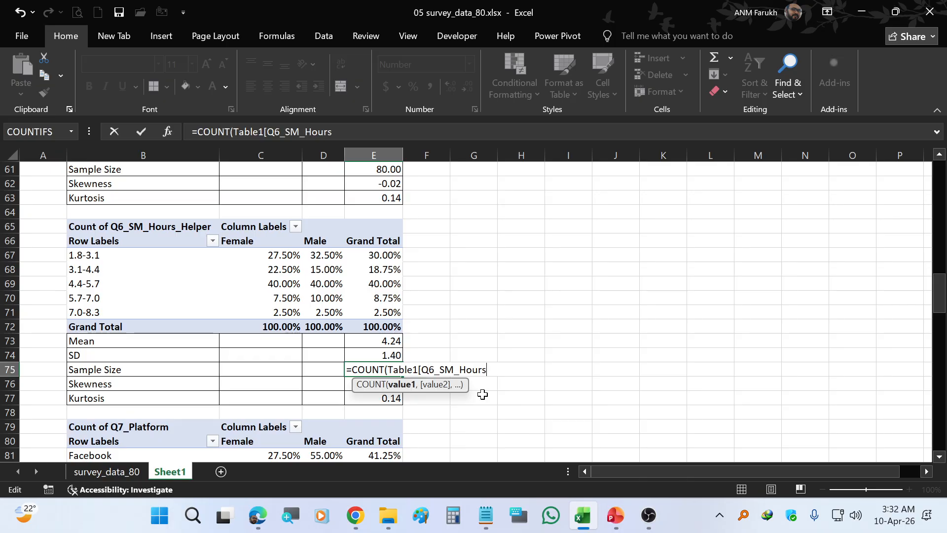
pyautogui.press('Return')
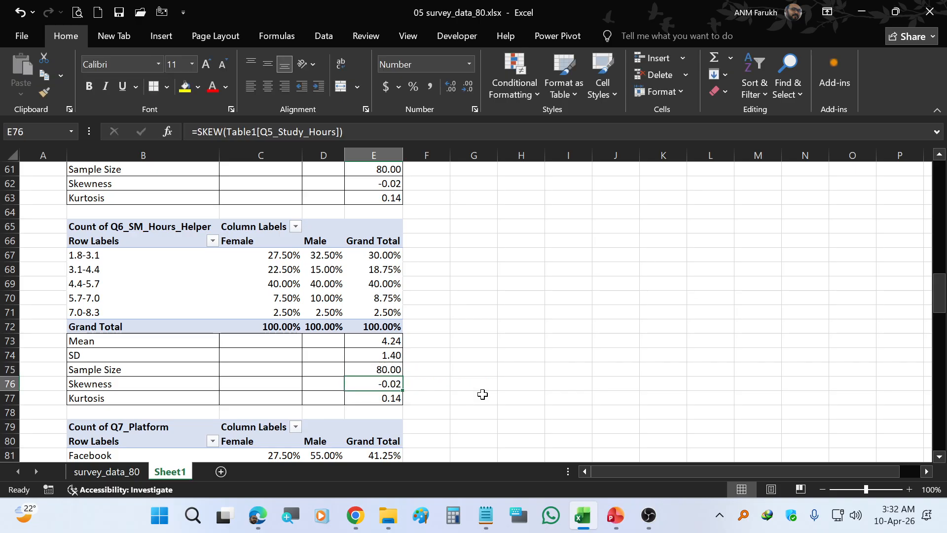
# Change the Skewness formula in E76 to SKEW of the Q6_SM_Hours column of Table1
pyautogui.press('F2')
pyautogui.press('BackSpace')
pyautogui.press('BackSpace')
pyautogui.press('BackSpace')
pyautogui.press('BackSpace')
pyautogui.press('BackSpace')
pyautogui.press('BackSpace')
pyautogui.press('BackSpace')
pyautogui.press('BackSpace')
pyautogui.press('BackSpace')
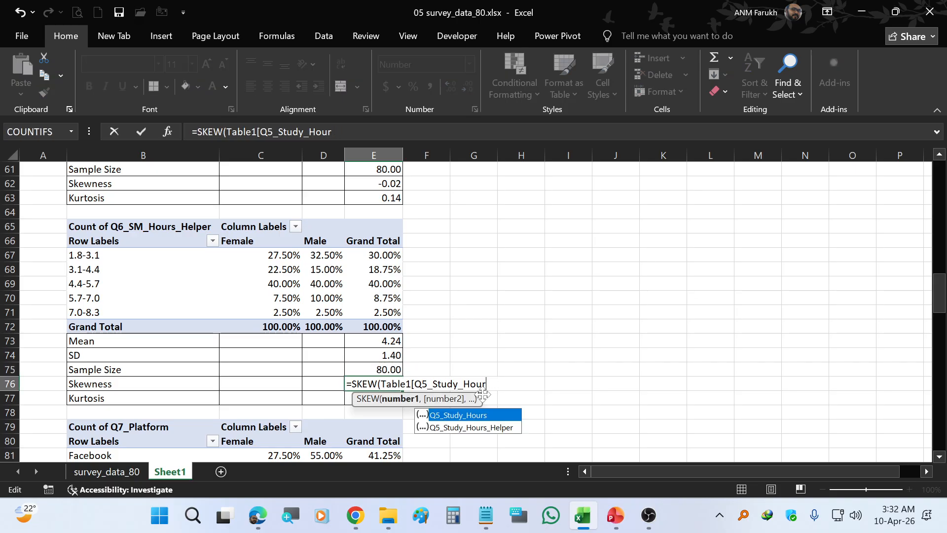
pyautogui.press('BackSpace')
pyautogui.press('BackSpace')
pyautogui.press('BackSpace')
pyautogui.press('BackSpace')
pyautogui.press('BackSpace')
pyautogui.press('BackSpace')
pyautogui.press('BackSpace')
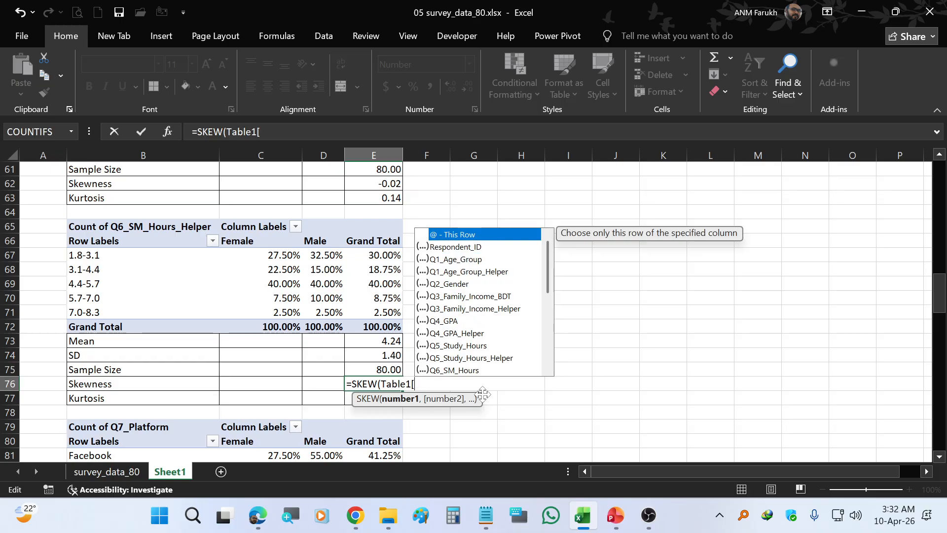
pyautogui.write('Q6')
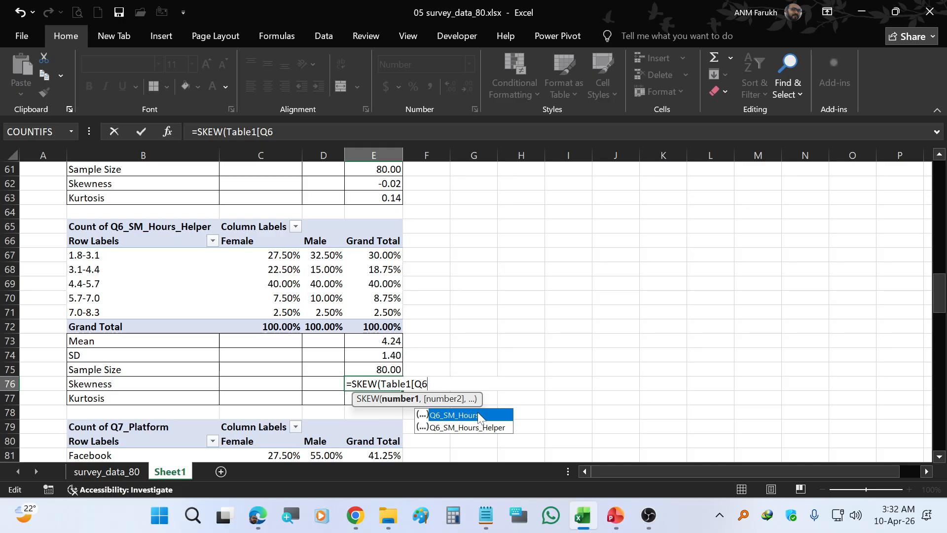
pyautogui.doubleClick(478, 414)
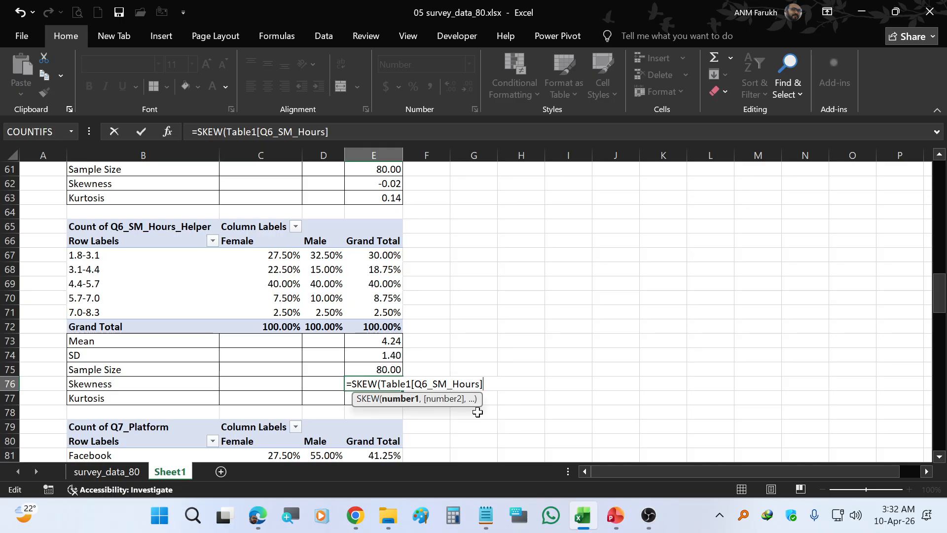
pyautogui.write(')')
pyautogui.press('Return')
# Change the Kurtosis formula in E77 to KURT of the Q6_SM_Hours column of Table1
pyautogui.press('F2')
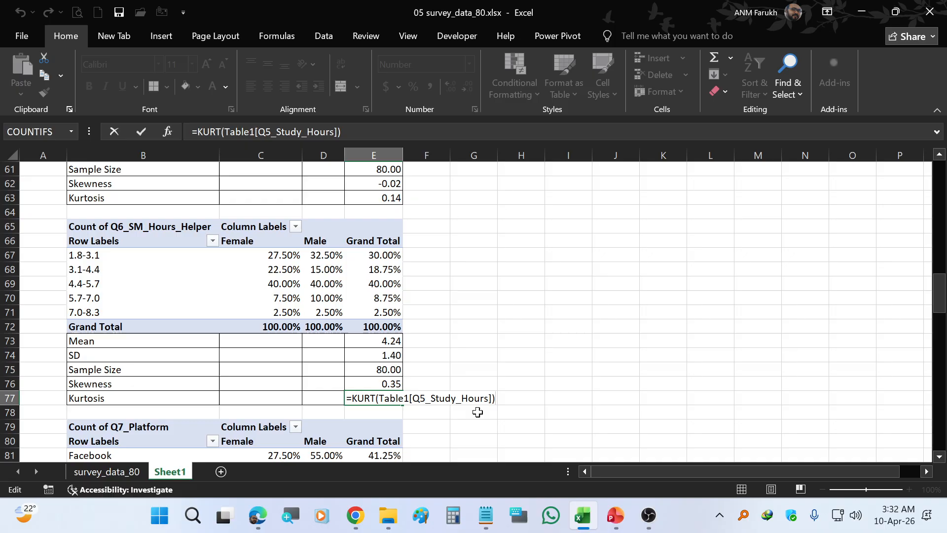
pyautogui.press('BackSpace')
pyautogui.press('BackSpace')
pyautogui.press('BackSpace')
pyautogui.press('BackSpace')
pyautogui.press('BackSpace')
pyautogui.press('BackSpace')
pyautogui.press('BackSpace')
pyautogui.press('BackSpace')
pyautogui.press('BackSpace')
pyautogui.press('BackSpace')
pyautogui.press('BackSpace')
pyautogui.press('BackSpace')
pyautogui.press('BackSpace')
pyautogui.press('BackSpace')
pyautogui.press('BackSpace')
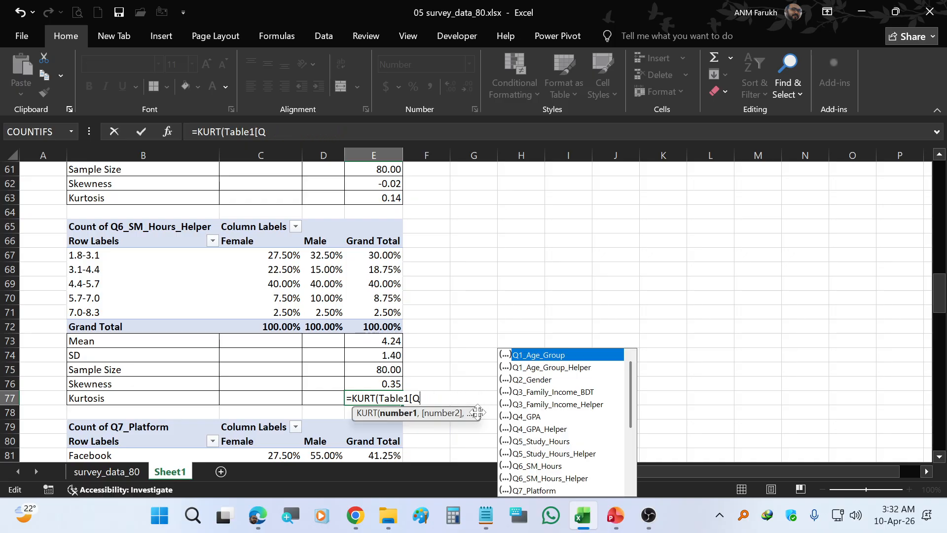
pyautogui.write('6')
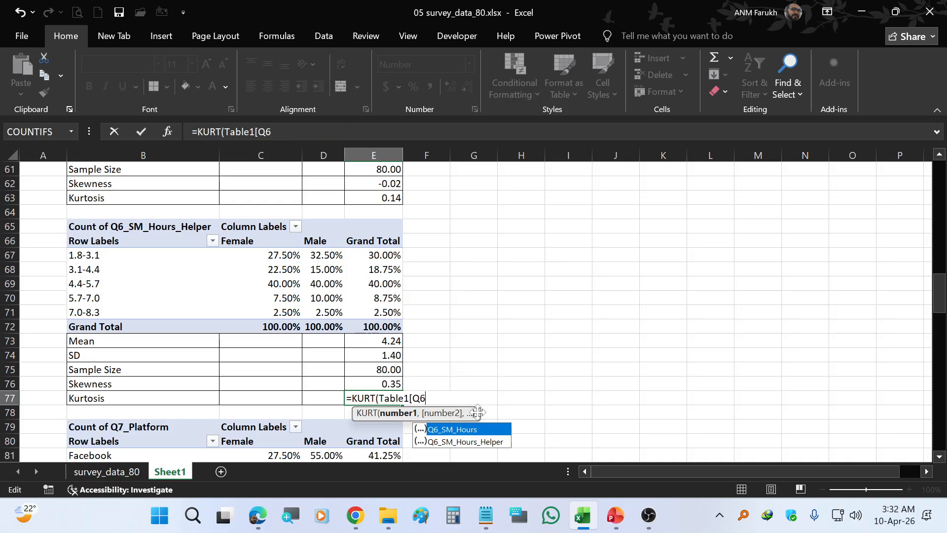
pyautogui.doubleClick(478, 430)
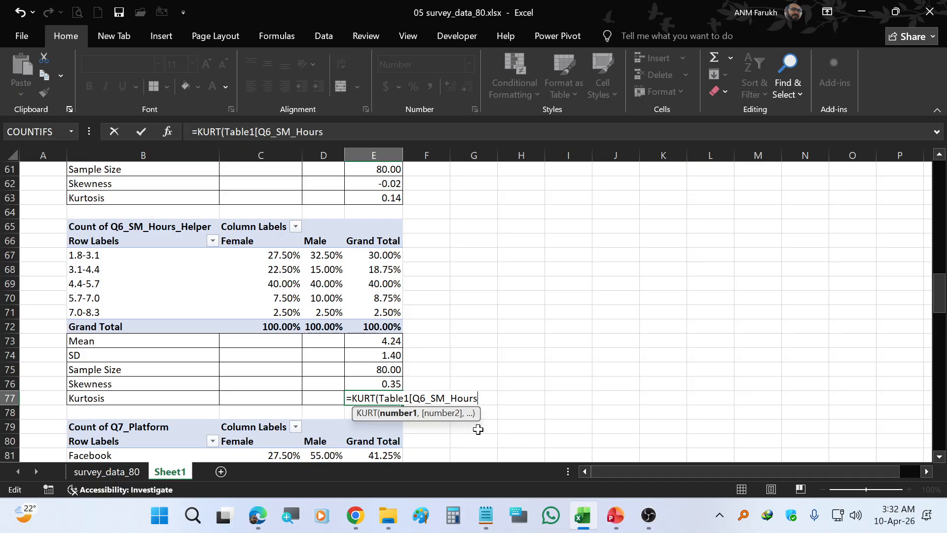
pyautogui.press('Return')
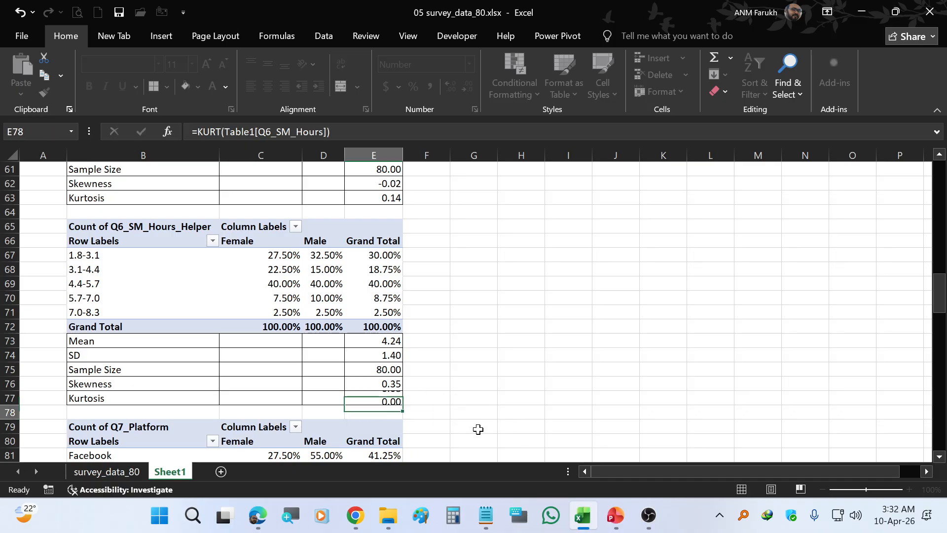
# Delete the surplus blank rows 89 to 92 between the Q7_Platform and Q8_SM_While_Studying pivot tables
pyautogui.scroll(-2, 504, 311)
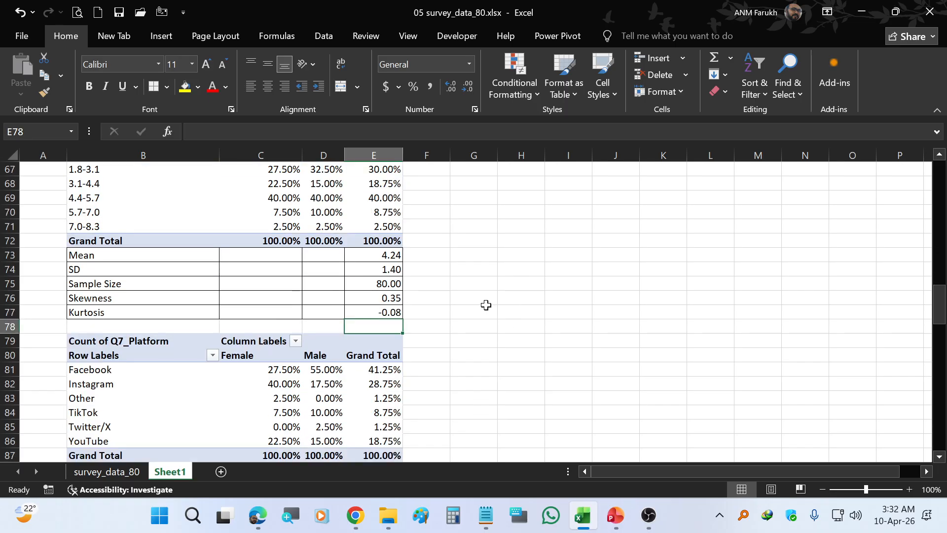
pyautogui.scroll(-1, 504, 271)
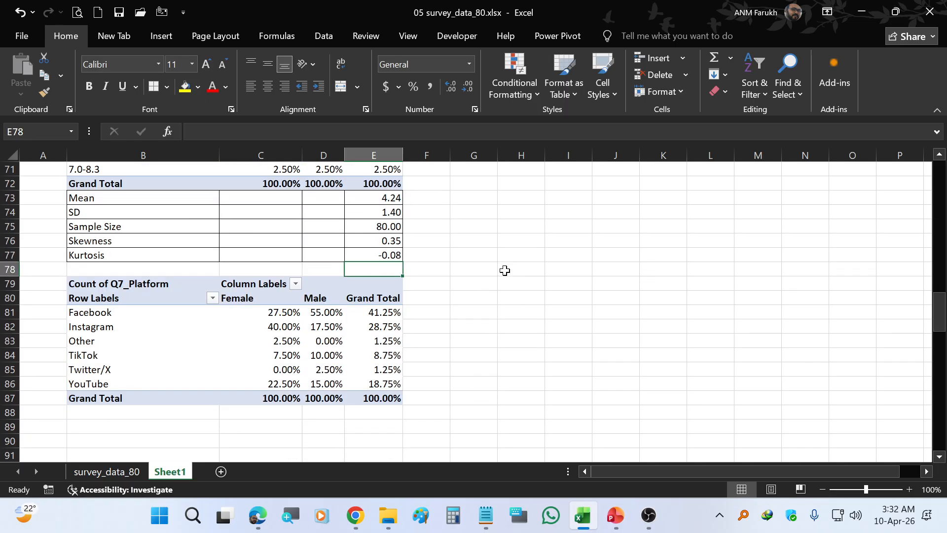
pyautogui.scroll(-1, 513, 301)
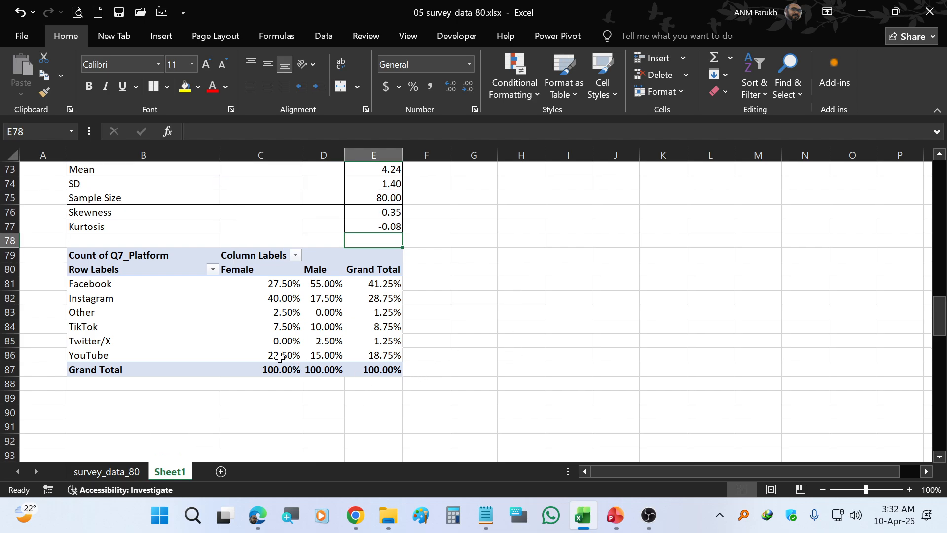
pyautogui.scroll(-1, 154, 345)
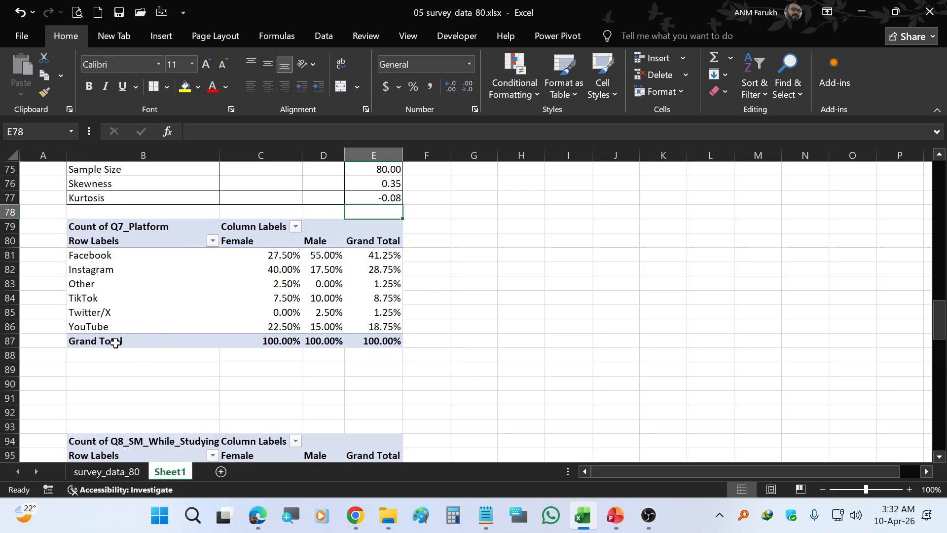
pyautogui.click(10, 370)
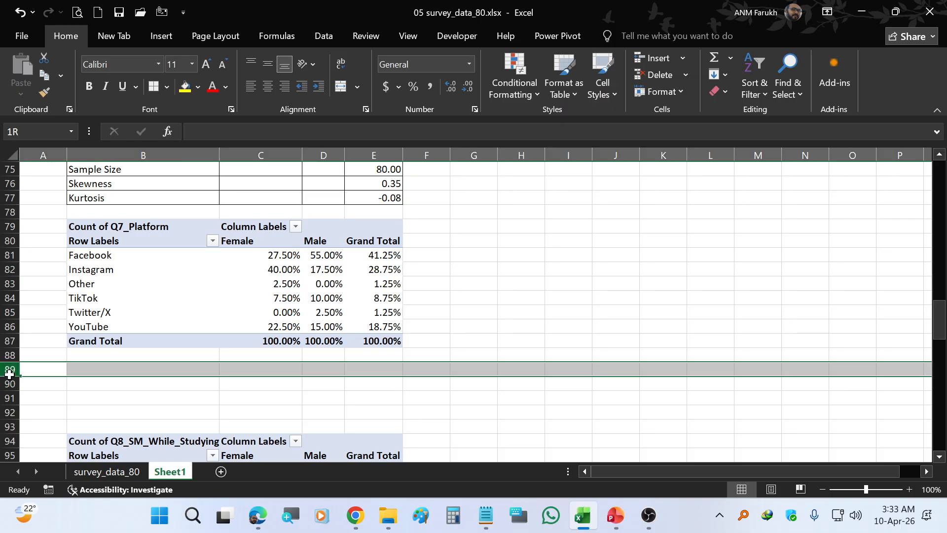
pyautogui.moveTo(9, 370); pyautogui.dragTo(10, 415)
pyautogui.rightClick(10, 402)
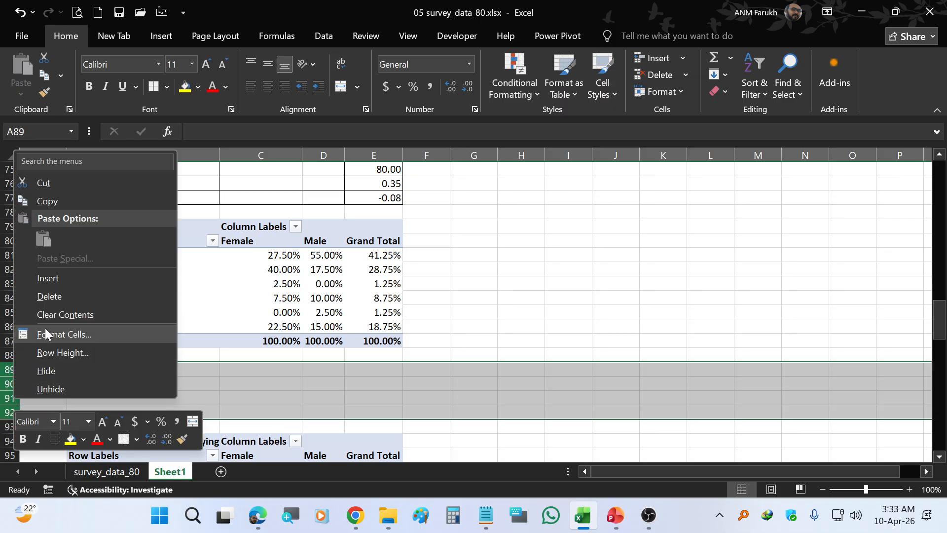
pyautogui.click(61, 297)
pyautogui.click(189, 356)
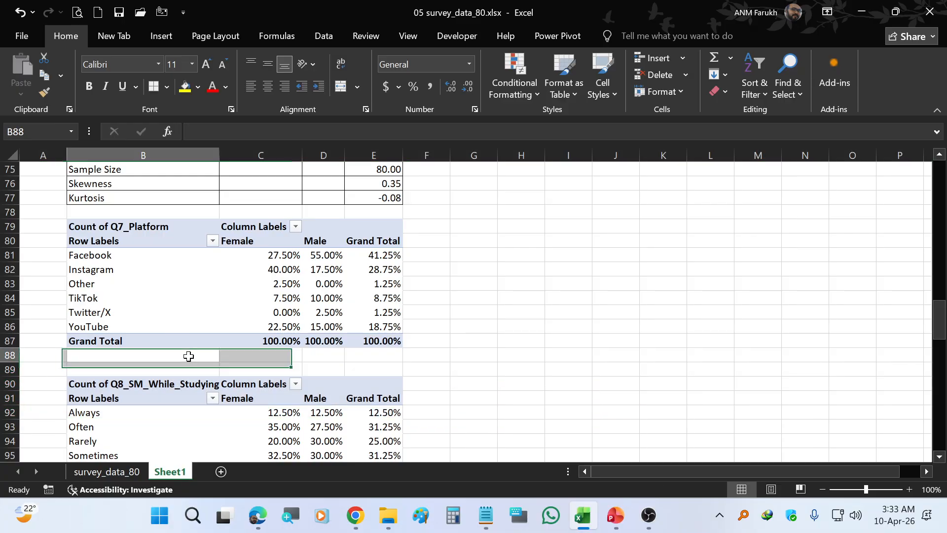
pyautogui.click(189, 356)
# Copy the social media hours statistics block B73:E77 and paste it at B97, directly below the Q8_SM_While_Studying pivot table
pyautogui.scroll(-2, 189, 356)
pyautogui.scroll(-1, 189, 356)
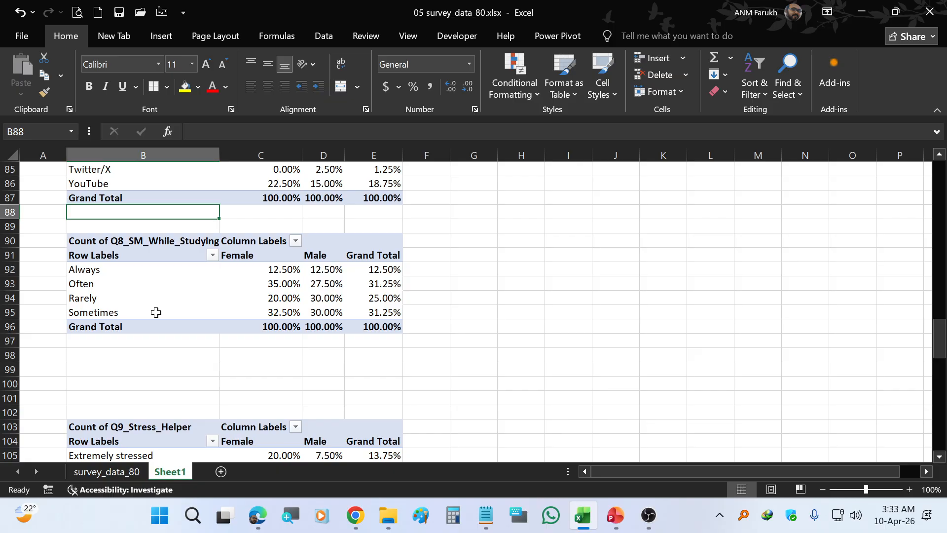
pyautogui.click(151, 367)
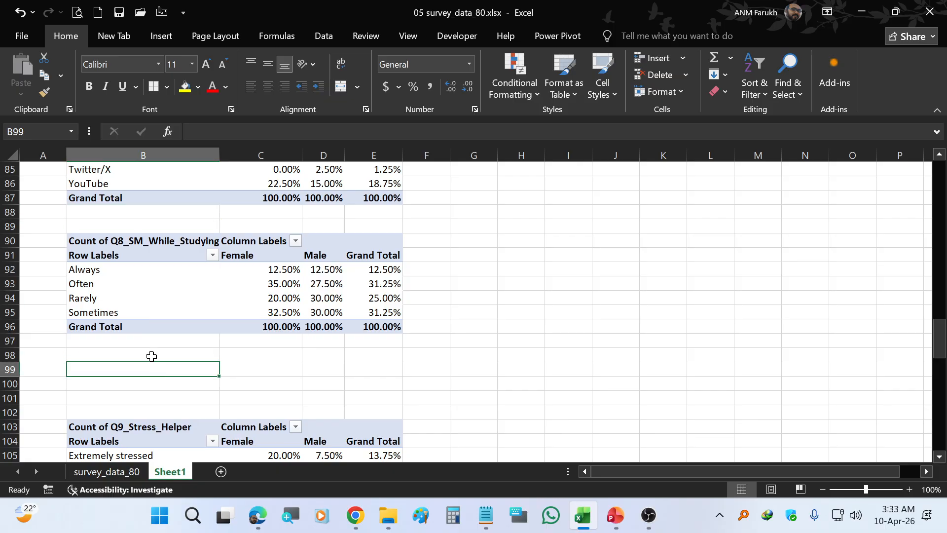
pyautogui.scroll(3, 154, 289)
pyautogui.scroll(1, 144, 276)
pyautogui.moveTo(161, 198); pyautogui.dragTo(378, 256)
pyautogui.hotkey('ctrl', 'c')
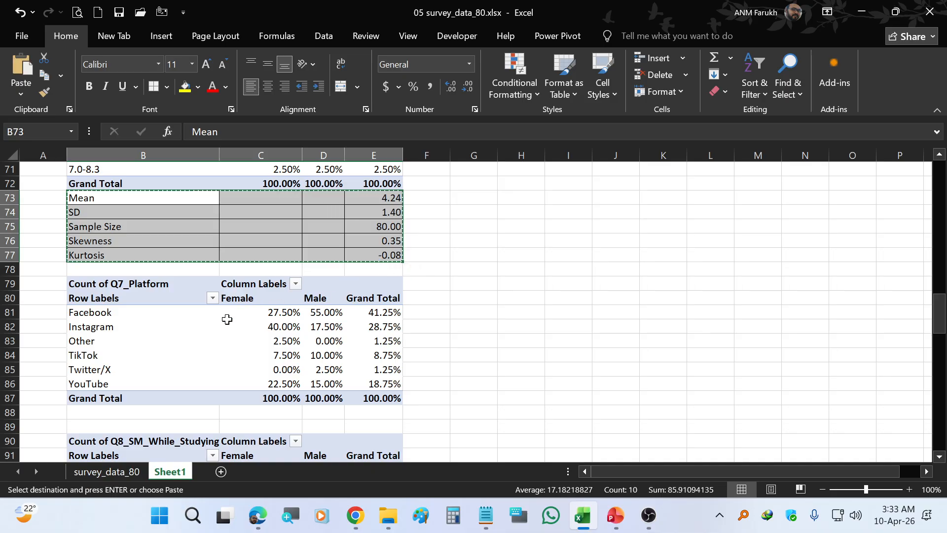
pyautogui.scroll(-5, 233, 314)
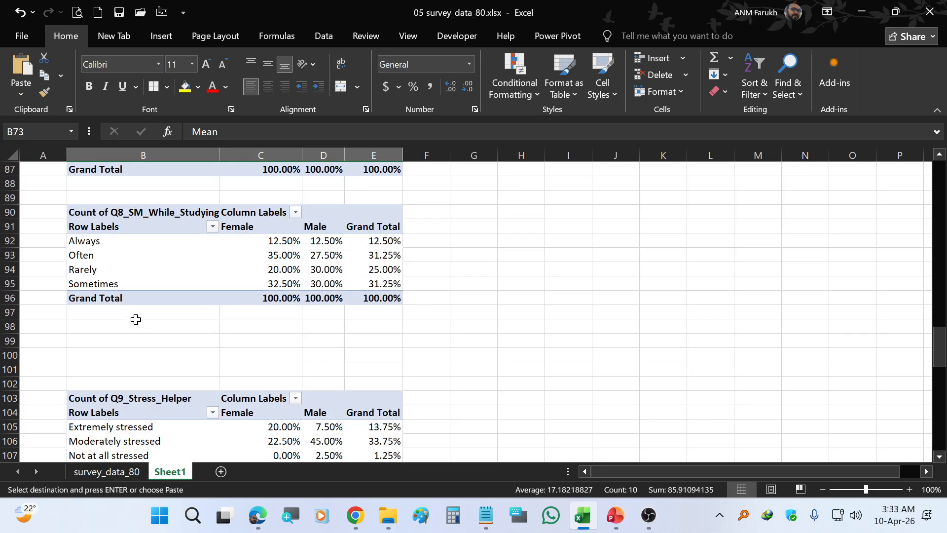
pyautogui.click(124, 311)
pyautogui.hotkey('ctrl', 'v')
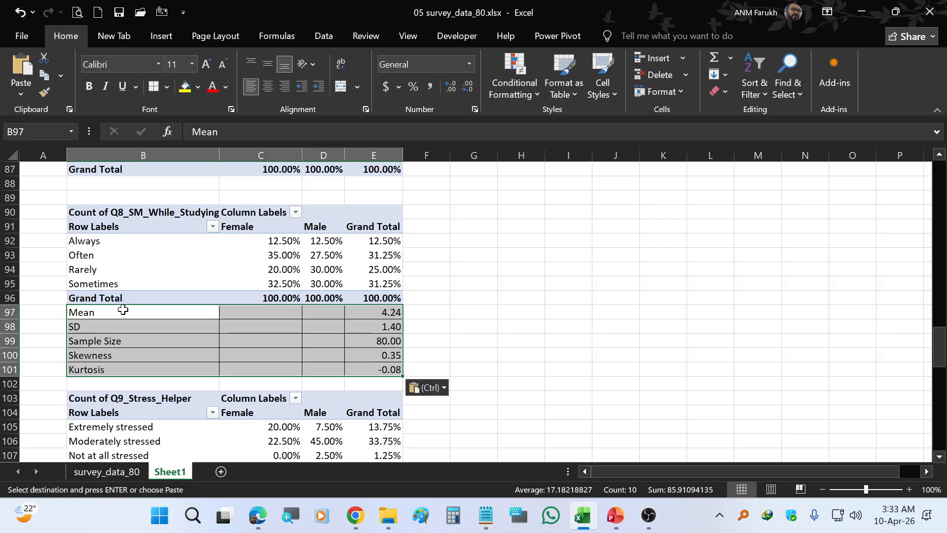
# Change the Mean formula in E97 to AVERAGE of the Q8_SM_While_Helper column of Table1
pyautogui.click(397, 316)
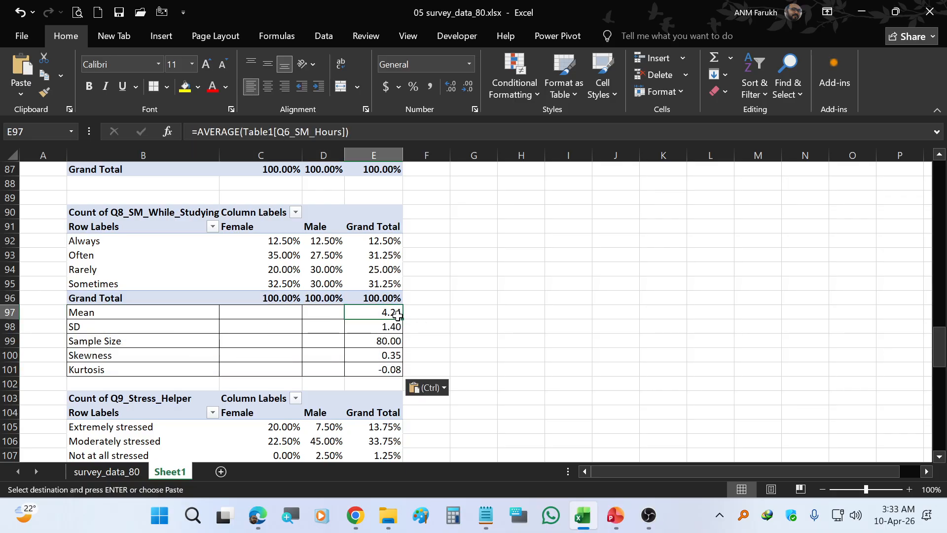
pyautogui.doubleClick(389, 312)
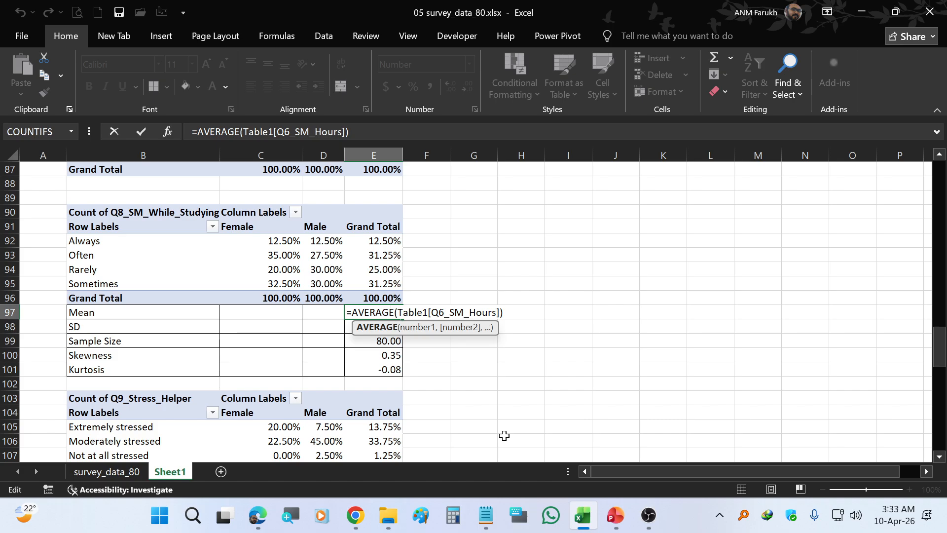
pyautogui.press('Tab')
pyautogui.press('Left')
pyautogui.press('F2')
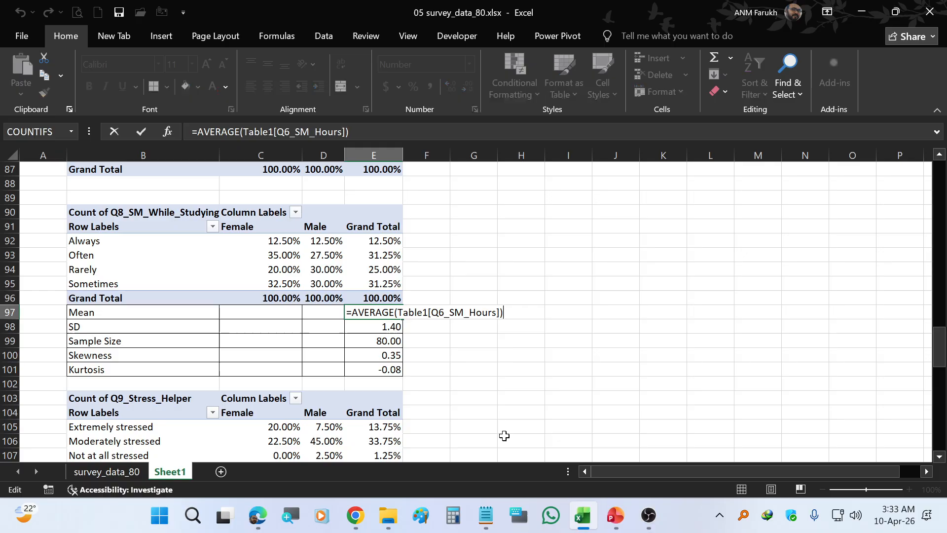
pyautogui.press('BackSpace')
pyautogui.press('BackSpace')
pyautogui.press('BackSpace')
pyautogui.press('BackSpace')
pyautogui.press('BackSpace')
pyautogui.press('BackSpace')
pyautogui.press('BackSpace')
pyautogui.press('BackSpace')
pyautogui.press('BackSpace')
pyautogui.press('BackSpace')
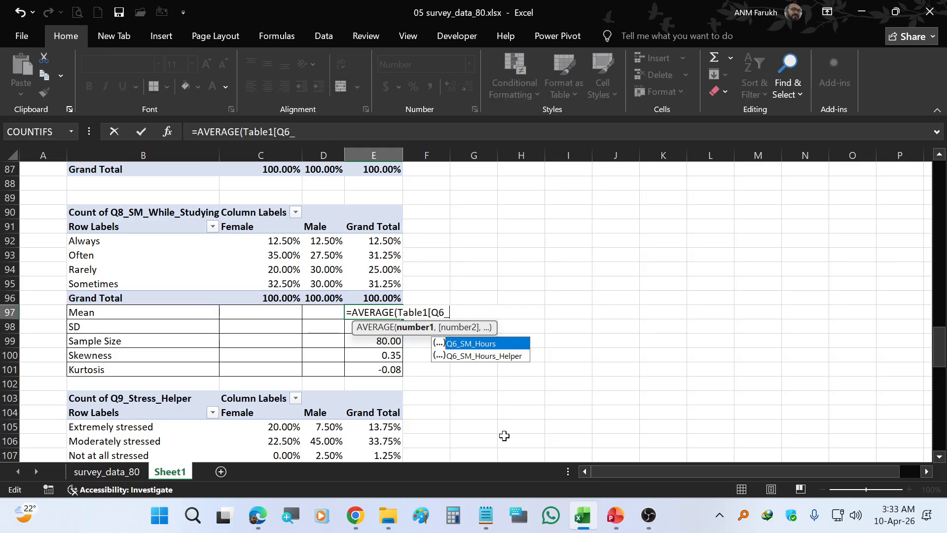
pyautogui.press('BackSpace')
pyautogui.press('BackSpace')
pyautogui.press('BackSpace')
pyautogui.press('BackSpace')
pyautogui.press('BackSpace')
pyautogui.press('BackSpace')
pyautogui.press('BackSpace')
pyautogui.press('BackSpace')
pyautogui.press('BackSpace')
pyautogui.write('Table1')
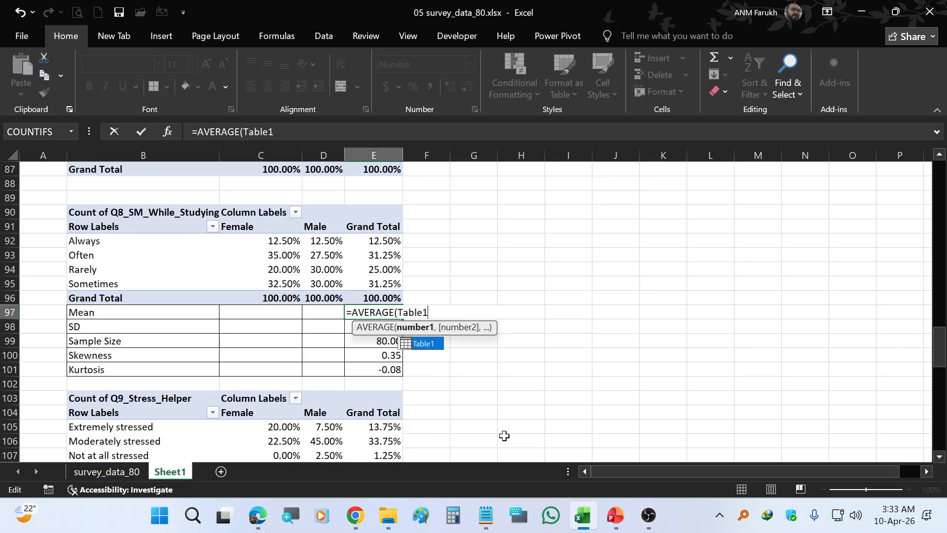
pyautogui.write('[')
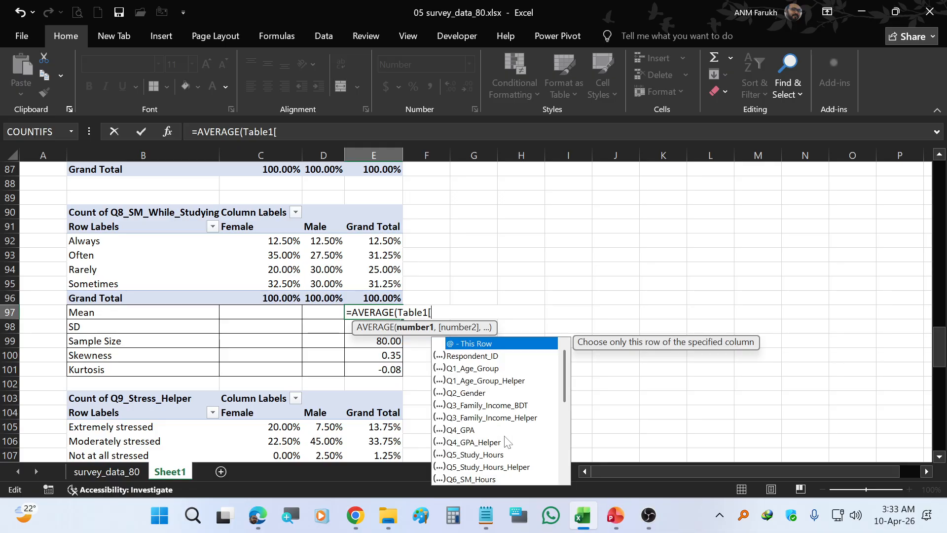
pyautogui.scroll(-3, 508, 443)
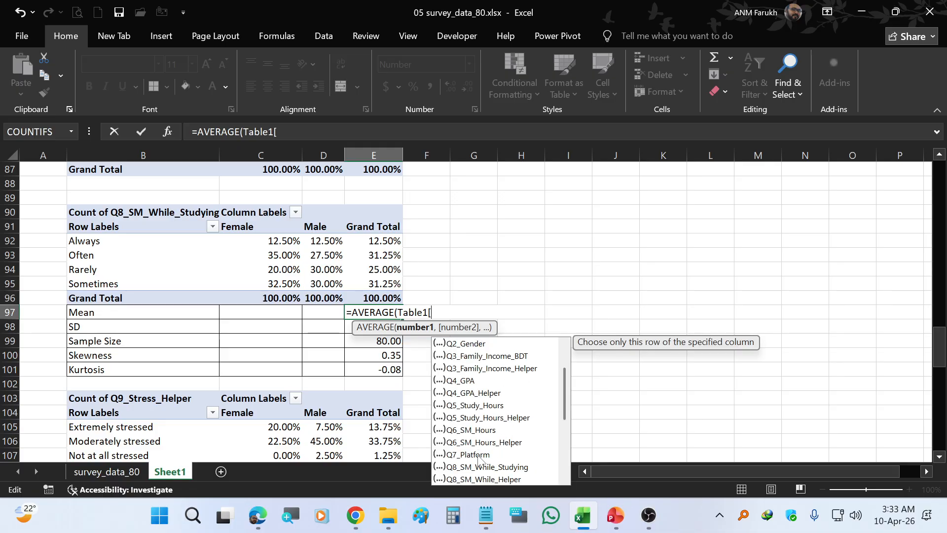
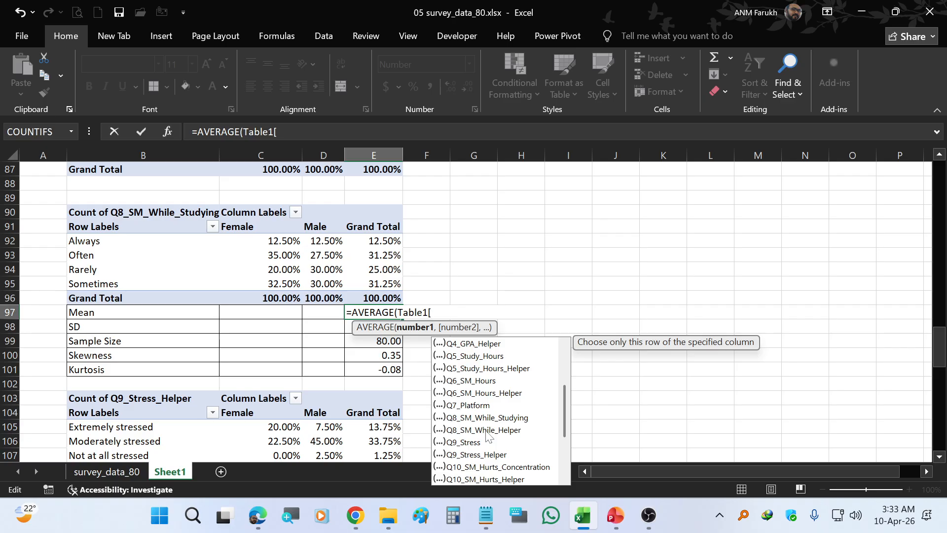
pyautogui.doubleClick(486, 432)
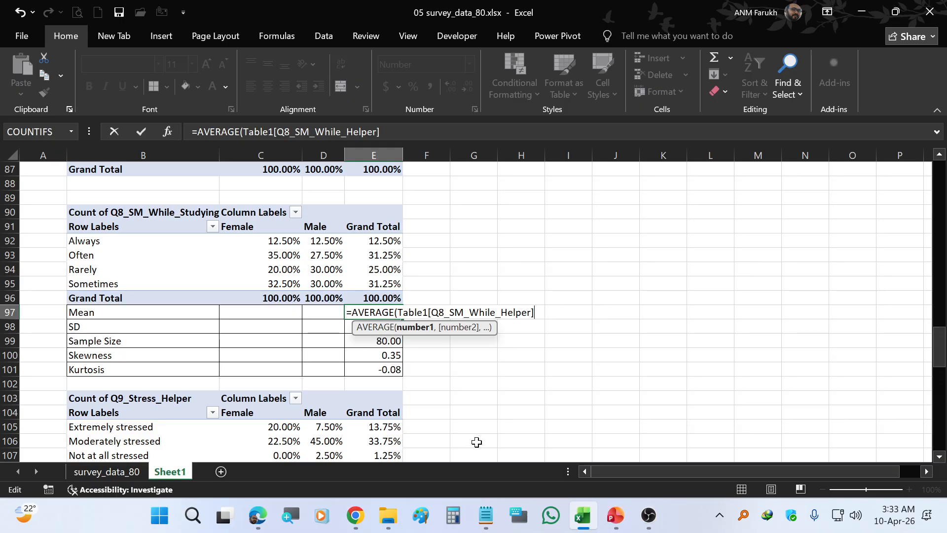
pyautogui.press('Return')
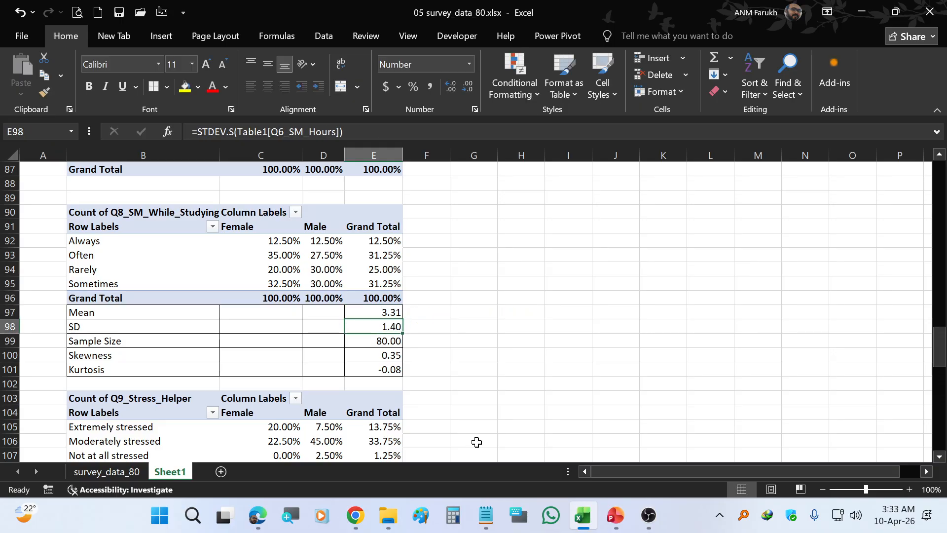
# Change the SD formula in E98 to STDEV.S of the Q8_SM_While_Helper column of Table1
pyautogui.press('F2')
pyautogui.press('BackSpace')
pyautogui.press('BackSpace')
pyautogui.press('BackSpace')
pyautogui.press('BackSpace')
pyautogui.press('BackSpace')
pyautogui.press('BackSpace')
pyautogui.press('BackSpace')
pyautogui.press('BackSpace')
pyautogui.press('BackSpace')
pyautogui.press('BackSpace')
pyautogui.press('BackSpace')
pyautogui.press('BackSpace')
pyautogui.write('8')
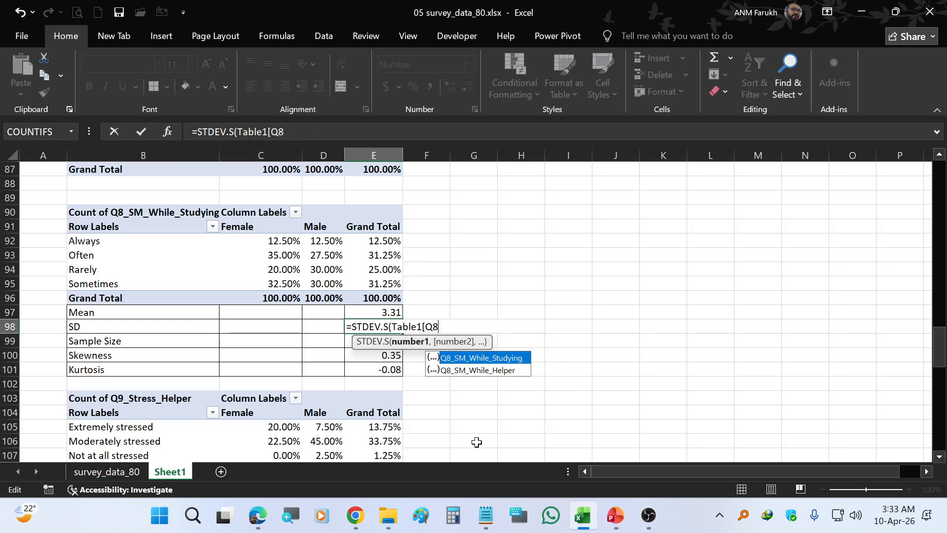
pyautogui.doubleClick(511, 373)
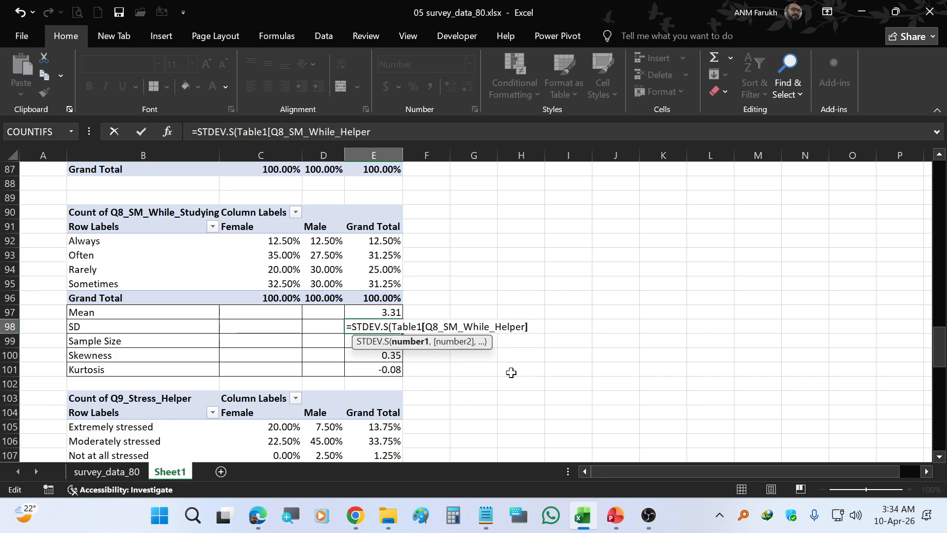
pyautogui.press('Return')
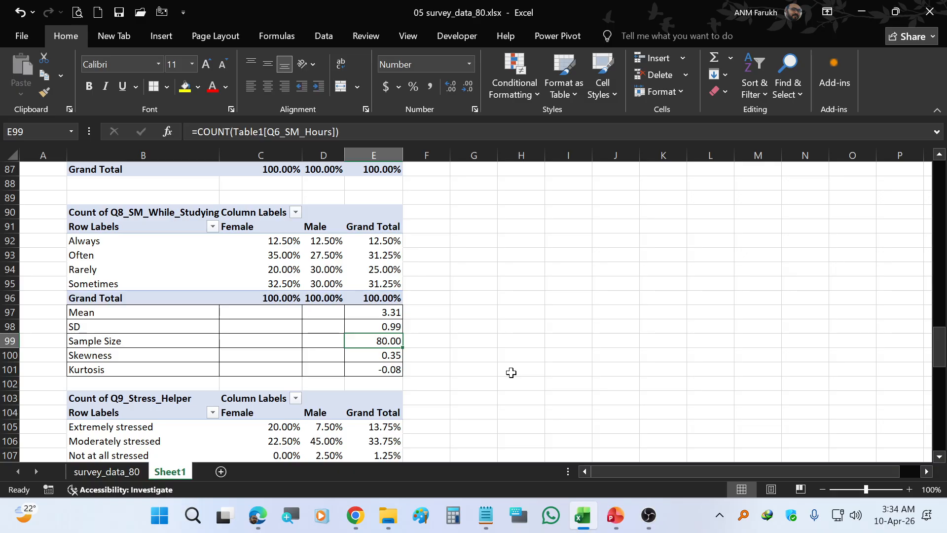
# Change the Sample Size formula in E99 to COUNT of the Q8_SM_While_Helper column of Table1
pyautogui.press('F2')
pyautogui.press('BackSpace')
pyautogui.press('BackSpace')
pyautogui.press('BackSpace')
pyautogui.press('BackSpace')
pyautogui.press('BackSpace')
pyautogui.press('BackSpace')
pyautogui.press('BackSpace')
pyautogui.press('BackSpace')
pyautogui.press('BackSpace')
pyautogui.press('BackSpace')
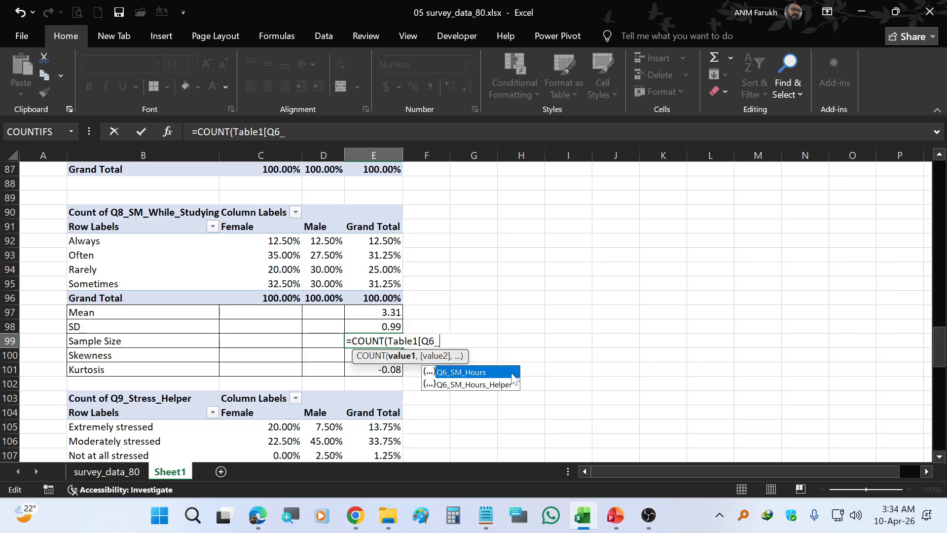
pyautogui.press('BackSpace')
pyautogui.press('BackSpace')
pyautogui.write('8')
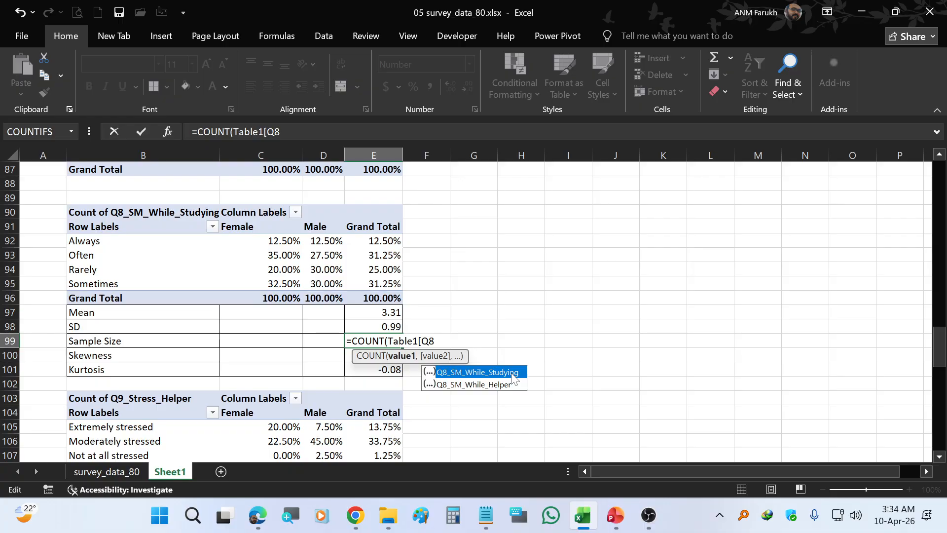
pyautogui.doubleClick(475, 384)
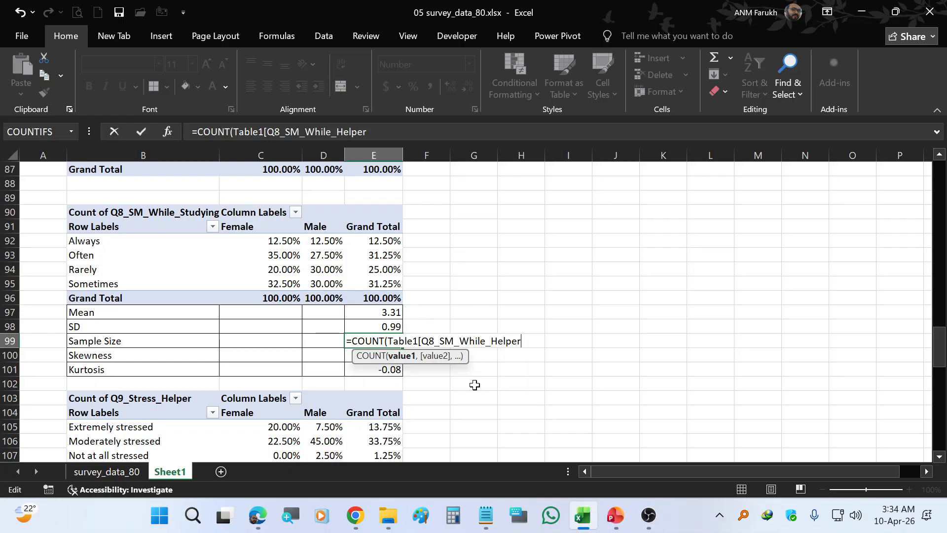
pyautogui.write('])')
pyautogui.press('Return')
# Change the Skewness formula in E100 to SKEW of the Q8_SM_While_Helper column of Table1
pyautogui.press('F2')
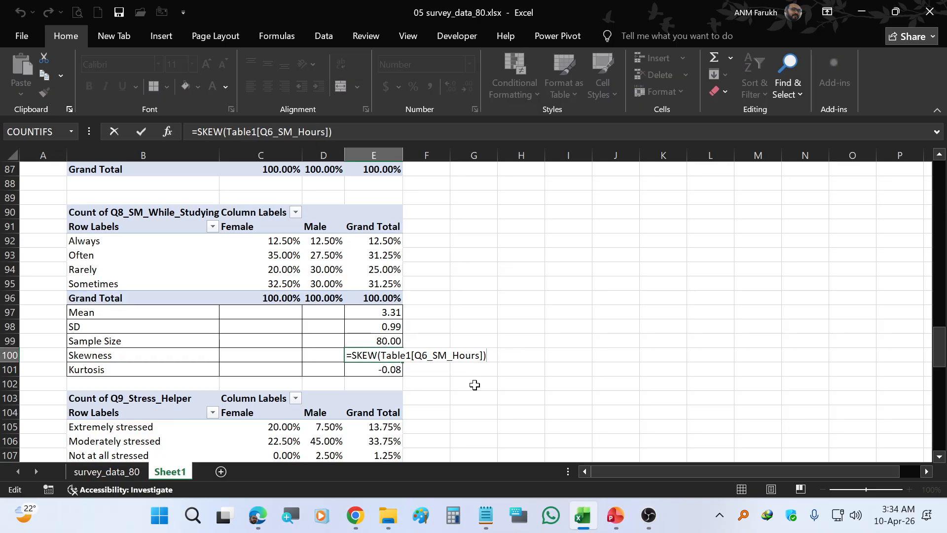
pyautogui.press('BackSpace')
pyautogui.press('BackSpace')
pyautogui.press('BackSpace')
pyautogui.press('BackSpace')
pyautogui.press('BackSpace')
pyautogui.press('BackSpace')
pyautogui.press('BackSpace')
pyautogui.press('BackSpace')
pyautogui.press('BackSpace')
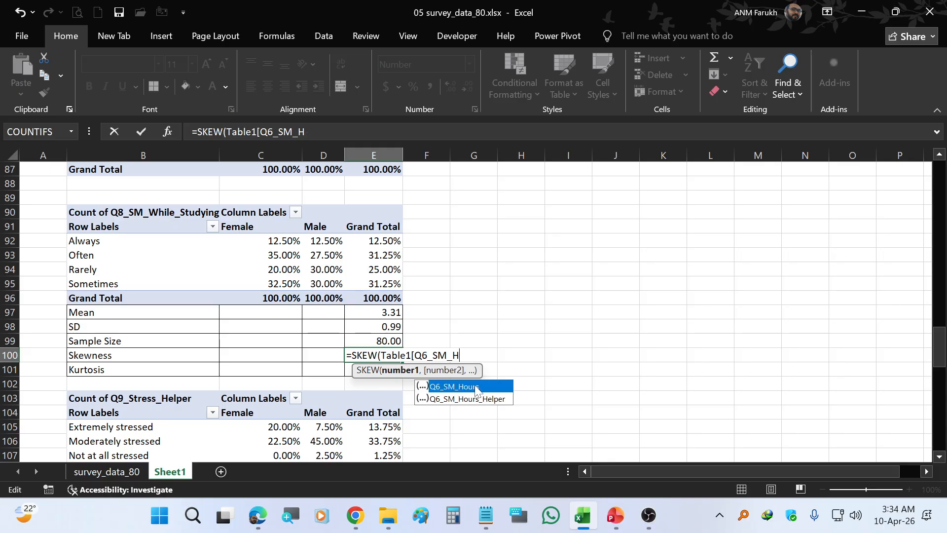
pyautogui.press('BackSpace')
pyautogui.press('BackSpace')
pyautogui.press('BackSpace')
pyautogui.write('8')
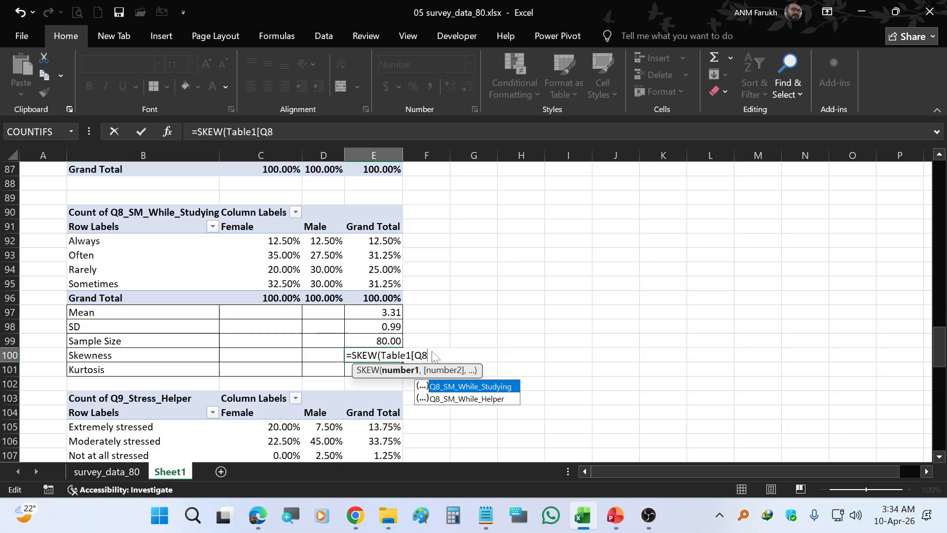
pyautogui.doubleClick(473, 399)
pyautogui.write(']')
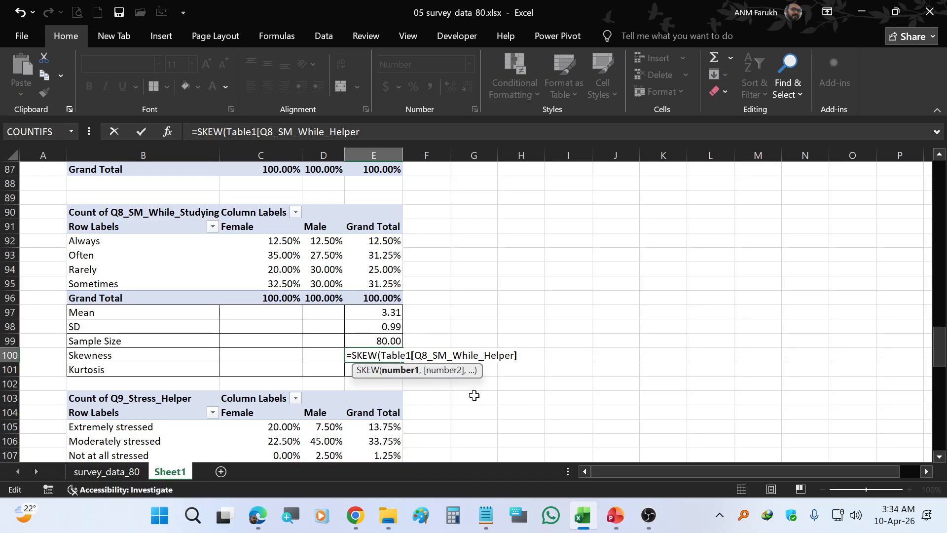
pyautogui.write(')')
pyautogui.press('Return')
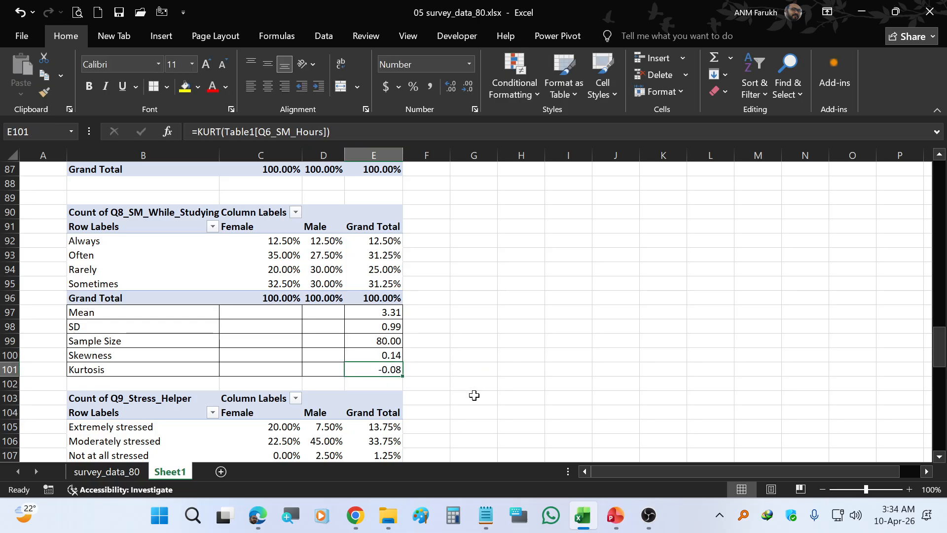
# Change the Kurtosis formula in E101 to KURT of the Q8_SM_While_Helper column of Table1
pyautogui.press('F2')
pyautogui.press('BackSpace')
pyautogui.press('BackSpace')
pyautogui.press('BackSpace')
pyautogui.press('BackSpace')
pyautogui.press('BackSpace')
pyautogui.press('BackSpace')
pyautogui.press('BackSpace')
pyautogui.press('BackSpace')
pyautogui.press('BackSpace')
pyautogui.press('BackSpace')
pyautogui.press('BackSpace')
pyautogui.press('BackSpace')
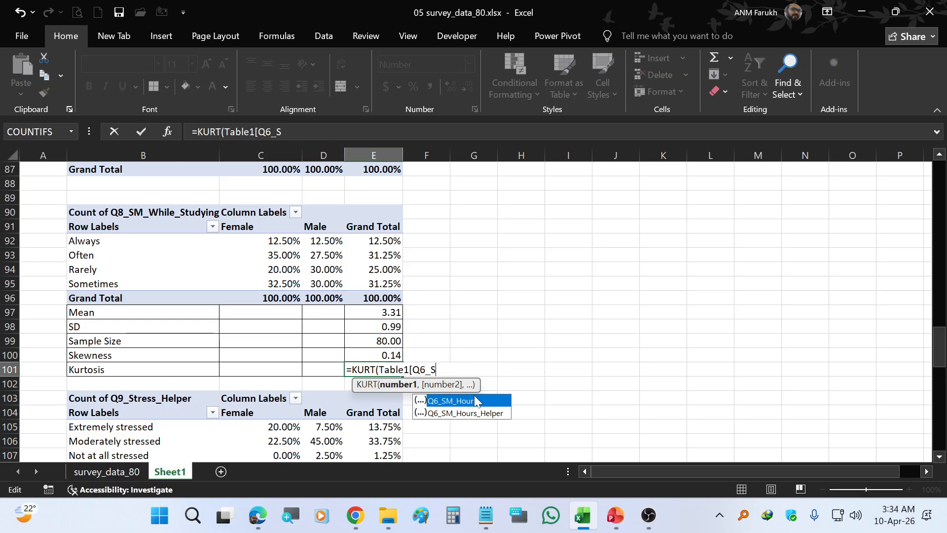
pyautogui.write('8')
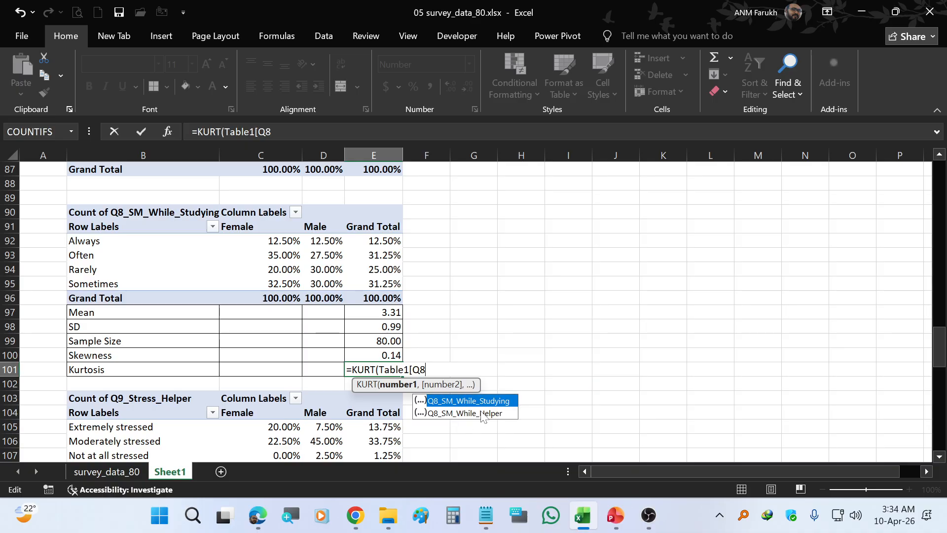
pyautogui.doubleClick(480, 413)
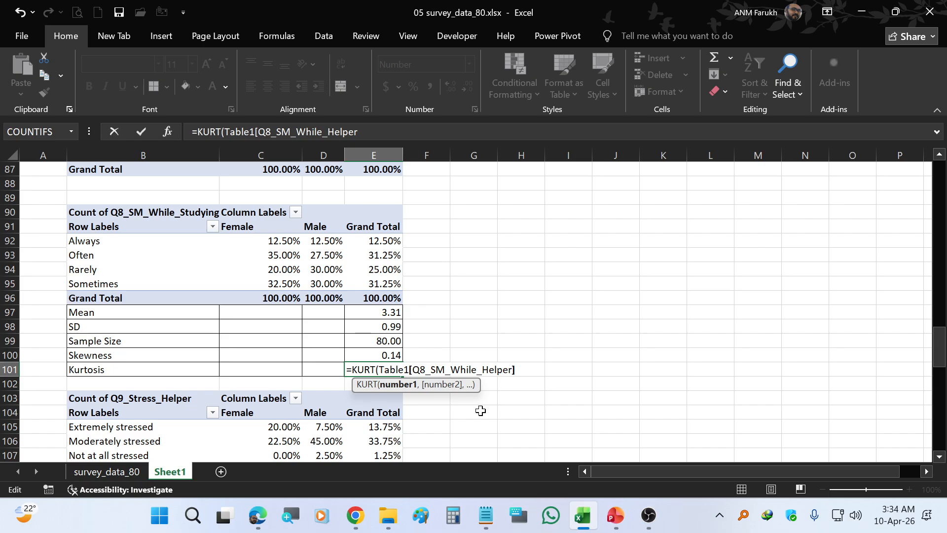
pyautogui.press('Return')
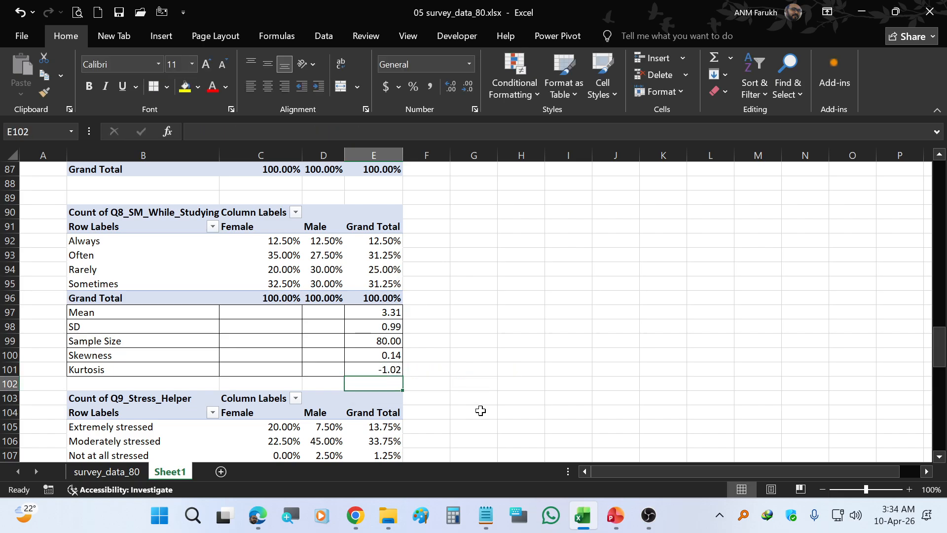
# Copy the statistics block B97:E101 and paste it at B111, directly below the Q9_Stress_Helper pivot table
pyautogui.scroll(-2, 285, 294)
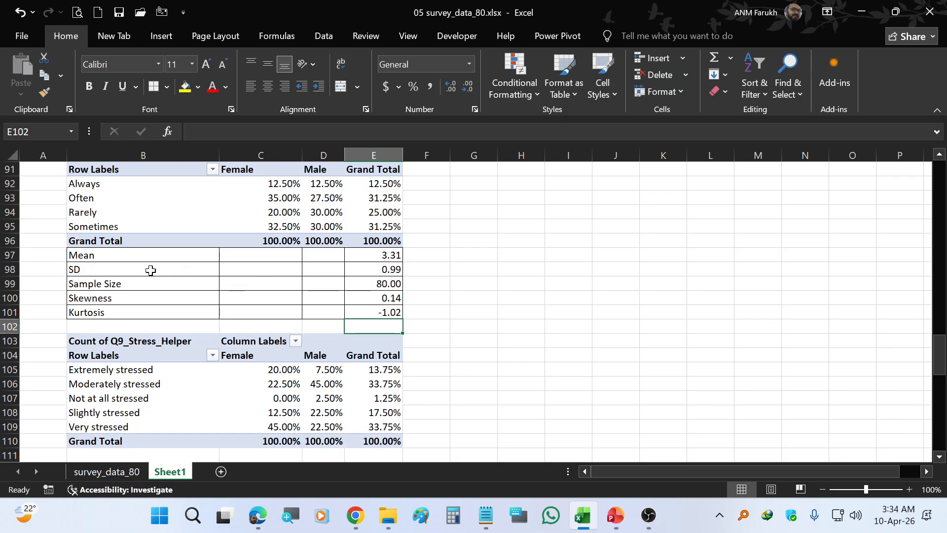
pyautogui.moveTo(146, 249); pyautogui.dragTo(396, 312)
pyautogui.hotkey('ctrl', 'c')
pyautogui.scroll(-2, 345, 360)
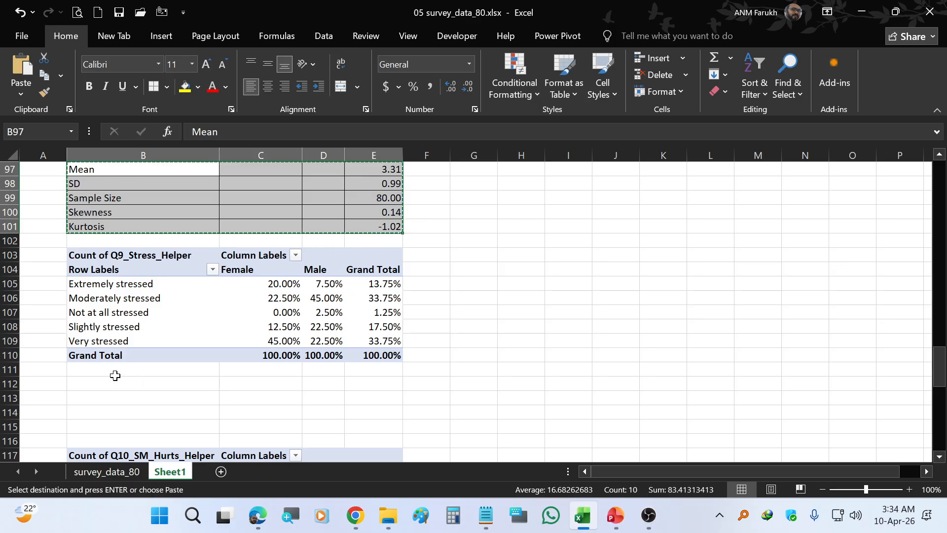
pyautogui.click(129, 368)
pyautogui.rightClick(128, 367)
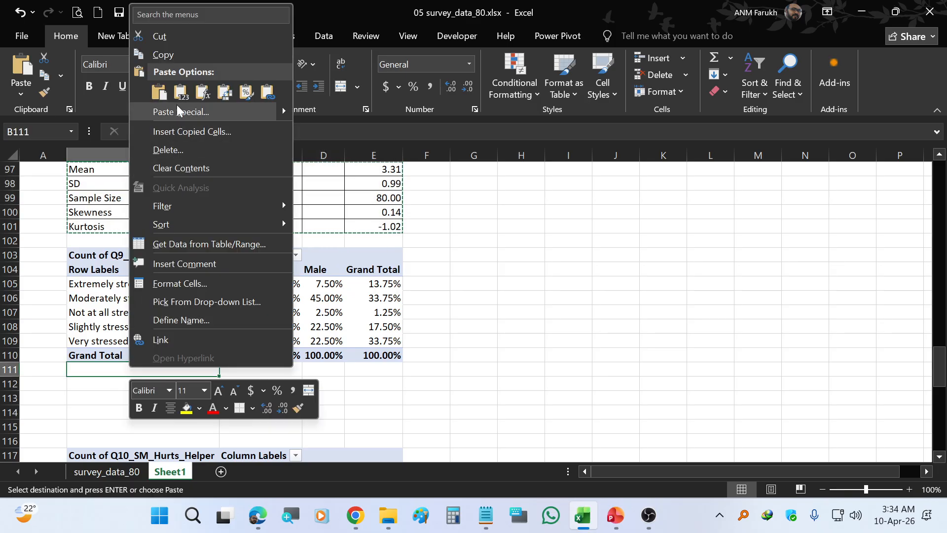
pyautogui.click(168, 93)
pyautogui.click(209, 387)
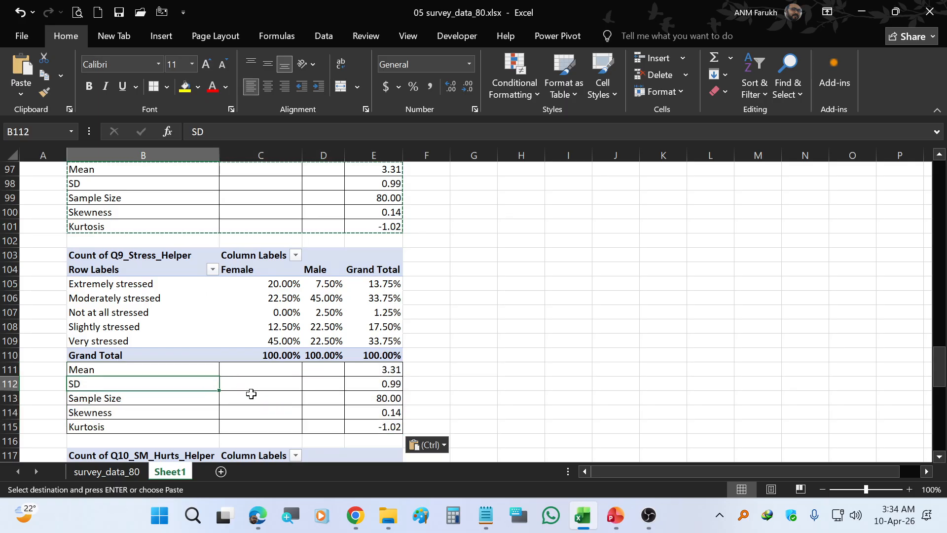
pyautogui.click(281, 300)
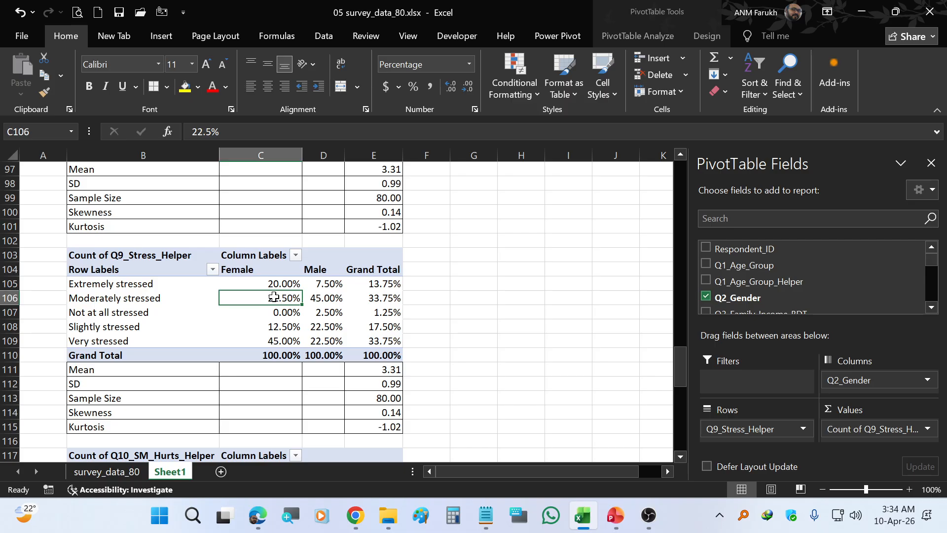
pyautogui.moveTo(274, 297)
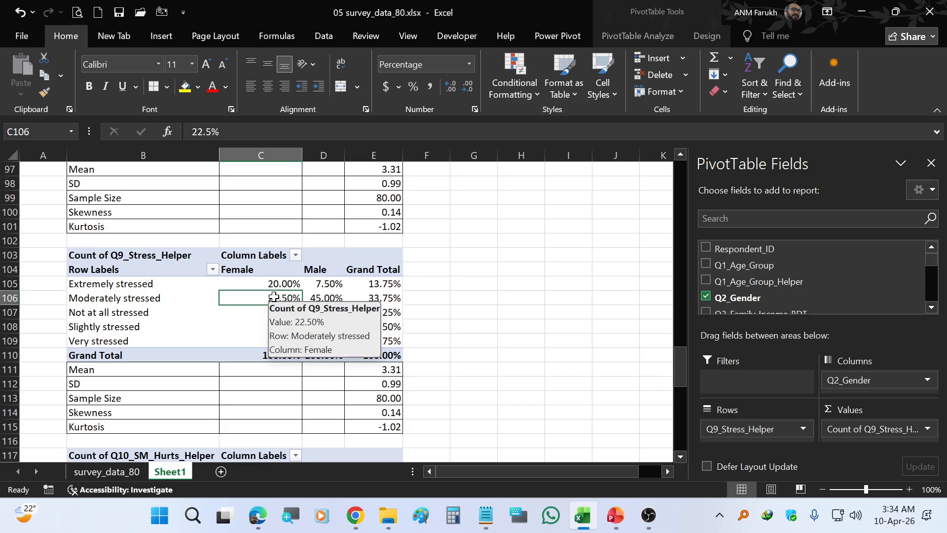
pyautogui.click(277, 383)
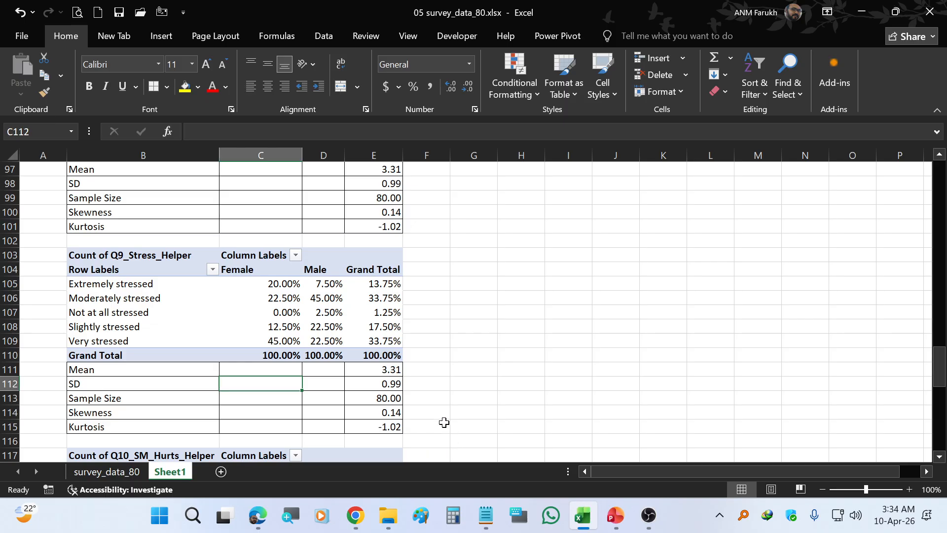
# Change the Mean formula in E111 to AVERAGE of the Q9_Stress column of Table1
pyautogui.click(378, 366)
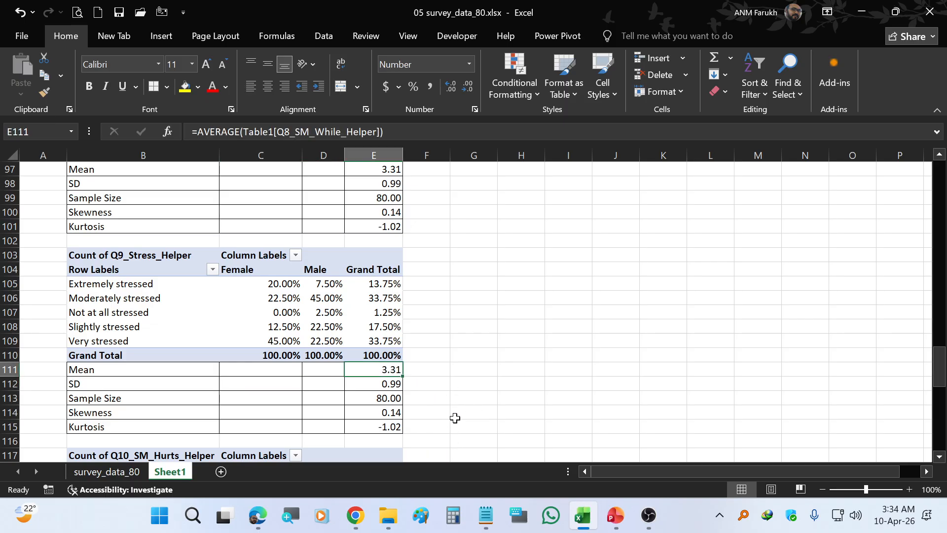
pyautogui.press('F2')
pyautogui.press('BackSpace')
pyautogui.press('BackSpace')
pyautogui.press('BackSpace')
pyautogui.press('BackSpace')
pyautogui.press('BackSpace')
pyautogui.press('BackSpace')
pyautogui.press('BackSpace')
pyautogui.press('BackSpace')
pyautogui.press('BackSpace')
pyautogui.press('BackSpace')
pyautogui.press('BackSpace')
pyautogui.press('BackSpace')
pyautogui.press('BackSpace')
pyautogui.press('BackSpace')
pyautogui.press('BackSpace')
pyautogui.press('BackSpace')
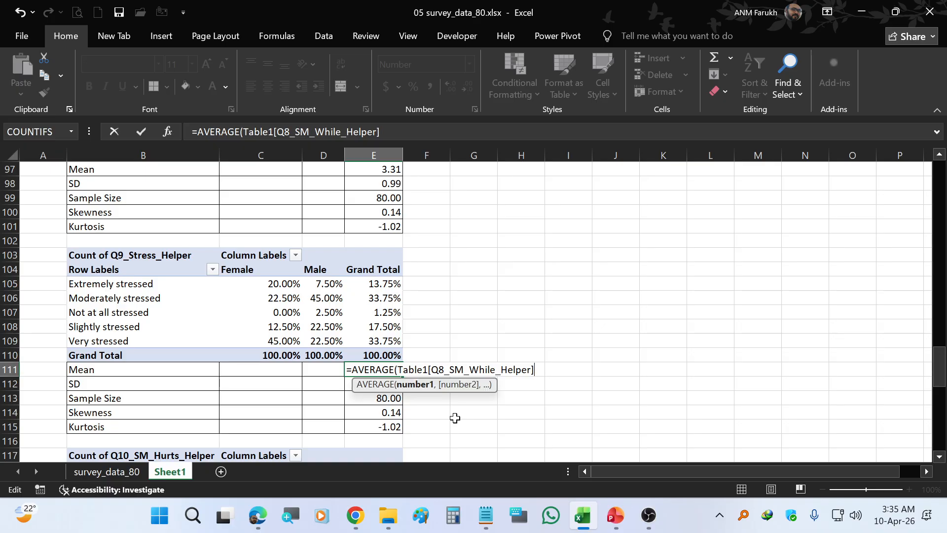
pyautogui.press('BackSpace')
pyautogui.press('BackSpace')
pyautogui.press('BackSpace')
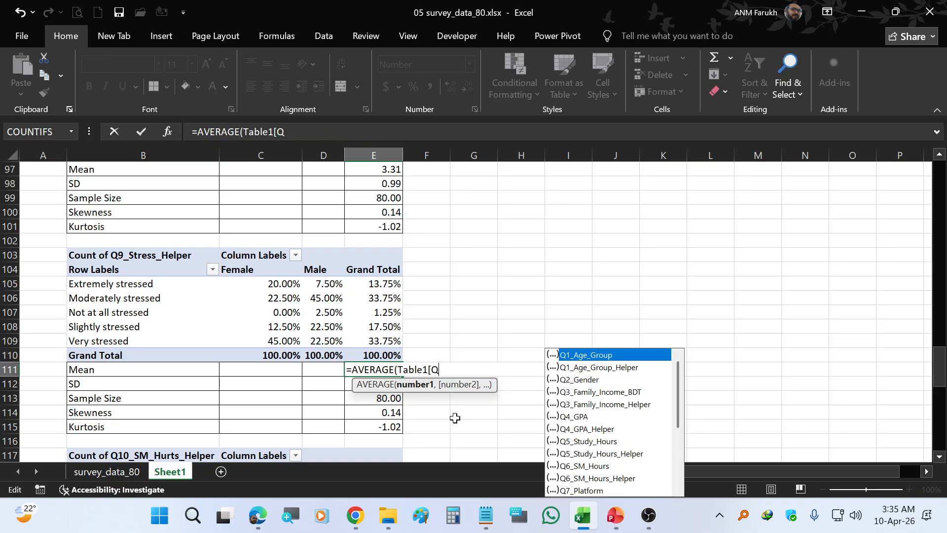
pyautogui.write('9')
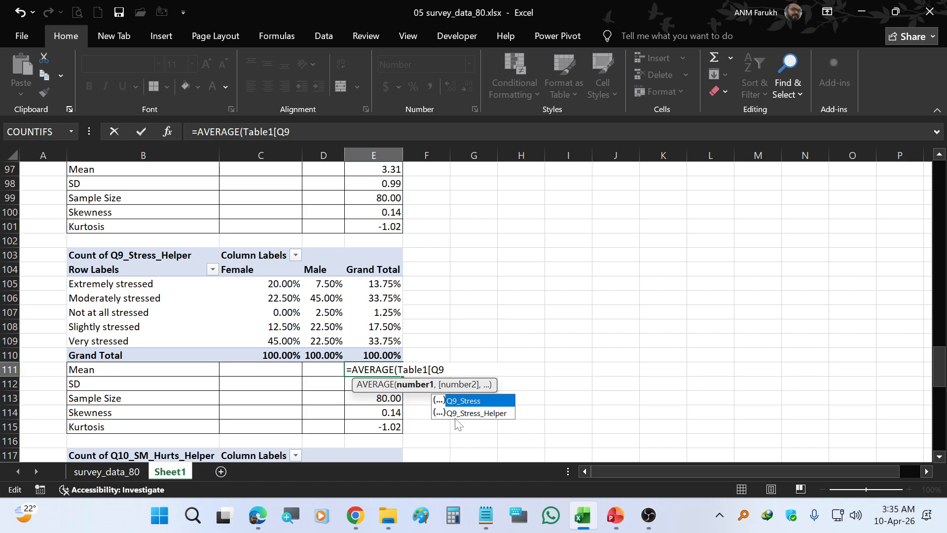
pyautogui.doubleClick(474, 400)
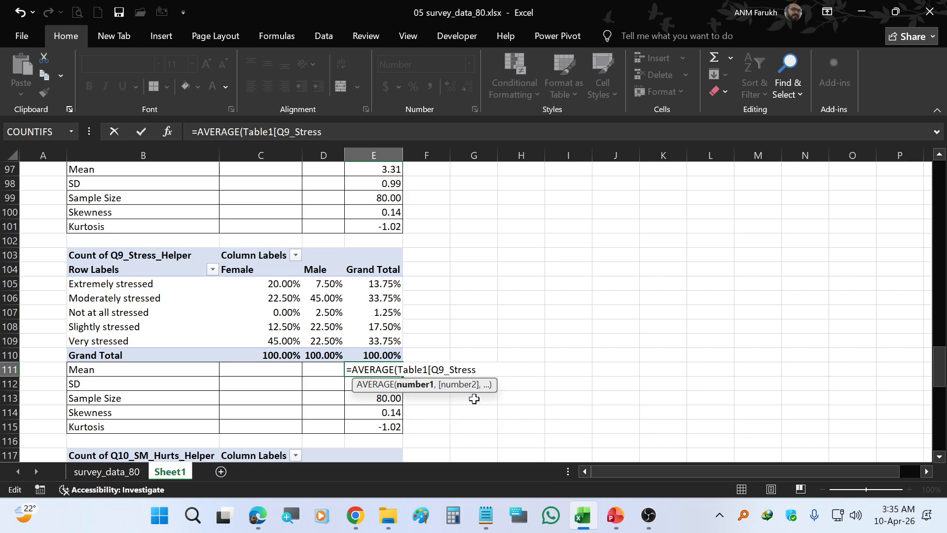
pyautogui.write('])')
pyautogui.press('Return')
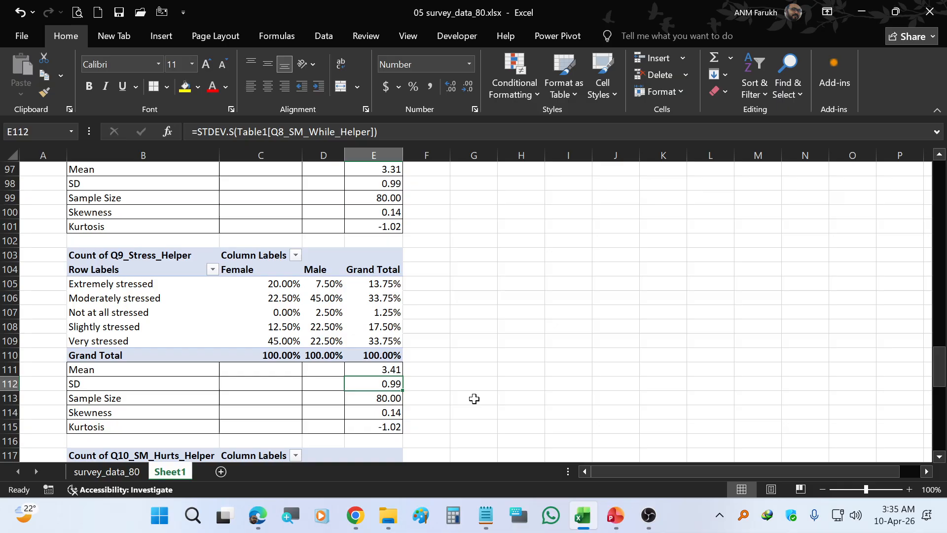
# Try the Q9_Stress_Helper column of Table1 in the Mean formula in E111
pyautogui.press('Up')
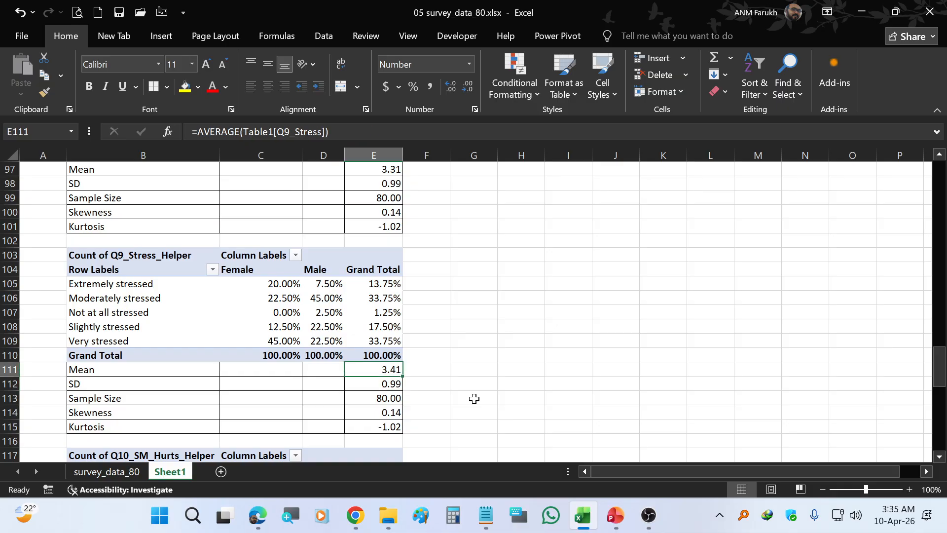
pyautogui.press('Down')
pyautogui.press('Up')
pyautogui.press('F2')
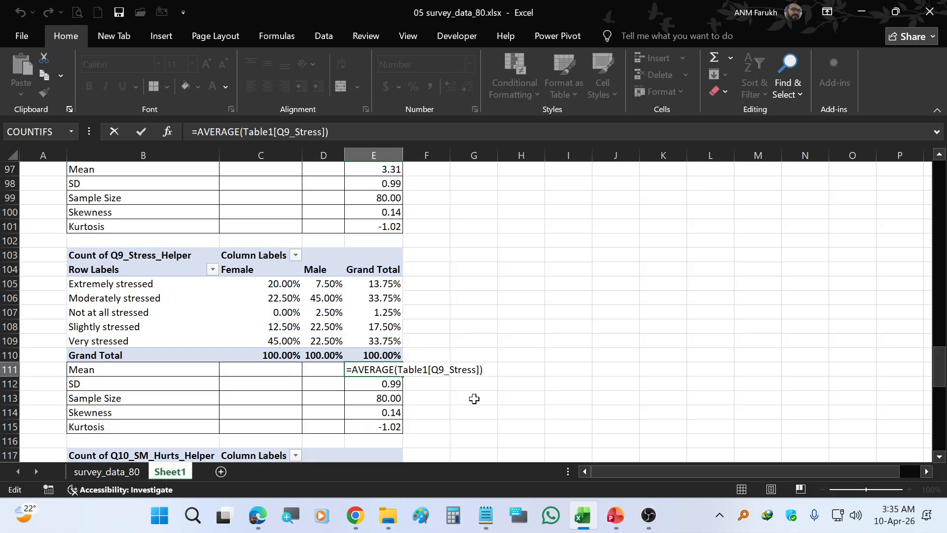
pyautogui.press('BackSpace')
pyautogui.press('BackSpace')
pyautogui.press('BackSpace')
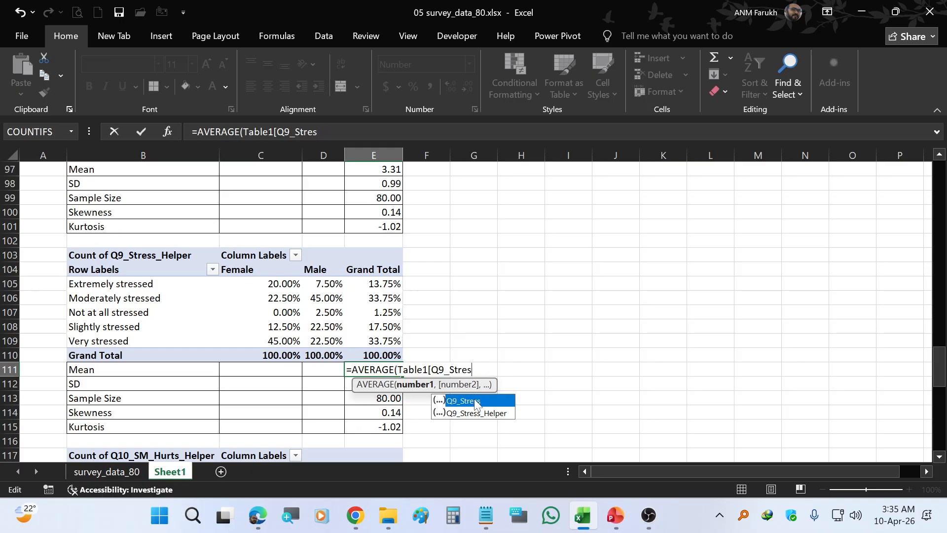
pyautogui.doubleClick(482, 413)
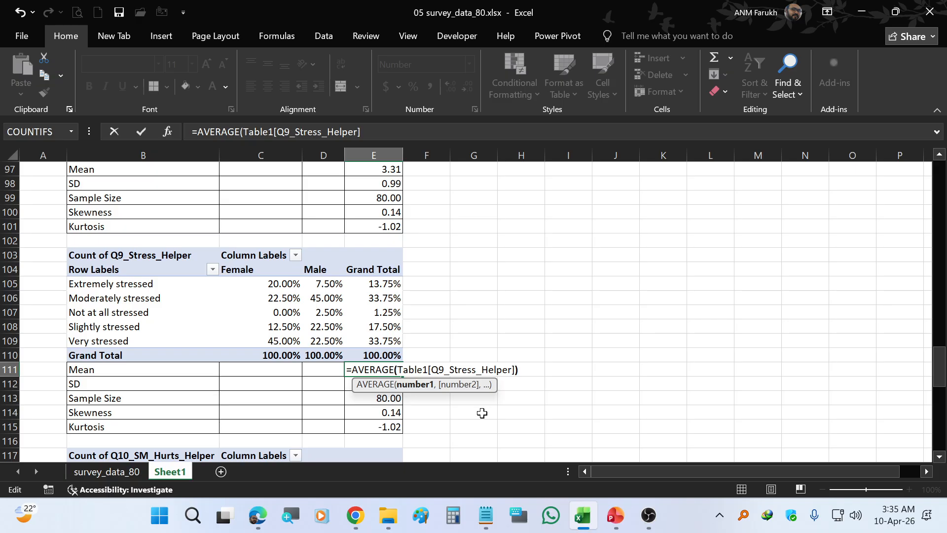
pyautogui.press('Return')
pyautogui.press('Up')
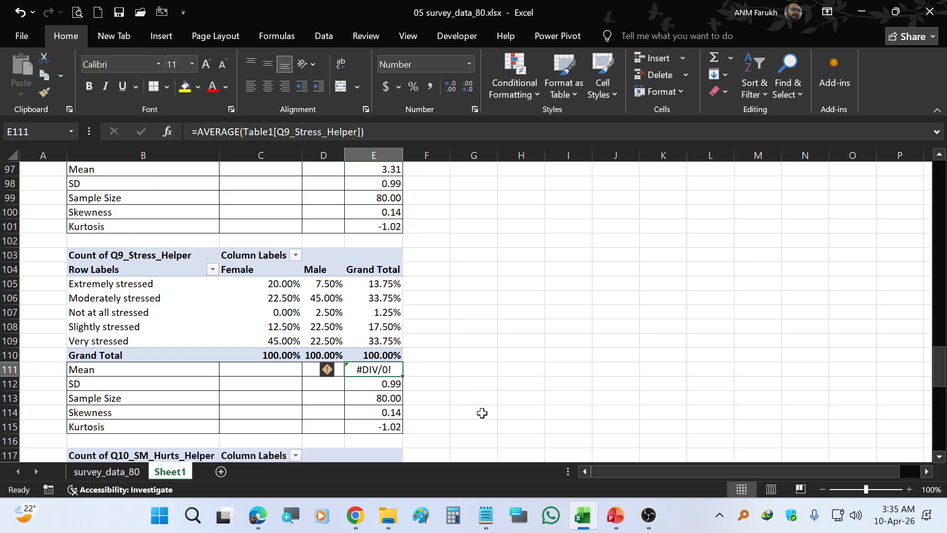
# Switch the Mean formula in E111 back to averaging the Q9_Stress column of Table1
pyautogui.press('Delete')
pyautogui.hotkey('ctrl', 'z')
pyautogui.press('F2')
pyautogui.press('BackSpace')
pyautogui.press('BackSpace')
pyautogui.press('BackSpace')
pyautogui.press('BackSpace')
pyautogui.press('BackSpace')
pyautogui.press('BackSpace')
pyautogui.press('BackSpace')
pyautogui.press('BackSpace')
pyautogui.press('BackSpace')
pyautogui.press('BackSpace')
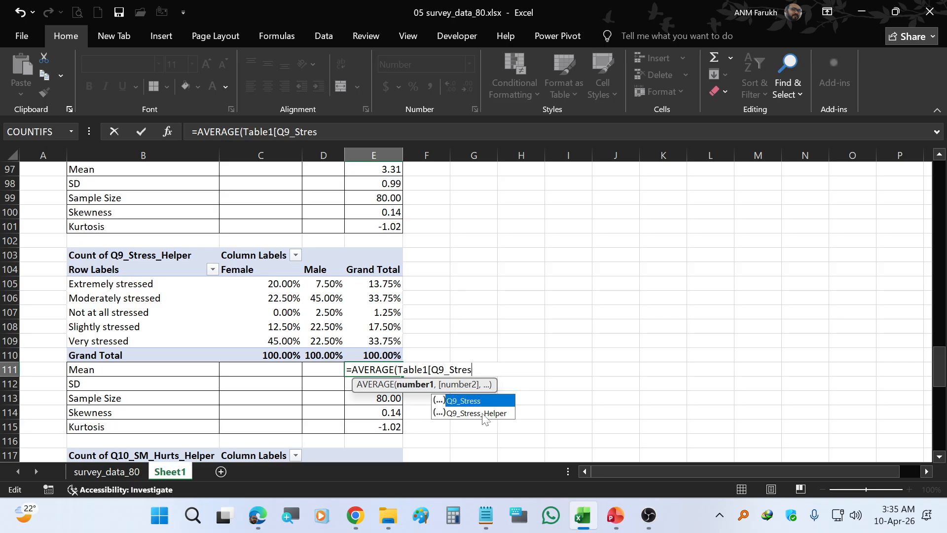
pyautogui.doubleClick(495, 401)
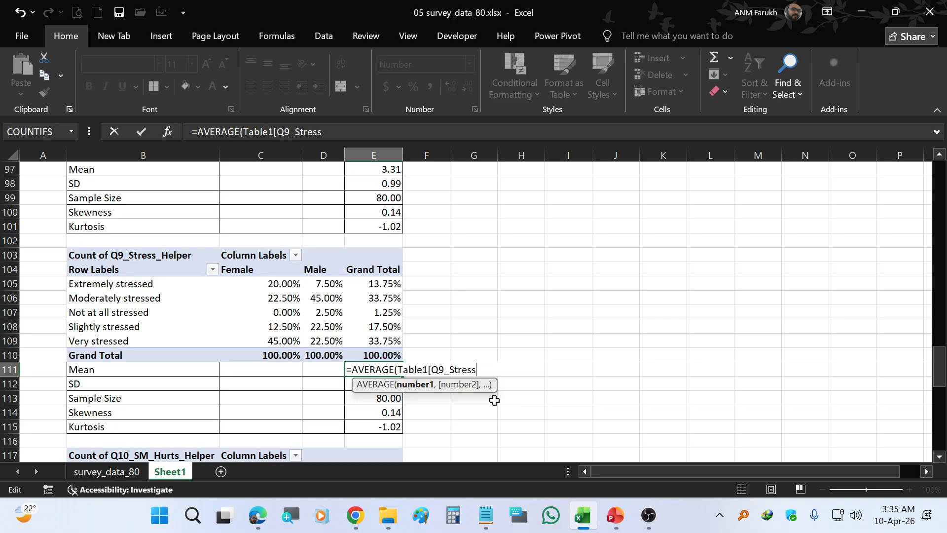
pyautogui.press('Return')
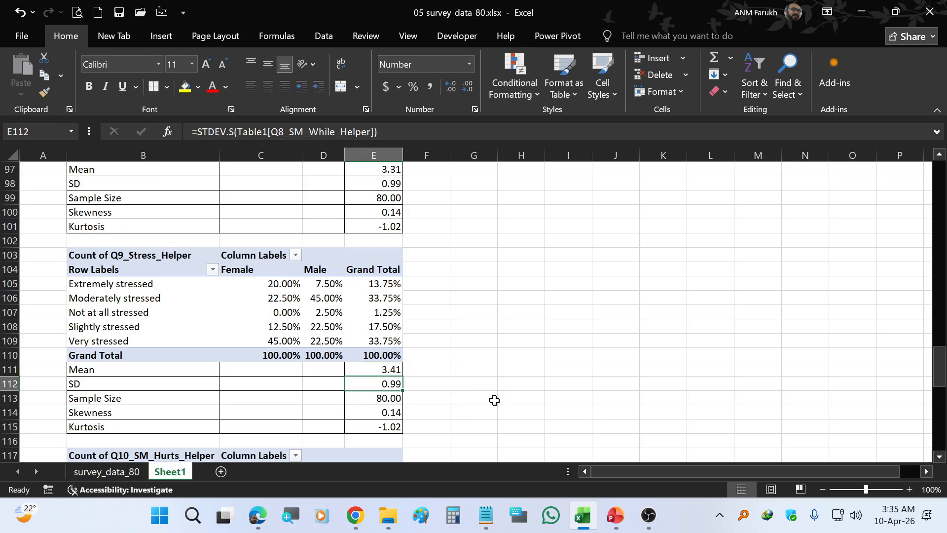
# Change the SD formula in E112 to STDEV.S of the Q9_Stress column of Table1
pyautogui.press('F2')
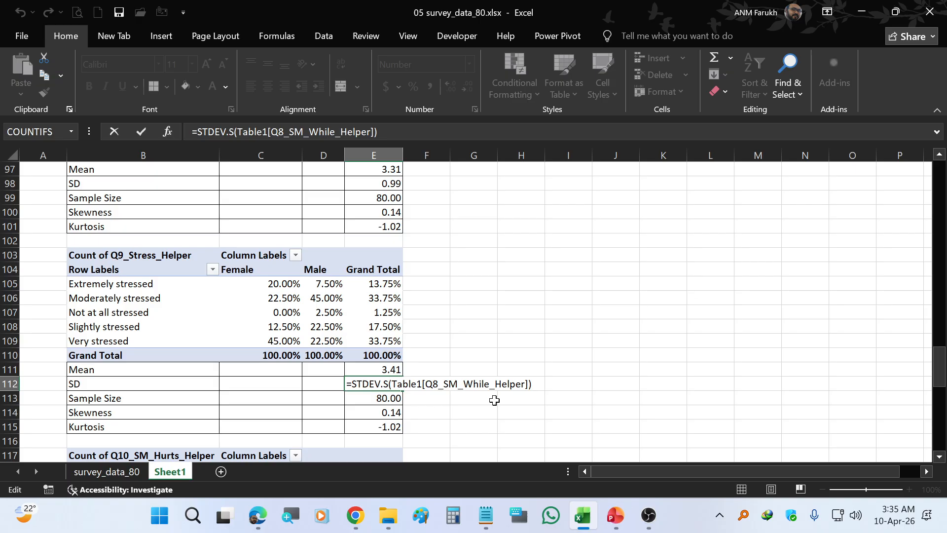
pyautogui.press('BackSpace')
pyautogui.press('BackSpace')
pyautogui.press('BackSpace')
pyautogui.press('BackSpace')
pyautogui.press('BackSpace')
pyautogui.press('BackSpace')
pyautogui.press('BackSpace')
pyautogui.press('BackSpace')
pyautogui.press('BackSpace')
pyautogui.press('BackSpace')
pyautogui.press('BackSpace')
pyautogui.press('BackSpace')
pyautogui.press('BackSpace')
pyautogui.press('BackSpace')
pyautogui.press('BackSpace')
pyautogui.press('BackSpace')
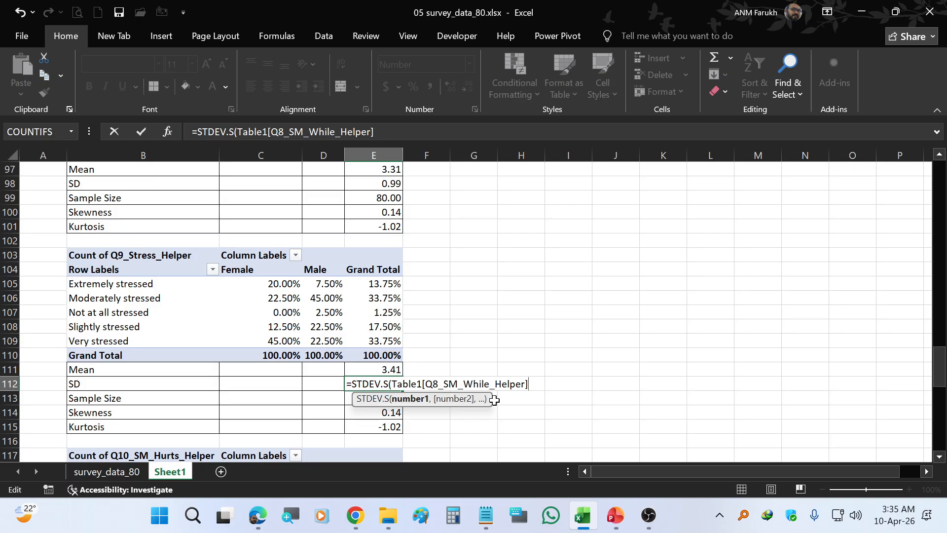
pyautogui.press('BackSpace')
pyautogui.press('BackSpace')
pyautogui.press('BackSpace')
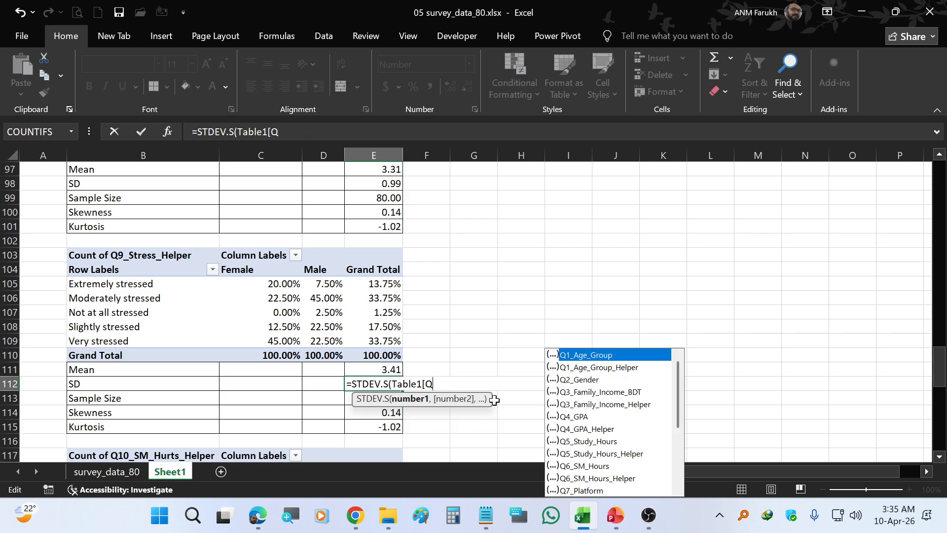
pyautogui.write('9')
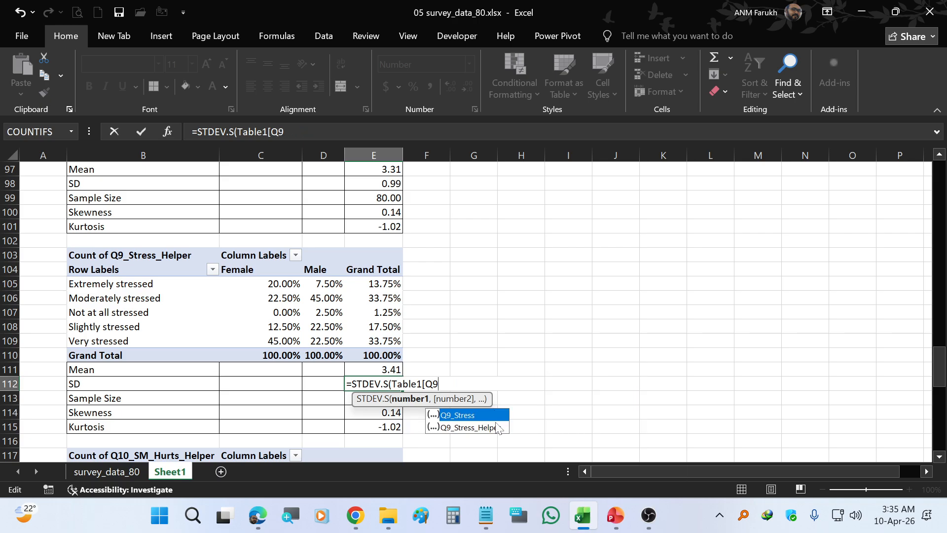
pyautogui.doubleClick(486, 414)
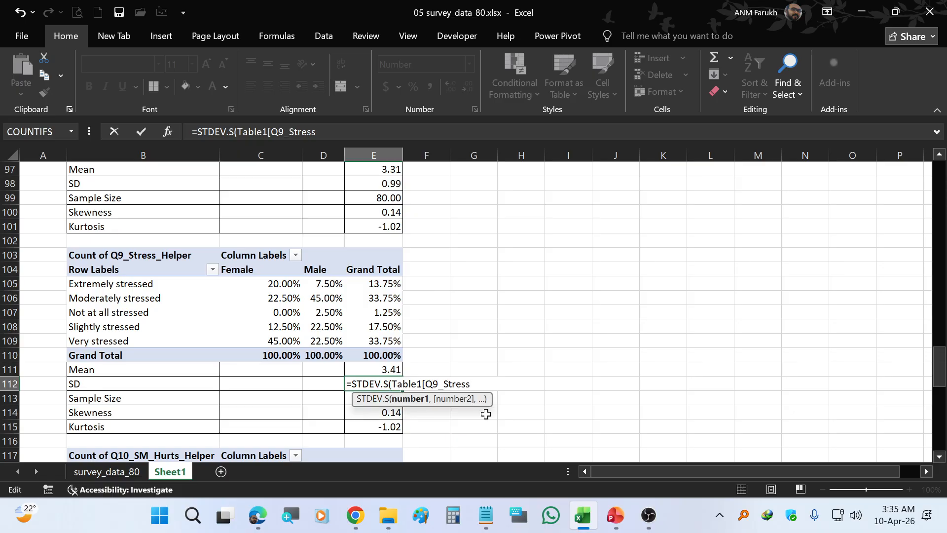
pyautogui.press('Return')
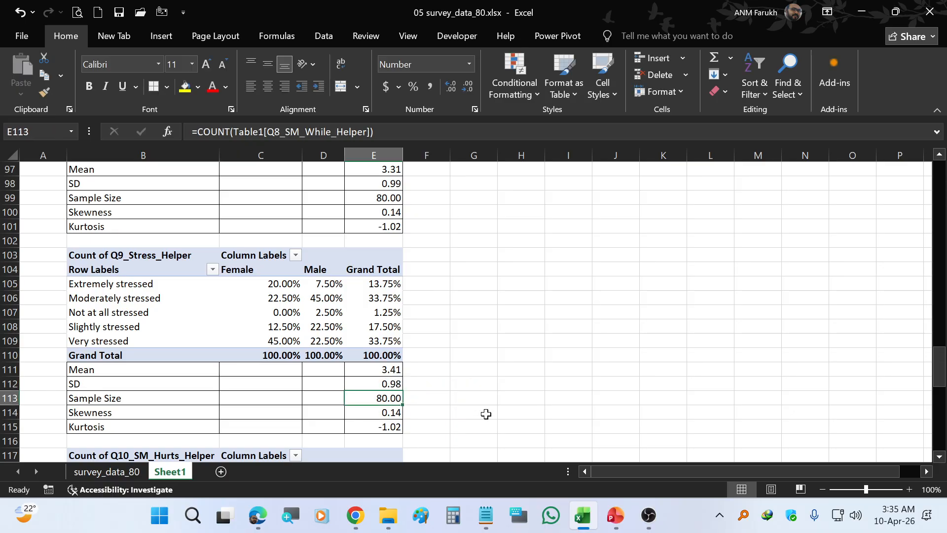
# Change the Sample Size formula in E113 to COUNT of the Q9_Stress column of Table1
pyautogui.press('F2')
pyautogui.press('BackSpace')
pyautogui.press('BackSpace')
pyautogui.press('BackSpace')
pyautogui.press('BackSpace')
pyautogui.press('BackSpace')
pyautogui.press('BackSpace')
pyautogui.press('BackSpace')
pyautogui.press('BackSpace')
pyautogui.press('BackSpace')
pyautogui.press('BackSpace')
pyautogui.press('BackSpace')
pyautogui.press('BackSpace')
pyautogui.press('BackSpace')
pyautogui.press('BackSpace')
pyautogui.press('BackSpace')
pyautogui.press('BackSpace')
pyautogui.press('BackSpace')
pyautogui.press('BackSpace')
pyautogui.press('BackSpace')
pyautogui.press('BackSpace')
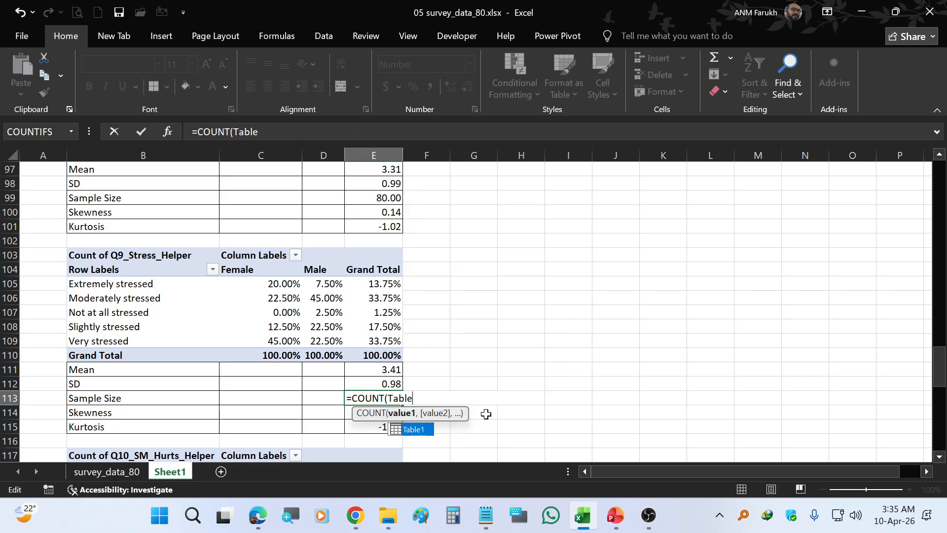
pyautogui.write('Q9')
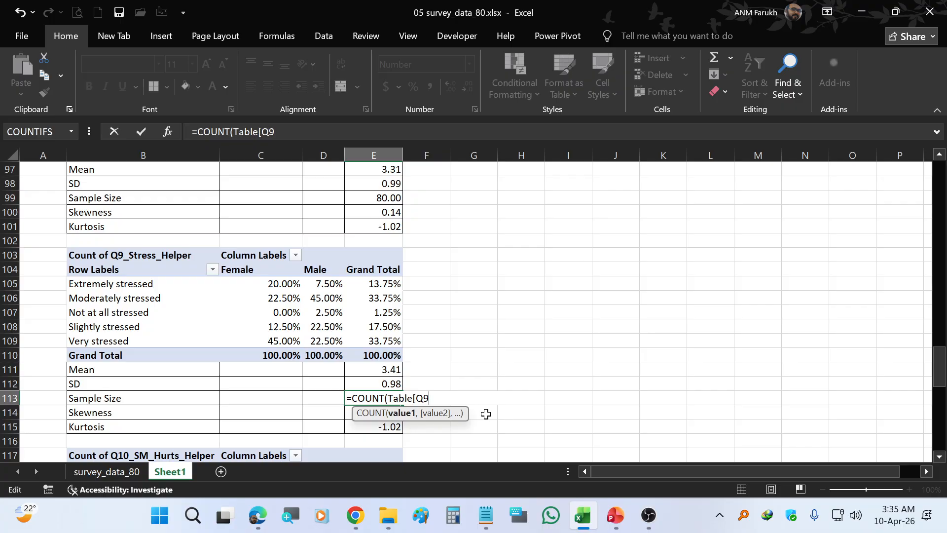
pyautogui.press('BackSpace')
pyautogui.press('BackSpace')
pyautogui.press('BackSpace')
pyautogui.write('1')
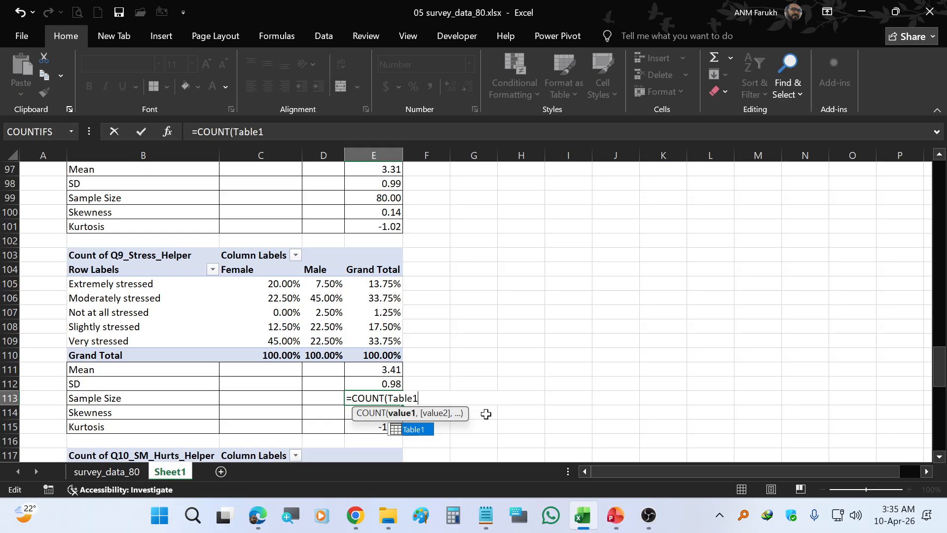
pyautogui.write('{')
pyautogui.press('BackSpace')
pyautogui.write('[Q9')
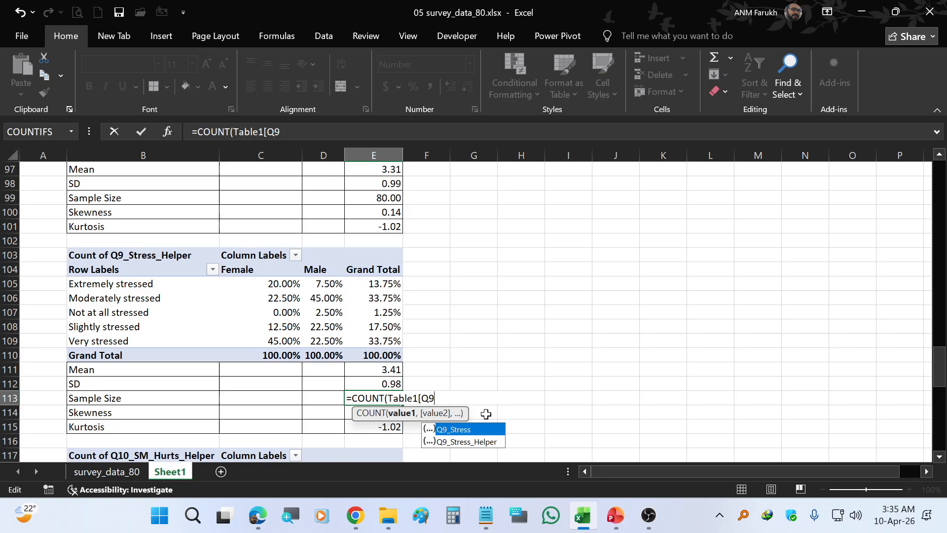
pyautogui.doubleClick(481, 427)
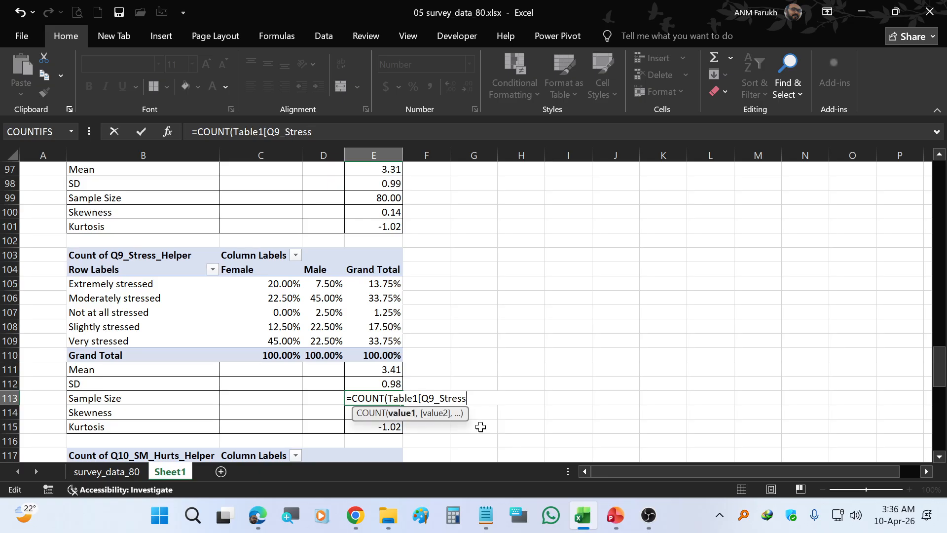
pyautogui.write(')')
pyautogui.press('Return')
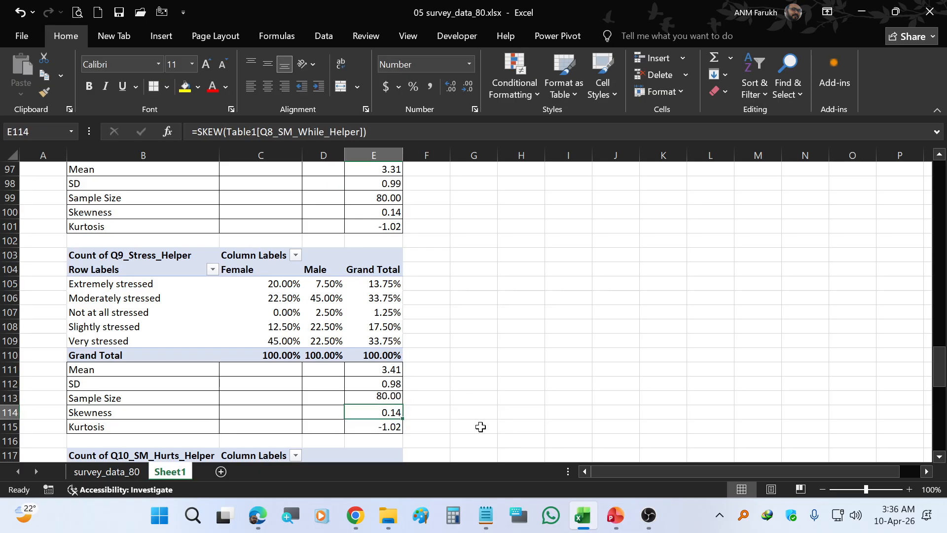
# Change the Skewness formula in E114 to SKEW of the Q9_Stress column of Table1
pyautogui.scroll(-2, 481, 428)
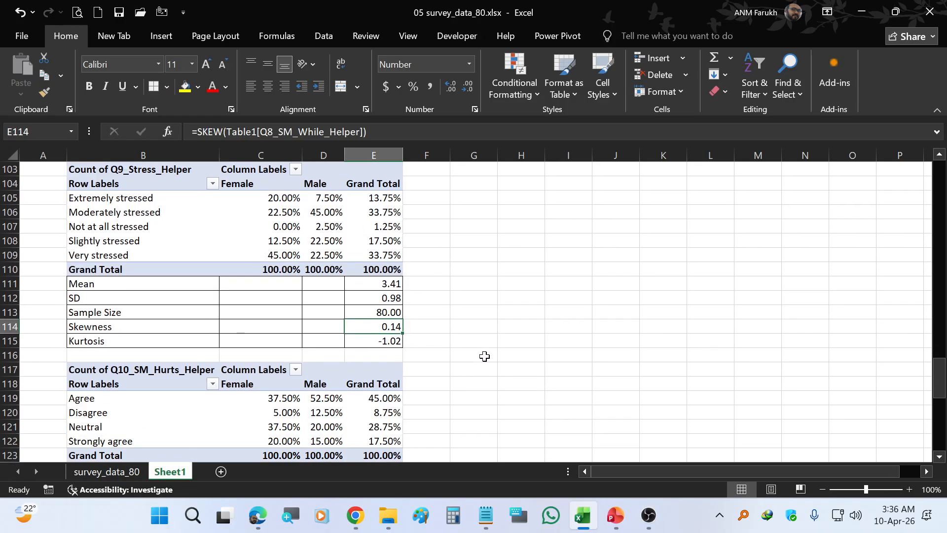
pyautogui.press('F2')
pyautogui.press('BackSpace')
pyautogui.press('BackSpace')
pyautogui.press('BackSpace')
pyautogui.press('BackSpace')
pyautogui.press('BackSpace')
pyautogui.press('BackSpace')
pyautogui.press('BackSpace')
pyautogui.press('BackSpace')
pyautogui.press('BackSpace')
pyautogui.press('BackSpace')
pyautogui.press('BackSpace')
pyautogui.press('BackSpace')
pyautogui.press('BackSpace')
pyautogui.press('BackSpace')
pyautogui.press('BackSpace')
pyautogui.press('BackSpace')
pyautogui.press('BackSpace')
pyautogui.press('BackSpace')
pyautogui.press('BackSpace')
pyautogui.write('0')
pyautogui.press('BackSpace')
pyautogui.write('9')
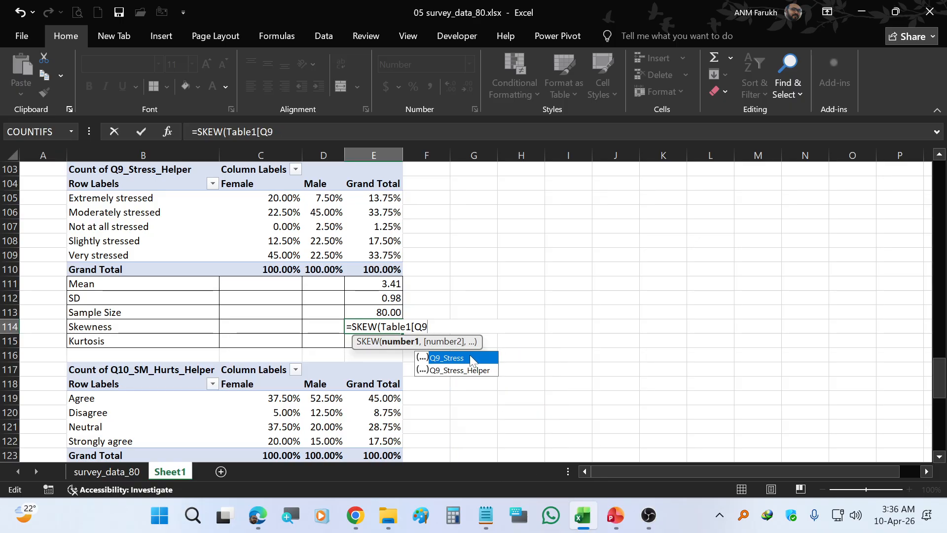
pyautogui.doubleClick(469, 356)
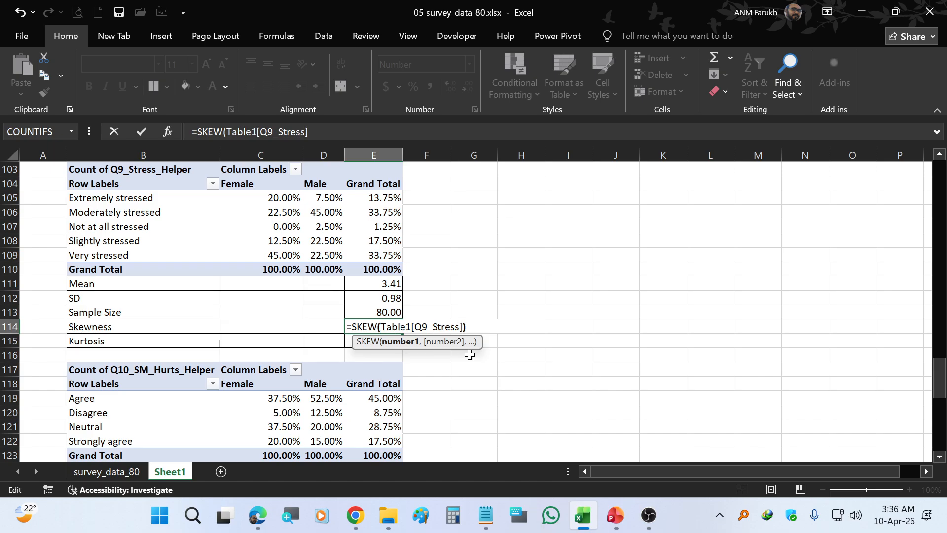
pyautogui.write(')')
pyautogui.press('Return')
# Change the Kurtosis formula in E115 to KURT of the Q9_Stress column of Table1
pyautogui.press('F2')
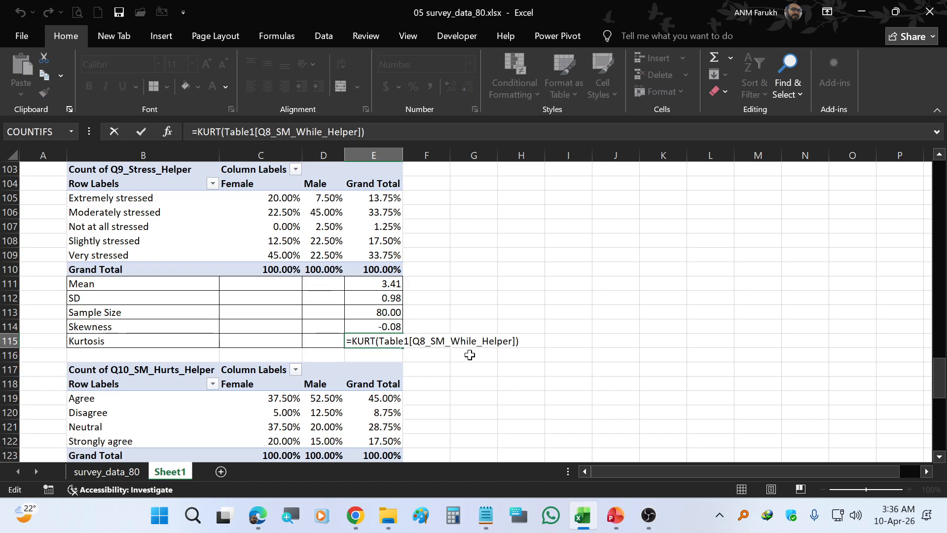
pyautogui.press('BackSpace')
pyautogui.press('BackSpace')
pyautogui.press('BackSpace')
pyautogui.press('BackSpace')
pyautogui.press('BackSpace')
pyautogui.press('BackSpace')
pyautogui.press('BackSpace')
pyautogui.press('BackSpace')
pyautogui.press('BackSpace')
pyautogui.press('BackSpace')
pyautogui.press('BackSpace')
pyautogui.press('BackSpace')
pyautogui.press('BackSpace')
pyautogui.press('BackSpace')
pyautogui.press('BackSpace')
pyautogui.press('BackSpace')
pyautogui.press('BackSpace')
pyautogui.press('BackSpace')
pyautogui.press('BackSpace')
pyautogui.write('9')
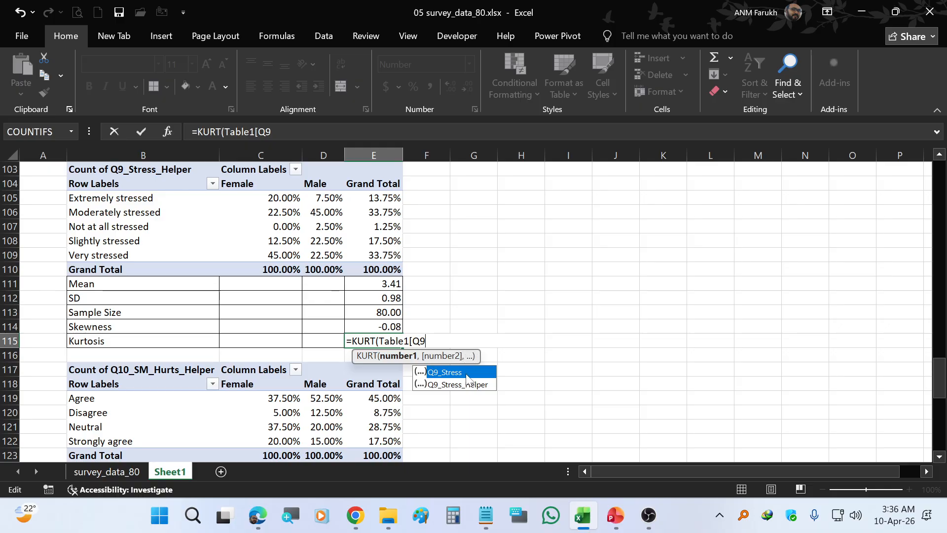
pyautogui.doubleClick(466, 374)
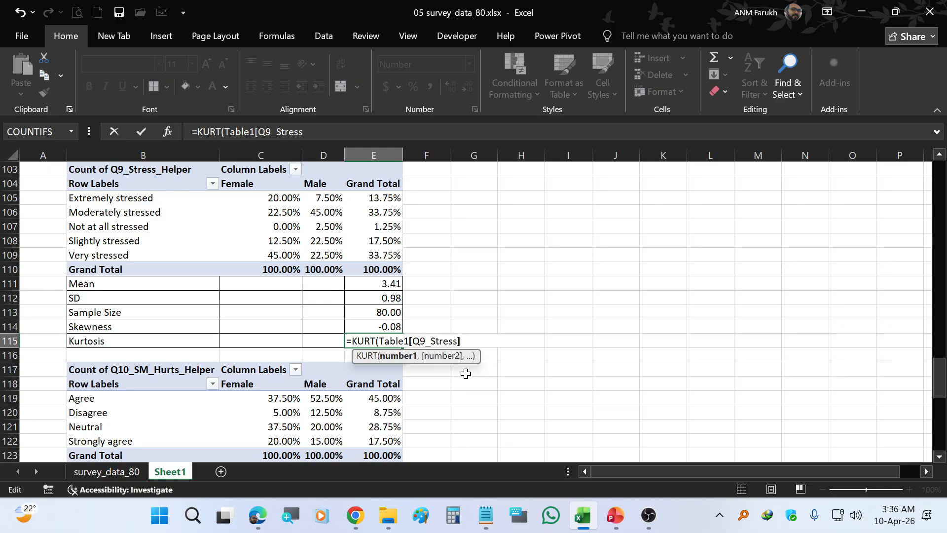
pyautogui.write(')')
pyautogui.press('Return')
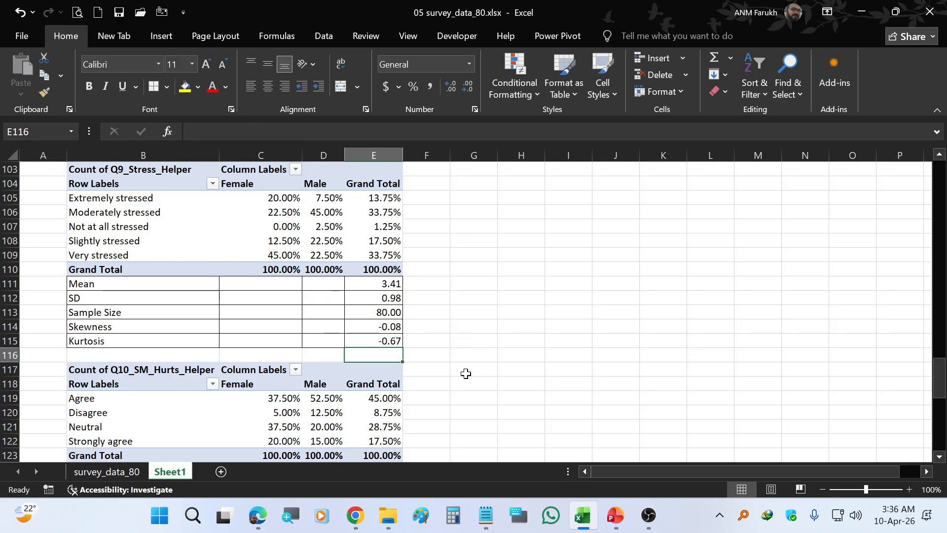
pyautogui.scroll(-3, 467, 370)
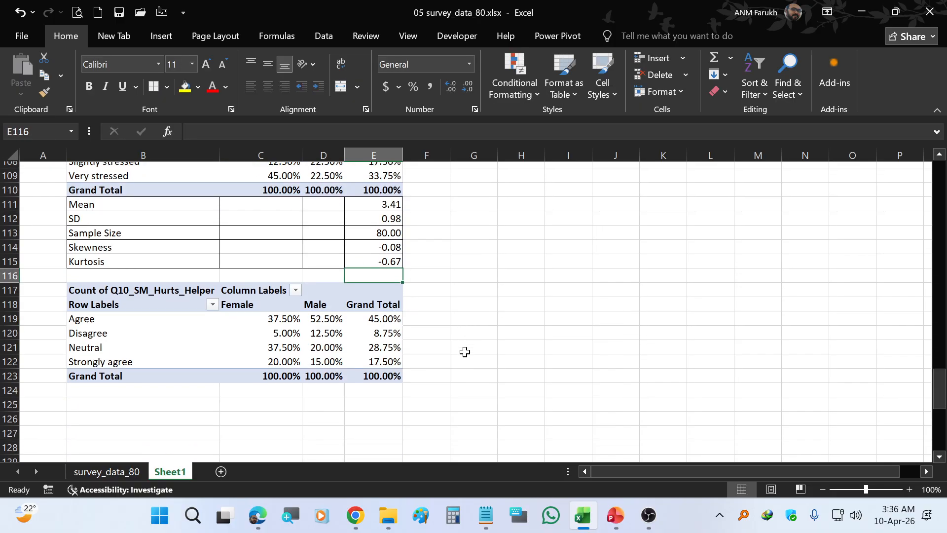
pyautogui.scroll(1, 456, 348)
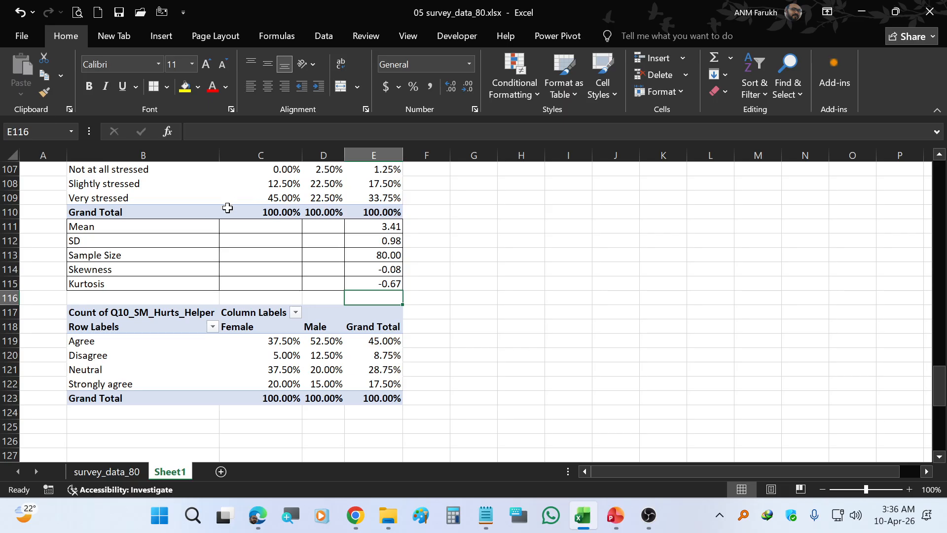
# Copy the bordered statistics block B111:E115 to the rows directly below the Q10_SM_Hurts_Helper pivot table, starting at B124
pyautogui.moveTo(213, 226); pyautogui.dragTo(397, 282)
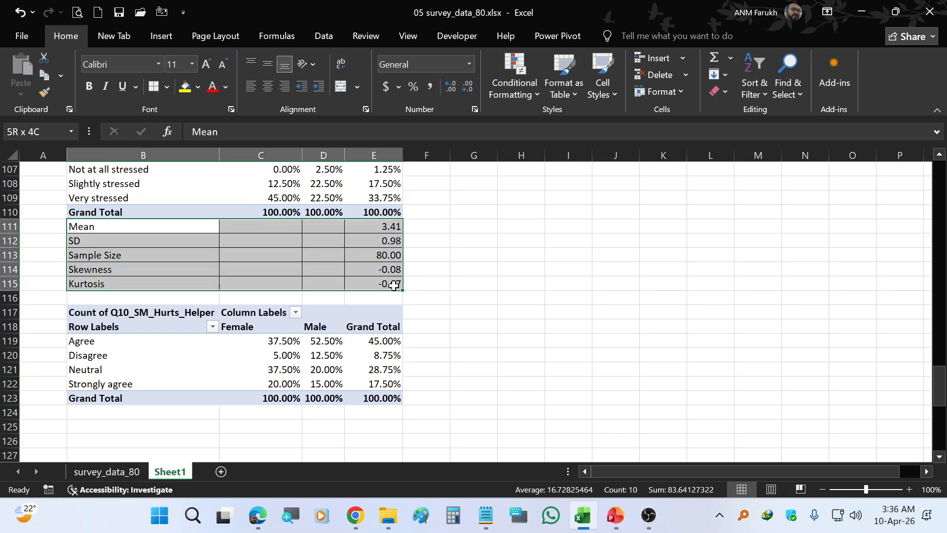
pyautogui.hotkey('ctrl', 'c')
pyautogui.hotkey('ctrl', 'q')
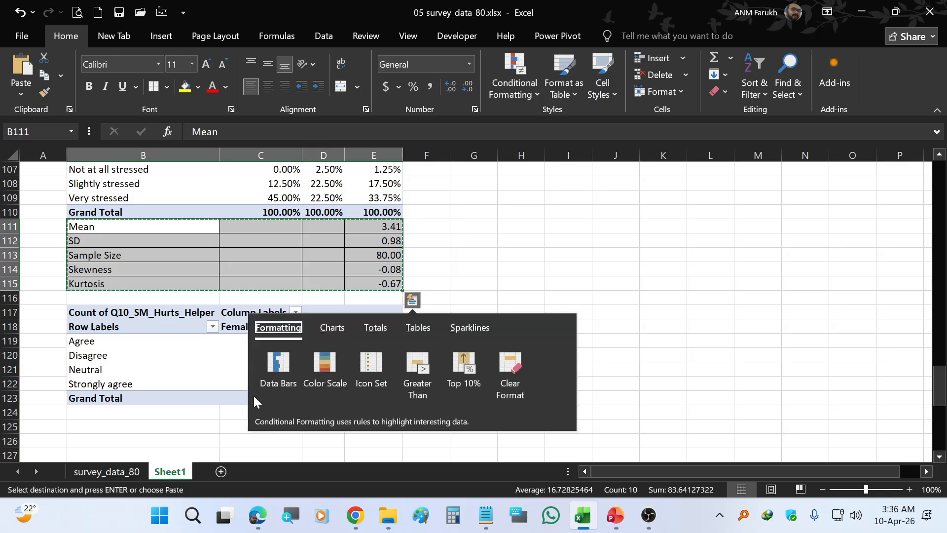
pyautogui.click(224, 417)
pyautogui.scroll(-2, 224, 417)
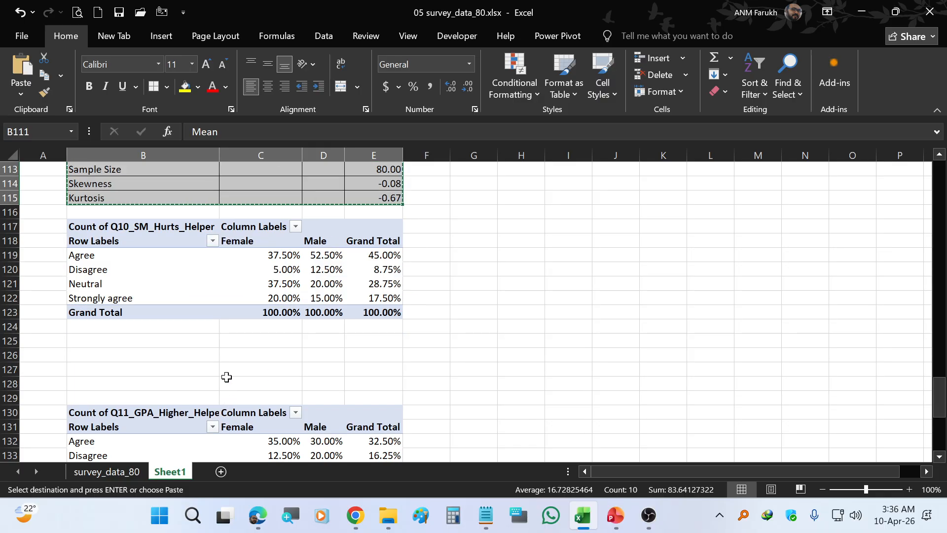
pyautogui.click(182, 325)
pyautogui.hotkey('ctrl', 'v')
# Change the Mean formula in E124 to AVERAGE of the Q10_SM_Hurts_Concentration column of Table1
pyautogui.press('Right')
pyautogui.press('Right')
pyautogui.press('Right')
pyautogui.press('Right')
pyautogui.press('Up')
pyautogui.press('Up')
pyautogui.press('Left')
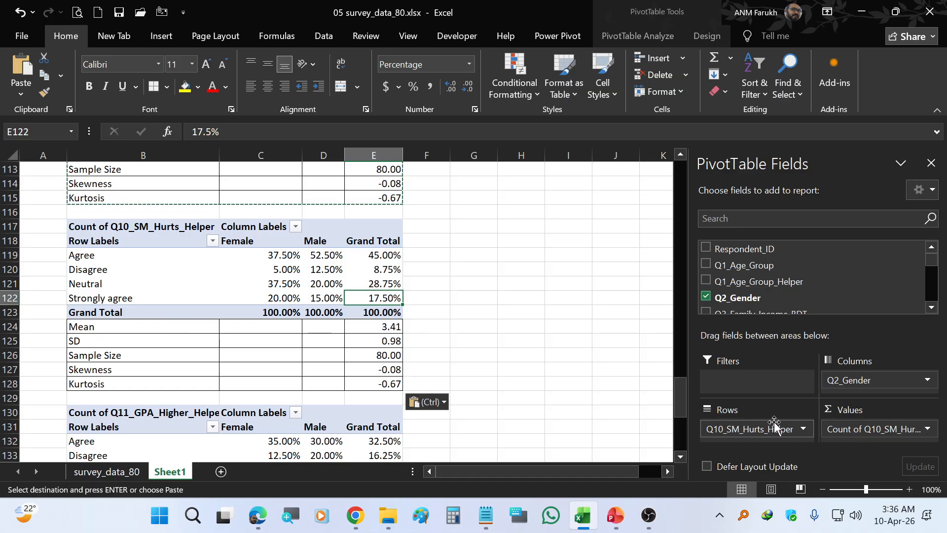
pyautogui.press('Down')
pyautogui.press('Down')
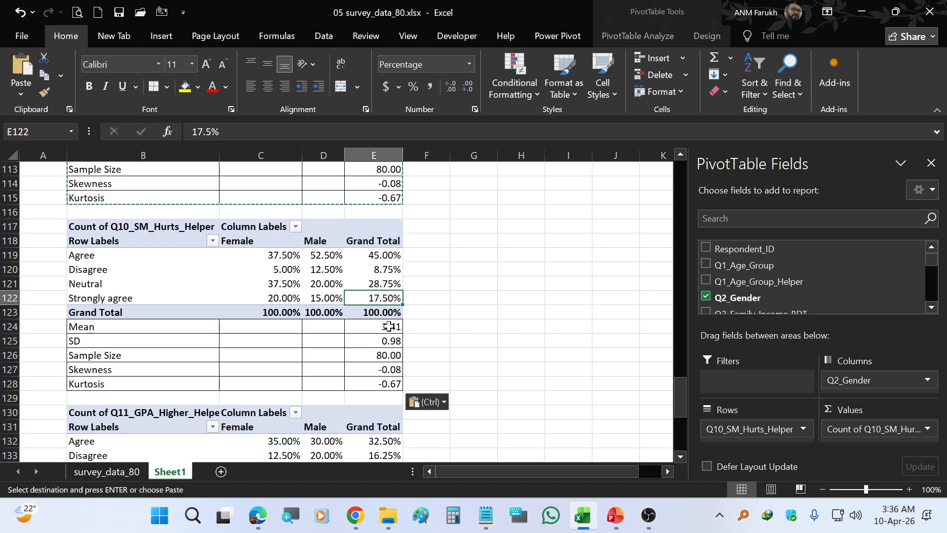
pyautogui.press('F2')
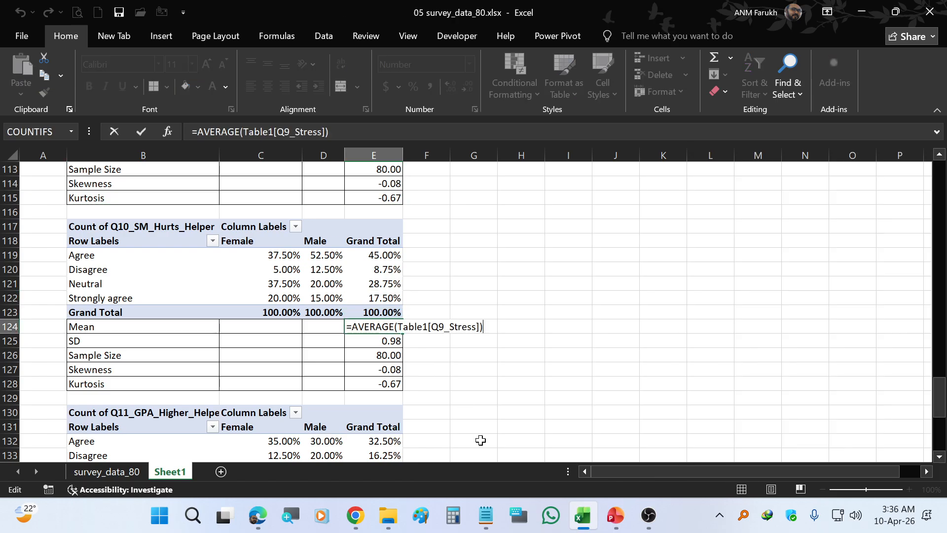
pyautogui.press('BackSpace')
pyautogui.press('BackSpace')
pyautogui.press('BackSpace')
pyautogui.press('BackSpace')
pyautogui.press('BackSpace')
pyautogui.press('BackSpace')
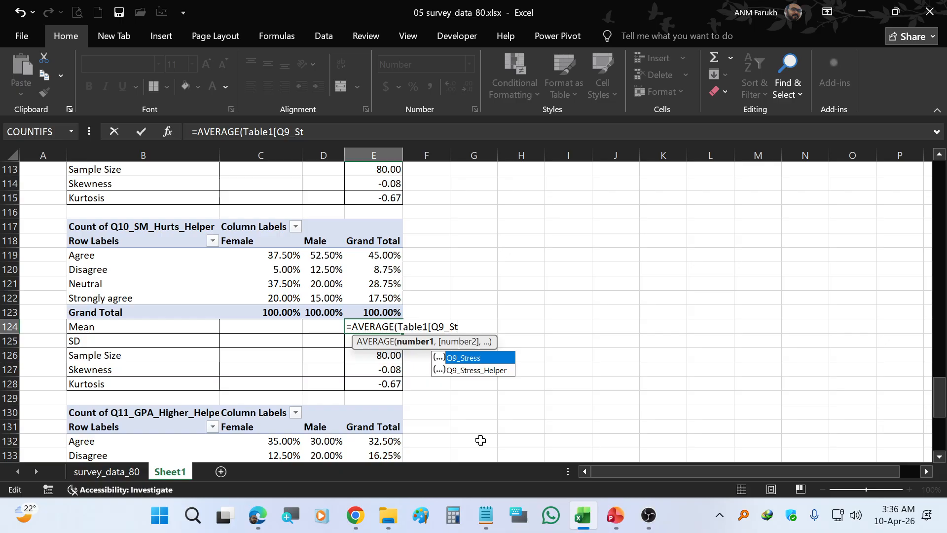
pyautogui.press('BackSpace')
pyautogui.write('10')
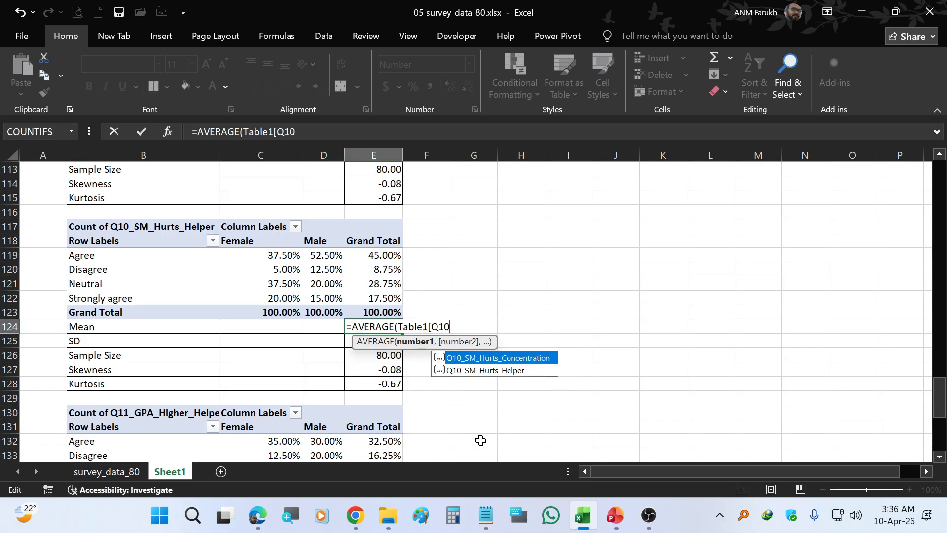
pyautogui.doubleClick(508, 359)
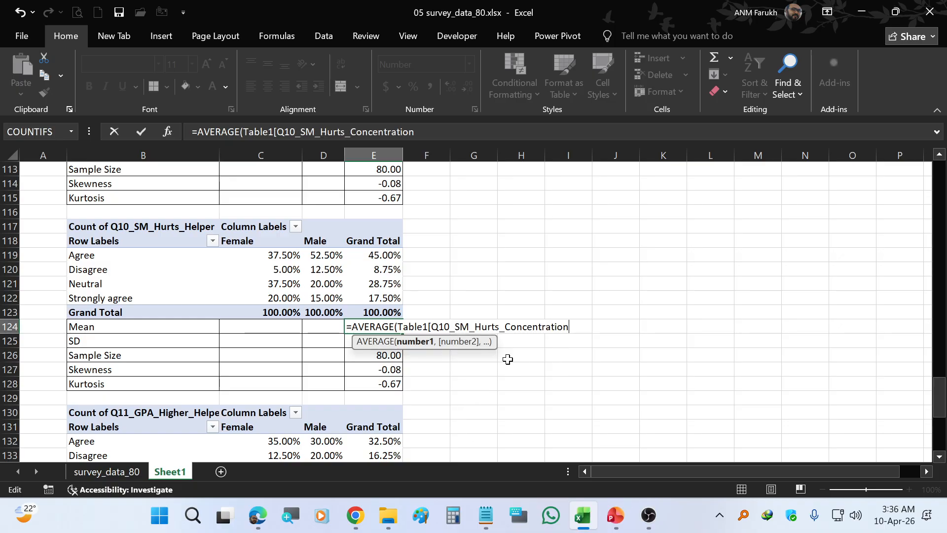
pyautogui.write(')')
pyautogui.press('Return')
pyautogui.press('Up')
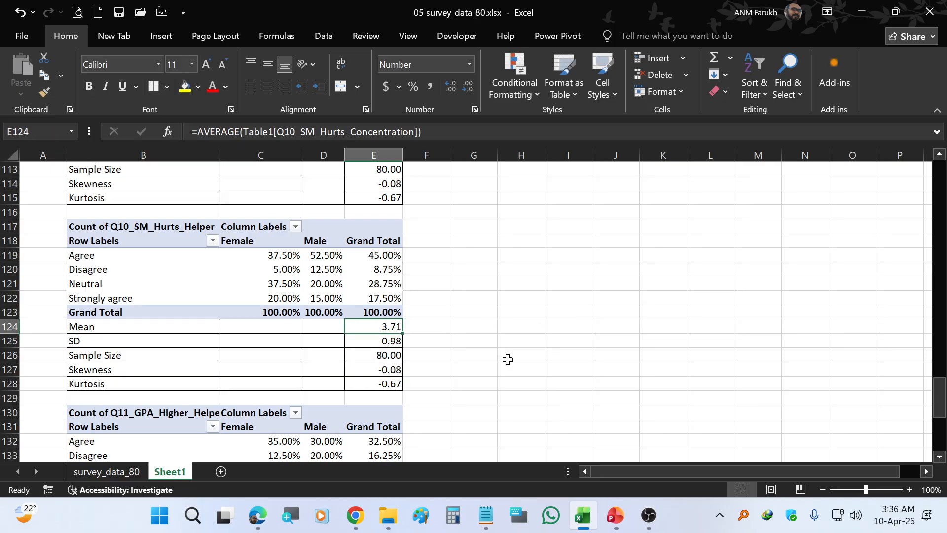
pyautogui.press('F2')
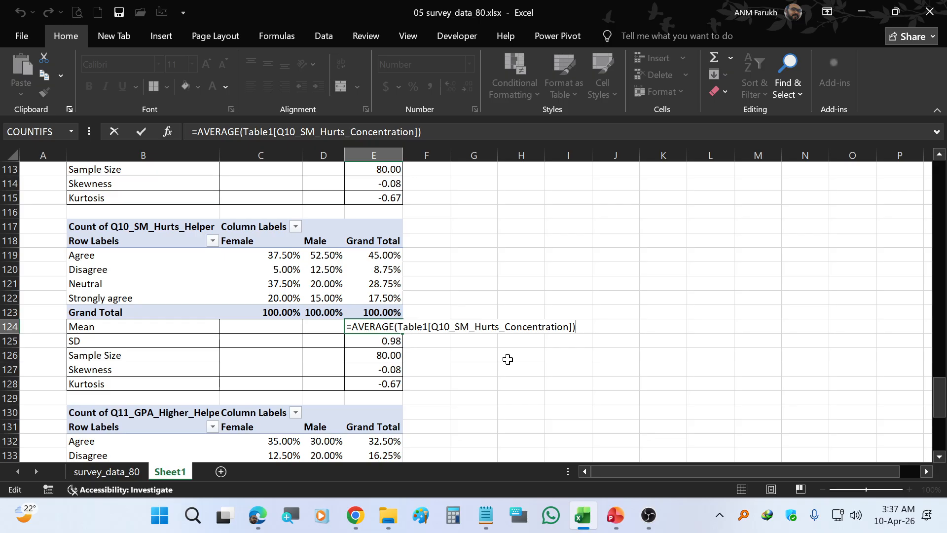
pyautogui.press('Return')
pyautogui.press('Up')
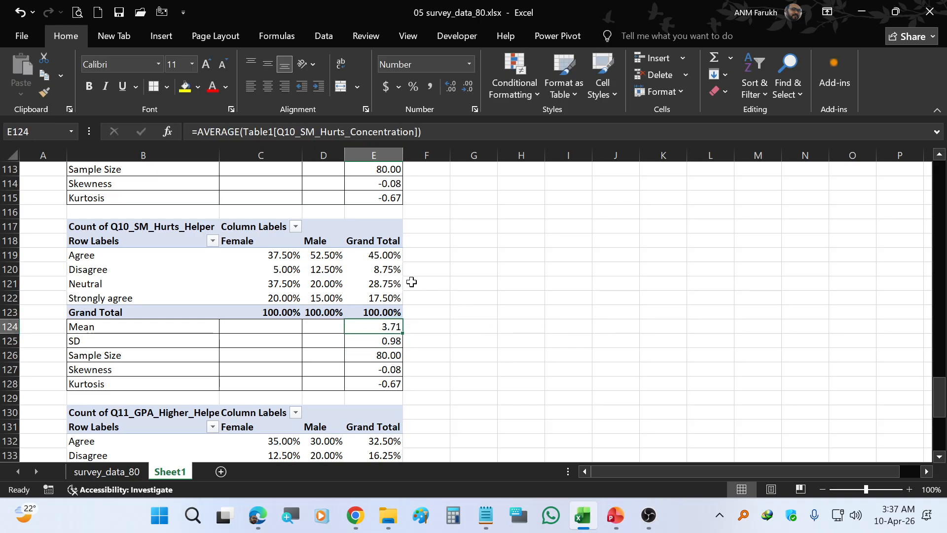
# Fill the Mean formula down into the SD cell E125 and change its function to STDEV.S for Table1's Q10_SM_Hurts_Concentration column
pyautogui.moveTo(404, 334); pyautogui.dragTo(401, 345)
pyautogui.click(392, 338)
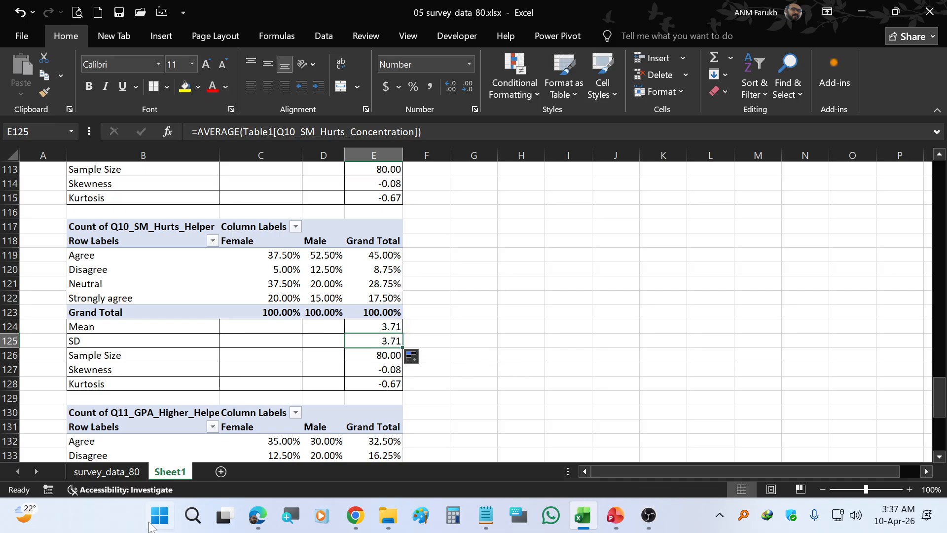
pyautogui.press('F2')
pyautogui.press('Left')
pyautogui.press('Left')
pyautogui.press('Left')
pyautogui.press('Left')
pyautogui.press('Left')
pyautogui.press('Left')
pyautogui.press('Left')
pyautogui.press('Left')
pyautogui.press('Left')
pyautogui.press('Left')
pyautogui.press('Left')
pyautogui.press('Left')
pyautogui.press('Left')
pyautogui.press('Left')
pyautogui.press('Left')
pyautogui.press('Left')
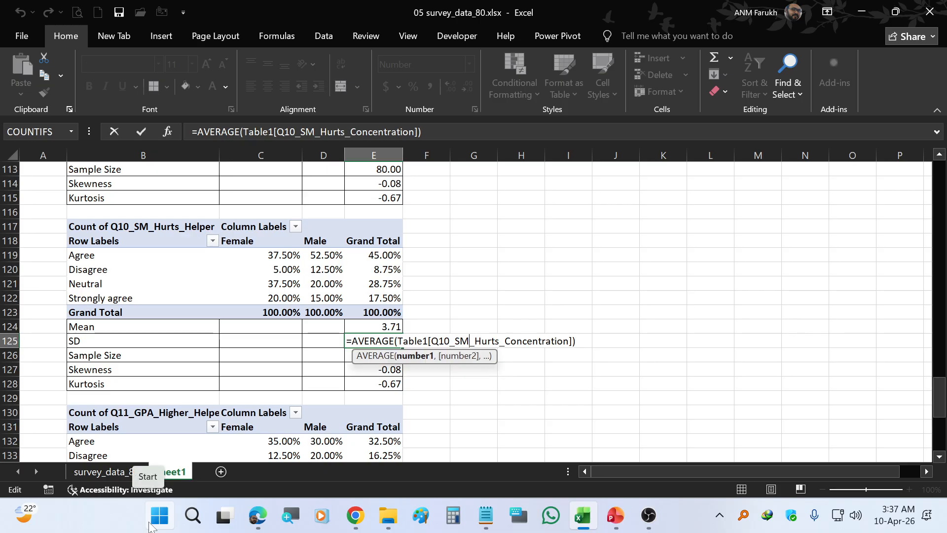
pyautogui.press('Left')
pyautogui.press('Left')
pyautogui.press('Left')
pyautogui.press('Left')
pyautogui.press('Left')
pyautogui.press('Left')
pyautogui.press('Left')
pyautogui.hotkey('shift', 'Left')
pyautogui.hotkey('shift', 'Left')
pyautogui.hotkey('shift', 'Left')
pyautogui.hotkey('shift', 'Left')
pyautogui.hotkey('shift', 'Left')
pyautogui.hotkey('shift', 'Left')
pyautogui.hotkey('shift', 'Left')
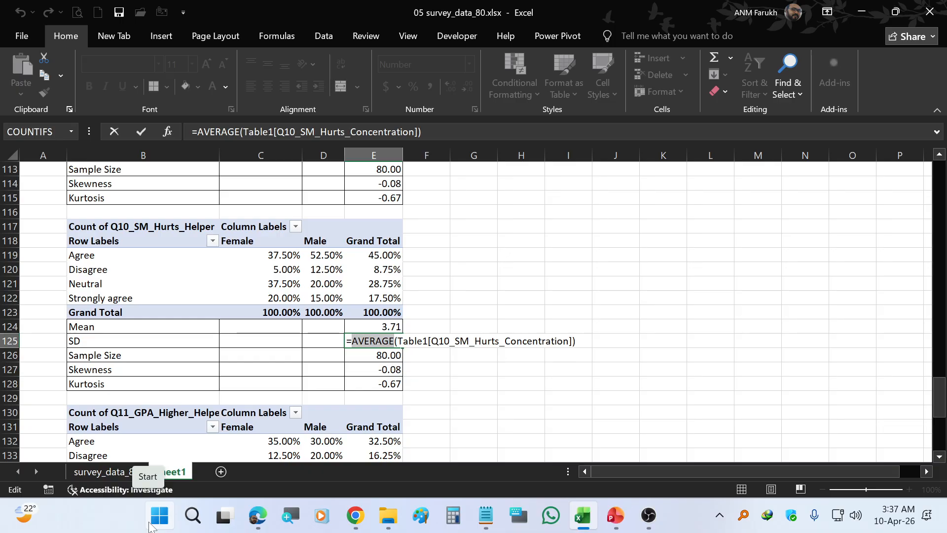
pyautogui.write('stdev.s')
pyautogui.press('Return')
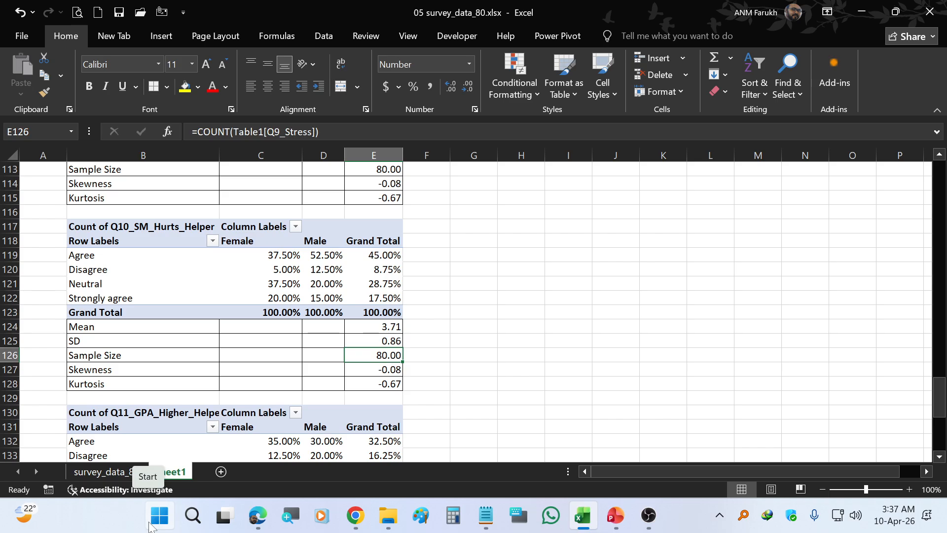
# Copy the SD formula into the Sample Size cell E126 and change its function to COUNT for Table1's Q10_SM_Hurts_Concentration column
pyautogui.press('Up')
pyautogui.hotkey('ctrl', 'c')
pyautogui.press('Down')
pyautogui.press('Return')
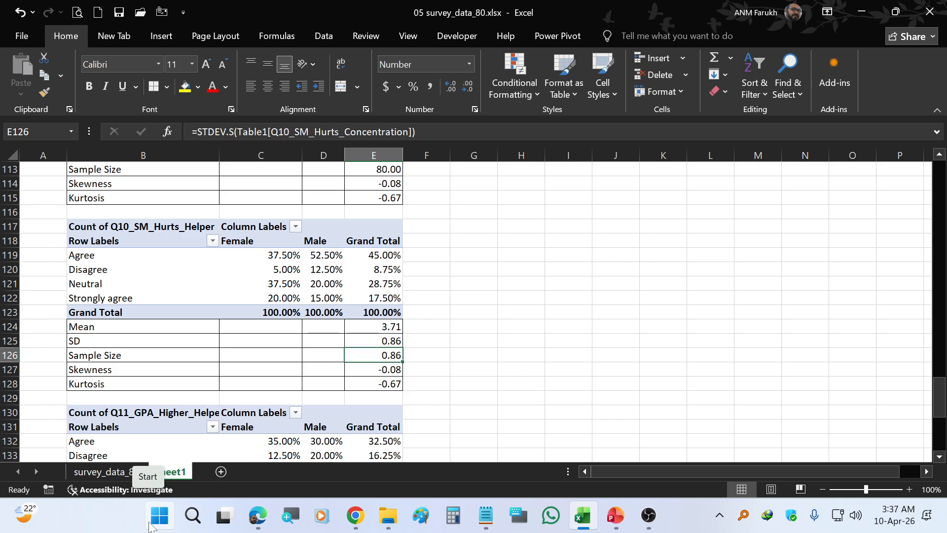
pyautogui.press('F2')
pyautogui.press('Left')
pyautogui.press('Left')
pyautogui.press('Left')
pyautogui.press('Left')
pyautogui.press('Left')
pyautogui.press('Left')
pyautogui.press('Left')
pyautogui.press('Left')
pyautogui.press('Left')
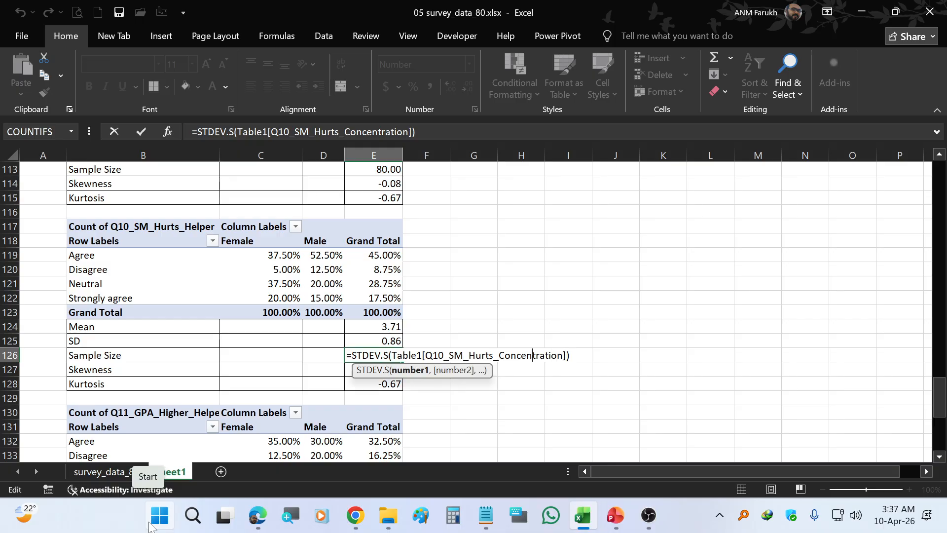
pyautogui.press('Left')
pyautogui.press('Left')
pyautogui.press('Left')
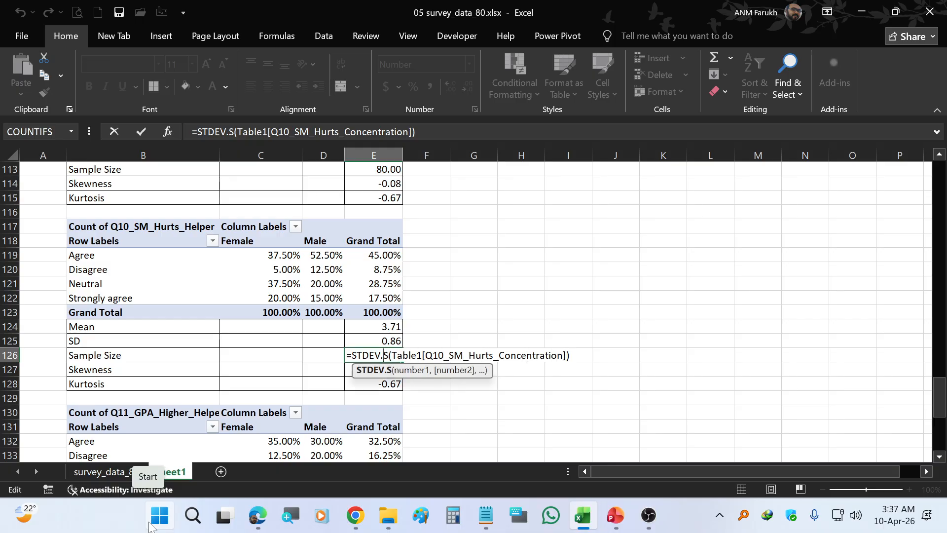
pyautogui.press('BackSpace')
pyautogui.press('BackSpace')
pyautogui.press('BackSpace')
pyautogui.press('BackSpace')
pyautogui.press('BackSpace')
pyautogui.press('BackSpace')
pyautogui.press('BackSpace')
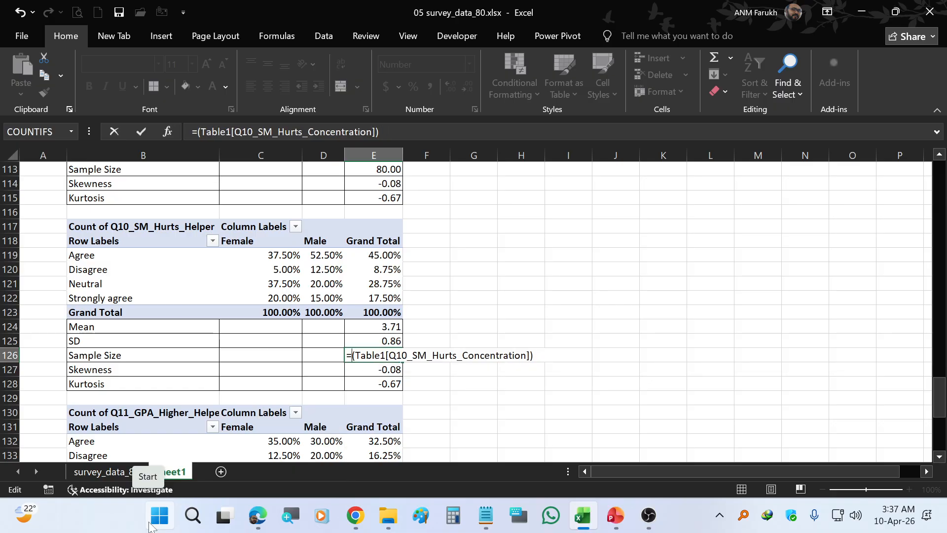
pyautogui.write('count')
pyautogui.press('Return')
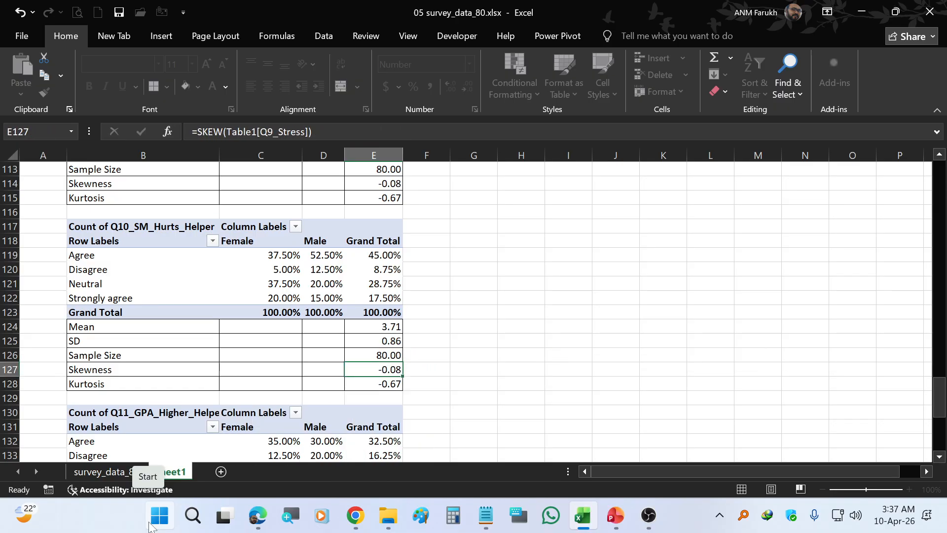
# Copy the Sample Size formula into the Skewness cell E127 and change its function to SKEW for Table1's Q10_SM_Hurts_Concentration column
pyautogui.press('Up')
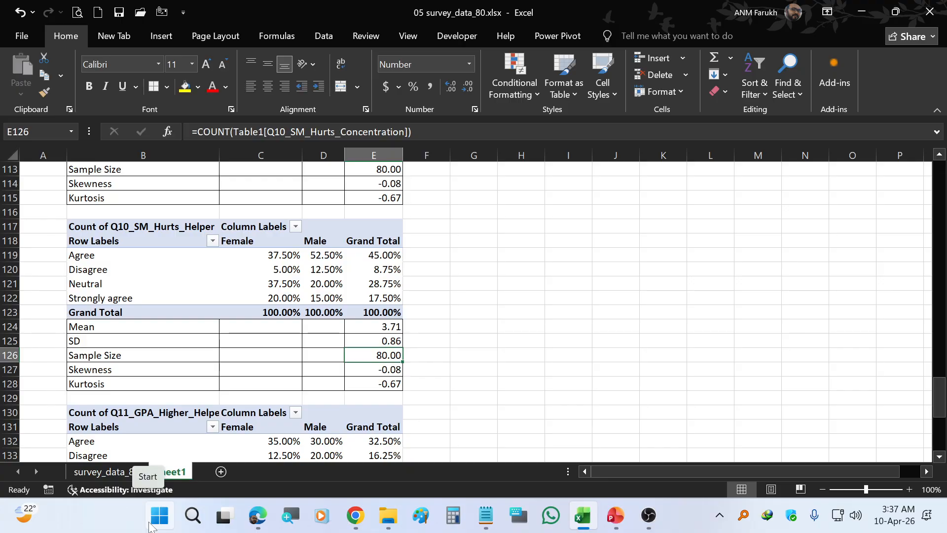
pyautogui.hotkey('ctrl', 'c')
pyautogui.press('Down')
pyautogui.press('Return')
pyautogui.press('F2')
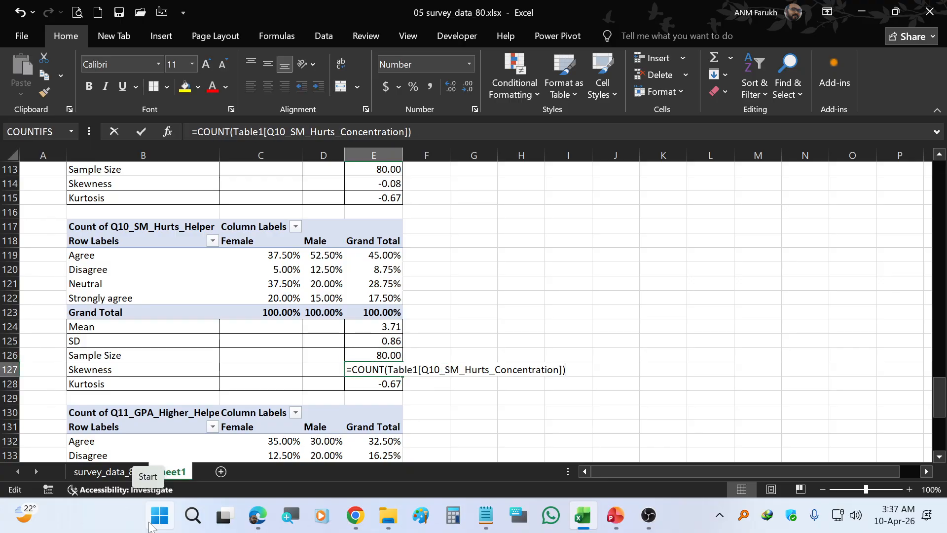
pyautogui.press('Left')
pyautogui.press('Left')
pyautogui.press('Left')
pyautogui.press('Left')
pyautogui.press('Left')
pyautogui.press('Left')
pyautogui.press('Left')
pyautogui.press('Left')
pyautogui.press('Left')
pyautogui.press('Left')
pyautogui.press('Left')
pyautogui.press('Left')
pyautogui.press('Left')
pyautogui.press('Left')
pyautogui.press('Left')
pyautogui.press('Left')
pyautogui.press('Left')
pyautogui.press('Left')
pyautogui.press('Left')
pyautogui.press('Left')
pyautogui.press('Left')
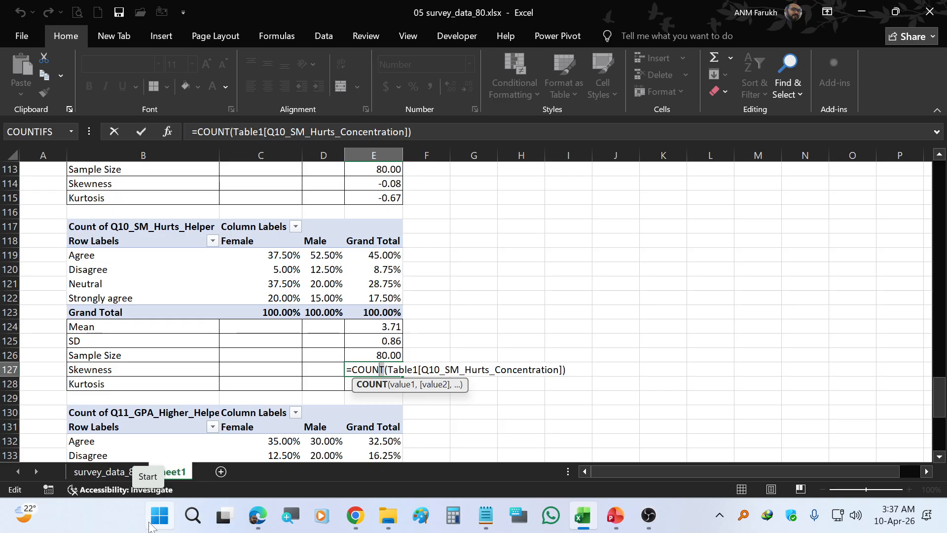
pyautogui.press('Right')
pyautogui.hotkey('ctrl', 'shift', 'Left')
pyautogui.write('skew')
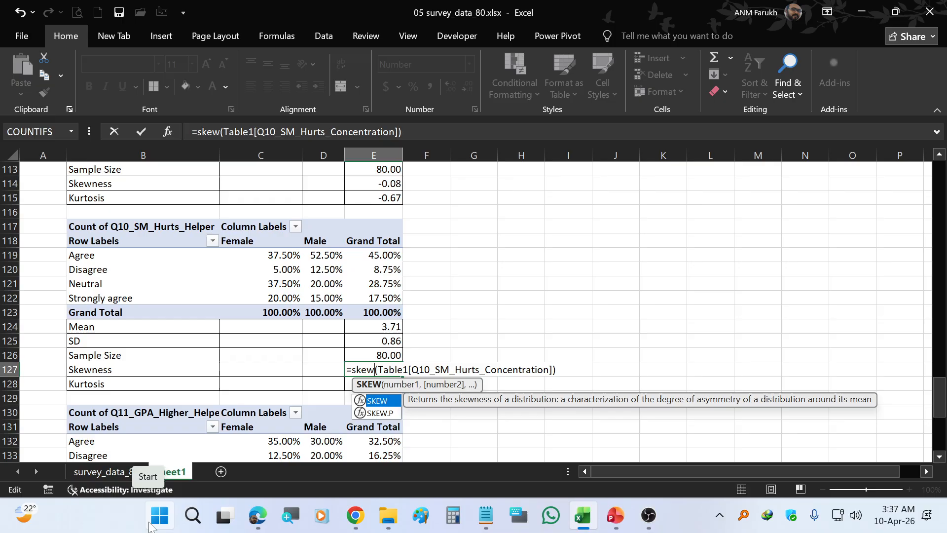
pyautogui.press('Return')
pyautogui.press('F2')
pyautogui.press('Escape')
# Copy the Skewness formula into the Kurtosis cell E128 and change its function to KURT for Table1's Q10_SM_Hurts_Concentration column
pyautogui.press('Up')
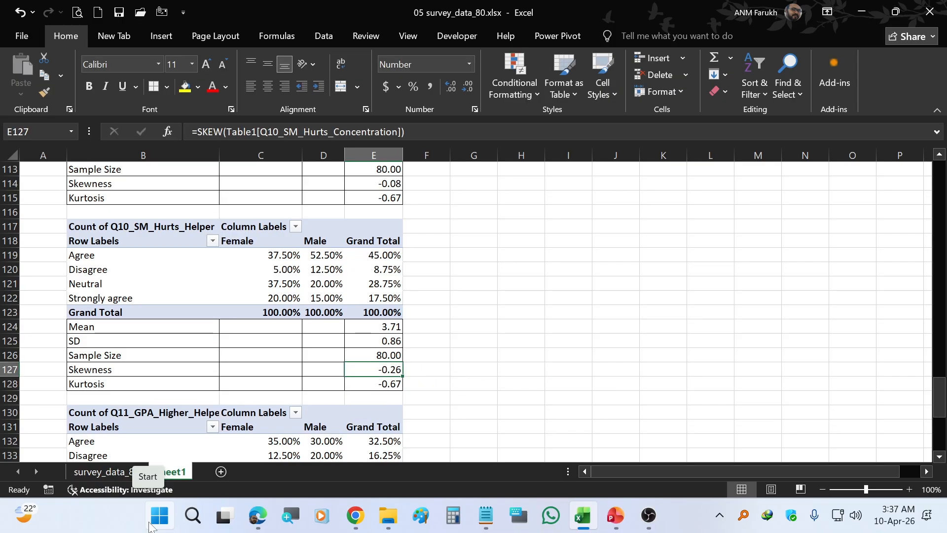
pyautogui.hotkey('ctrl', 'c')
pyautogui.press('Down')
pyautogui.press('Return')
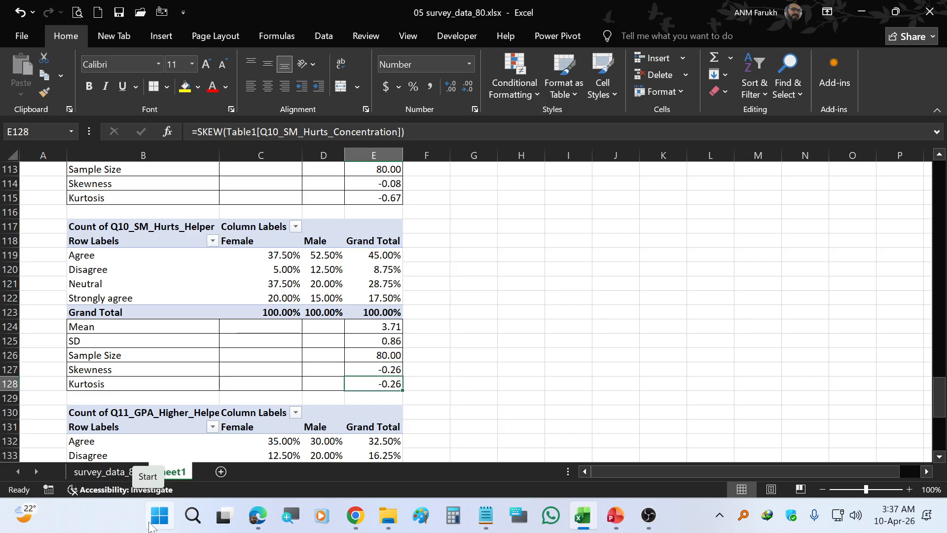
pyautogui.press('F2')
pyautogui.press('Left')
pyautogui.press('Left')
pyautogui.press('Left')
pyautogui.press('Left')
pyautogui.press('Left')
pyautogui.press('Left')
pyautogui.press('Left')
pyautogui.press('Left')
pyautogui.press('Left')
pyautogui.press('Left')
pyautogui.press('Left')
pyautogui.press('Left')
pyautogui.press('Left')
pyautogui.press('Left')
pyautogui.press('Left')
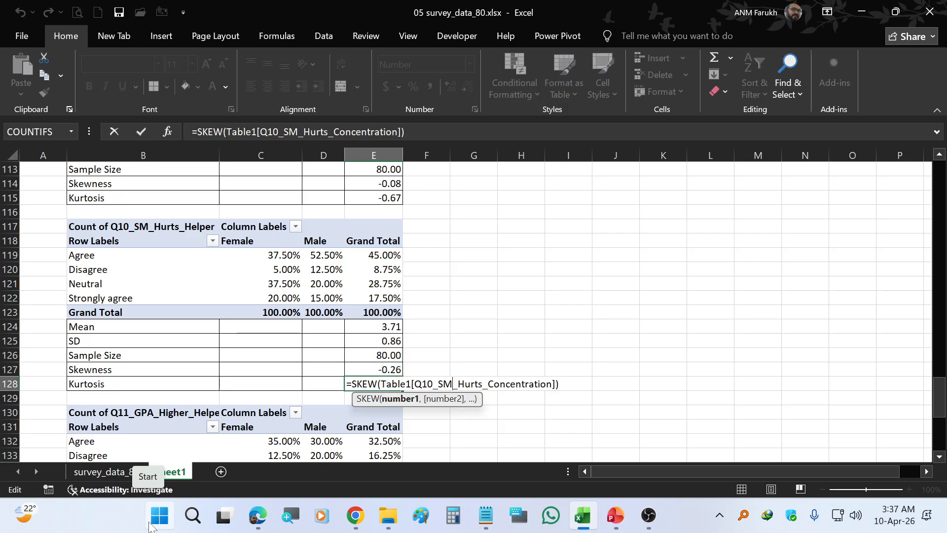
pyautogui.press('Left')
pyautogui.press('Left')
pyautogui.press('Left')
pyautogui.press('Left')
pyautogui.press('Left')
pyautogui.press('Left')
pyautogui.press('Left')
pyautogui.press('Left')
pyautogui.press('Left')
pyautogui.press('Left')
pyautogui.press('Left')
pyautogui.press('Left')
pyautogui.press('Left')
pyautogui.press('Left')
pyautogui.hotkey('shift', 'Left')
pyautogui.hotkey('shift', 'Left')
pyautogui.hotkey('shift', 'Left')
pyautogui.hotkey('shift', 'Left')
pyautogui.write('Kurt')
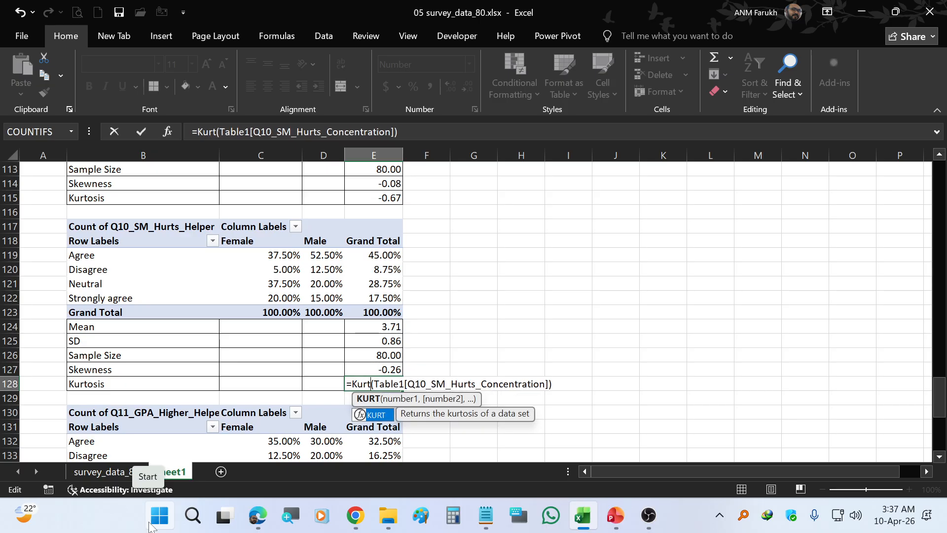
pyautogui.press('Return')
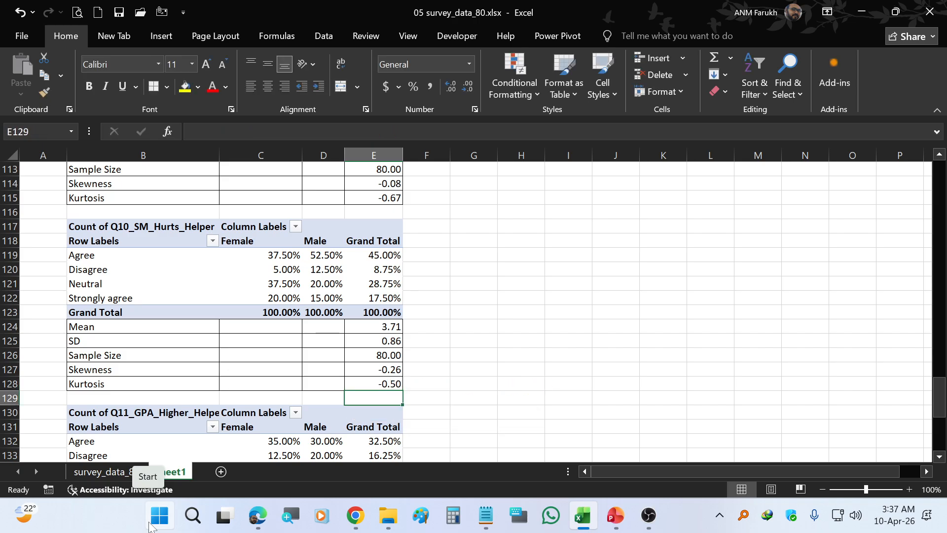
# Copy the statistics block B124:E128 to B137, directly below the Q11_GPA_Higher_Helper pivot table
pyautogui.scroll(-1, 428, 339)
pyautogui.scroll(-1, 429, 340)
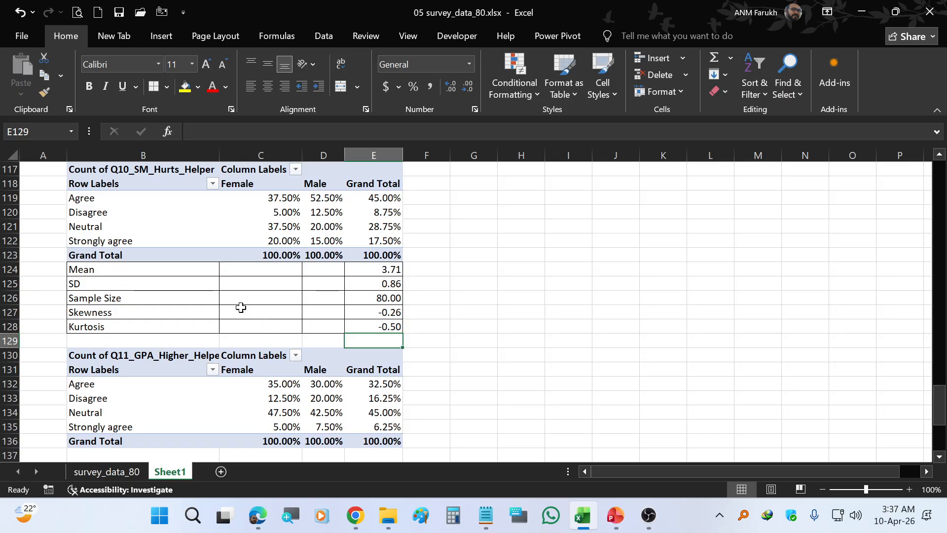
pyautogui.scroll(-1, 242, 307)
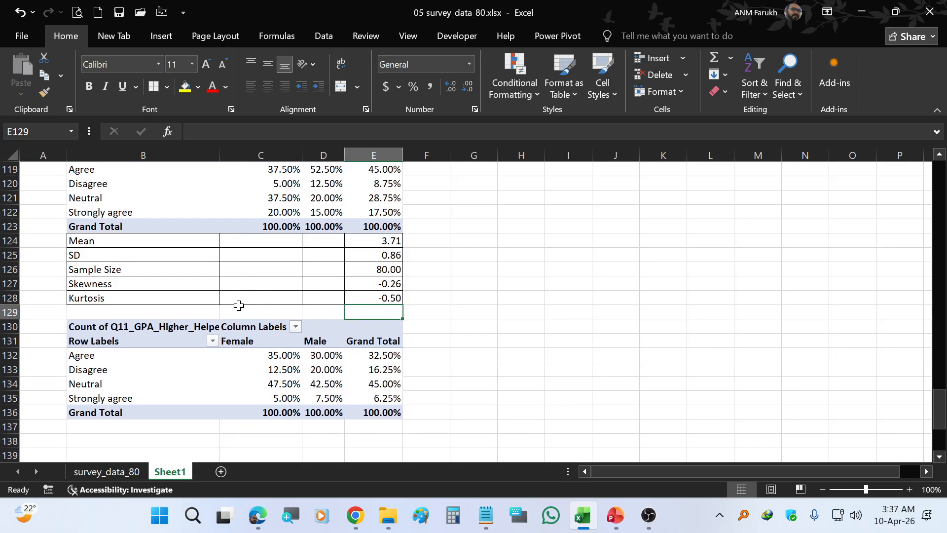
pyautogui.click(196, 240)
pyautogui.hotkey('ctrl', 'shift', 'Right')
pyautogui.hotkey('ctrl', 'shift', 'Down')
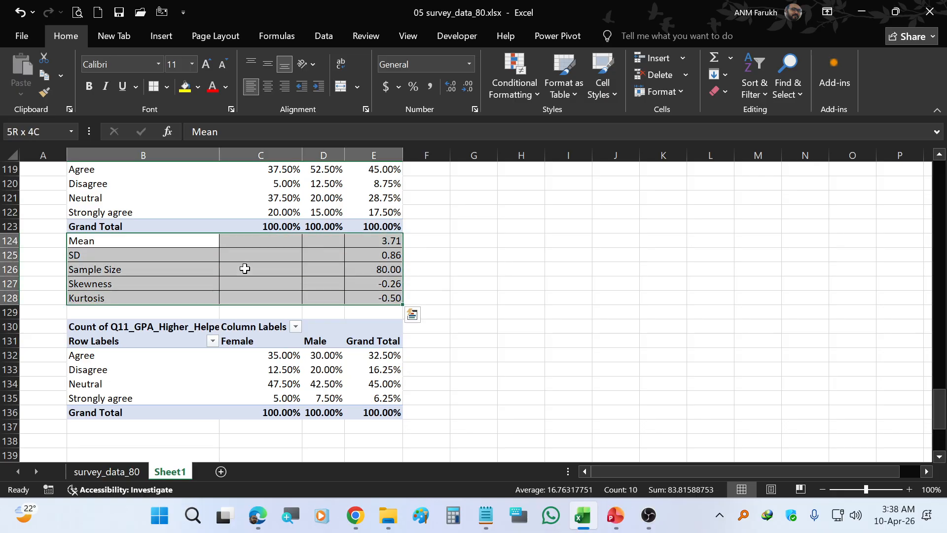
pyautogui.hotkey('ctrl', 'c')
pyautogui.press('Down')
pyautogui.press('Down')
pyautogui.press('Down')
pyautogui.press('Down')
pyautogui.press('Down')
pyautogui.press('Down')
pyautogui.press('Down')
pyautogui.press('Down')
pyautogui.press('Down')
pyautogui.press('Down')
pyautogui.press('Down')
pyautogui.press('Down')
pyautogui.press('Down')
pyautogui.hotkey('ctrl', 'v')
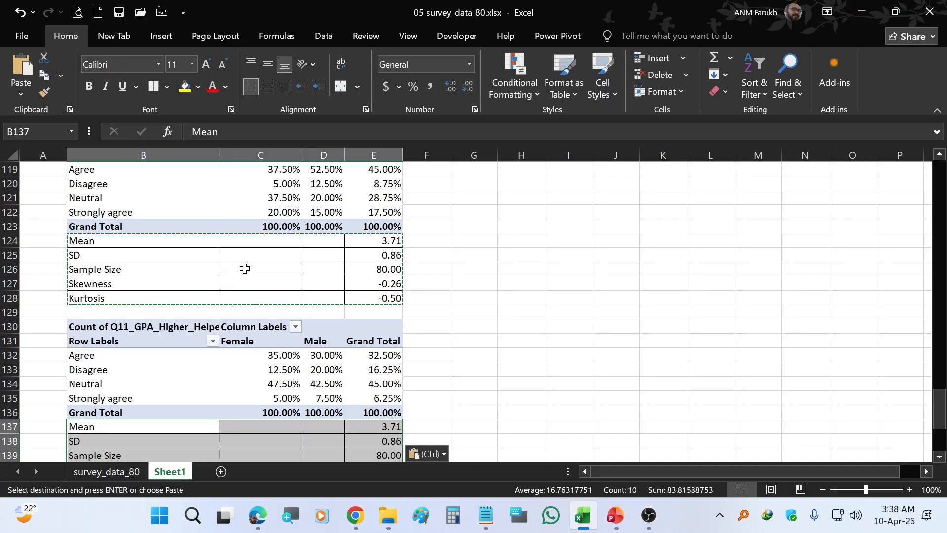
pyautogui.scroll(-2, 245, 268)
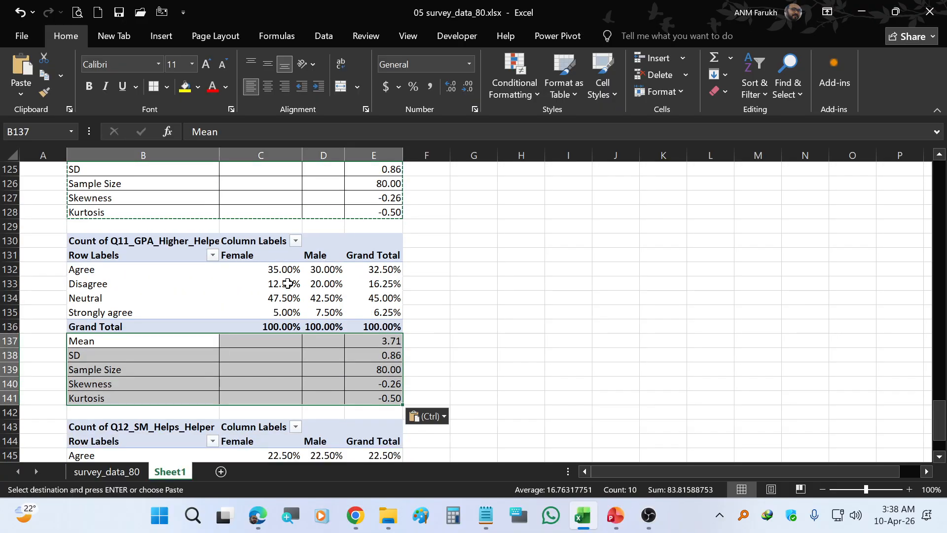
# Change the Mean formula in E137 to AVERAGE of the Q11_GPA_Would_Be_Higher column of Table1
pyautogui.click(288, 283)
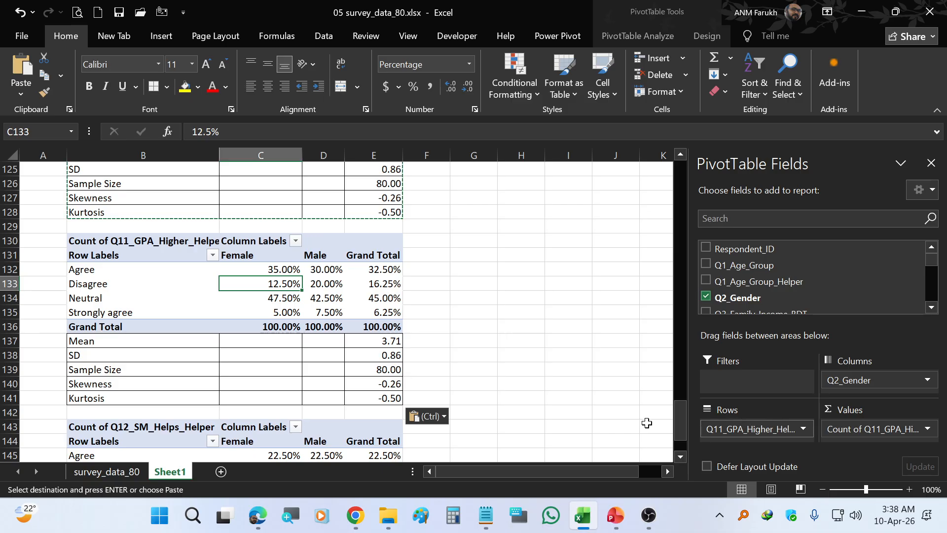
pyautogui.click(364, 364)
pyautogui.click(383, 341)
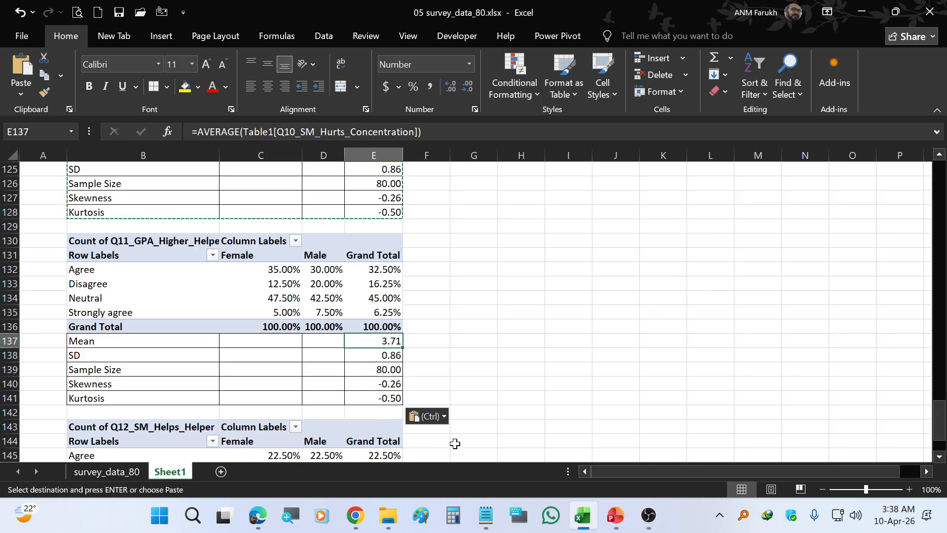
pyautogui.press('F2')
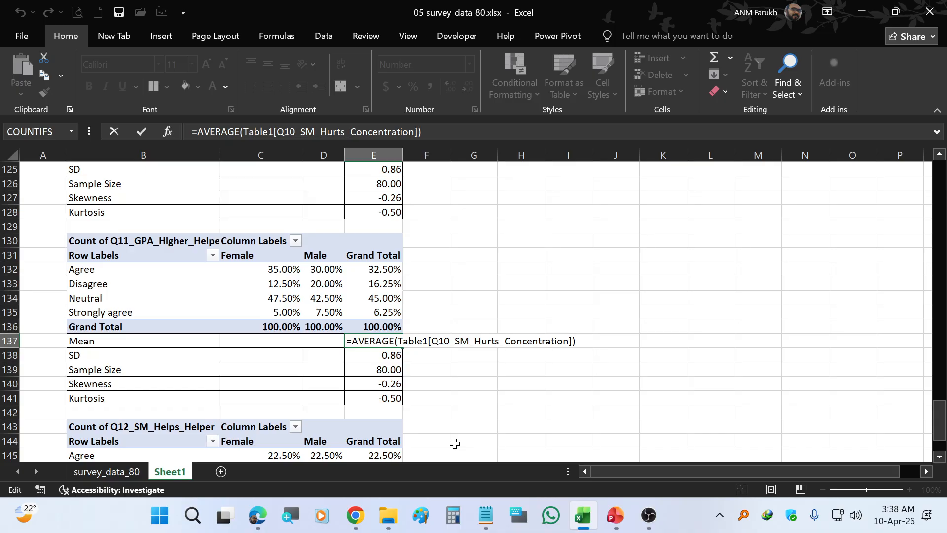
pyautogui.press('BackSpace')
pyautogui.press('BackSpace')
pyautogui.press('BackSpace')
pyautogui.press('BackSpace')
pyautogui.press('BackSpace')
pyautogui.press('BackSpace')
pyautogui.press('BackSpace')
pyautogui.press('BackSpace')
pyautogui.press('BackSpace')
pyautogui.press('BackSpace')
pyautogui.press('BackSpace')
pyautogui.press('BackSpace')
pyautogui.press('BackSpace')
pyautogui.press('BackSpace')
pyautogui.press('BackSpace')
pyautogui.press('BackSpace')
pyautogui.press('BackSpace')
pyautogui.press('BackSpace')
pyautogui.press('BackSpace')
pyautogui.press('BackSpace')
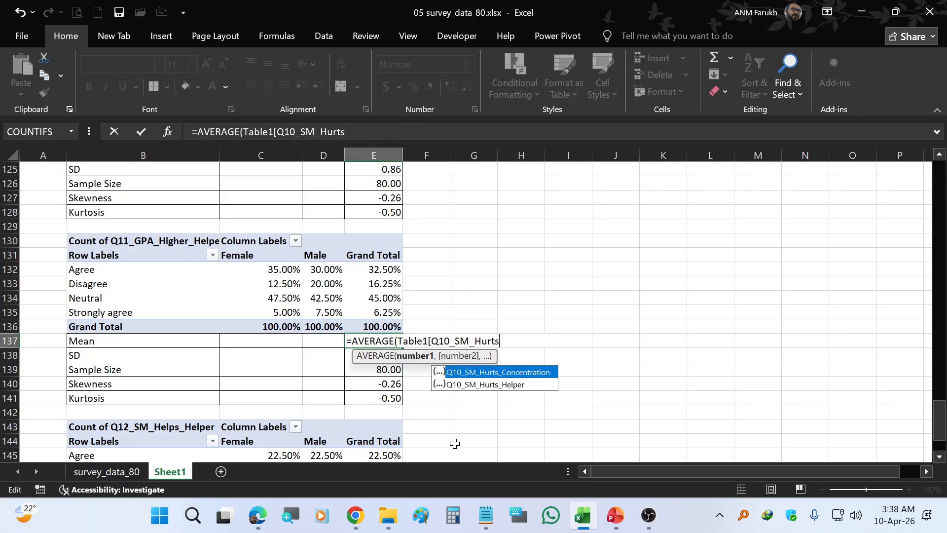
pyautogui.write('1')
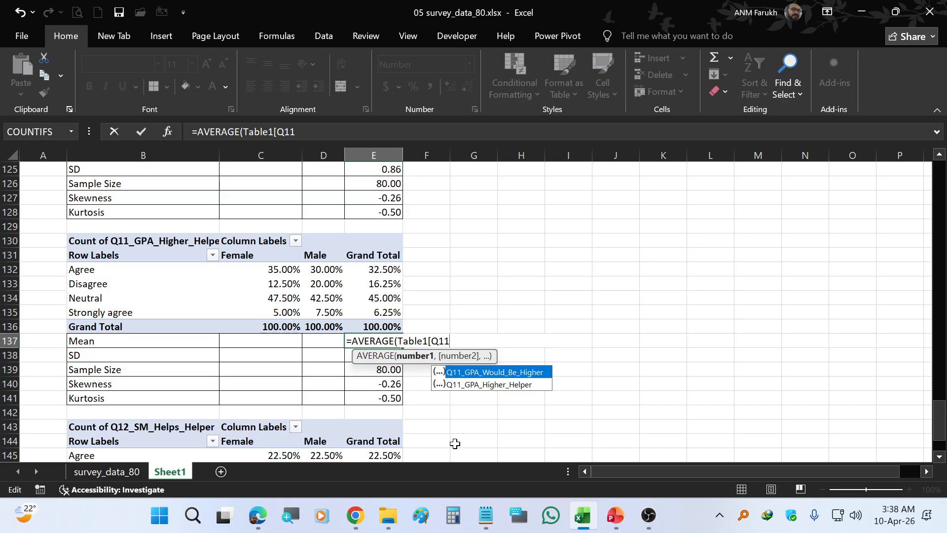
pyautogui.doubleClick(545, 372)
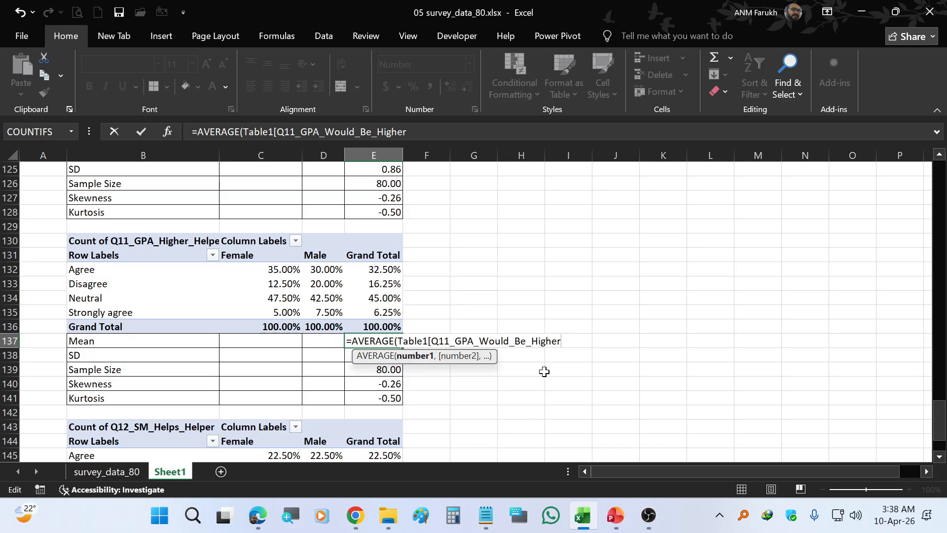
pyautogui.press('Return')
# Copy the Mean formula from E137 into the SD, Sample Size, Skewness and Kurtosis cells E138:E141
pyautogui.press('Up')
pyautogui.hotkey('ctrl', 'c')
pyautogui.press('Down')
pyautogui.hotkey('shift', 'Down')
pyautogui.hotkey('shift', 'Down')
pyautogui.hotkey('shift', 'Down')
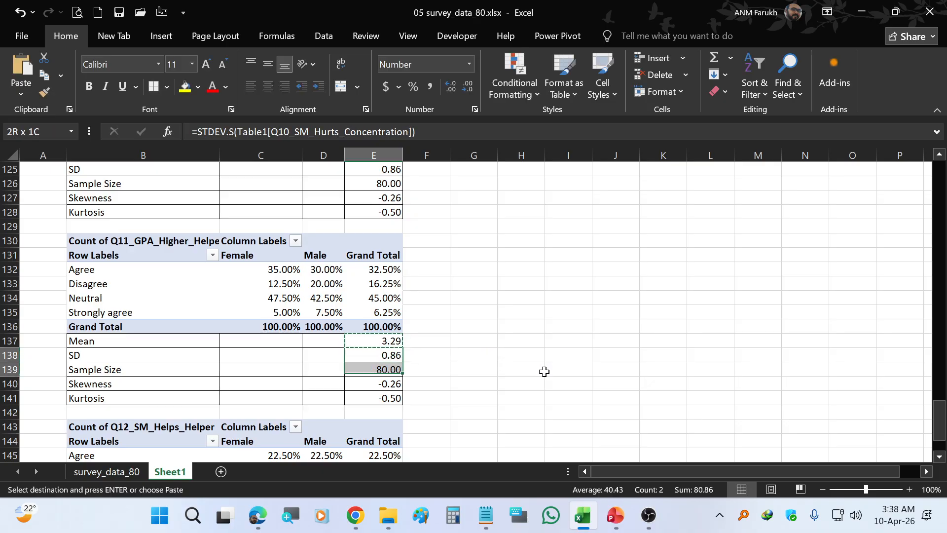
pyautogui.hotkey('ctrl', 'v')
# Change the function in the SD cell E138 to STDEV.S for Table1's Q11_GPA_Would_Be_Higher column
pyautogui.hotkey('shift', 'Up')
pyautogui.hotkey('shift', 'Up')
pyautogui.hotkey('shift', 'Up')
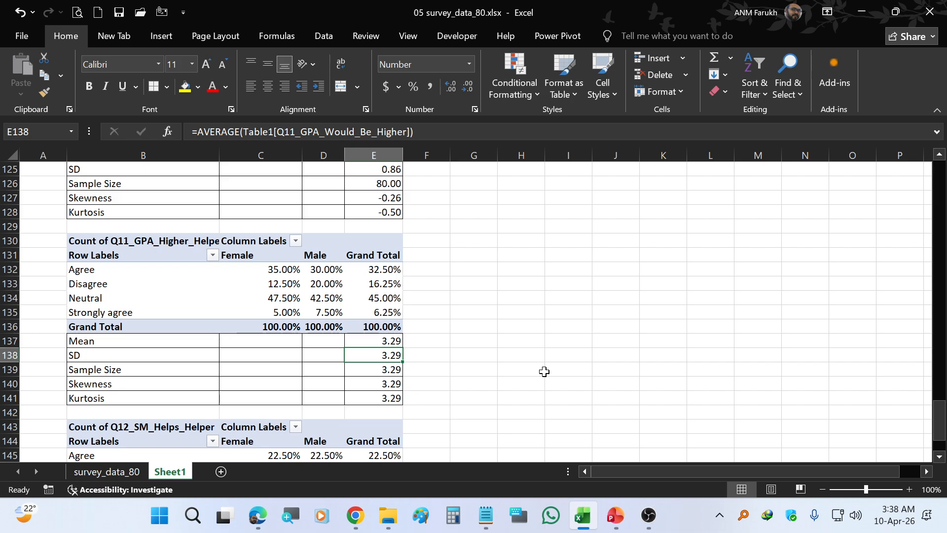
pyautogui.press('F2')
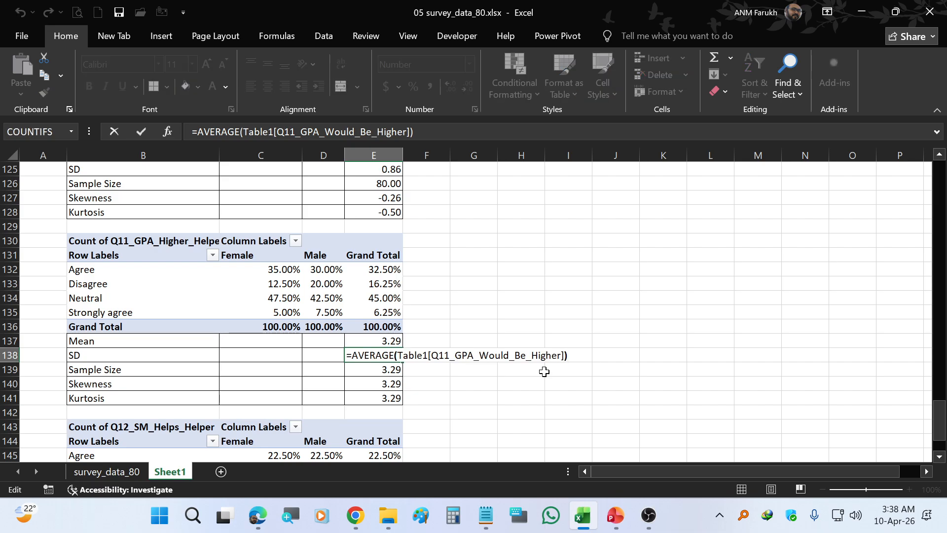
pyautogui.press('Left')
pyautogui.press('Left')
pyautogui.press('Left')
pyautogui.press('Left')
pyautogui.press('Left')
pyautogui.press('Left')
pyautogui.press('Left')
pyautogui.press('Left')
pyautogui.press('Left')
pyautogui.press('Left')
pyautogui.press('Left')
pyautogui.press('Left')
pyautogui.press('Left')
pyautogui.press('Left')
pyautogui.press('Left')
pyautogui.press('Left')
pyautogui.press('Left')
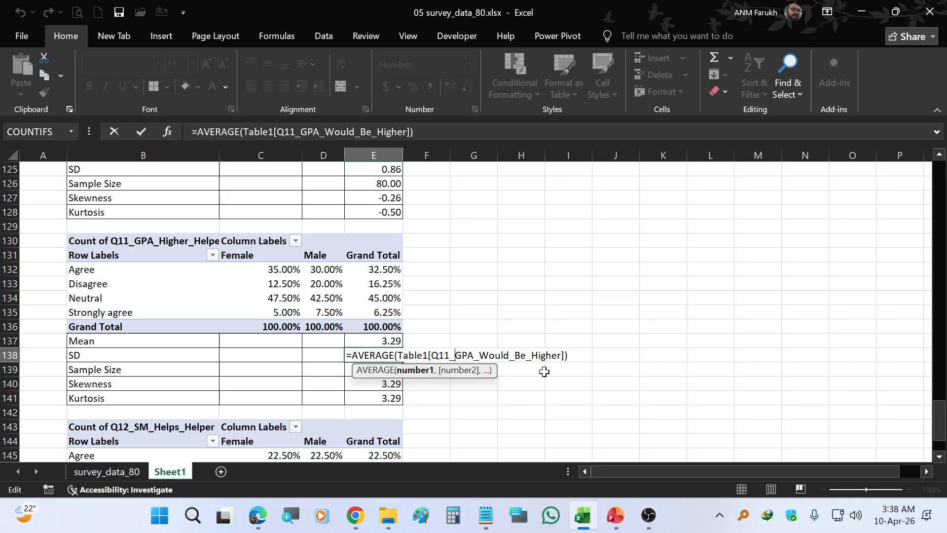
pyautogui.press('Left')
pyautogui.press('Left')
pyautogui.press('Left')
pyautogui.press('Left')
pyautogui.press('Left')
pyautogui.press('Left')
pyautogui.press('Left')
pyautogui.hotkey('shift', 'Left')
pyautogui.hotkey('shift', 'Left')
pyautogui.hotkey('shift', 'Left')
pyautogui.hotkey('shift', 'Left')
pyautogui.hotkey('shift', 'Left')
pyautogui.hotkey('shift', 'Left')
pyautogui.hotkey('shift', 'Left')
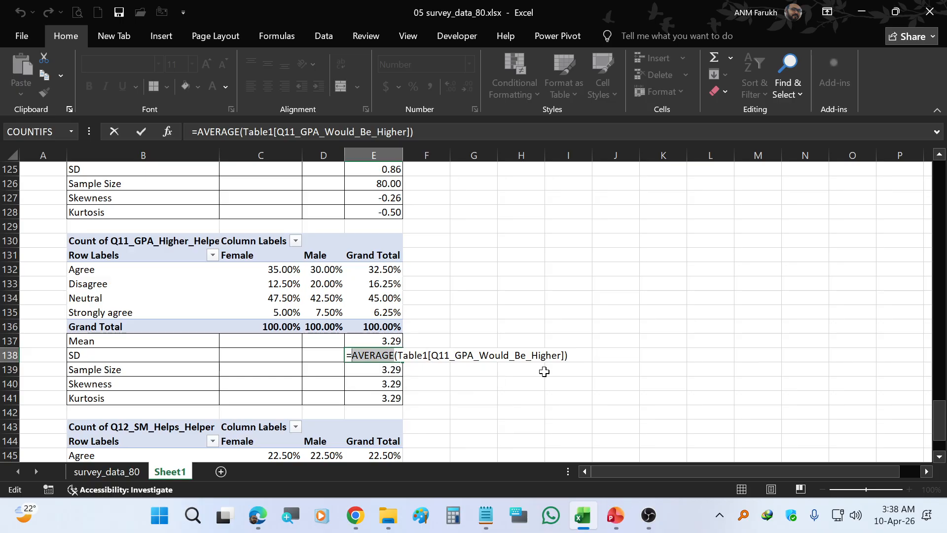
pyautogui.write('stde')
pyautogui.write('v.s')
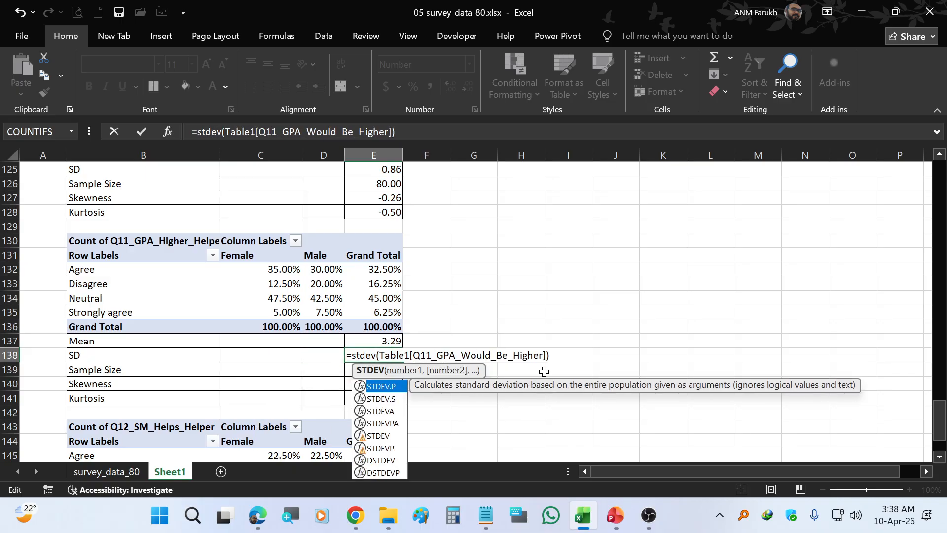
pyautogui.press('Return')
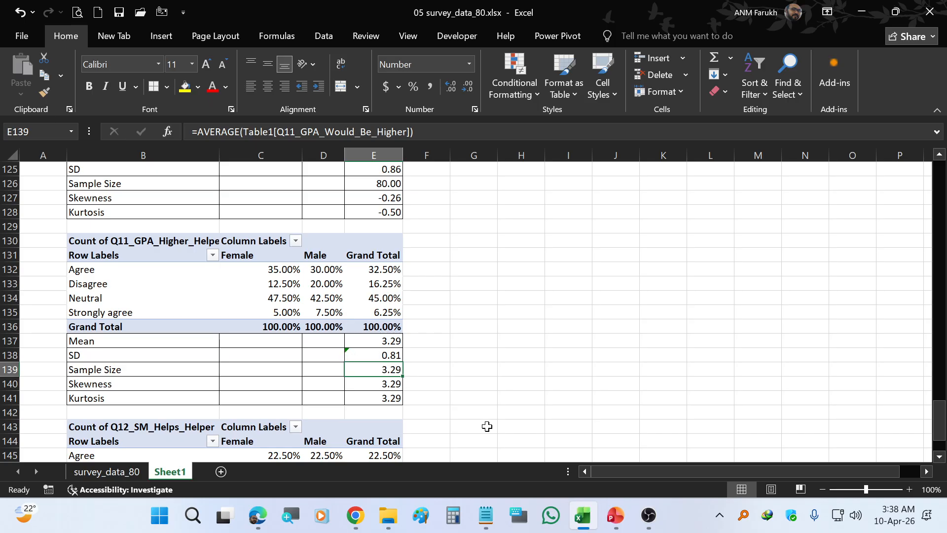
# Change the function in the Sample Size cell E139 to COUNT for Table1's Q11_GPA_Would_Be_Higher column
pyautogui.press('F2')
pyautogui.press('Left')
pyautogui.press('Left')
pyautogui.press('Left')
pyautogui.press('Left')
pyautogui.press('Left')
pyautogui.press('Left')
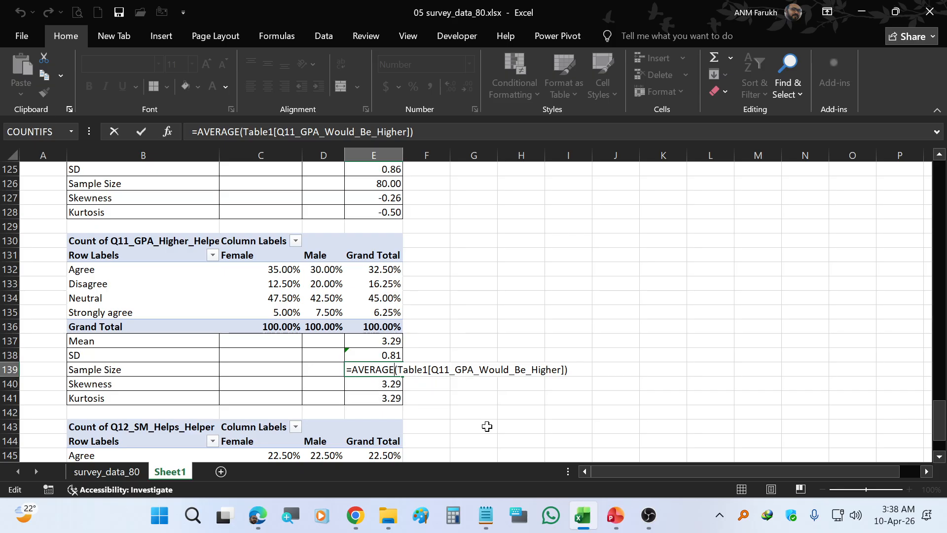
pyautogui.hotkey('ctrl', 'shift', 'Left')
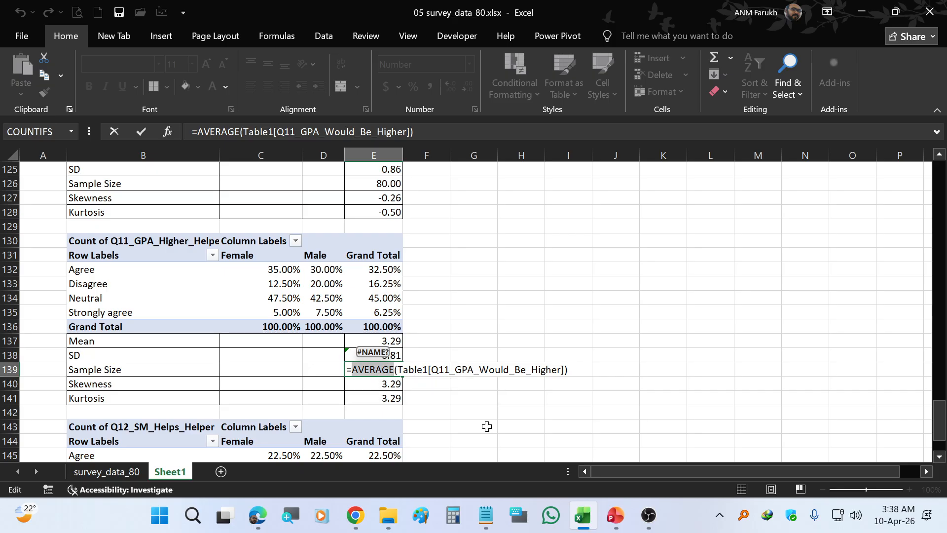
pyautogui.write('count')
pyautogui.press('Return')
# Change the function in the Skewness cell E140 to SKEW for Table1's Q11_GPA_Would_Be_Higher column
pyautogui.press('F2')
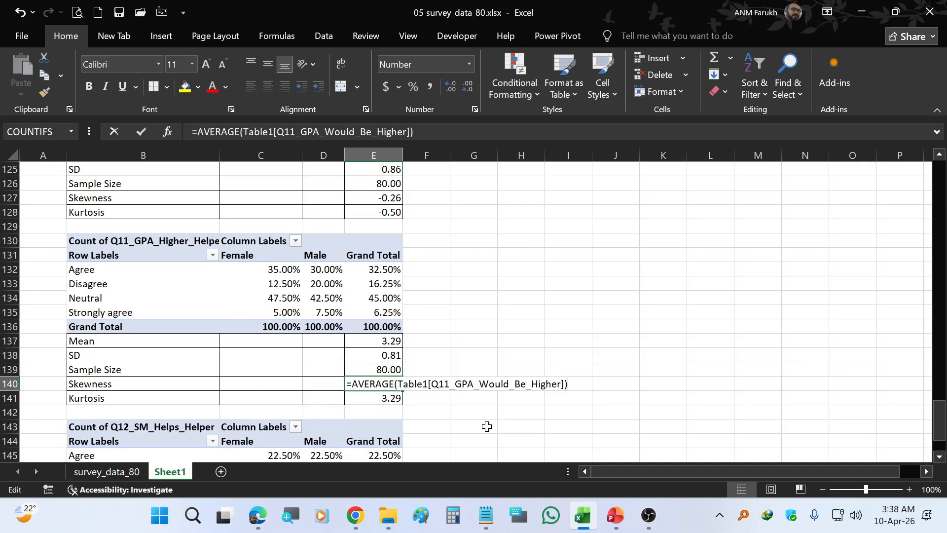
pyautogui.press('Left')
pyautogui.press('Left')
pyautogui.press('Left')
pyautogui.press('Left')
pyautogui.press('Left')
pyautogui.press('Left')
pyautogui.press('Left')
pyautogui.press('Left')
pyautogui.press('Left')
pyautogui.press('Left')
pyautogui.press('Left')
pyautogui.press('Left')
pyautogui.press('Left')
pyautogui.press('Left')
pyautogui.press('Left')
pyautogui.press('Left')
pyautogui.press('Left')
pyautogui.press('Left')
pyautogui.press('Right')
pyautogui.hotkey('ctrl', 'shift', 'Left')
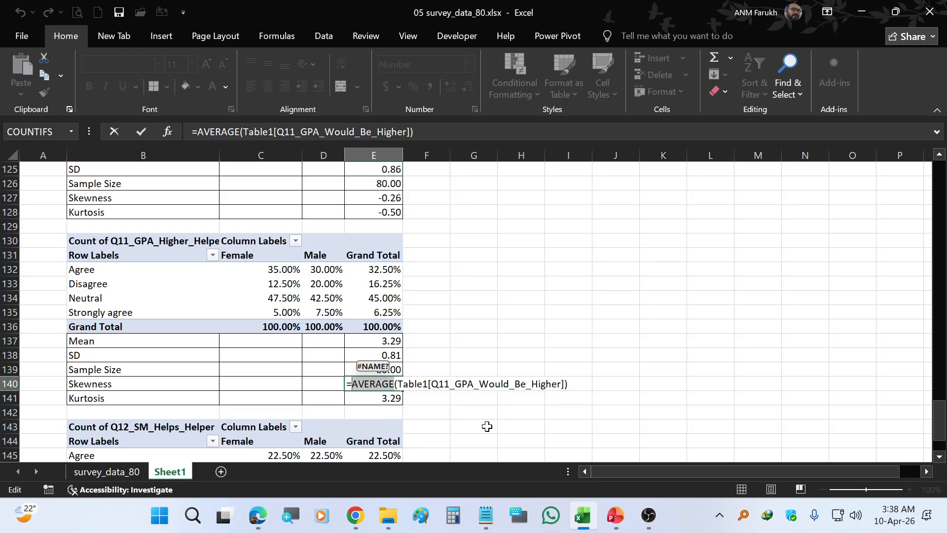
pyautogui.write('skew')
pyautogui.press('Return')
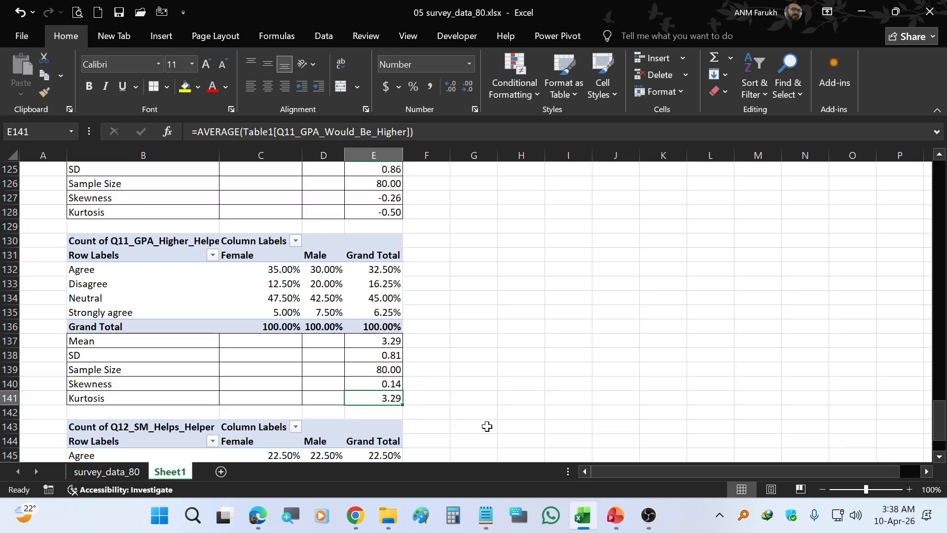
# Change the function in the Kurtosis cell E141 to KURT for Table1's Q11_GPA_Would_Be_Higher column
pyautogui.press('F2')
pyautogui.press('Left')
pyautogui.press('Left')
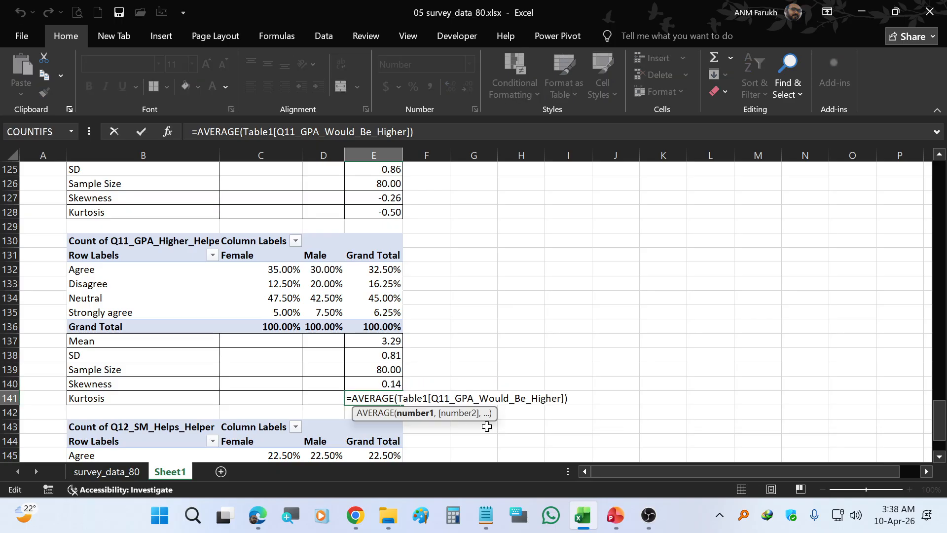
pyautogui.press('Left')
pyautogui.press('Left')
pyautogui.press('Left')
pyautogui.press('Left')
pyautogui.press('Left')
pyautogui.press('Left')
pyautogui.press('Left')
pyautogui.press('Left')
pyautogui.hotkey('ctrl', 'shift', 'Left')
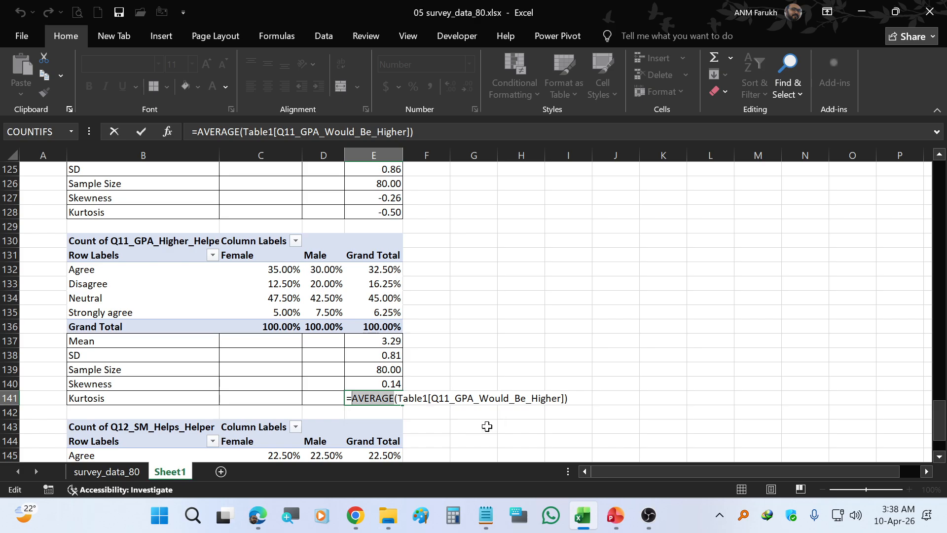
pyautogui.write('kurt')
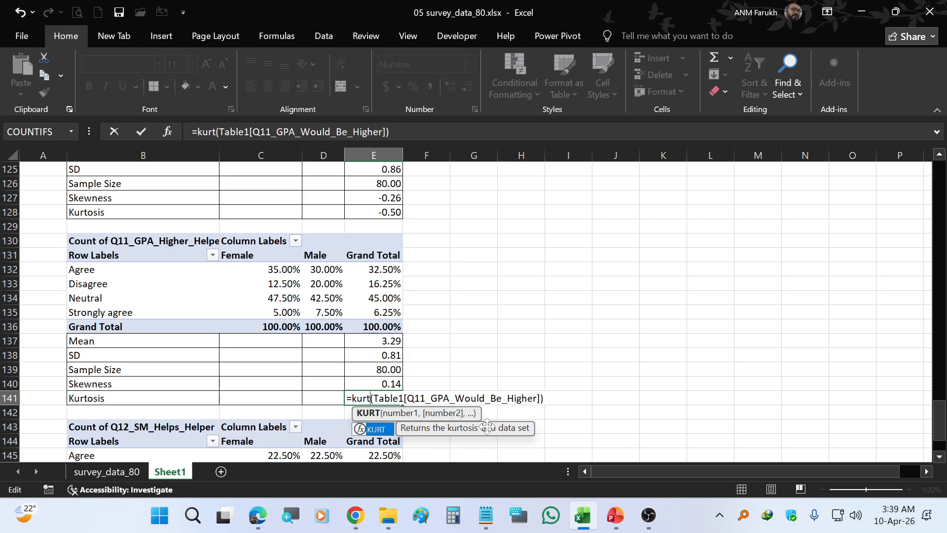
pyautogui.press('Return')
# Copy the Q11 statistics block B137:E141 to B151, directly below the Q12_SM_Helps_Helper pivot table
pyautogui.scroll(-5, 464, 370)
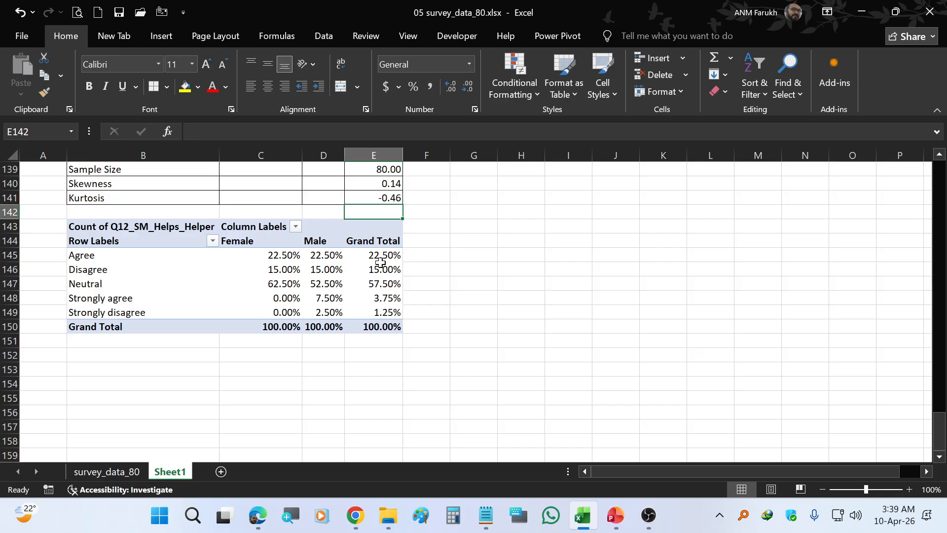
pyautogui.scroll(2, 368, 347)
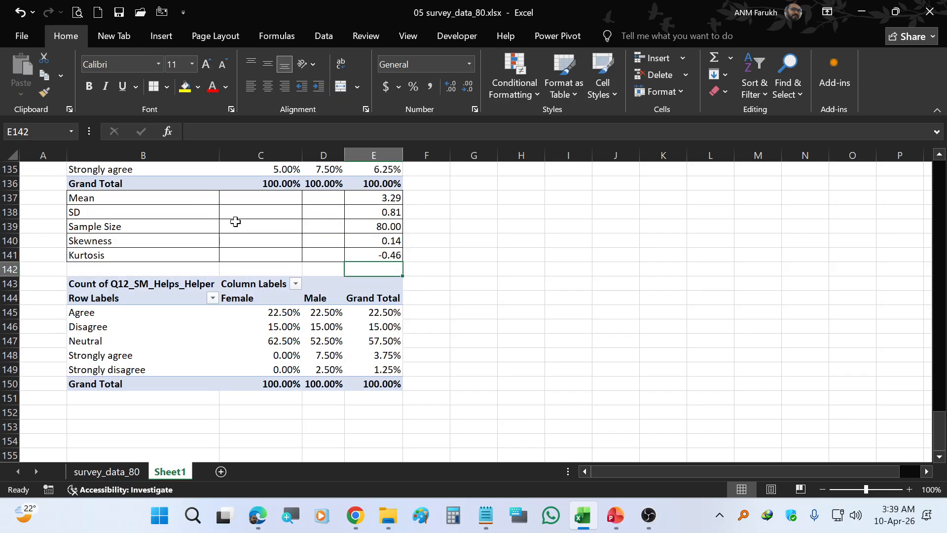
pyautogui.click(199, 199)
pyautogui.hotkey('shift', 'Down')
pyautogui.hotkey('shift', 'Down')
pyautogui.hotkey('shift', 'Down')
pyautogui.hotkey('shift', 'Down')
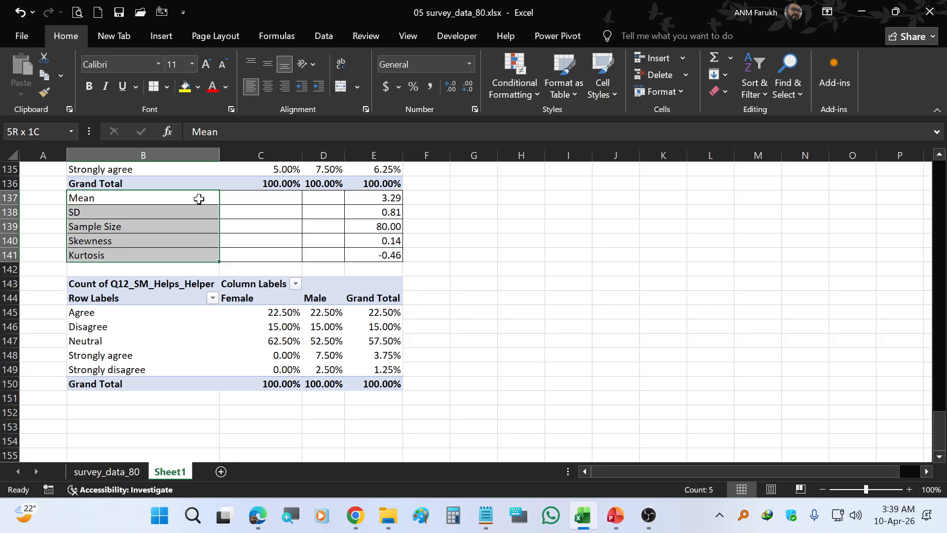
pyautogui.hotkey('shift', 'Right')
pyautogui.hotkey('shift', 'Right')
pyautogui.hotkey('shift', 'Right')
pyautogui.hotkey('ctrl', 'c')
pyautogui.press('Down')
pyautogui.press('Down')
pyautogui.press('Down')
pyautogui.press('Down')
pyautogui.press('Down')
pyautogui.press('Down')
pyautogui.press('Down')
pyautogui.press('Down')
pyautogui.press('Down')
pyautogui.press('Down')
pyautogui.press('Down')
pyautogui.press('Down')
pyautogui.press('Down')
pyautogui.press('Down')
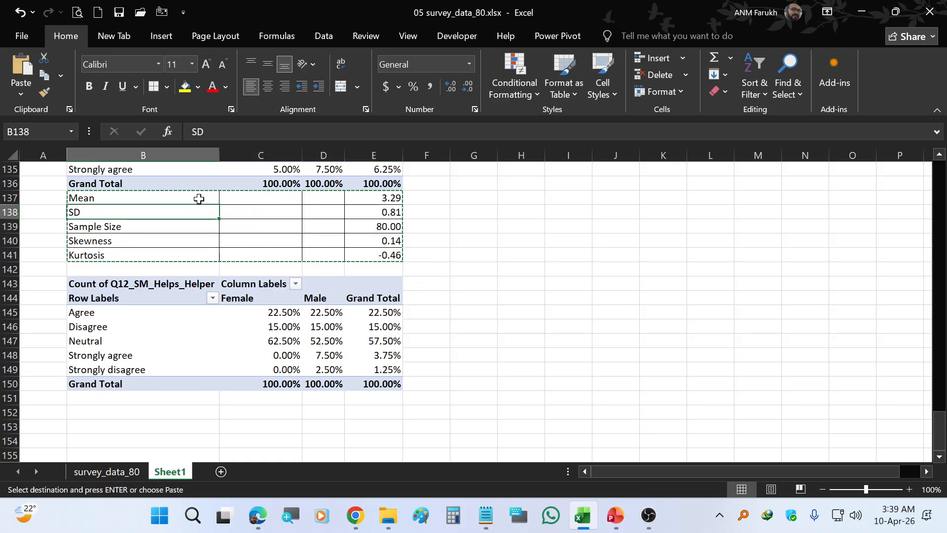
pyautogui.press('Return')
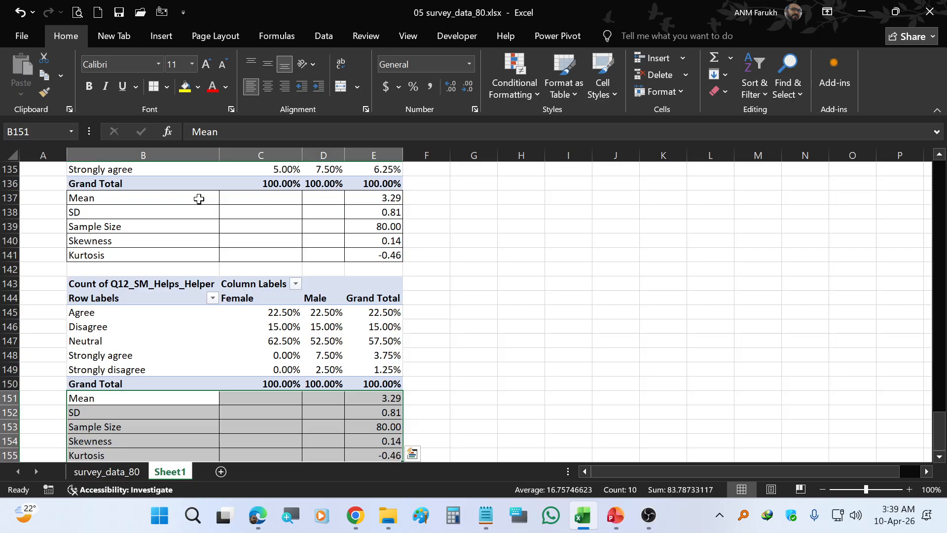
# Change the Mean formula in E151 to AVERAGE of the Q12_SM_Helps_Learning column of Table1
pyautogui.scroll(-2, 302, 210)
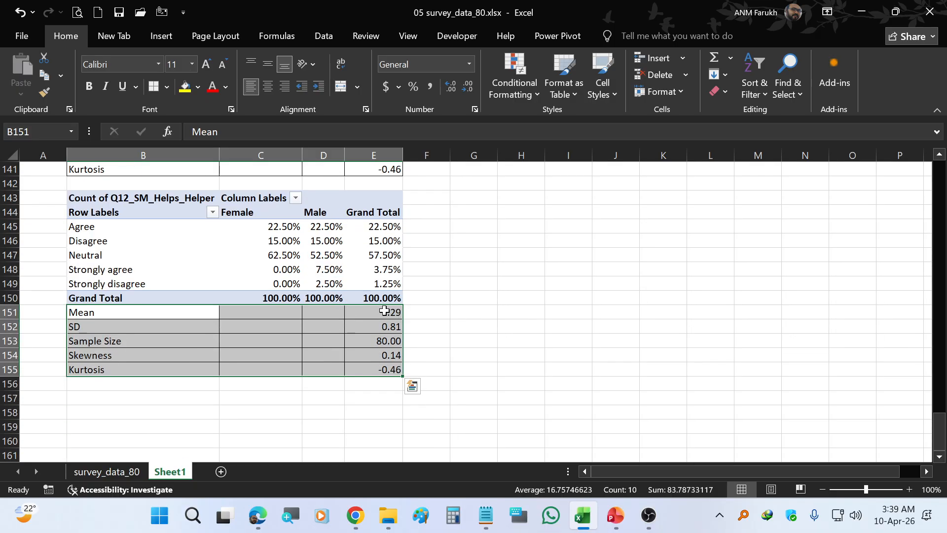
pyautogui.click(385, 312)
pyautogui.press('F2')
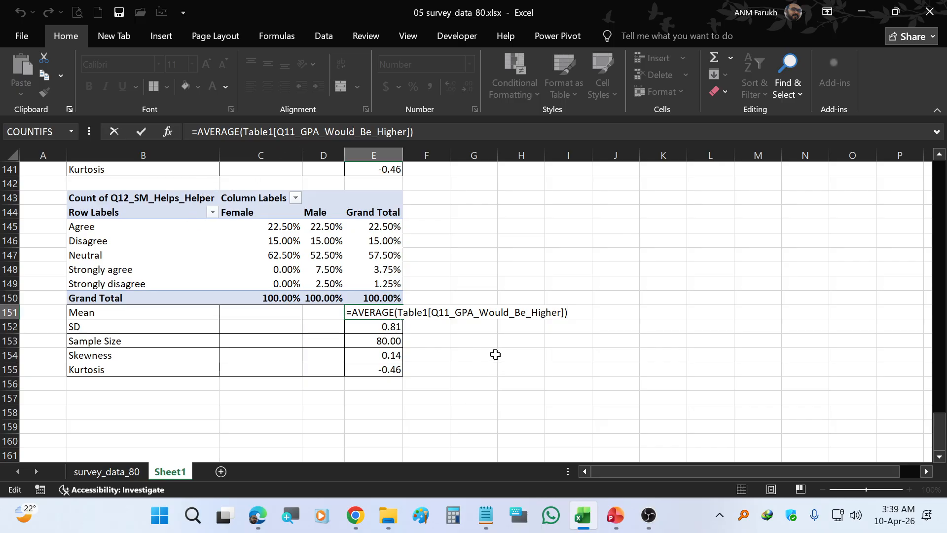
pyautogui.press('BackSpace')
pyautogui.press('BackSpace')
pyautogui.press('BackSpace')
pyautogui.press('BackSpace')
pyautogui.press('BackSpace')
pyautogui.press('BackSpace')
pyautogui.press('BackSpace')
pyautogui.press('BackSpace')
pyautogui.press('BackSpace')
pyautogui.press('BackSpace')
pyautogui.press('BackSpace')
pyautogui.press('BackSpace')
pyautogui.press('BackSpace')
pyautogui.press('BackSpace')
pyautogui.press('BackSpace')
pyautogui.press('BackSpace')
pyautogui.press('BackSpace')
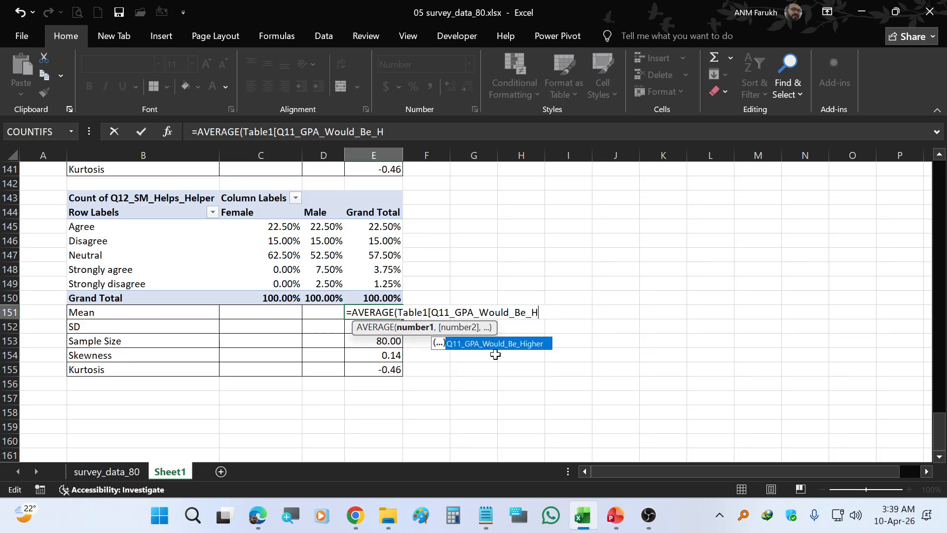
pyautogui.press('BackSpace')
pyautogui.press('BackSpace')
pyautogui.press('BackSpace')
pyautogui.press('BackSpace')
pyautogui.press('BackSpace')
pyautogui.press('BackSpace')
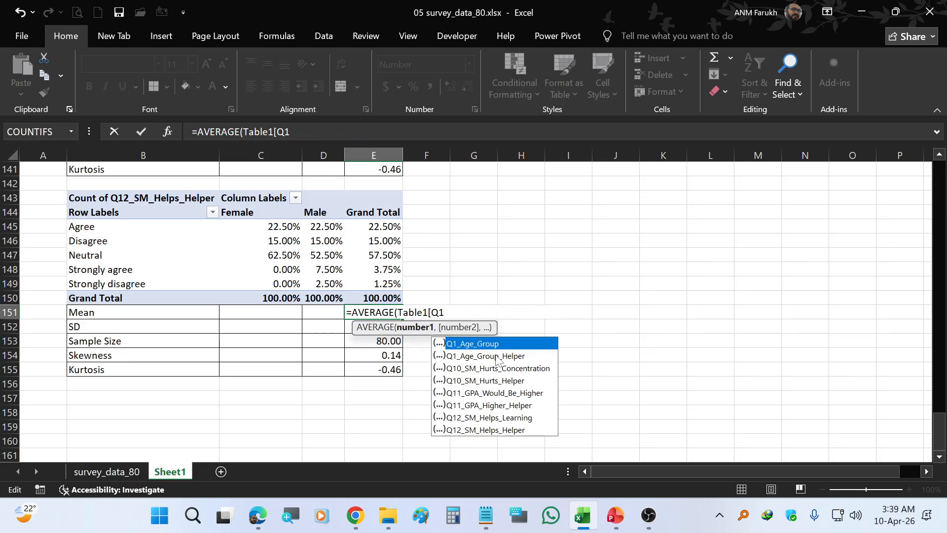
pyautogui.write('2')
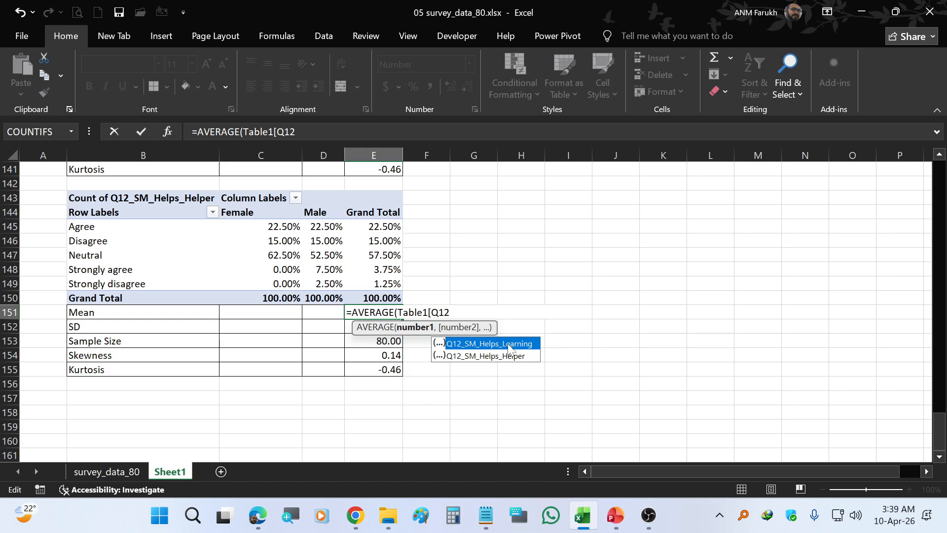
pyautogui.doubleClick(510, 344)
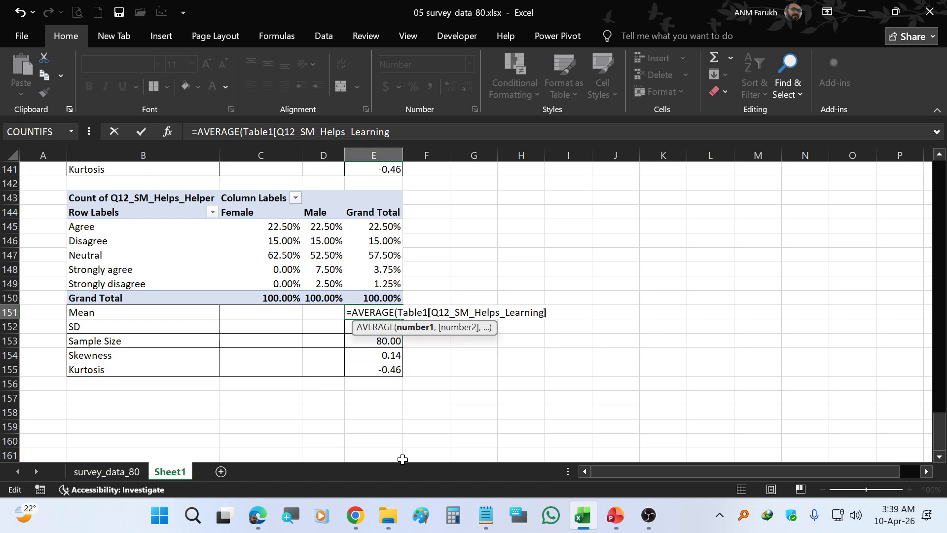
pyautogui.press('Return')
# Copy the Mean formula from E151 into the SD, Sample Size, Skewness and Kurtosis cells E152:E155
pyautogui.press('Up')
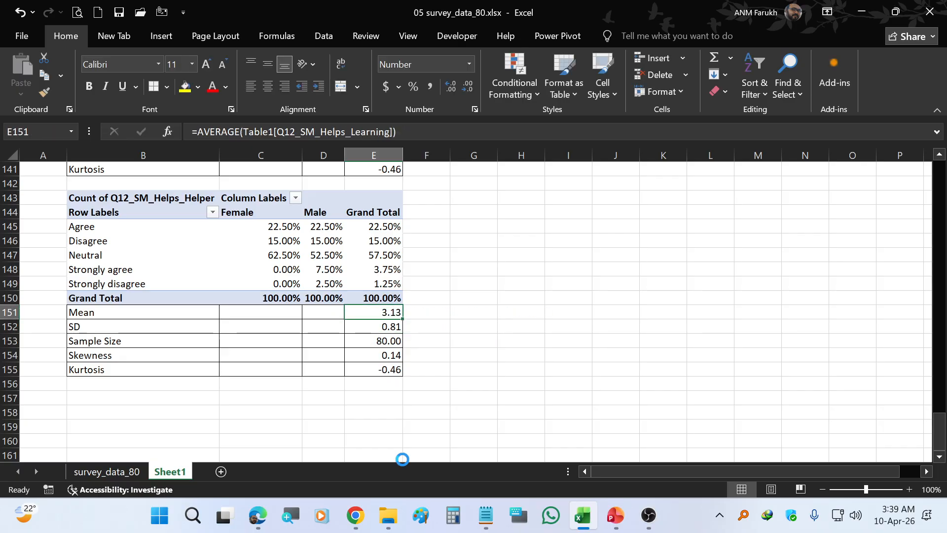
pyautogui.hotkey('ctrl', 'c')
pyautogui.press('Down')
pyautogui.hotkey('shift', 'Down')
pyautogui.hotkey('shift', 'Down')
pyautogui.hotkey('shift', 'Down')
pyautogui.press('Return')
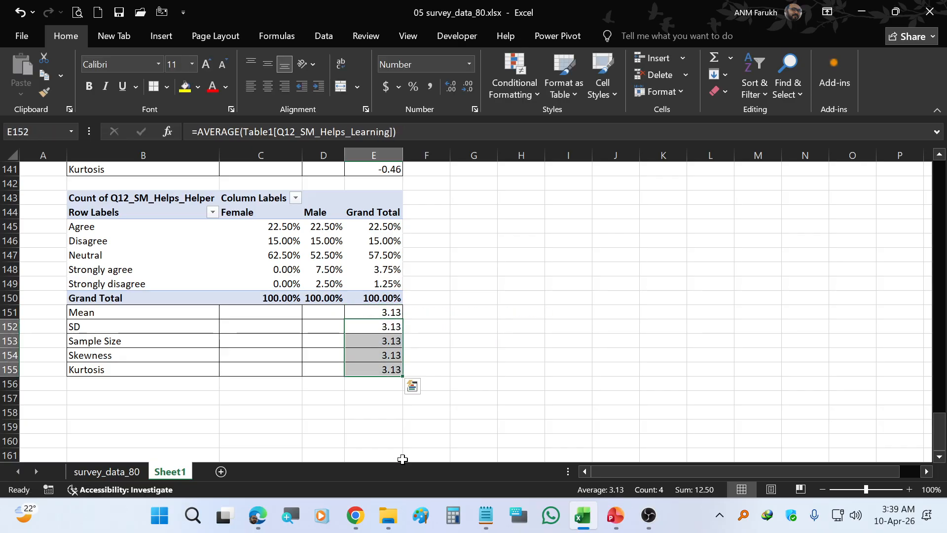
# Change the function in the SD cell E152 to STDEV.S for Table1's Q12_SM_Helps_Learning column
pyautogui.press('F2')
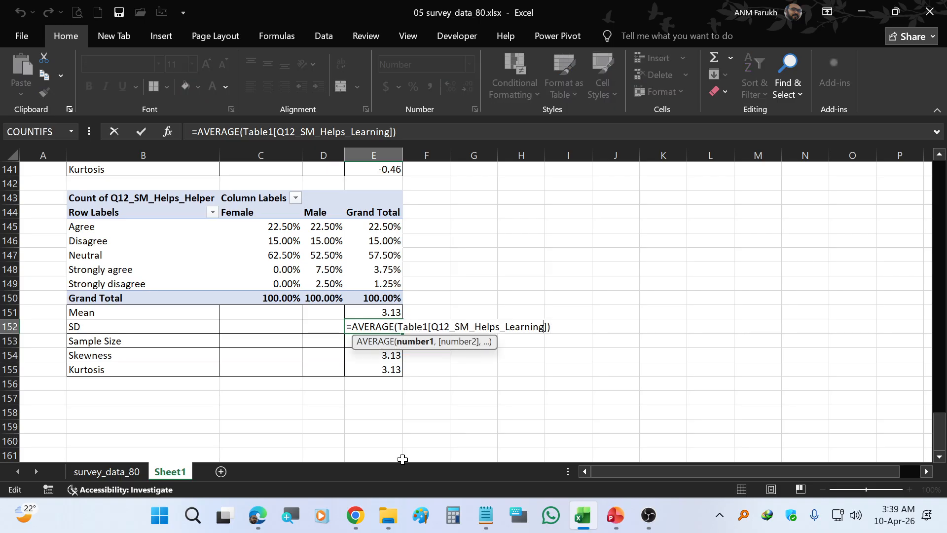
pyautogui.press('Left')
pyautogui.press('Left')
pyautogui.press('Left')
pyautogui.press('Left')
pyautogui.press('Left')
pyautogui.press('Left')
pyautogui.press('Left')
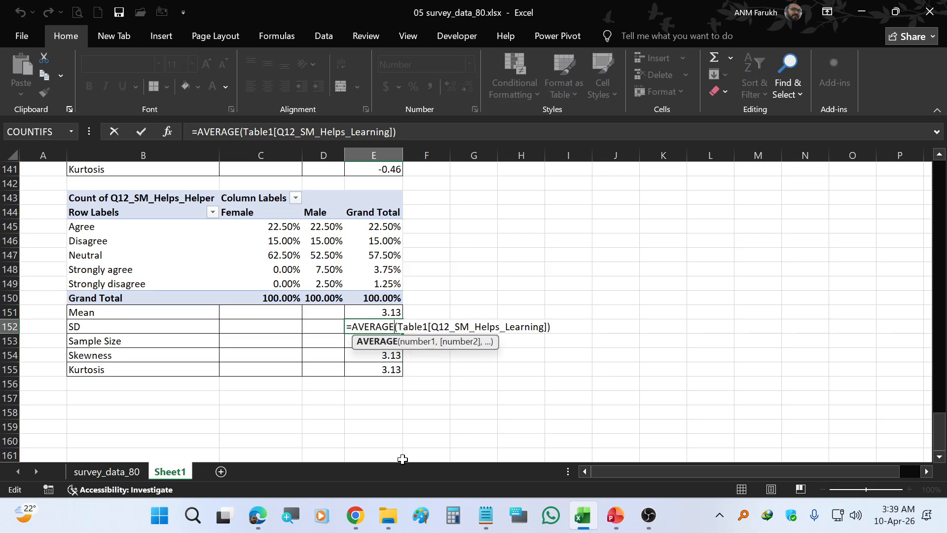
pyautogui.hotkey('ctrl', 'shift', 'Left')
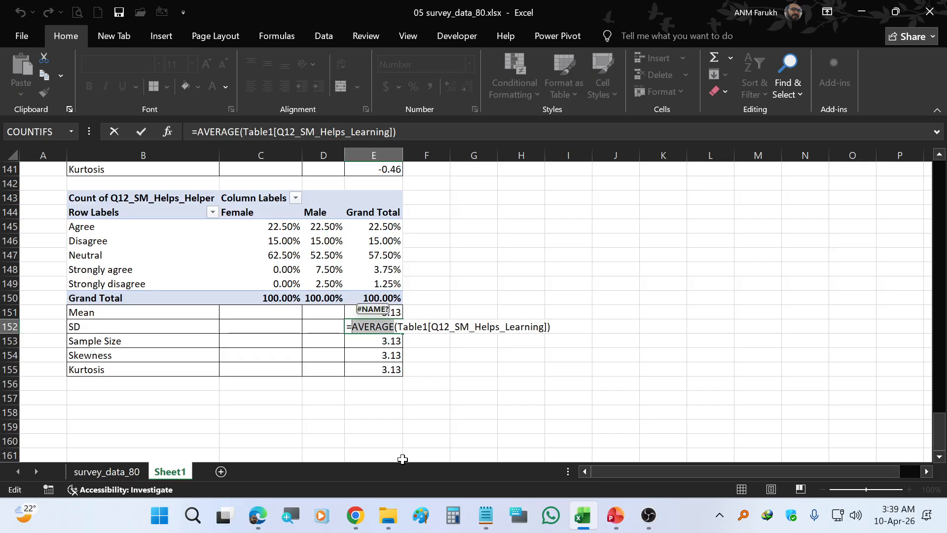
pyautogui.write('stdev.')
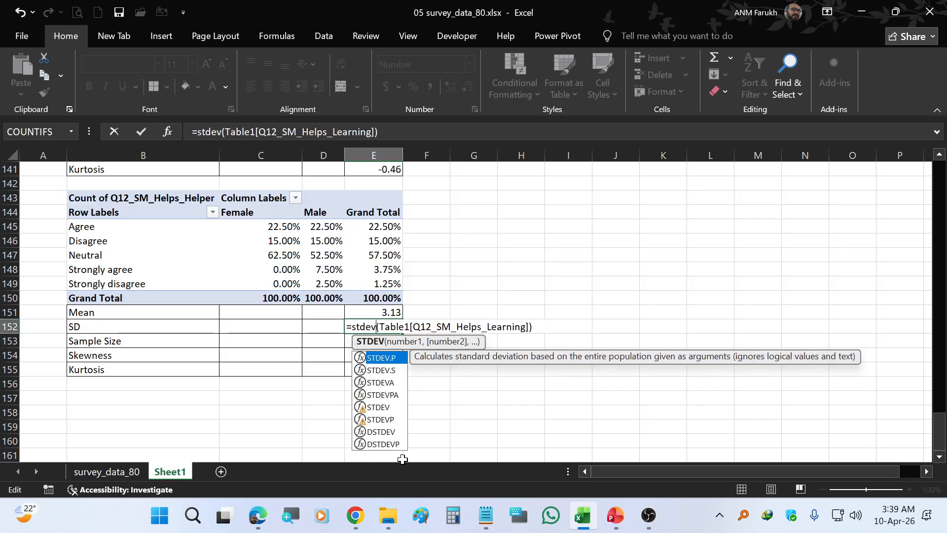
pyautogui.write('s')
pyautogui.press('Return')
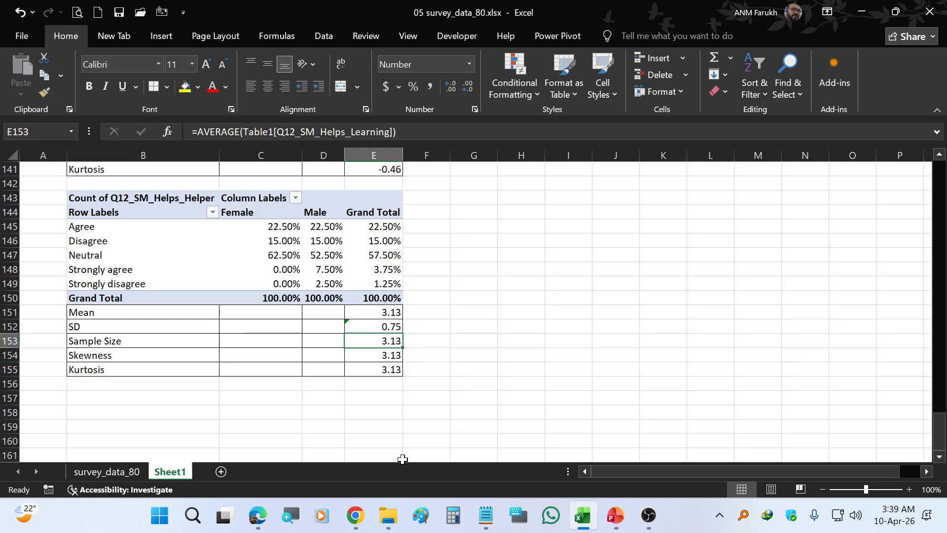
# Change the function in the Sample Size cell E153 to COUNT for Table1's Q12_SM_Helps_Learning column
pyautogui.press('F2')
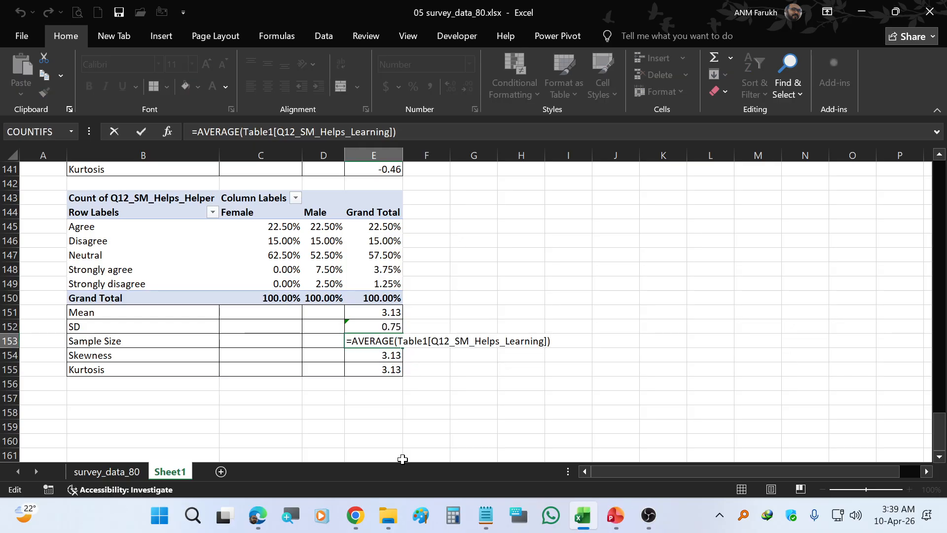
pyautogui.press('Left')
pyautogui.press('Left')
pyautogui.press('Left')
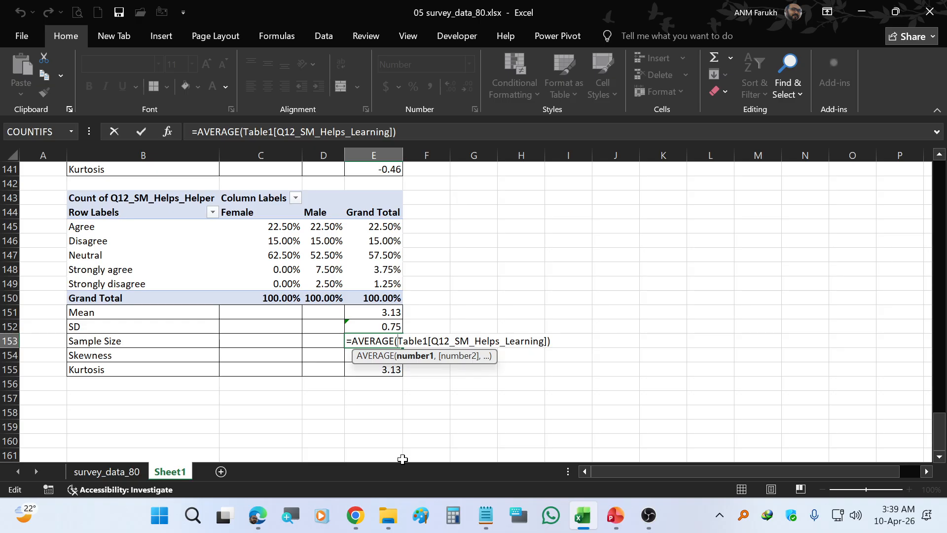
pyautogui.hotkey('ctrl', 'shift', 'Left')
pyautogui.write('coun')
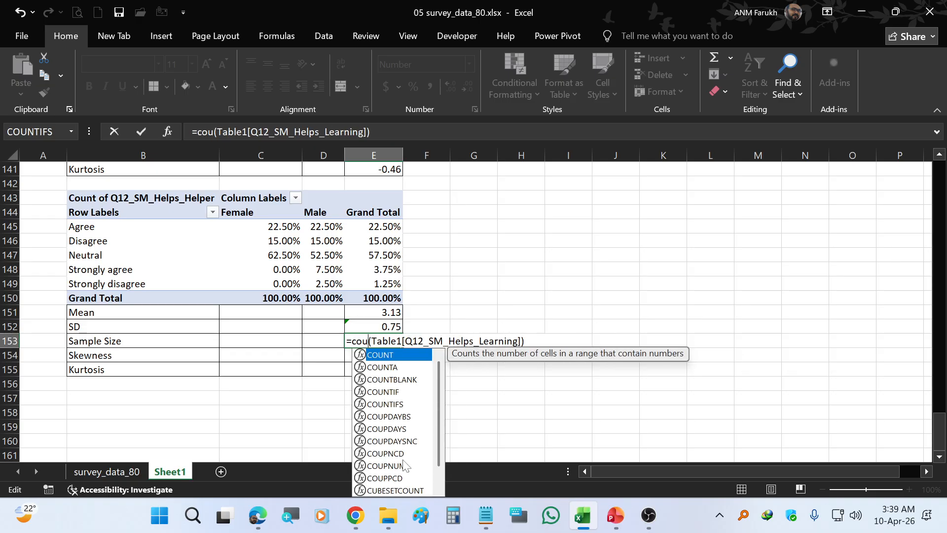
pyautogui.write('t')
pyautogui.press('Return')
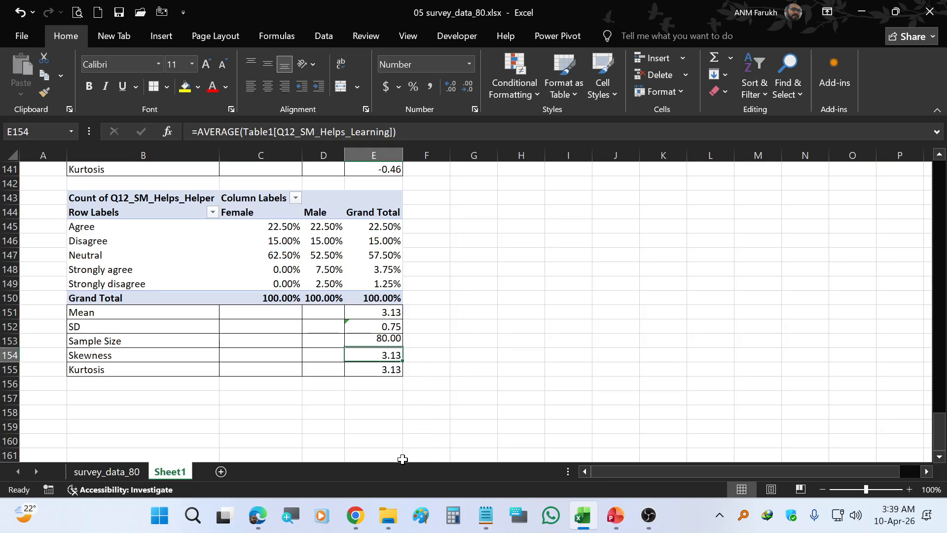
# Change the function in the Skewness cell E154 to SKEW for Table1's Q12_SM_Helps_Learning column
pyautogui.press('F2')
pyautogui.press('Left')
pyautogui.press('Left')
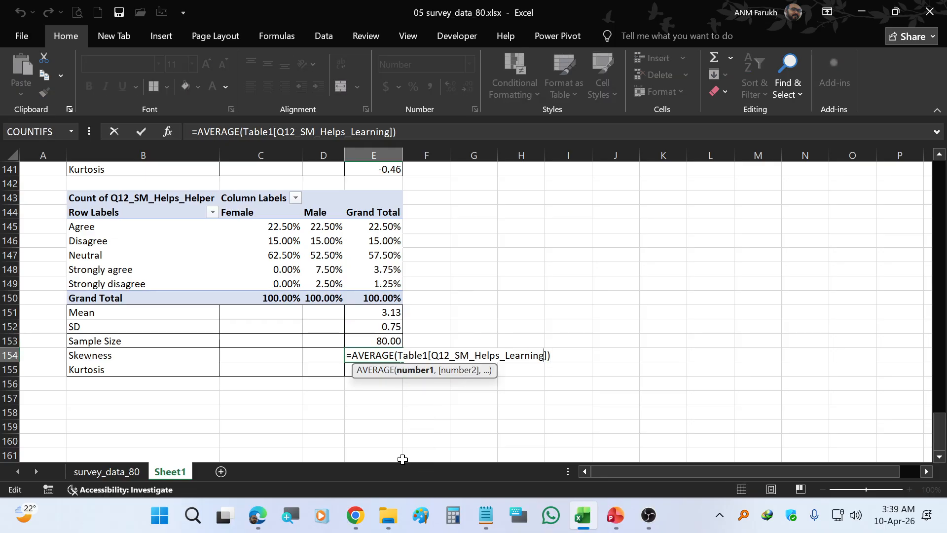
pyautogui.press('Left')
pyautogui.press('Left')
pyautogui.press('Left')
pyautogui.press('Left')
pyautogui.press('Left')
pyautogui.press('Left')
pyautogui.press('Left')
pyautogui.hotkey('ctrl', 'shift', 'Left')
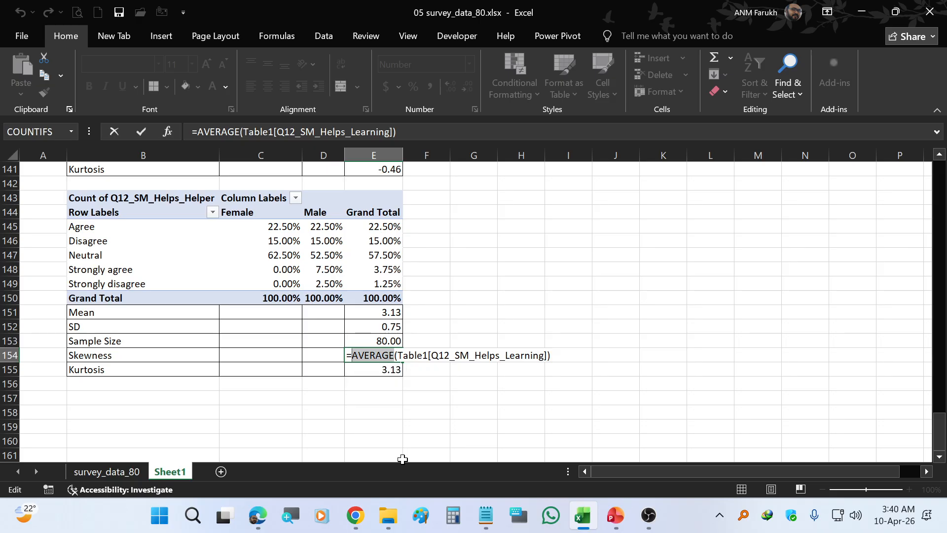
pyautogui.write('skew')
pyautogui.press('Return')
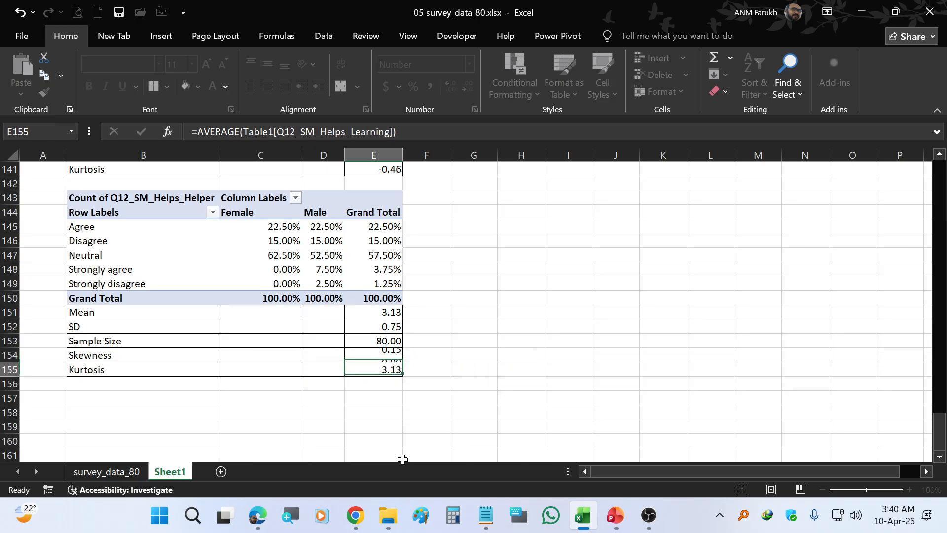
# Change the function in the Kurtosis cell E155 to KURT for Table1's Q12_SM_Helps_Learning column
pyautogui.press('F2')
pyautogui.press('Left')
pyautogui.press('Left')
pyautogui.press('Left')
pyautogui.press('Left')
pyautogui.press('Left')
pyautogui.press('Left')
pyautogui.press('Left')
pyautogui.press('Left')
pyautogui.press('Left')
pyautogui.press('Left')
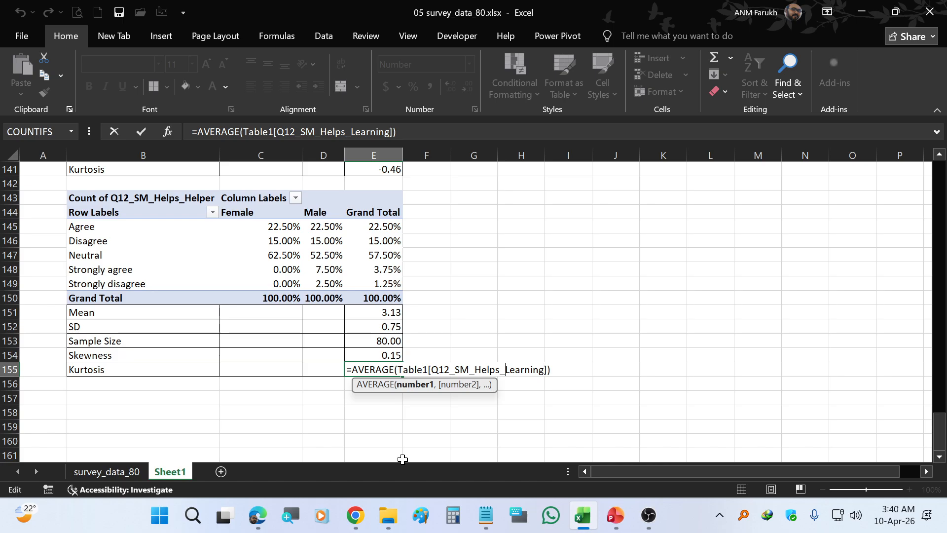
pyautogui.press('Left')
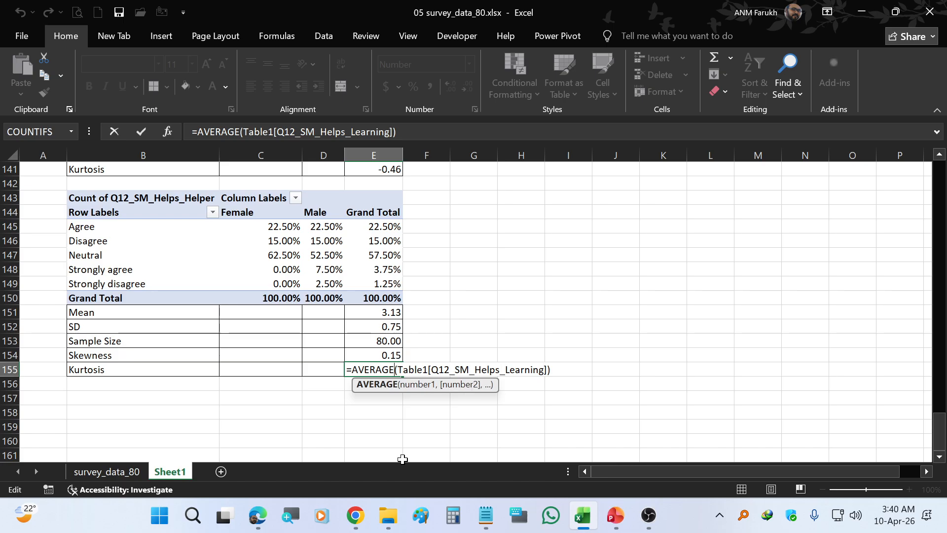
pyautogui.hotkey('ctrl', 'shift', 'Left')
pyautogui.write('kurt')
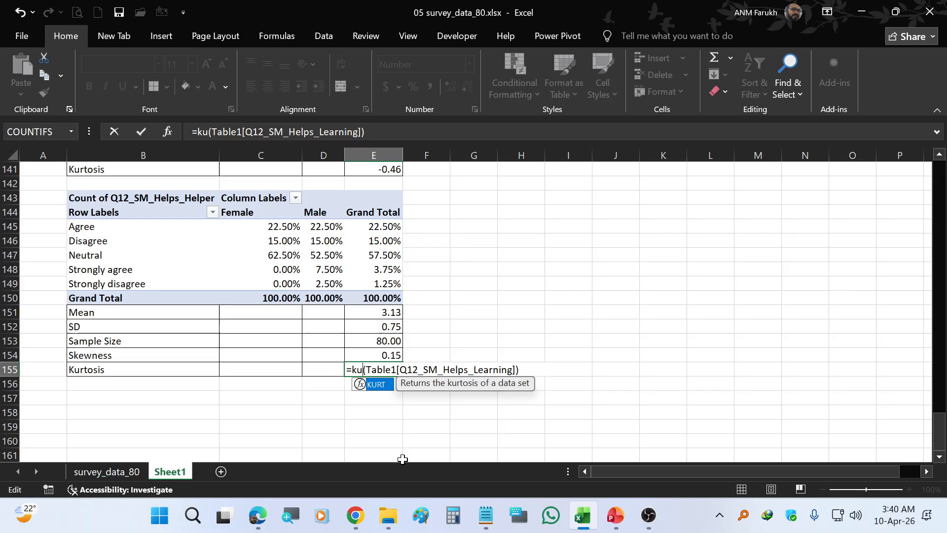
pyautogui.press('Return')
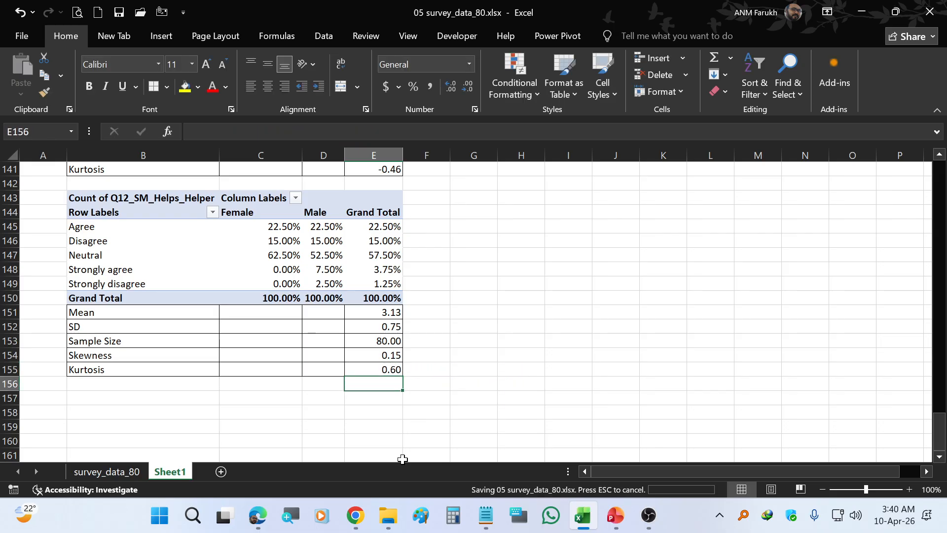
# Review the statistics blocks below the Q12, Q11 and preceding pivot tables, working back up Sheet1
pyautogui.press('Down')
pyautogui.press('Down')
pyautogui.press('Down')
pyautogui.press('Down')
pyautogui.press('Down')
pyautogui.press('Down')
pyautogui.press('Down')
pyautogui.press('Down')
pyautogui.press('Up')
pyautogui.press('Up')
pyautogui.press('Up')
pyautogui.press('Up')
pyautogui.press('Up')
pyautogui.press('Up')
pyautogui.press('Up')
pyautogui.press('Up')
pyautogui.press('Up')
pyautogui.press('Up')
pyautogui.press('Up')
pyautogui.press('Up')
pyautogui.press('Up')
pyautogui.press('Up')
pyautogui.press('Up')
pyautogui.press('Up')
pyautogui.press('Up')
pyautogui.press('Up')
pyautogui.press('Up')
pyautogui.press('Up')
pyautogui.press('Up')
pyautogui.press('Up')
pyautogui.press('Up')
pyautogui.press('Up')
pyautogui.press('Up')
pyautogui.press('Up')
pyautogui.press('Up')
pyautogui.press('Up')
pyautogui.press('Up')
pyautogui.press('Up')
pyautogui.press('Up')
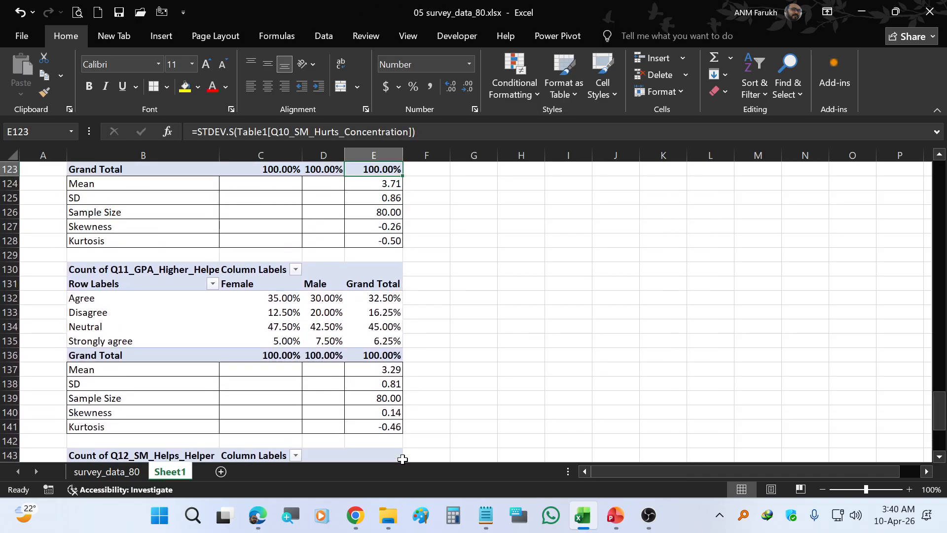
# Return to the start of Sheet1 and examine the Mean, SD, Sample Size, Skewness and Kurtosis rows below the Q1_Age_Group pivot table
pyautogui.hotkey('ctrl', 'Home')
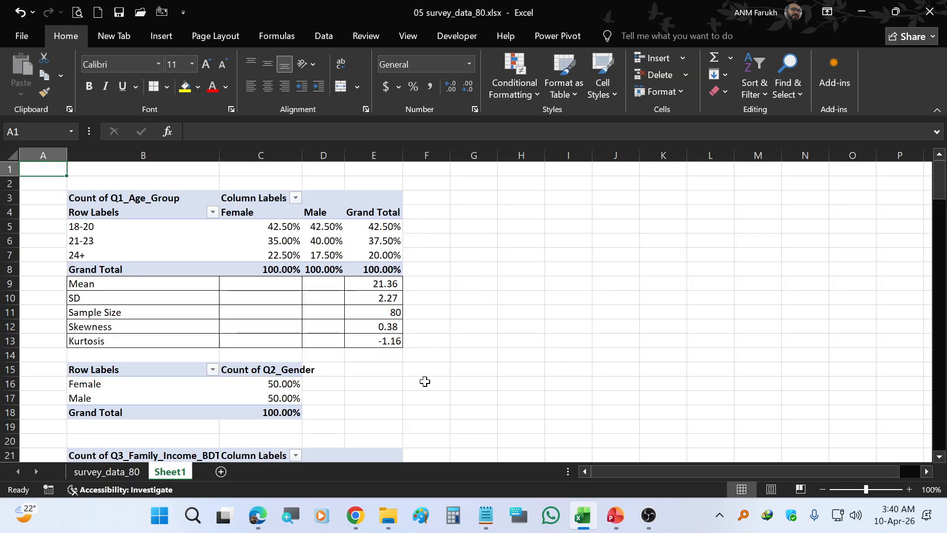
pyautogui.scroll(-1, 425, 381)
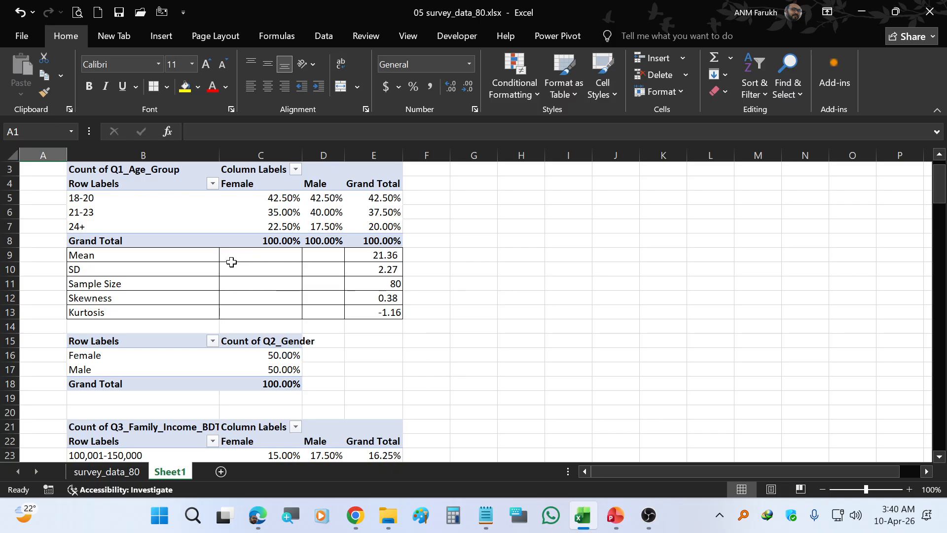
pyautogui.click(186, 253)
pyautogui.moveTo(186, 253); pyautogui.dragTo(195, 288)
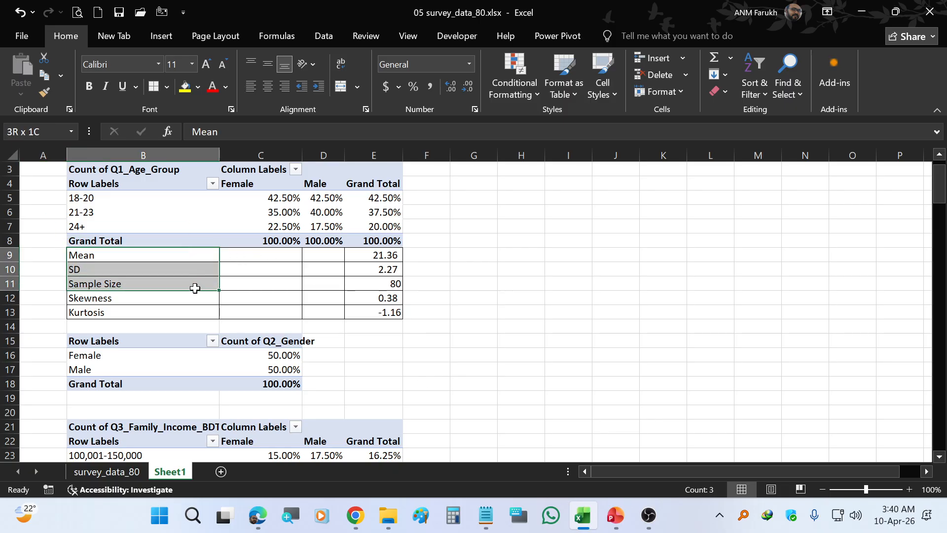
pyautogui.moveTo(194, 298); pyautogui.dragTo(378, 314)
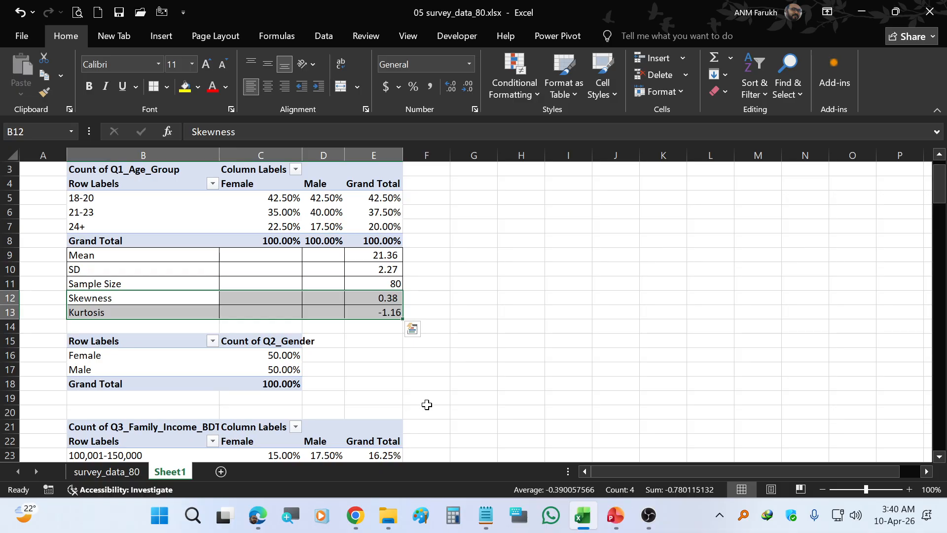
pyautogui.click(488, 408)
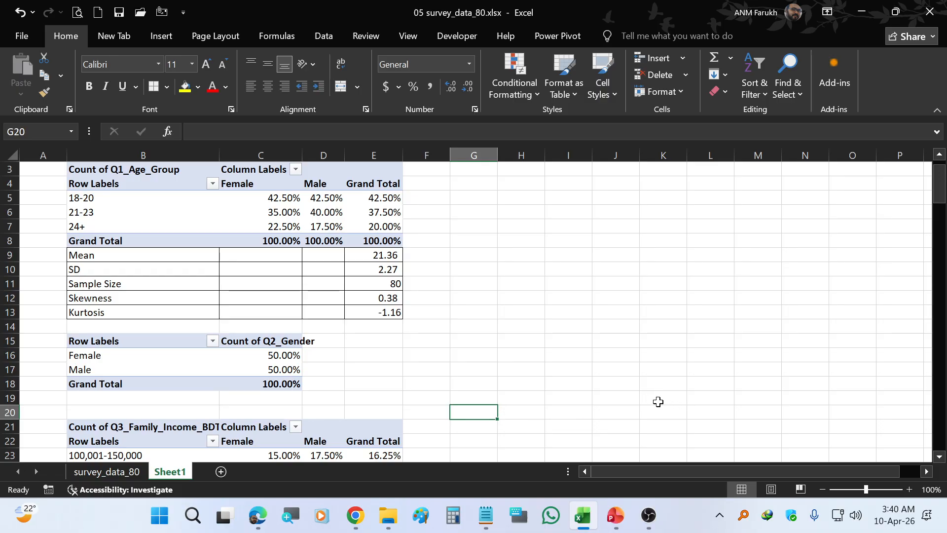
pyautogui.click(648, 514)
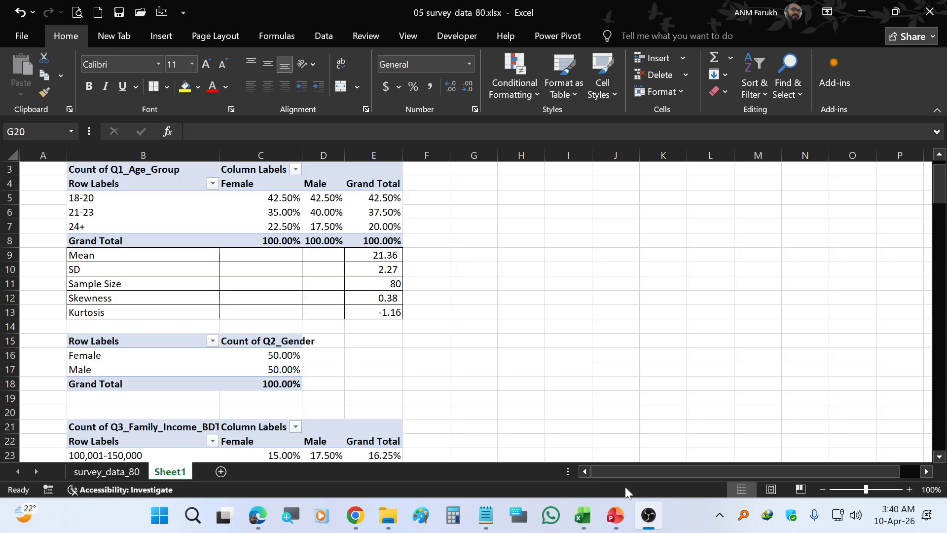